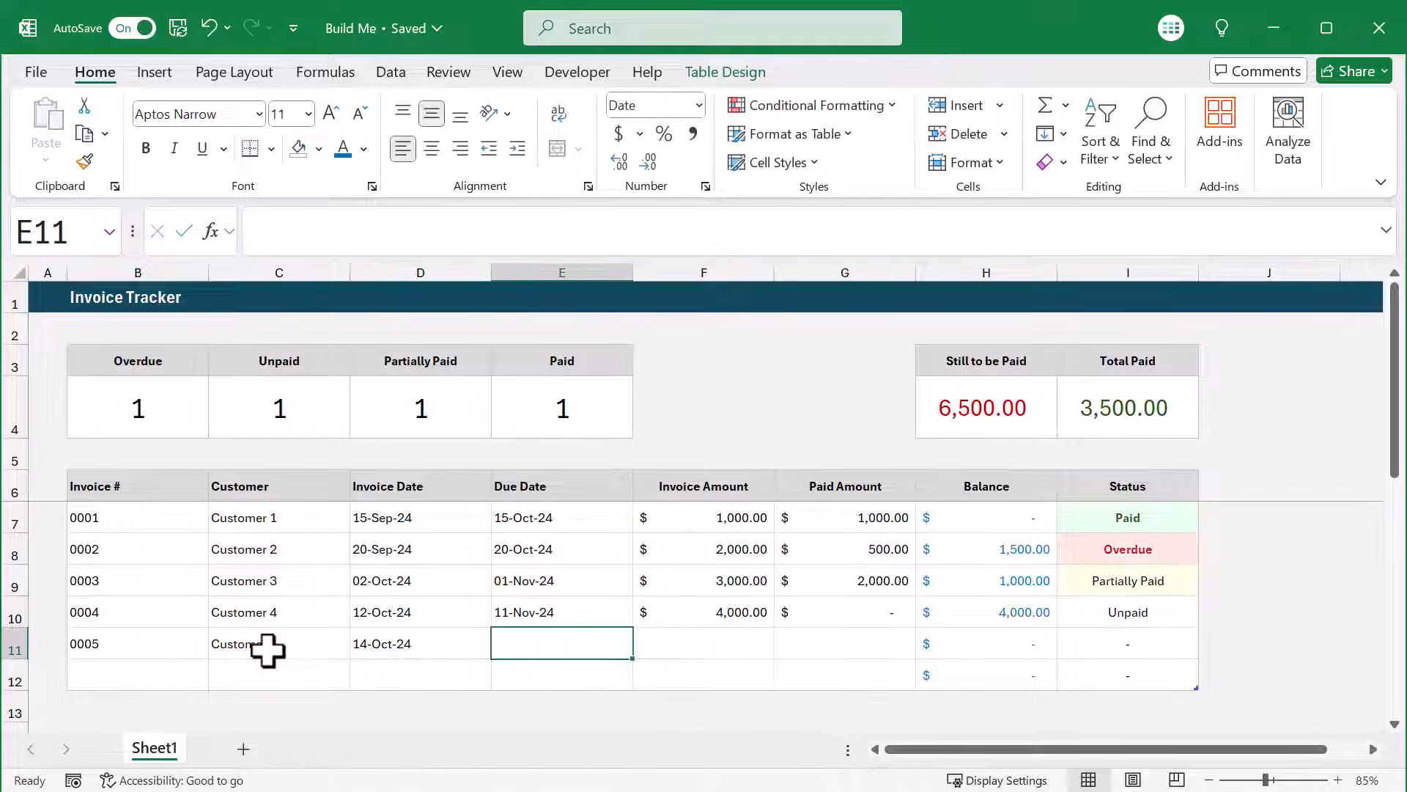
Complete invoice 0005's row with due date 11/15, invoice amount 2000 and paid amount 500.
{"action": "type", "text": "11/15"}
{"action": "key", "text": "Tab"}
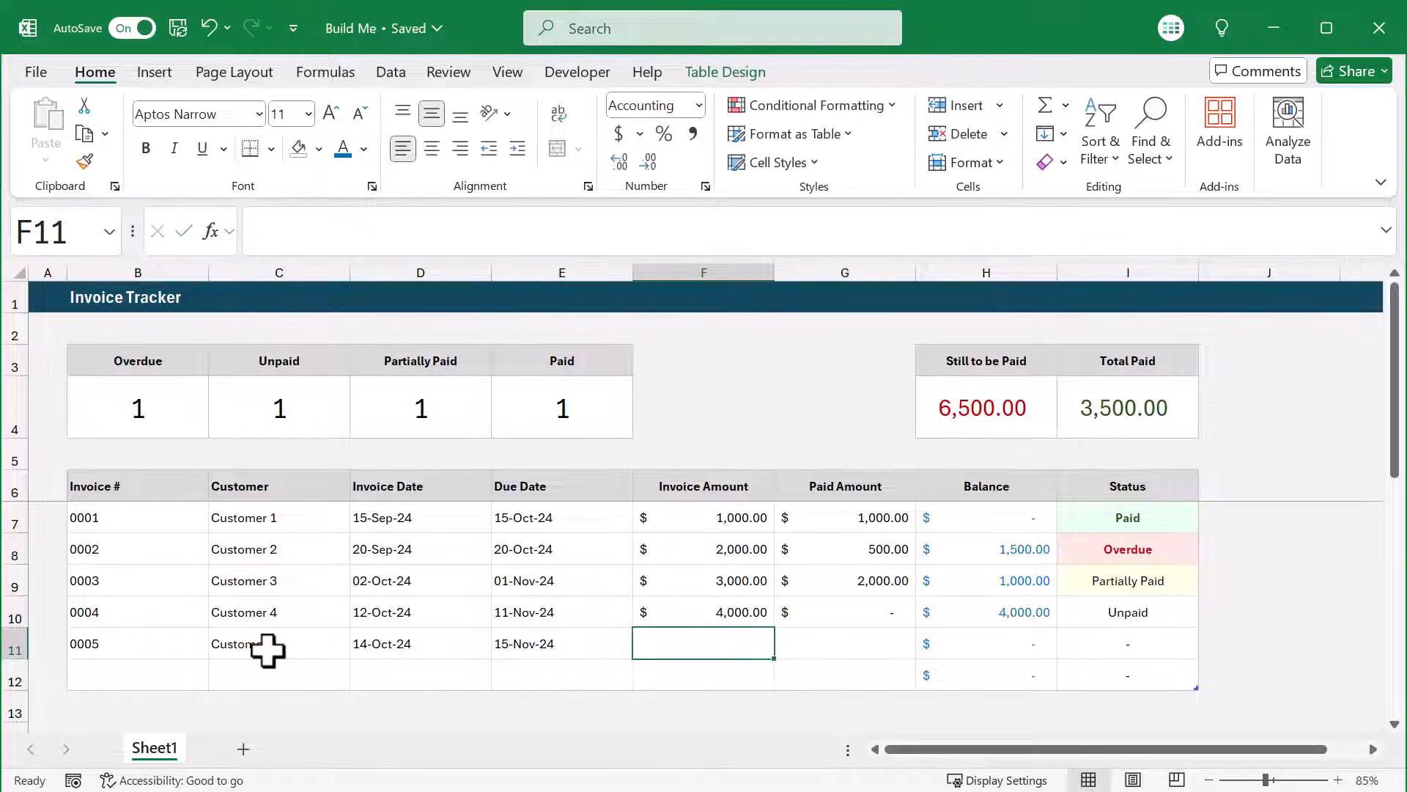
{"action": "type", "text": "2000"}
{"action": "key", "text": "Tab"}
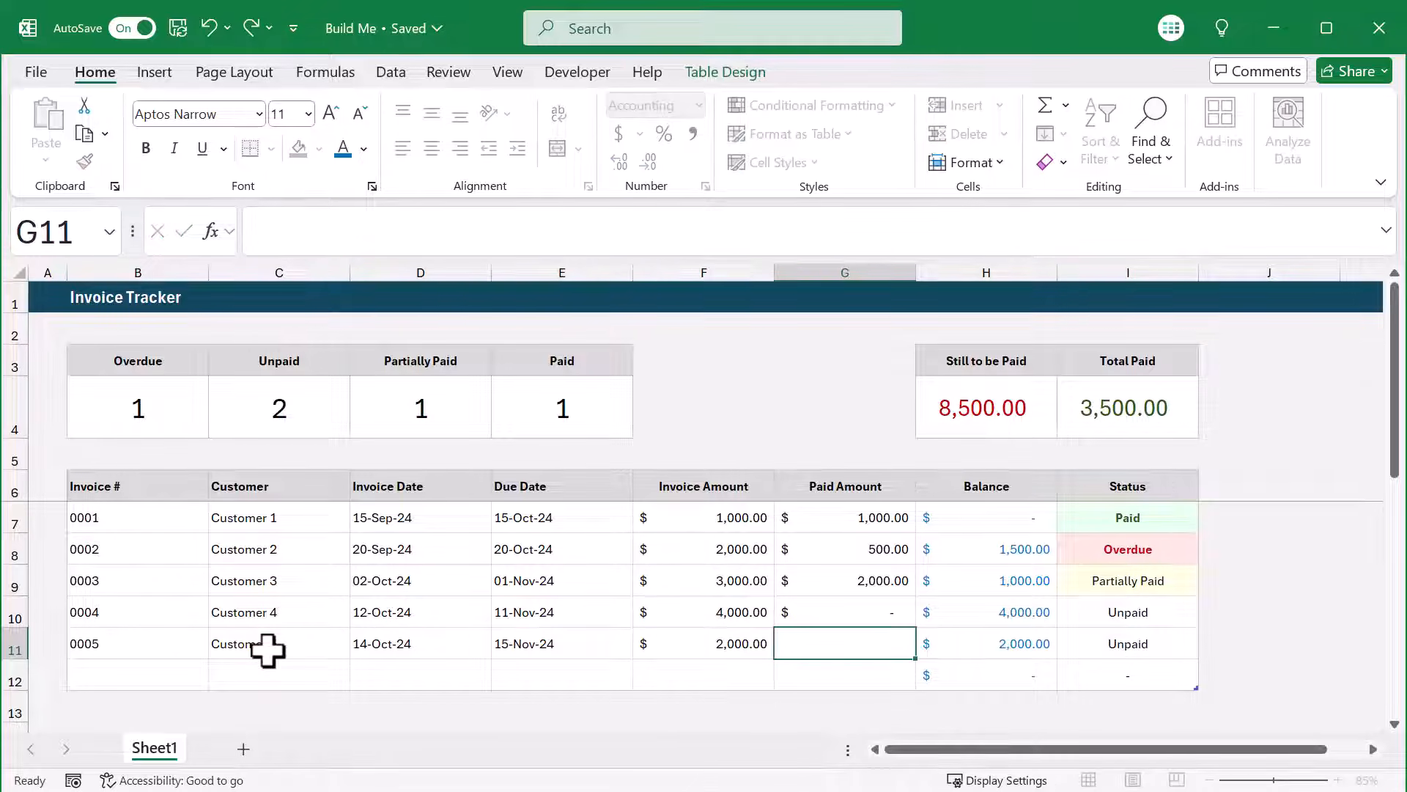
{"action": "type", "text": "500"}
{"action": "key", "text": "Return"}
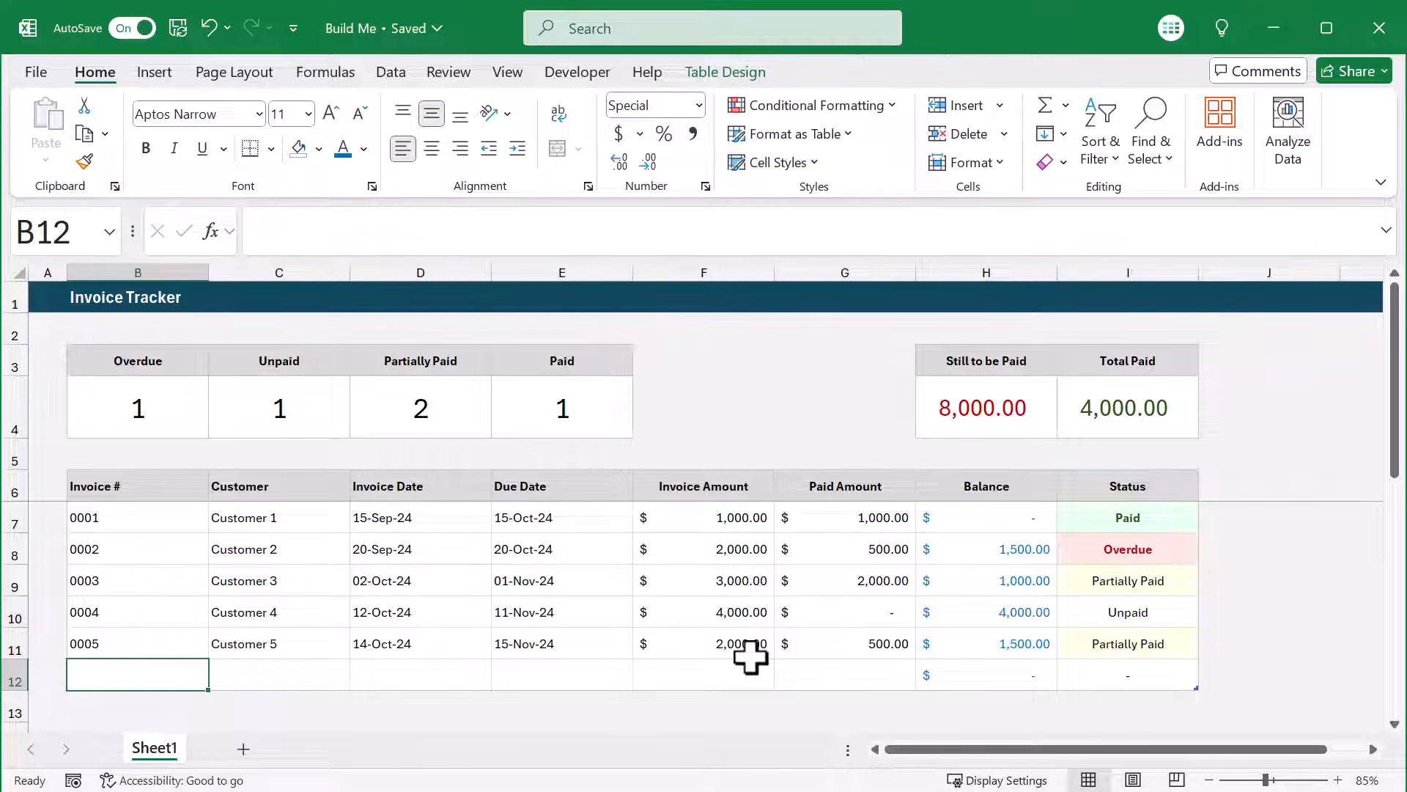
Replace the paid amount of invoice 0005 in cell G11 with 20.
{"action": "left_click", "coordinate": [815, 643]}
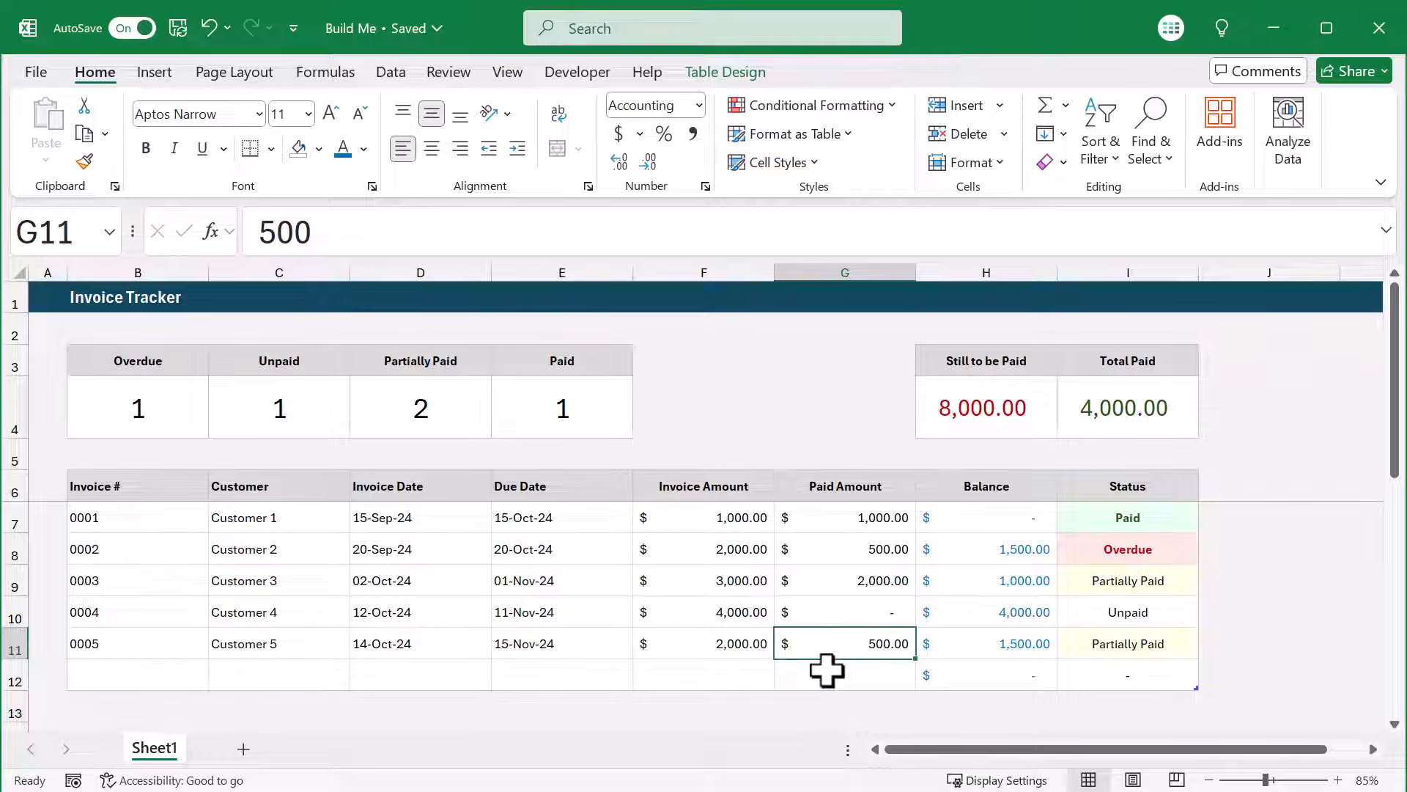
{"action": "type", "text": "20"}
{"action": "key", "text": "Return"}
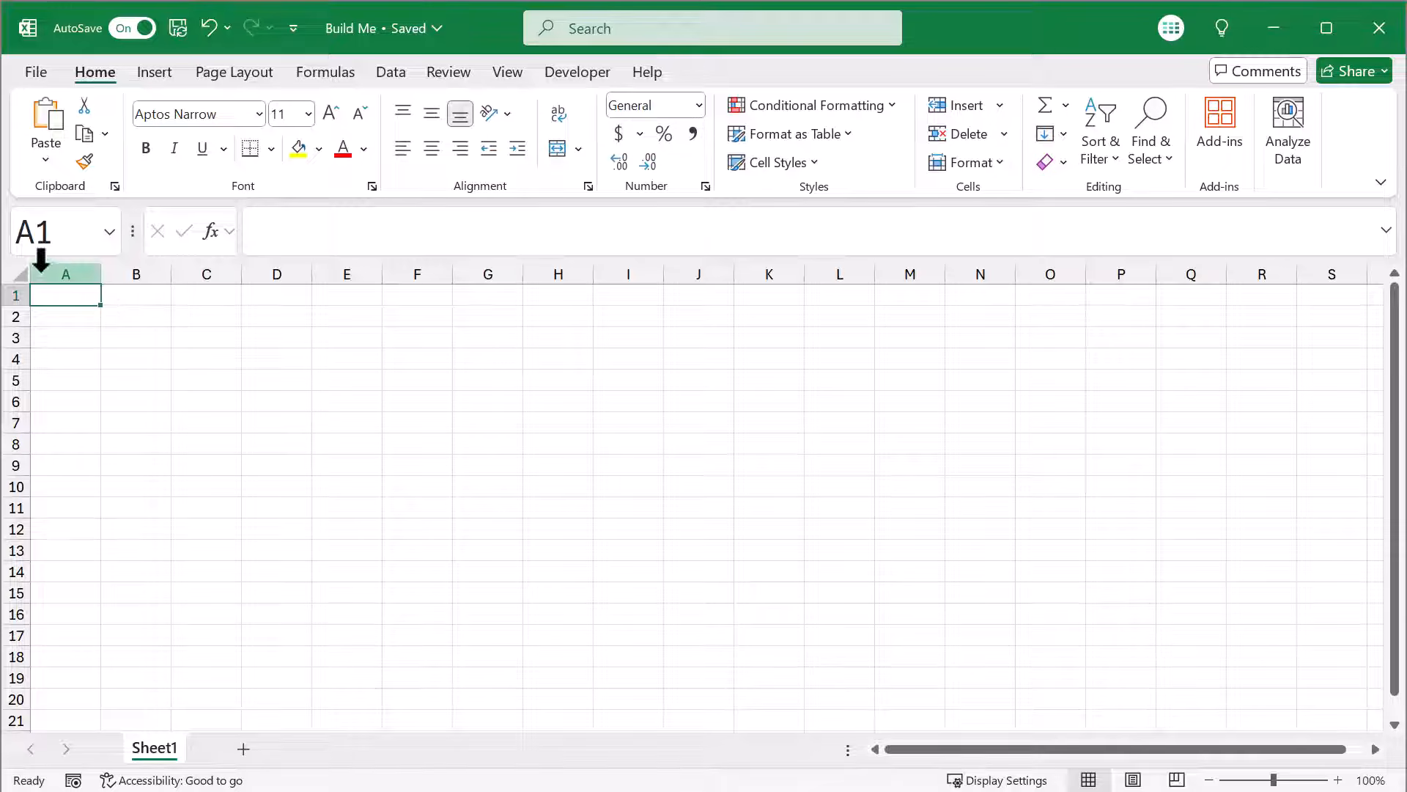
Align the contents of every cell in the blank sheet to the left and vertically to the middle.
{"action": "left_click", "coordinate": [18, 272]}
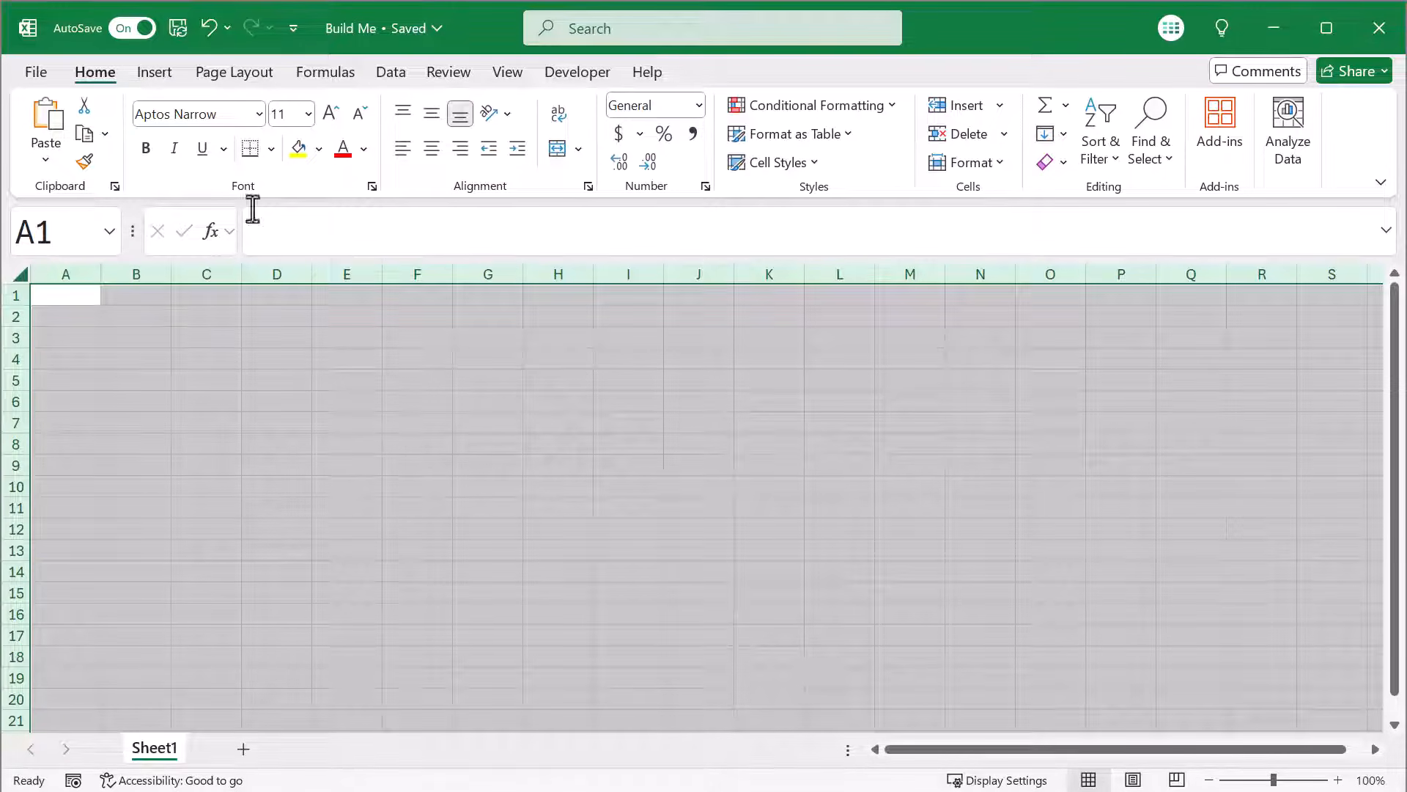
{"action": "left_click", "coordinate": [406, 151]}
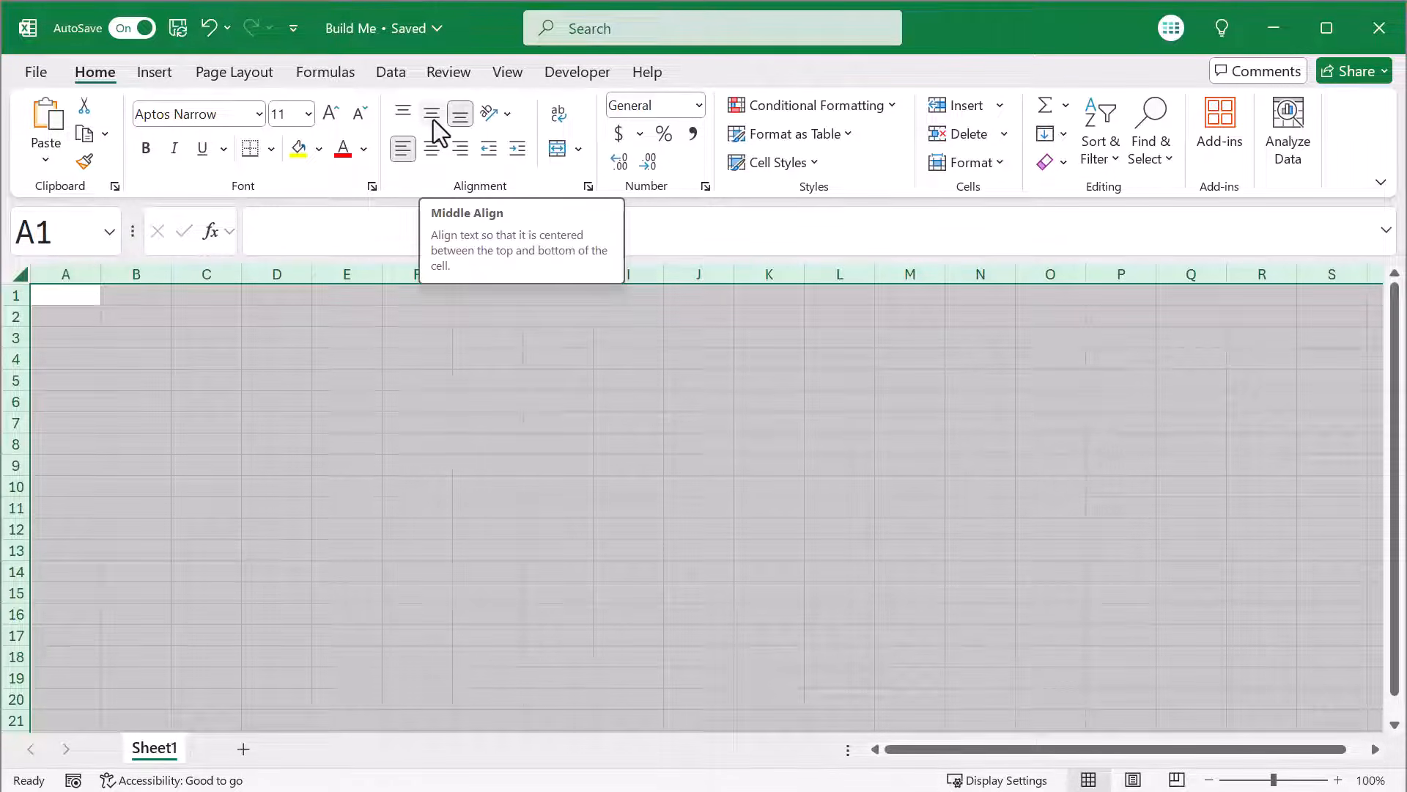
{"action": "left_click", "coordinate": [433, 120]}
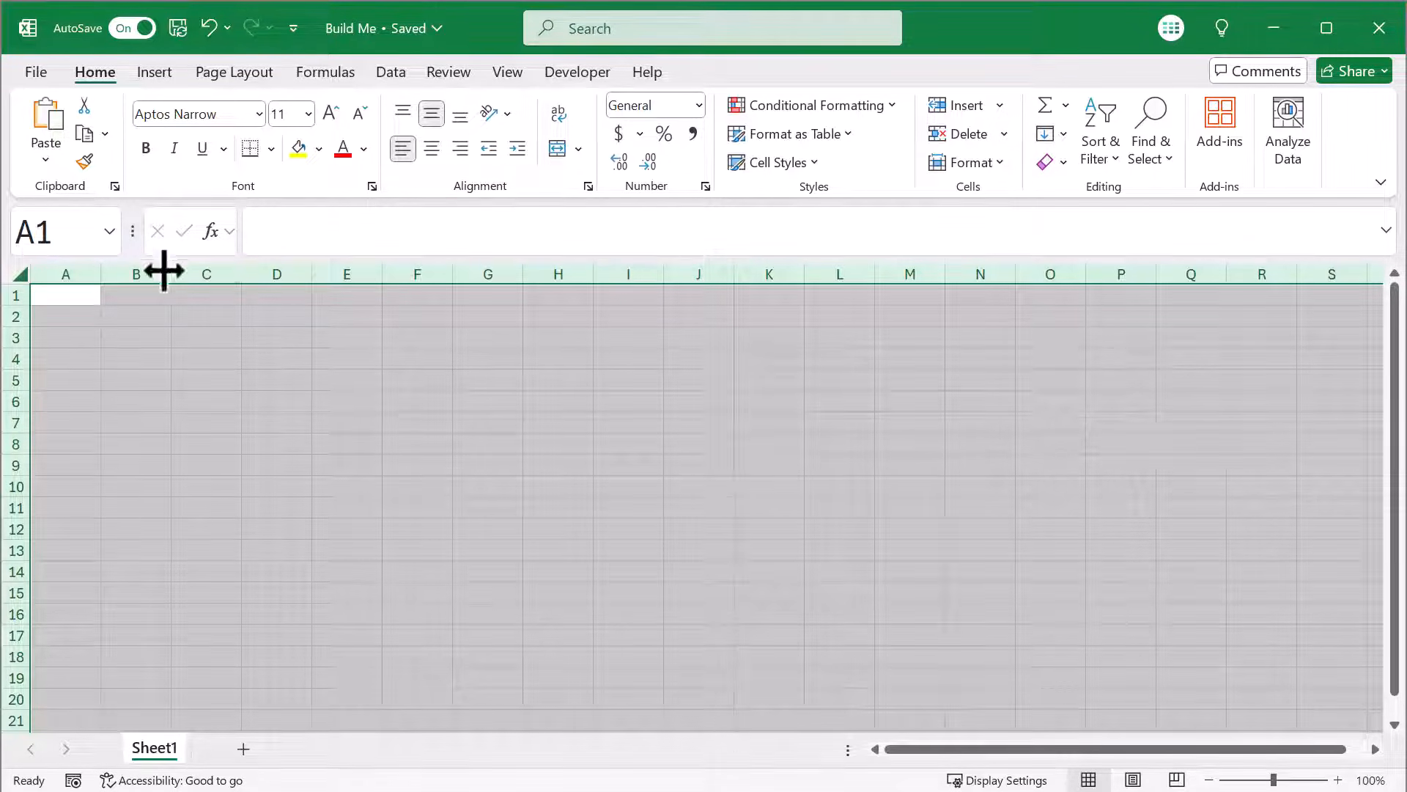
Set the height of all rows in the sheet to 25.
{"action": "right_click", "coordinate": [9, 337]}
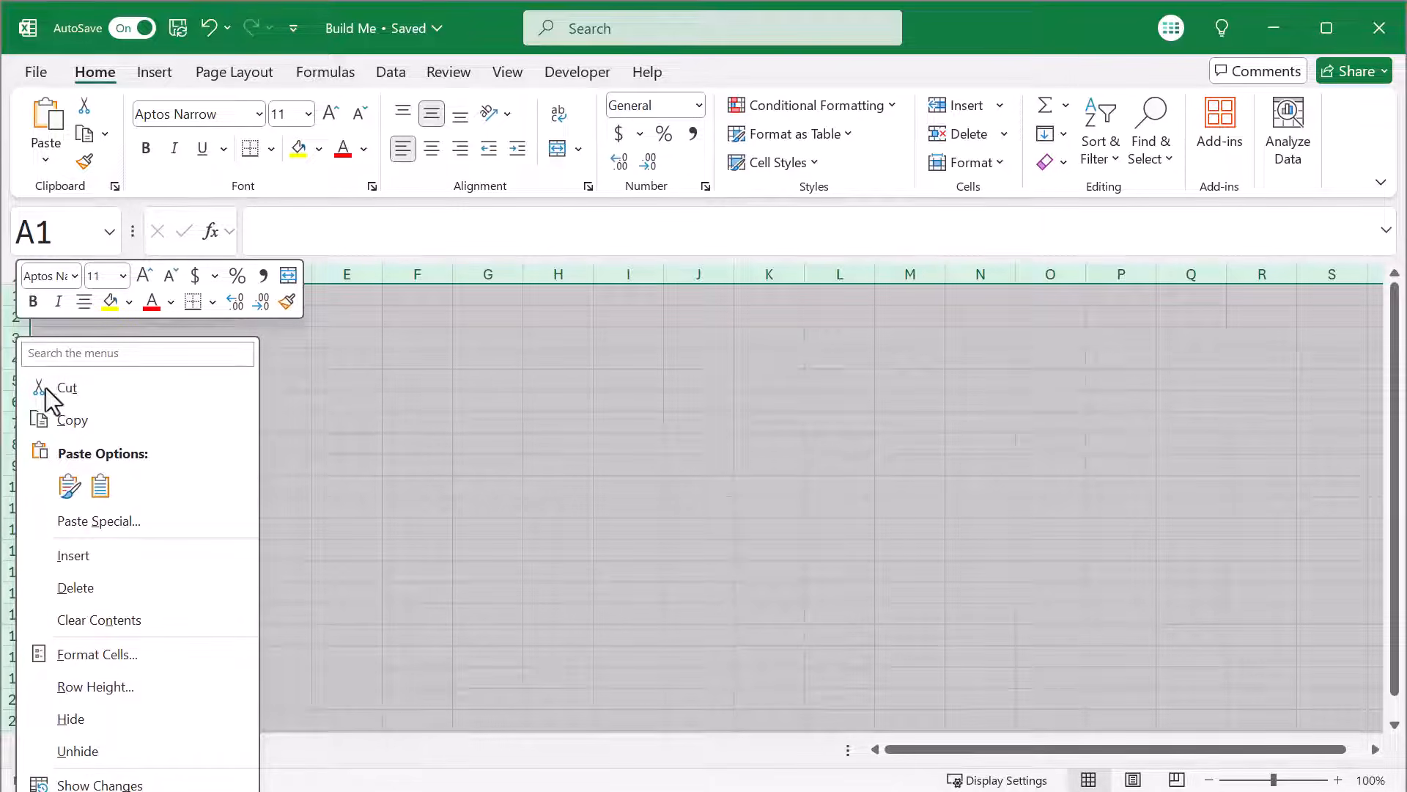
{"action": "left_click", "coordinate": [96, 687]}
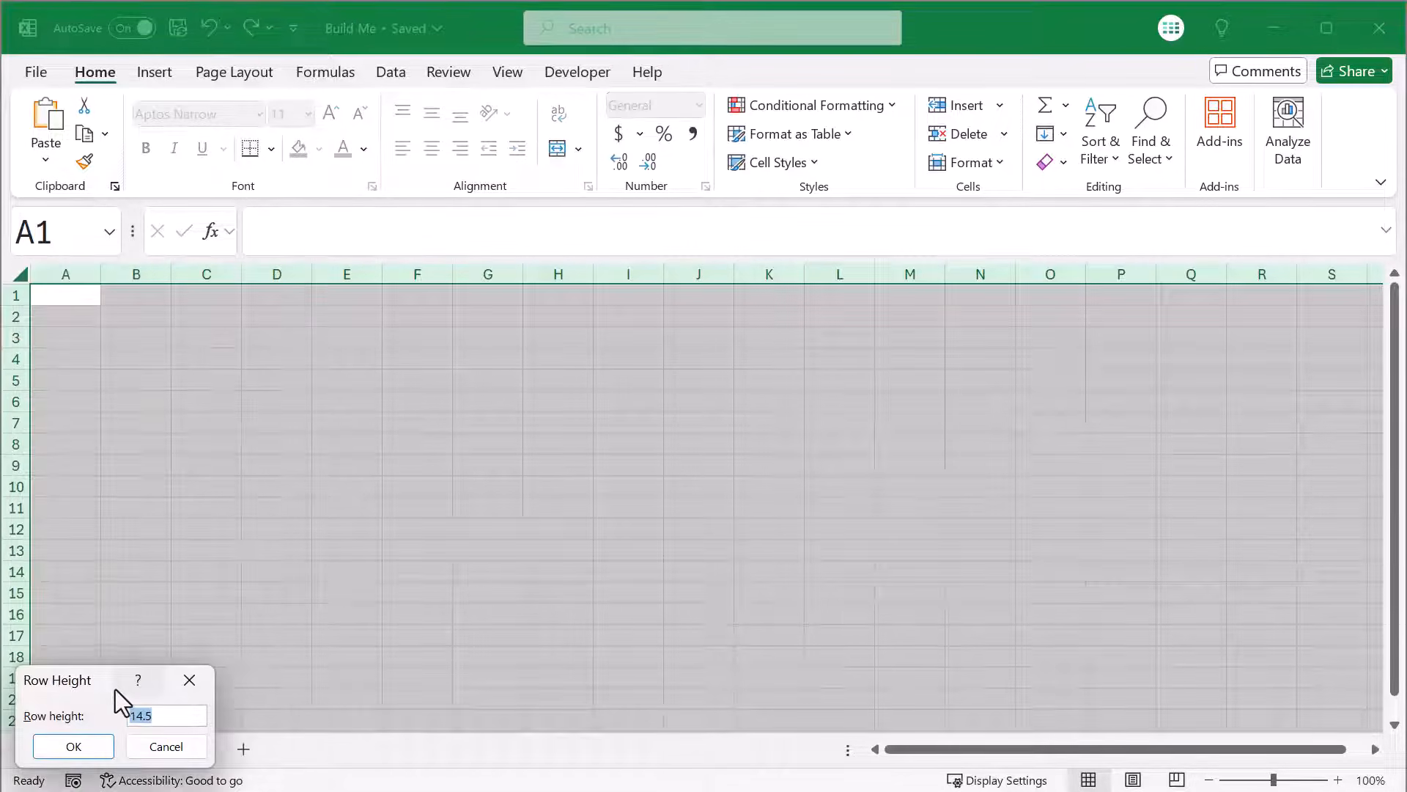
{"action": "left_click_drag", "start_coordinate": [101, 677], "coordinate": [138, 597]}
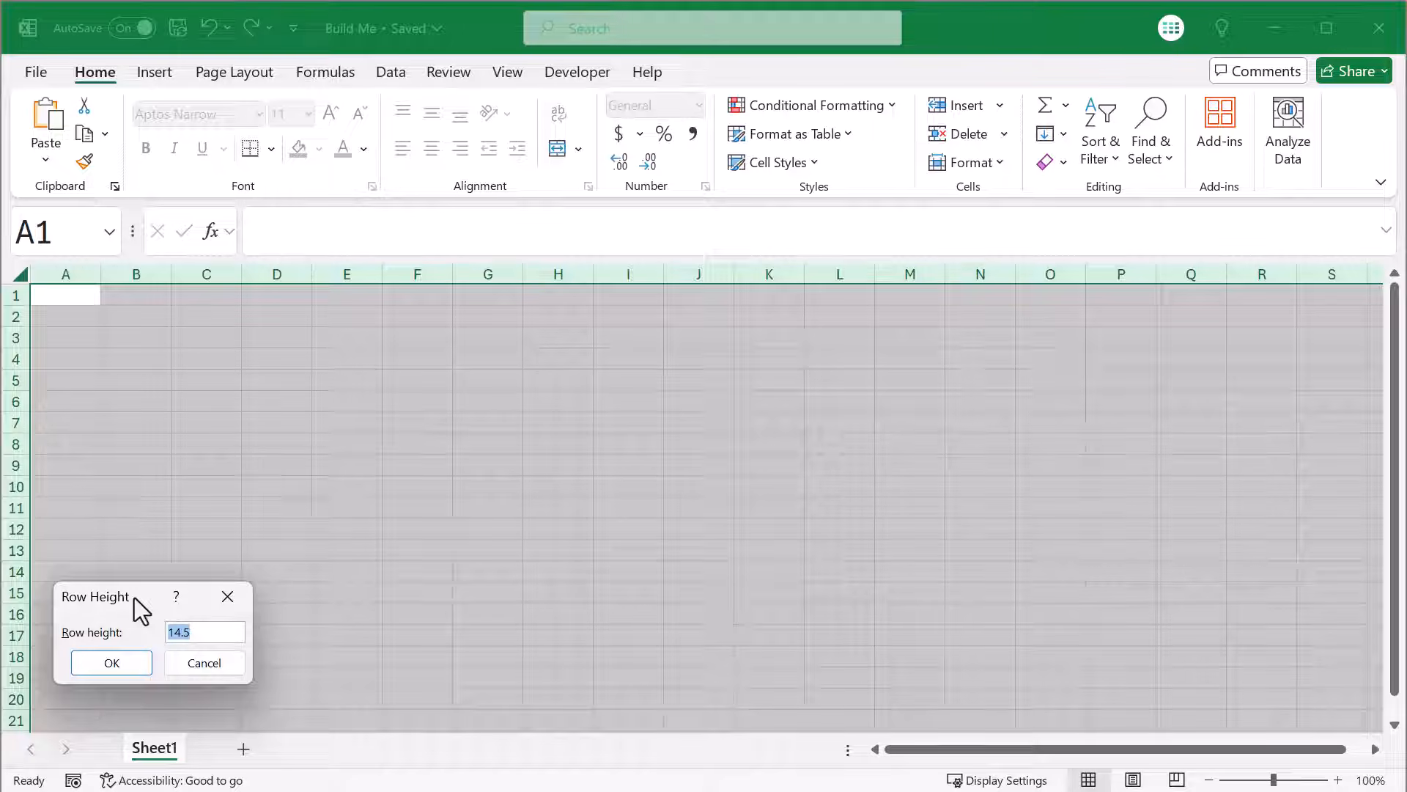
{"action": "type", "text": "25"}
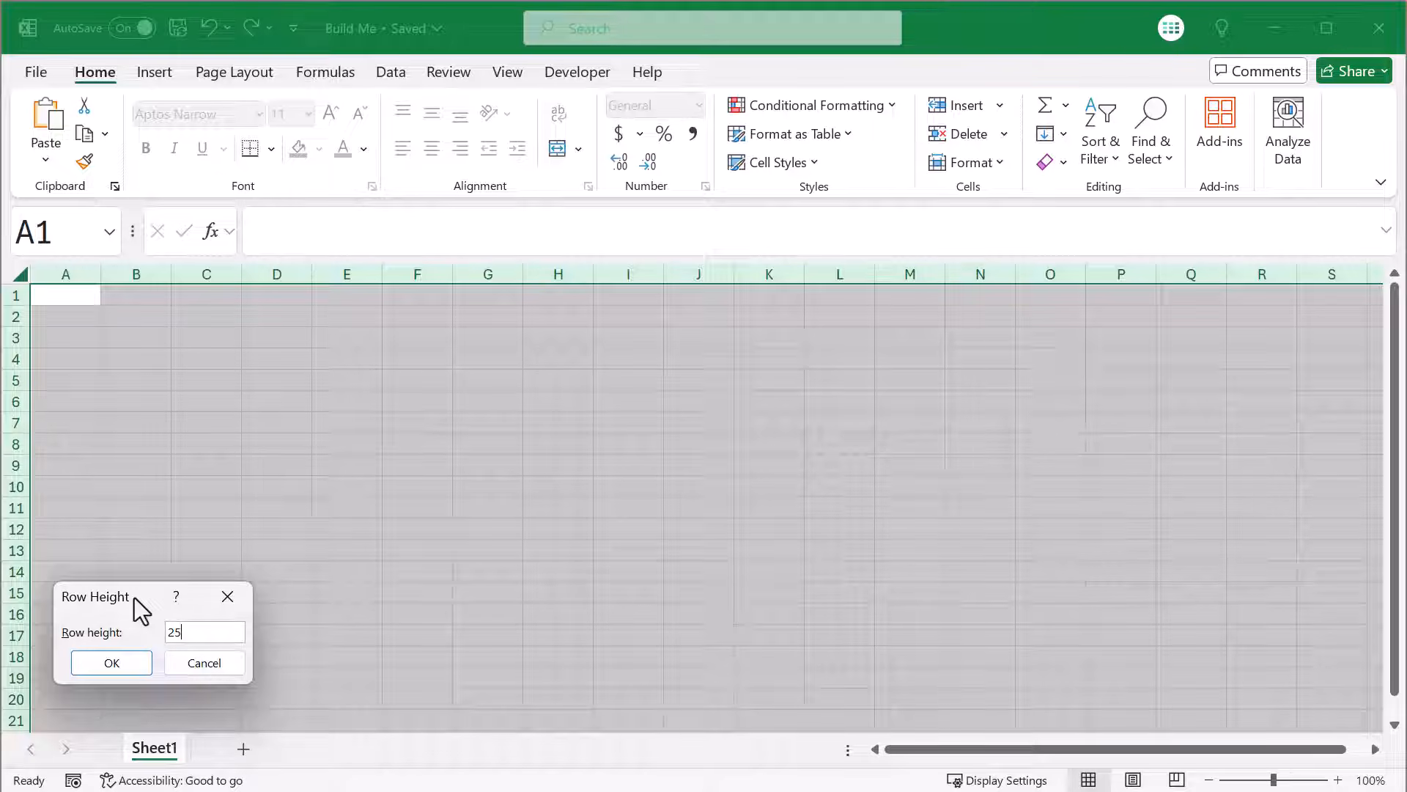
{"action": "left_click", "coordinate": [123, 662]}
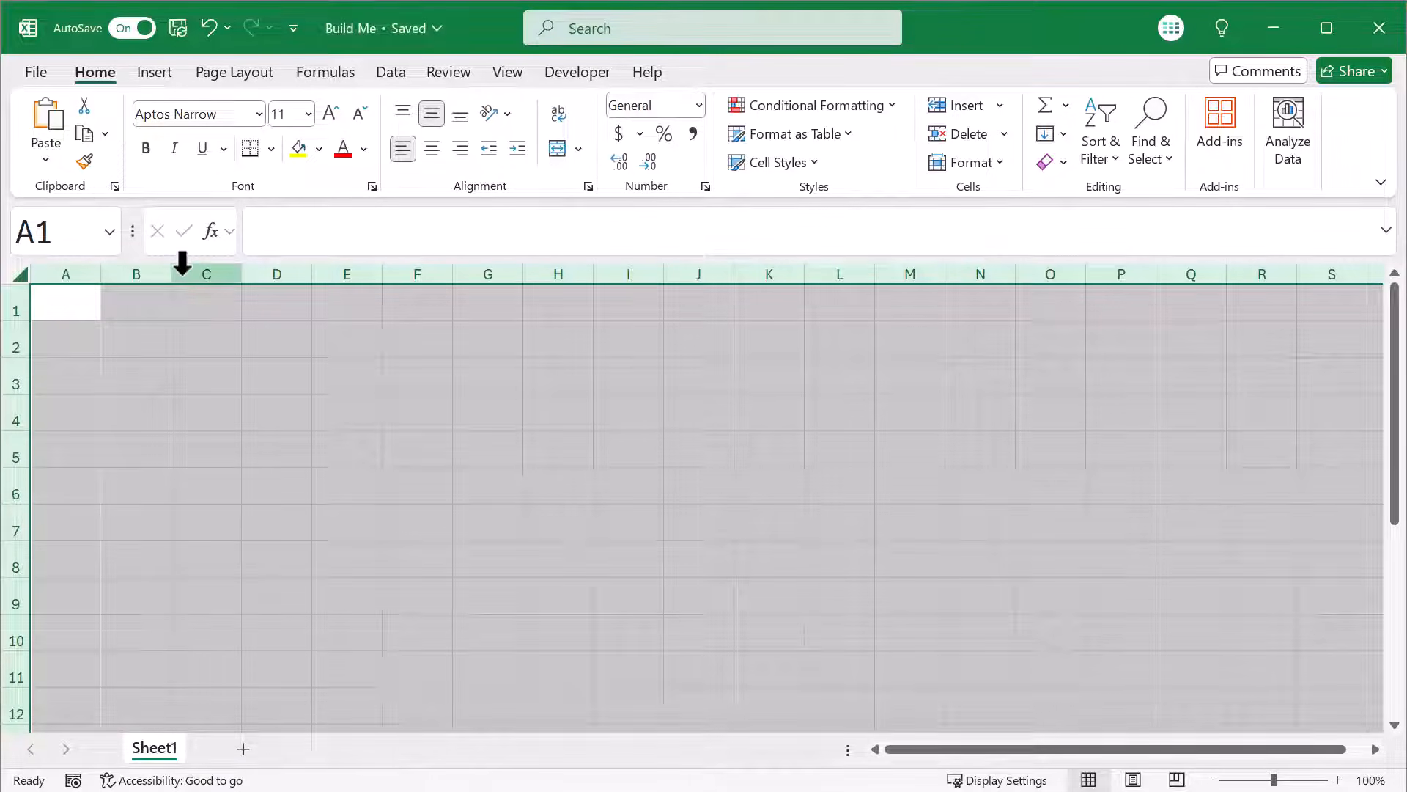
Set the width of all columns in the sheet to 20.
{"action": "right_click", "coordinate": [182, 273]}
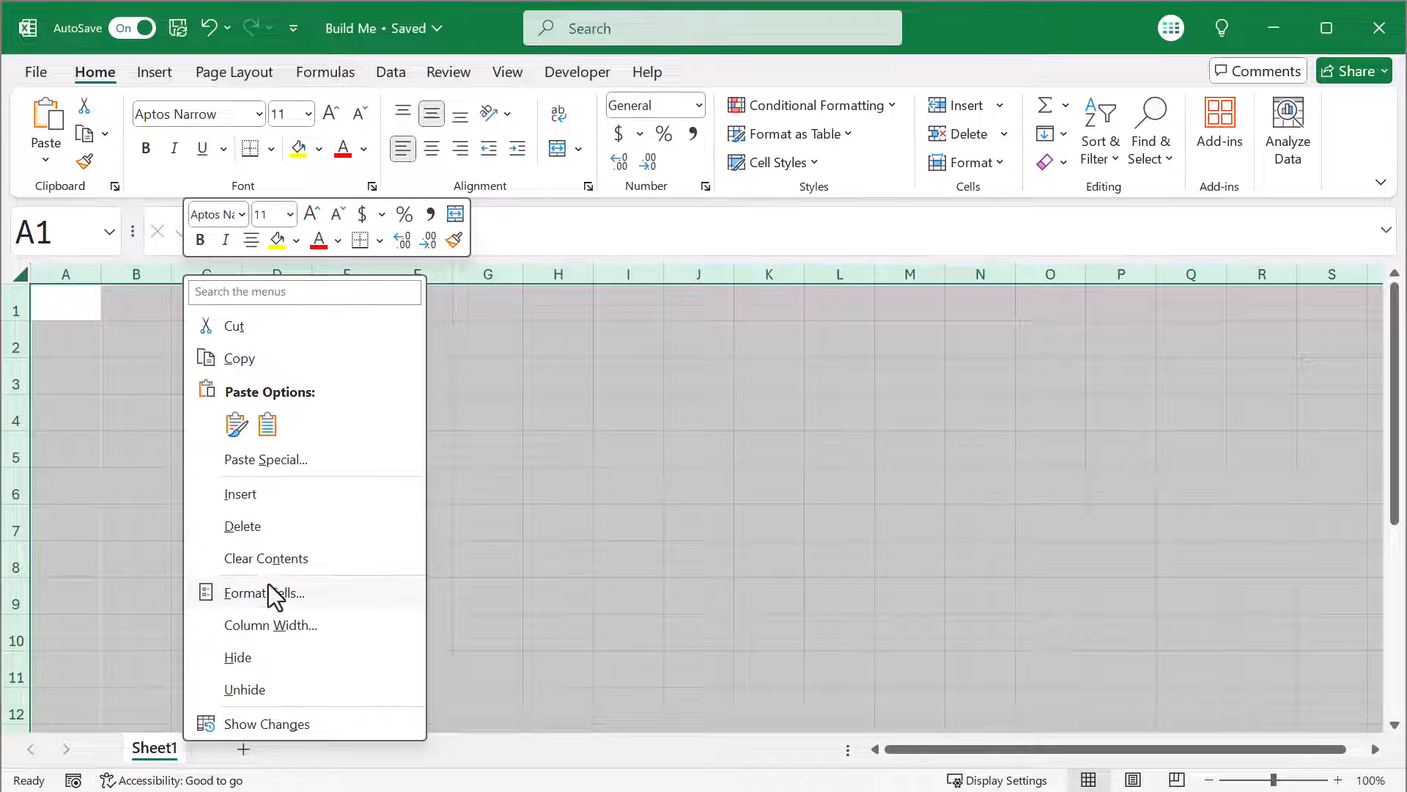
{"action": "left_click", "coordinate": [266, 626]}
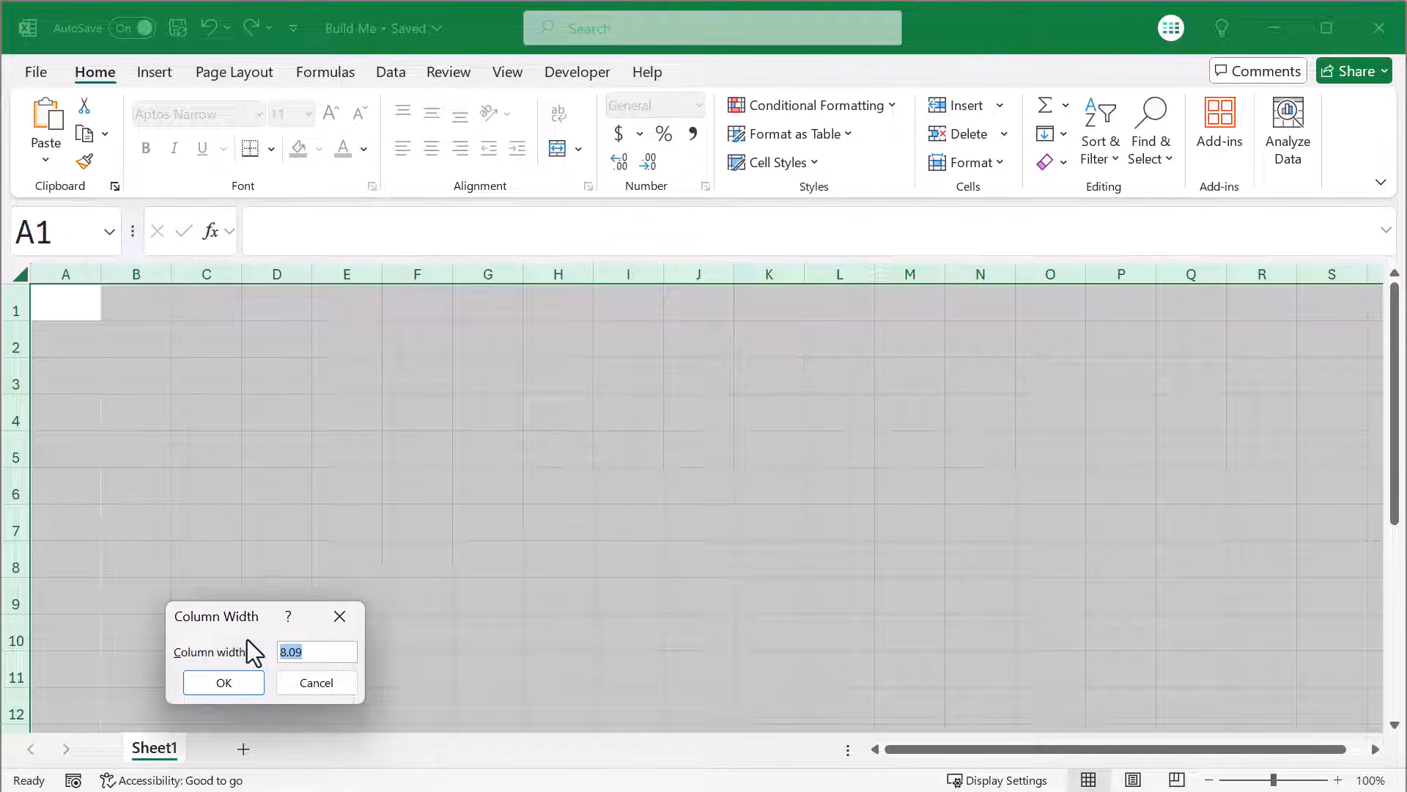
{"action": "type", "text": "20"}
{"action": "left_click", "coordinate": [241, 685]}
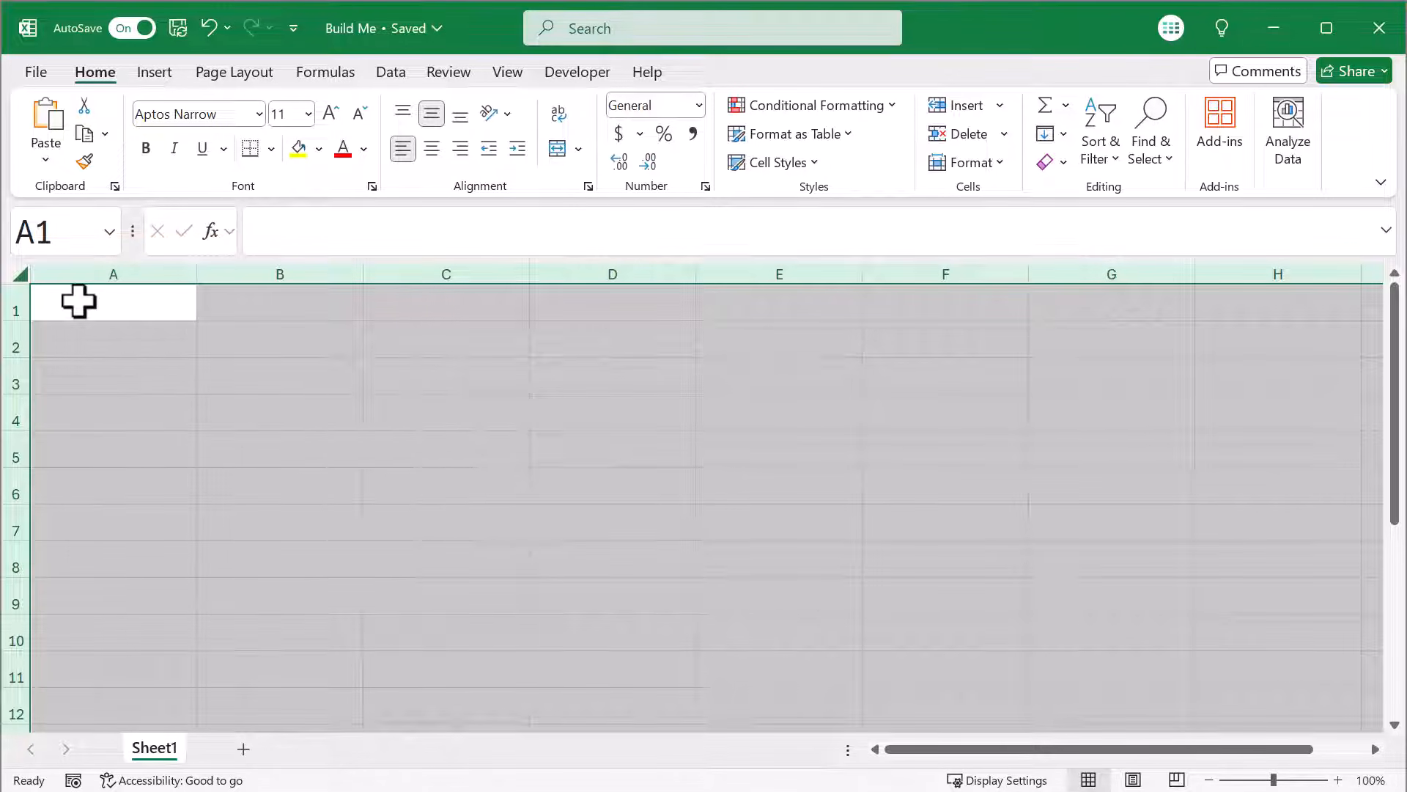
Increase the height of row 4 alone to 50.
{"action": "left_click", "coordinate": [15, 410]}
{"action": "right_click", "coordinate": [16, 412]}
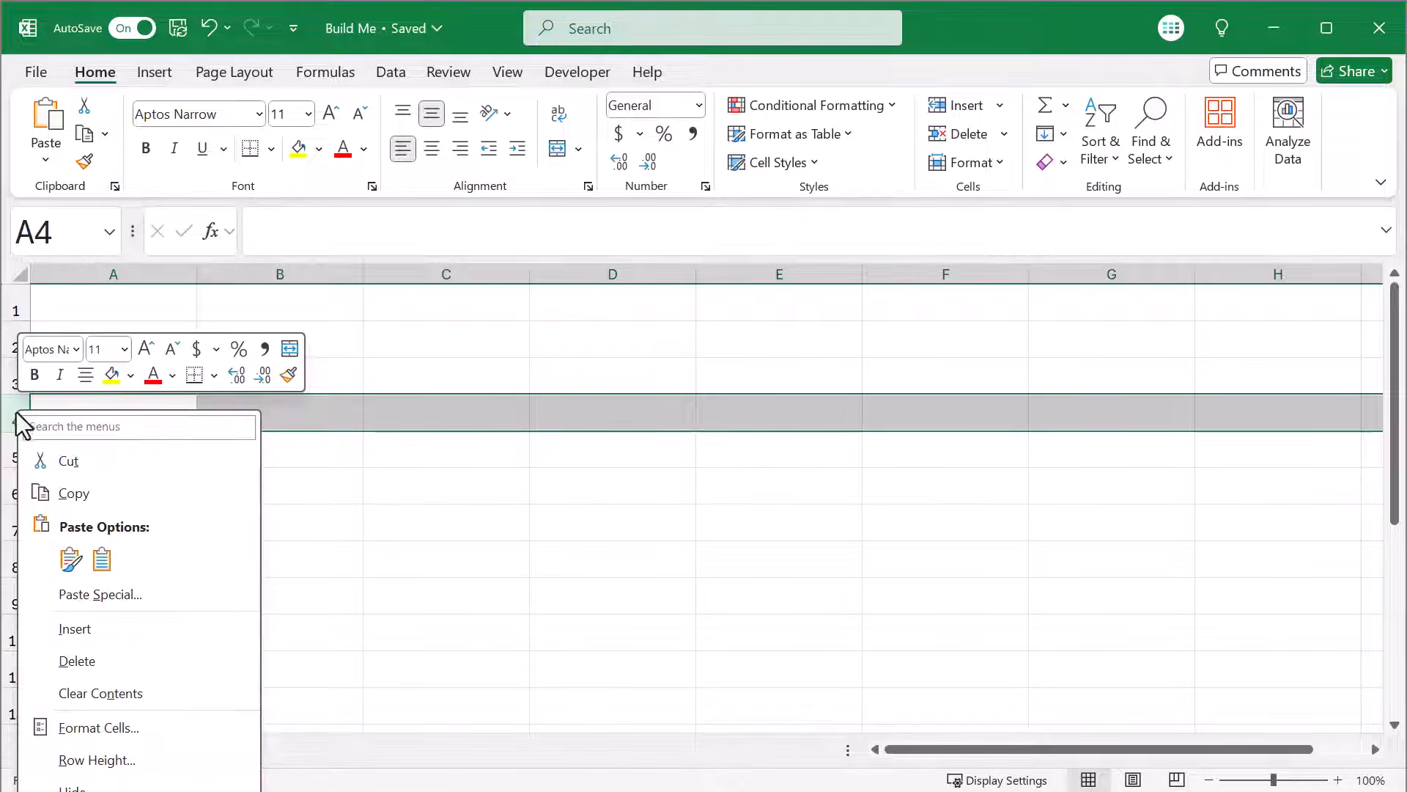
{"action": "left_click", "coordinate": [118, 760]}
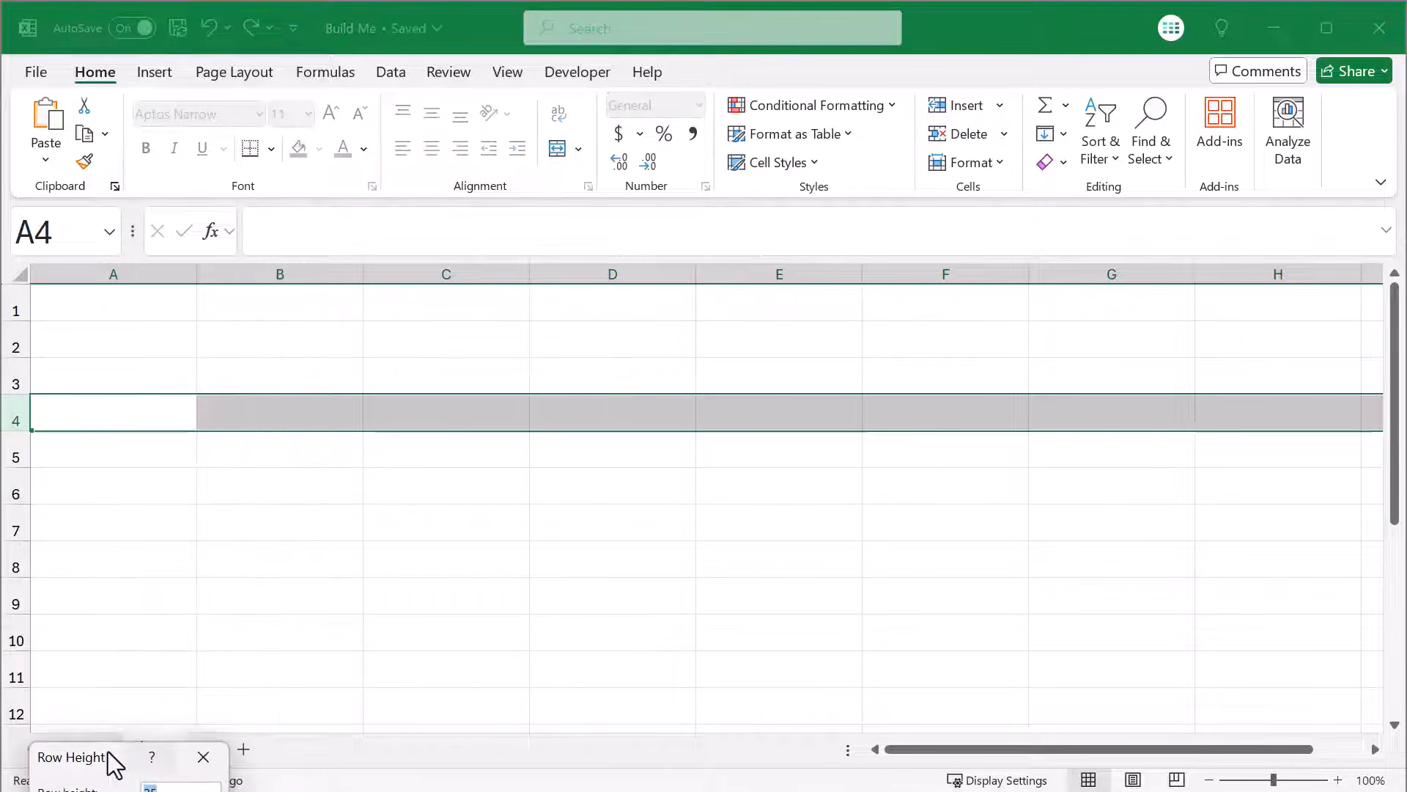
{"action": "left_click_drag", "start_coordinate": [108, 751], "coordinate": [160, 601]}
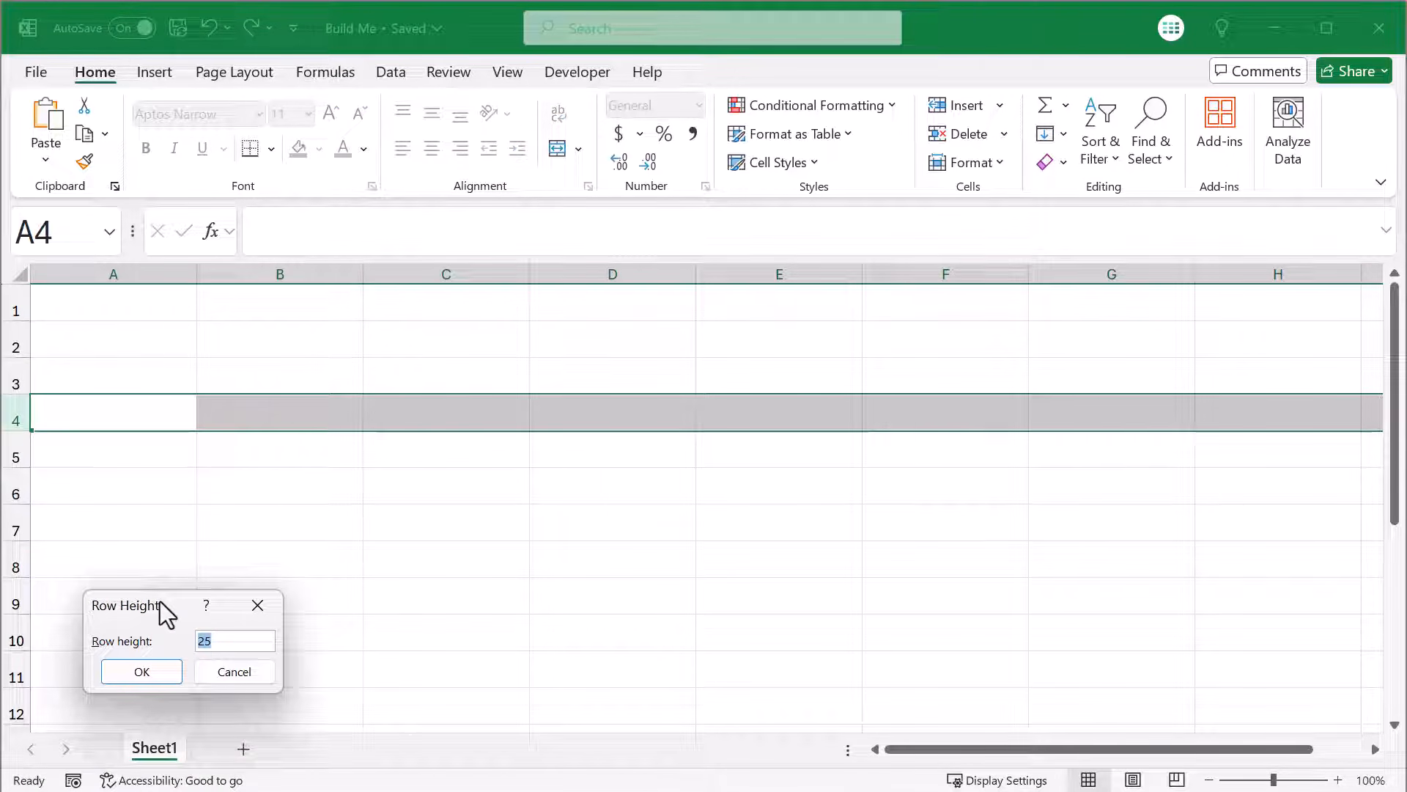
{"action": "type", "text": "50"}
{"action": "left_click", "coordinate": [156, 669]}
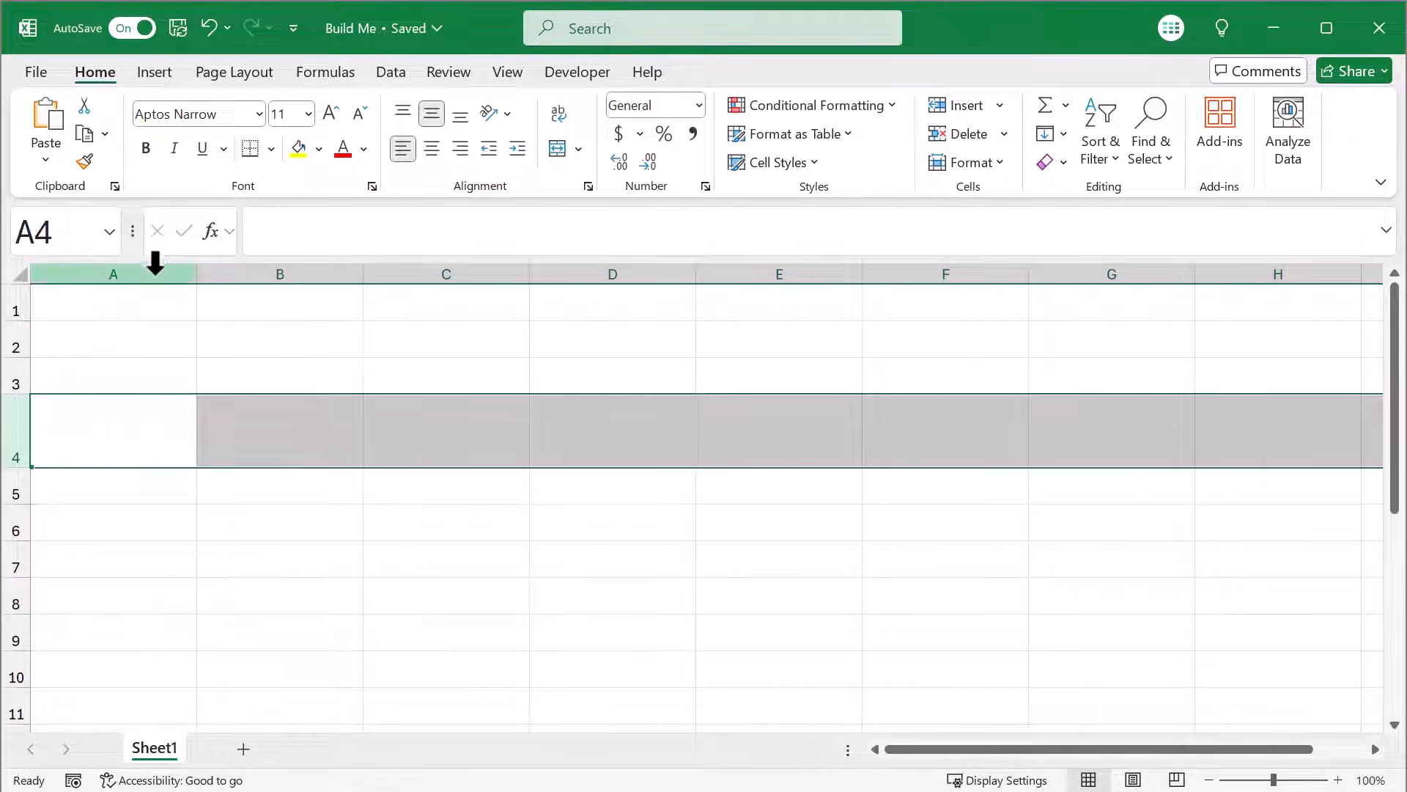
Reduce the width of column A to make a narrow margin beside column B.
{"action": "left_click", "coordinate": [155, 272]}
{"action": "right_click", "coordinate": [147, 274]}
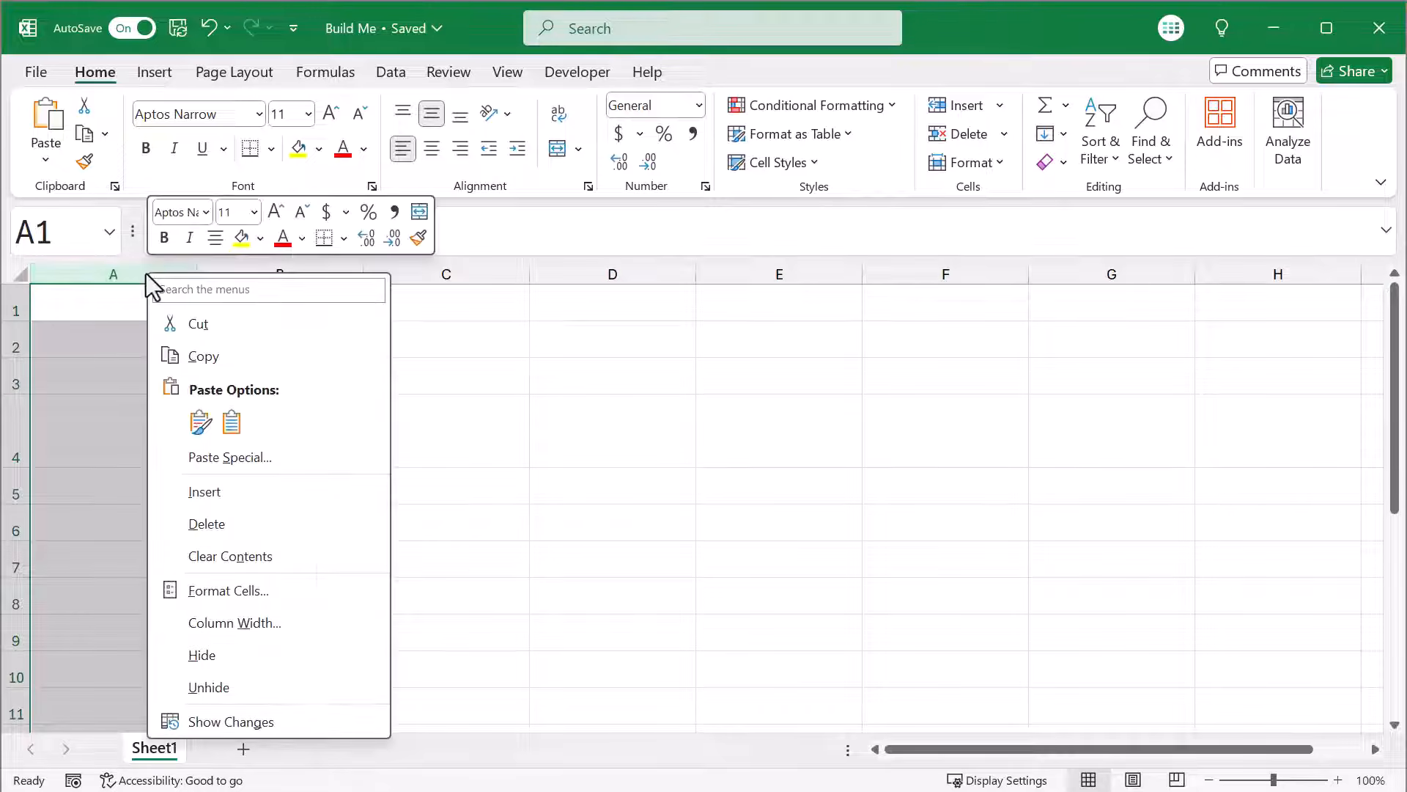
{"action": "left_click", "coordinate": [235, 623]}
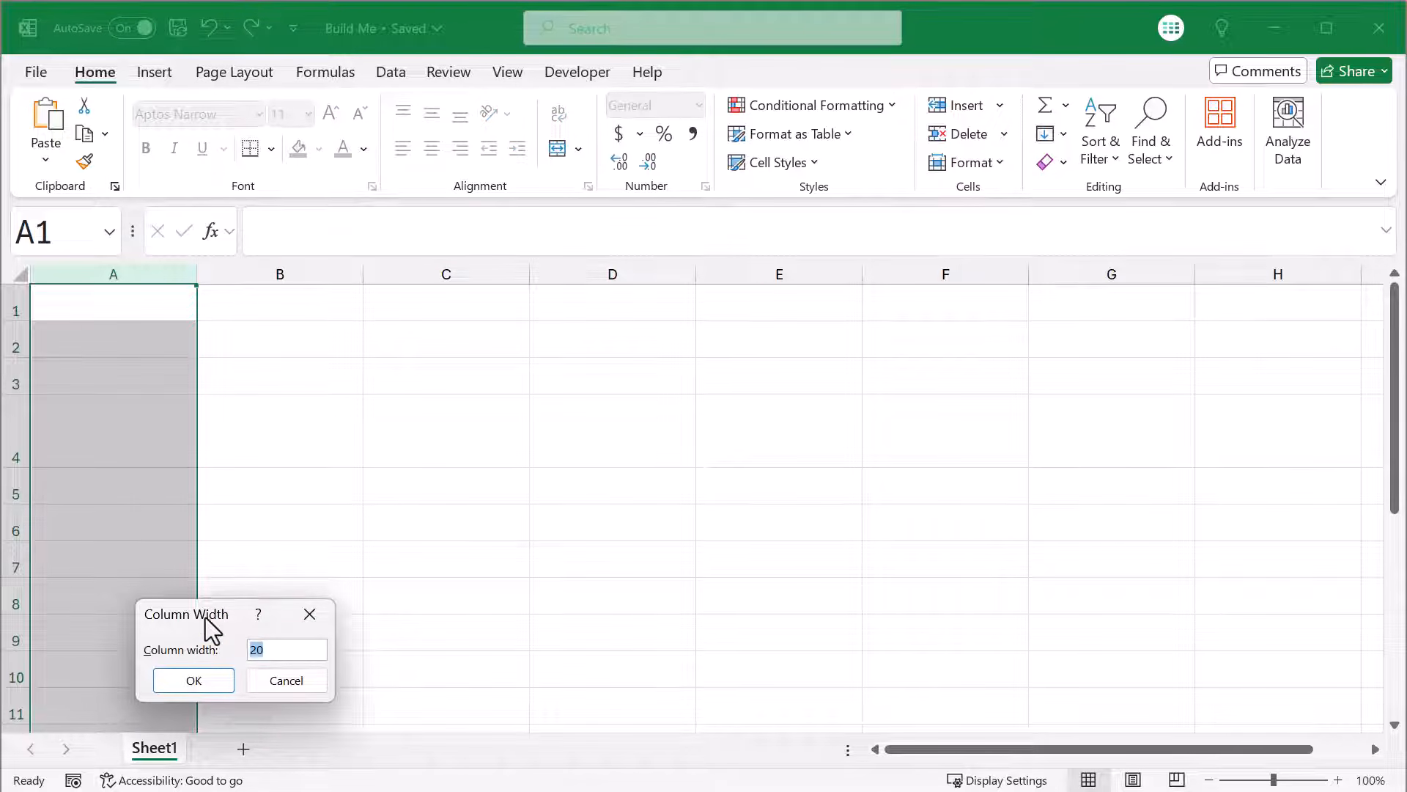
{"action": "left_click", "coordinate": [223, 682]}
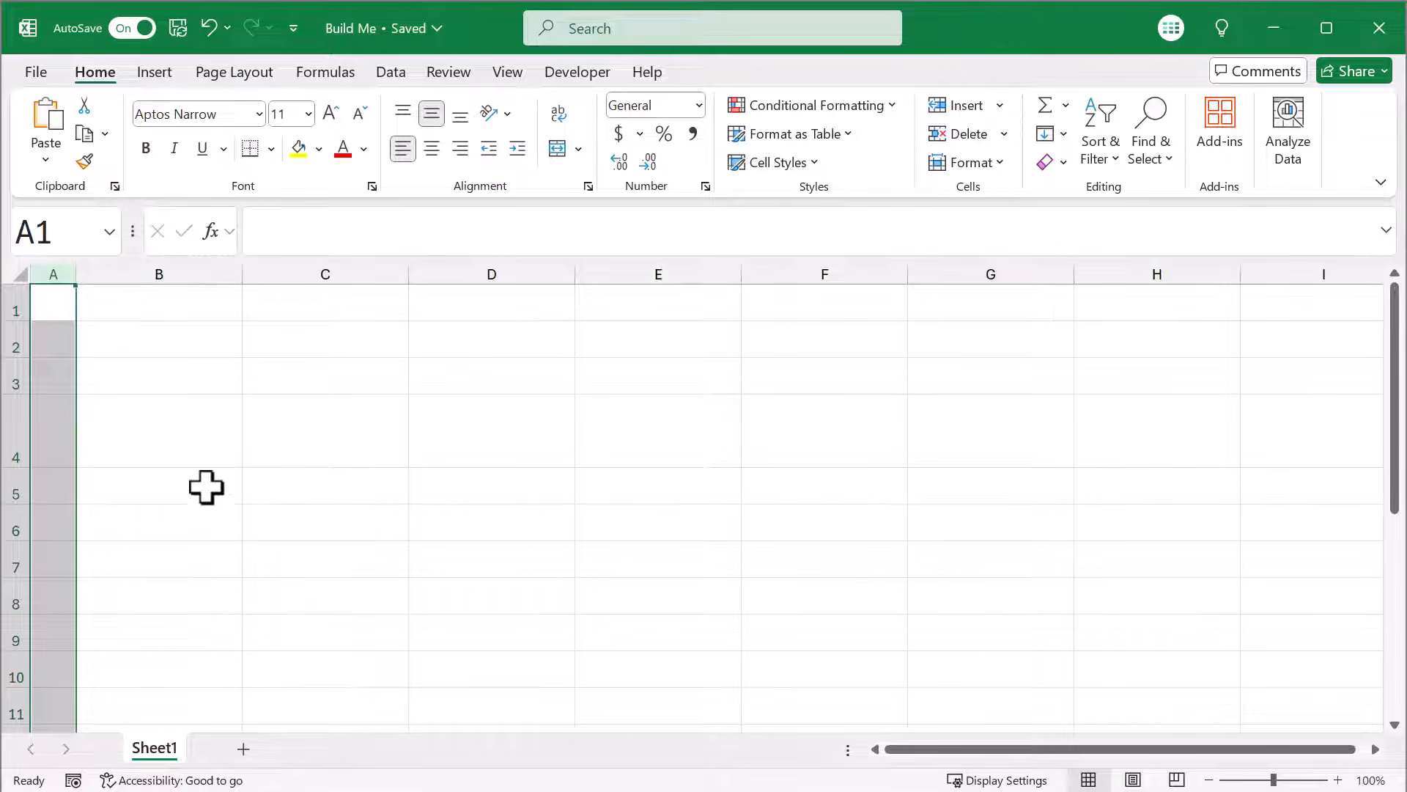
Enter the title "Invoice Tracker" in cell B1.
{"action": "left_click", "coordinate": [210, 341]}
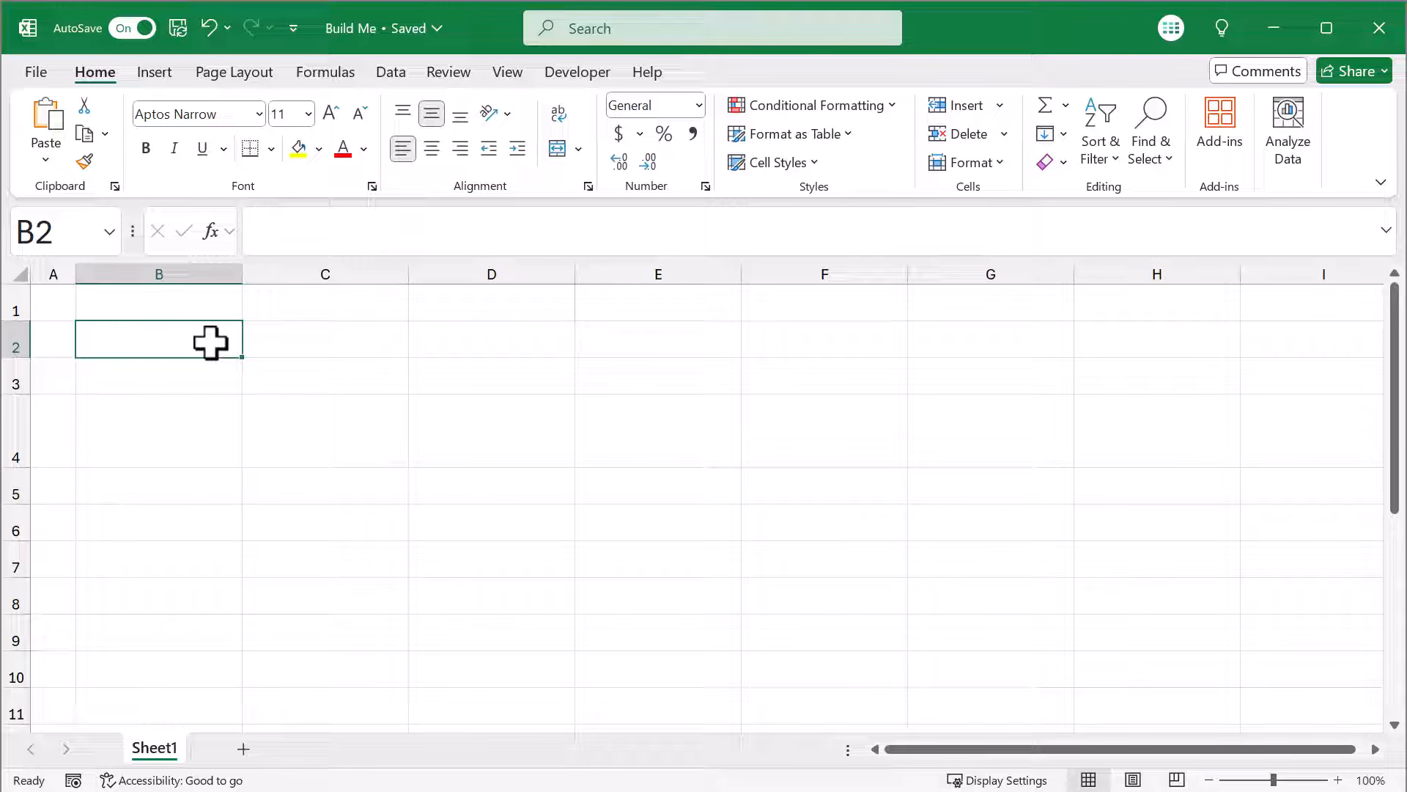
{"action": "left_click", "coordinate": [209, 302]}
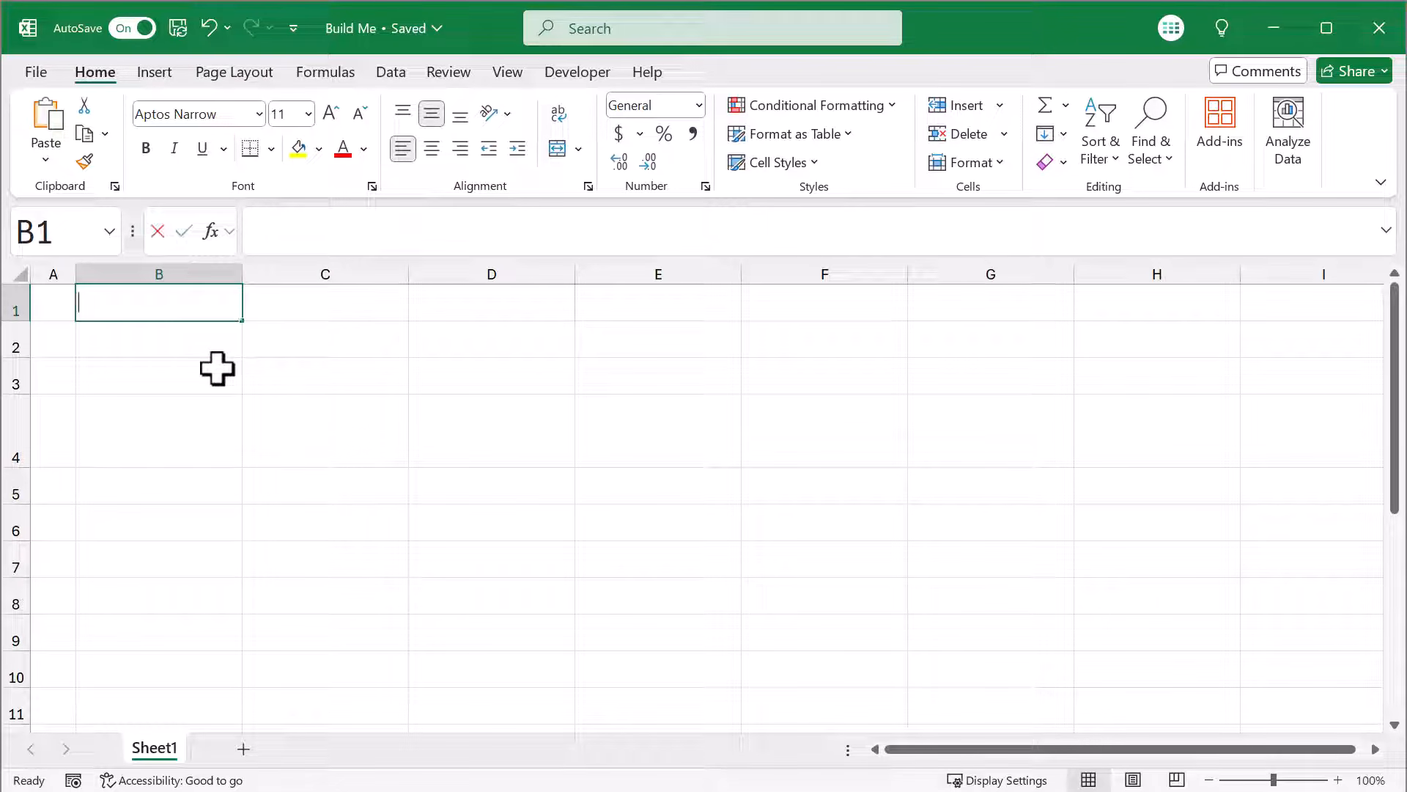
{"action": "type", "text": "Invoice T"}
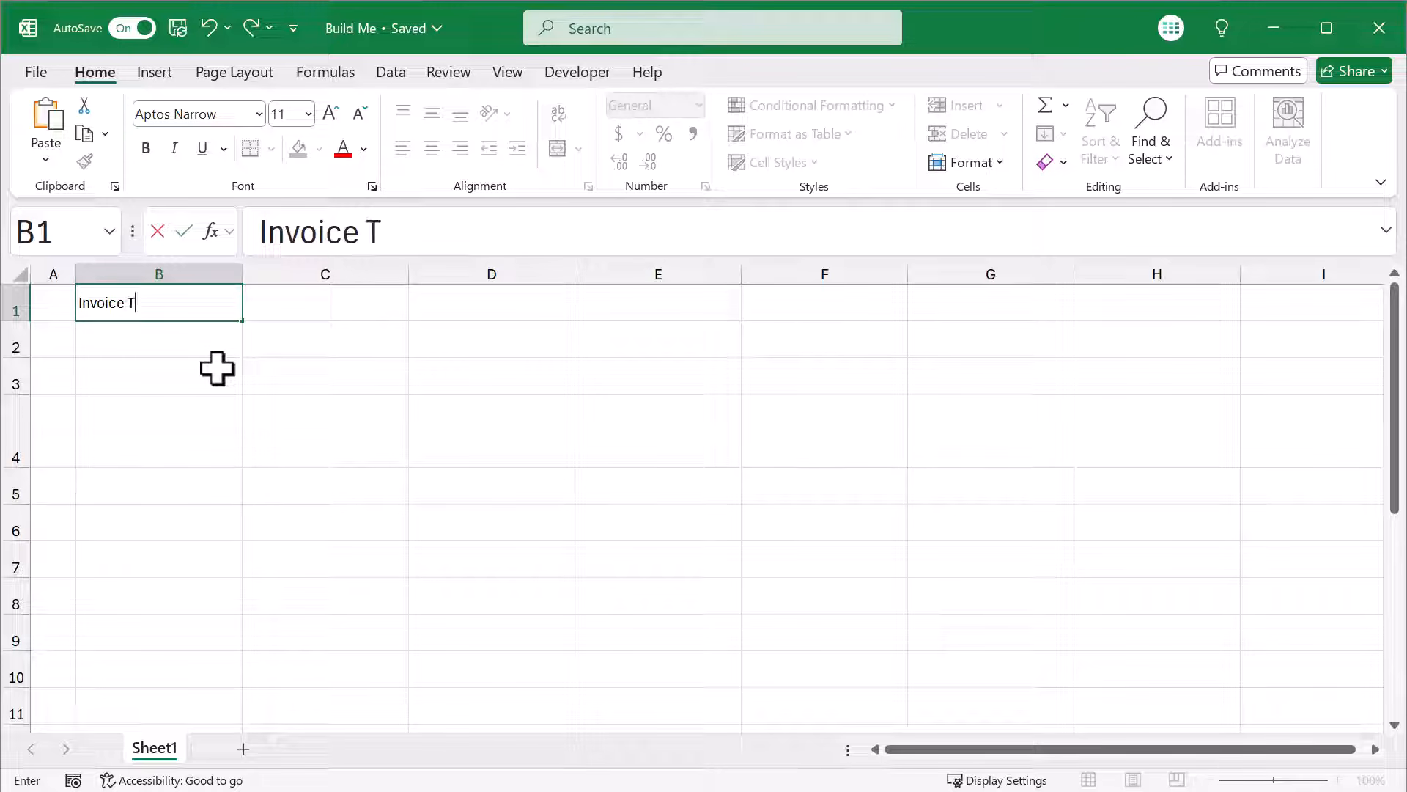
{"action": "type", "text": "racker"}
{"action": "key", "text": "Return"}
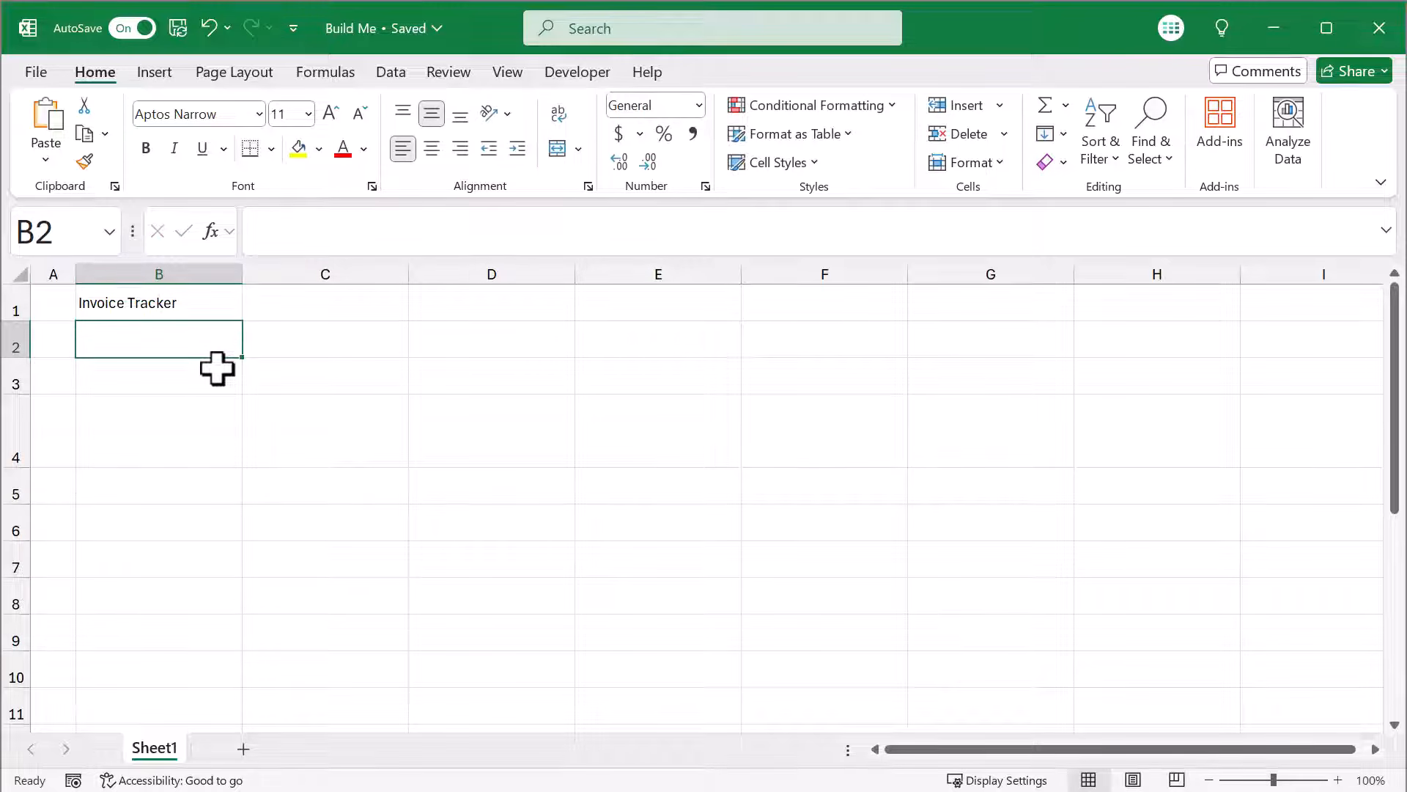
Enter the status headings Overdue, Unpaid, Partially Paid and Paid across cells B3 to E3.
{"action": "left_click", "coordinate": [217, 369]}
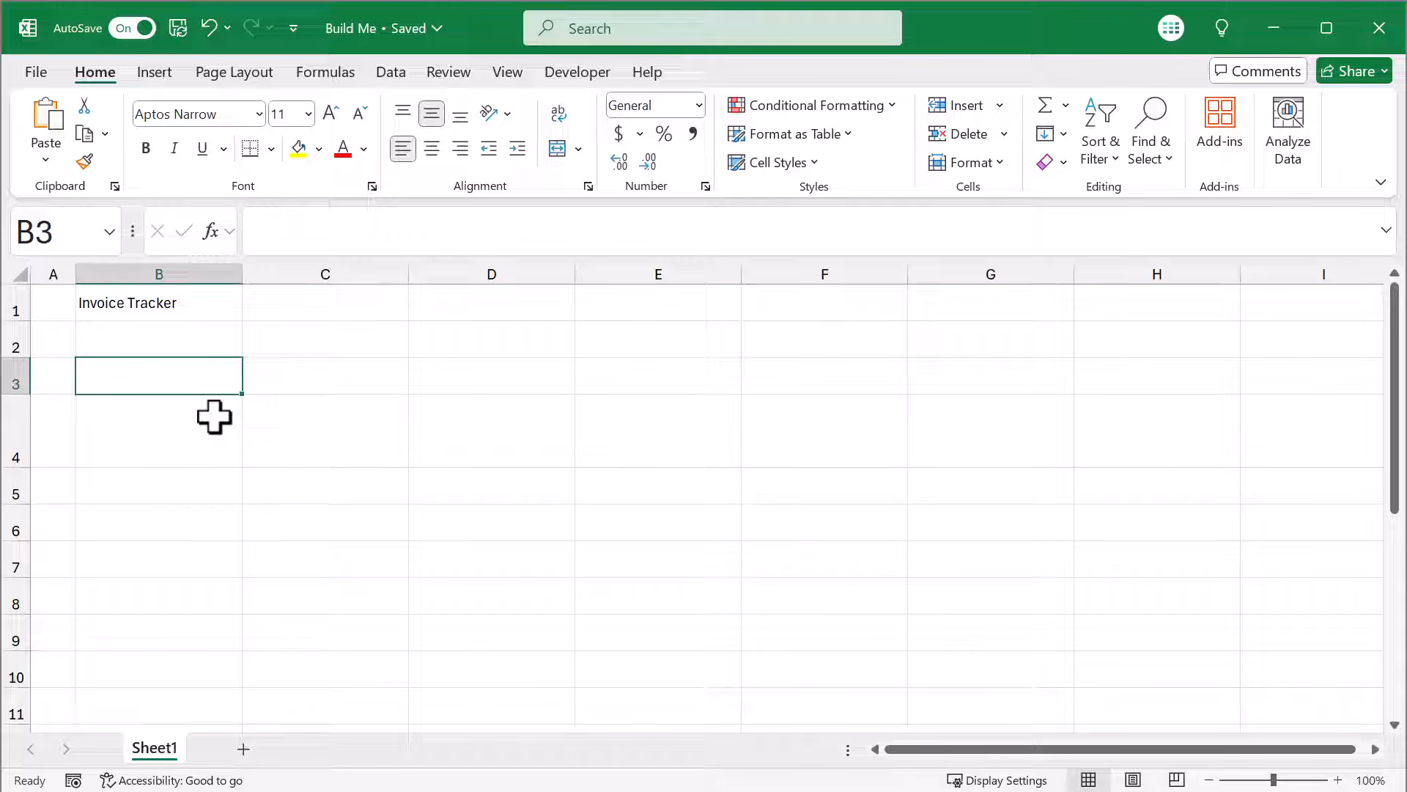
{"action": "type", "text": "Overdue"}
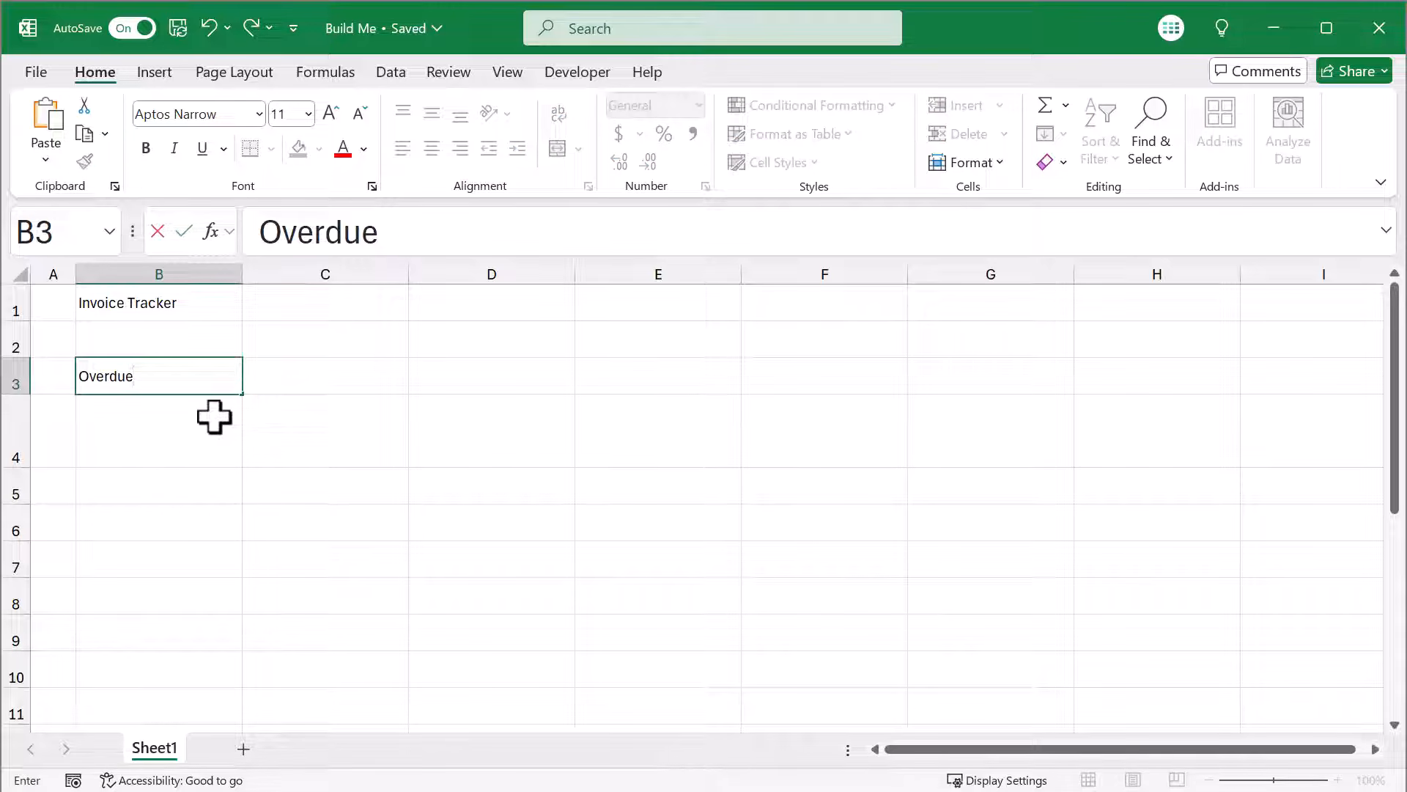
{"action": "key", "text": "Tab"}
{"action": "type", "text": "Unpaid"}
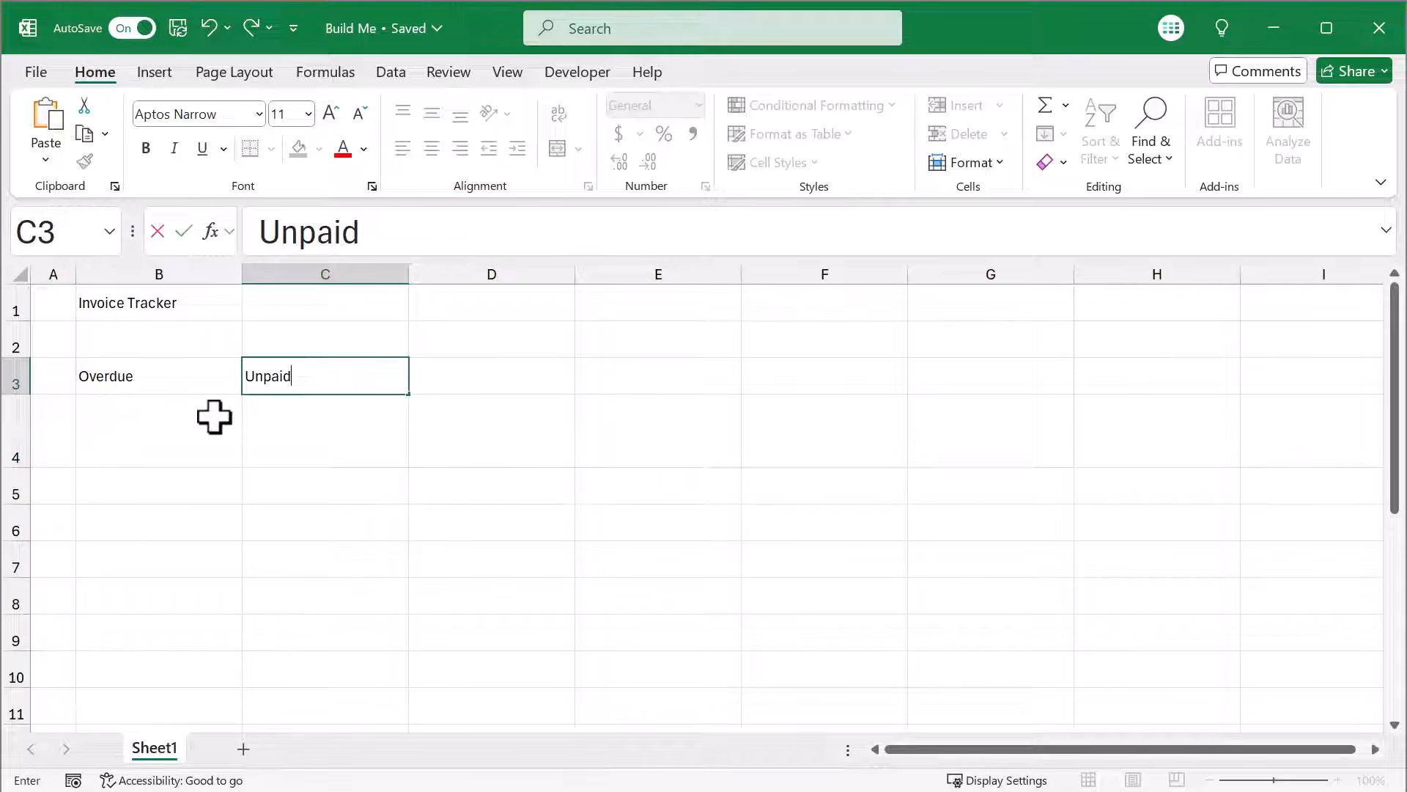
{"action": "key", "text": "Tab"}
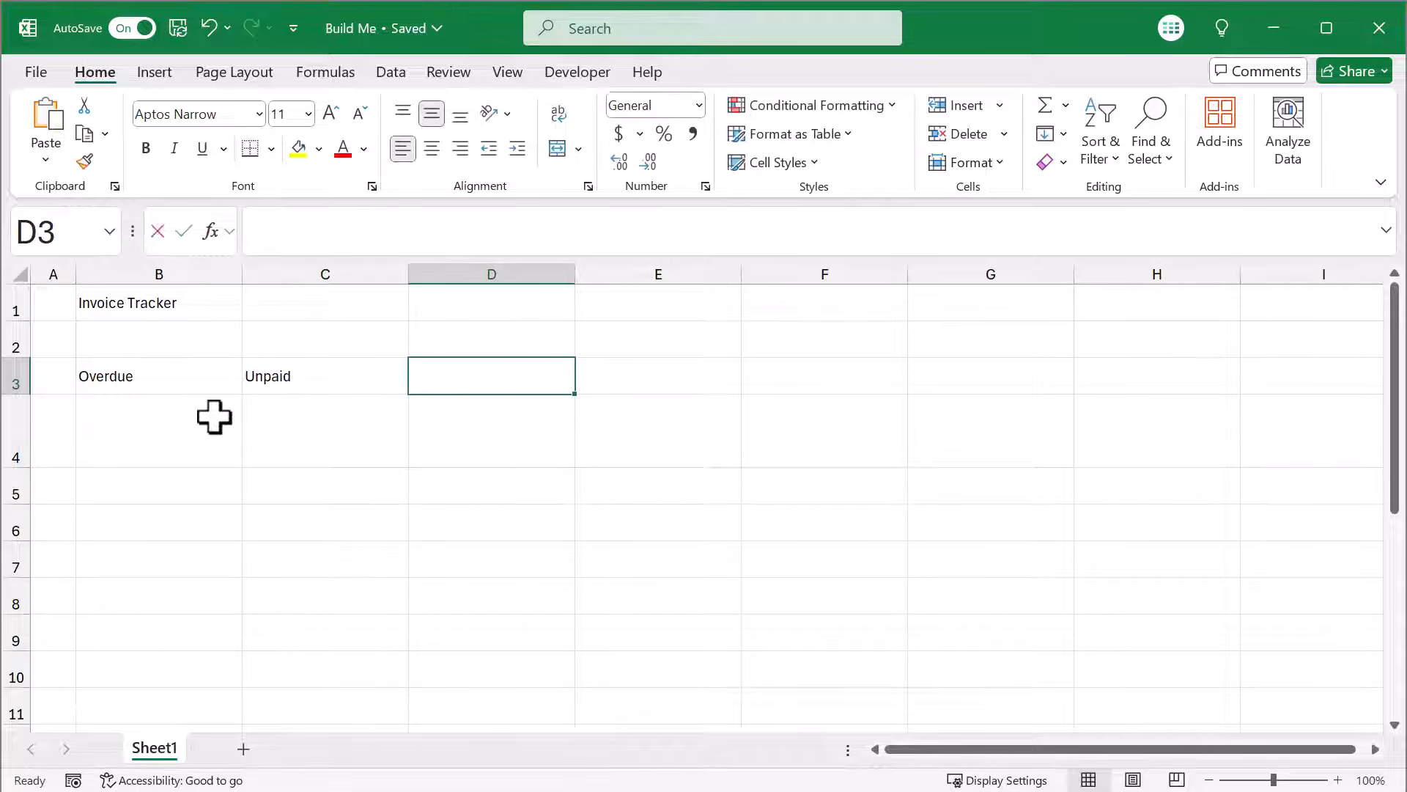
{"action": "type", "text": "Partially Paid"}
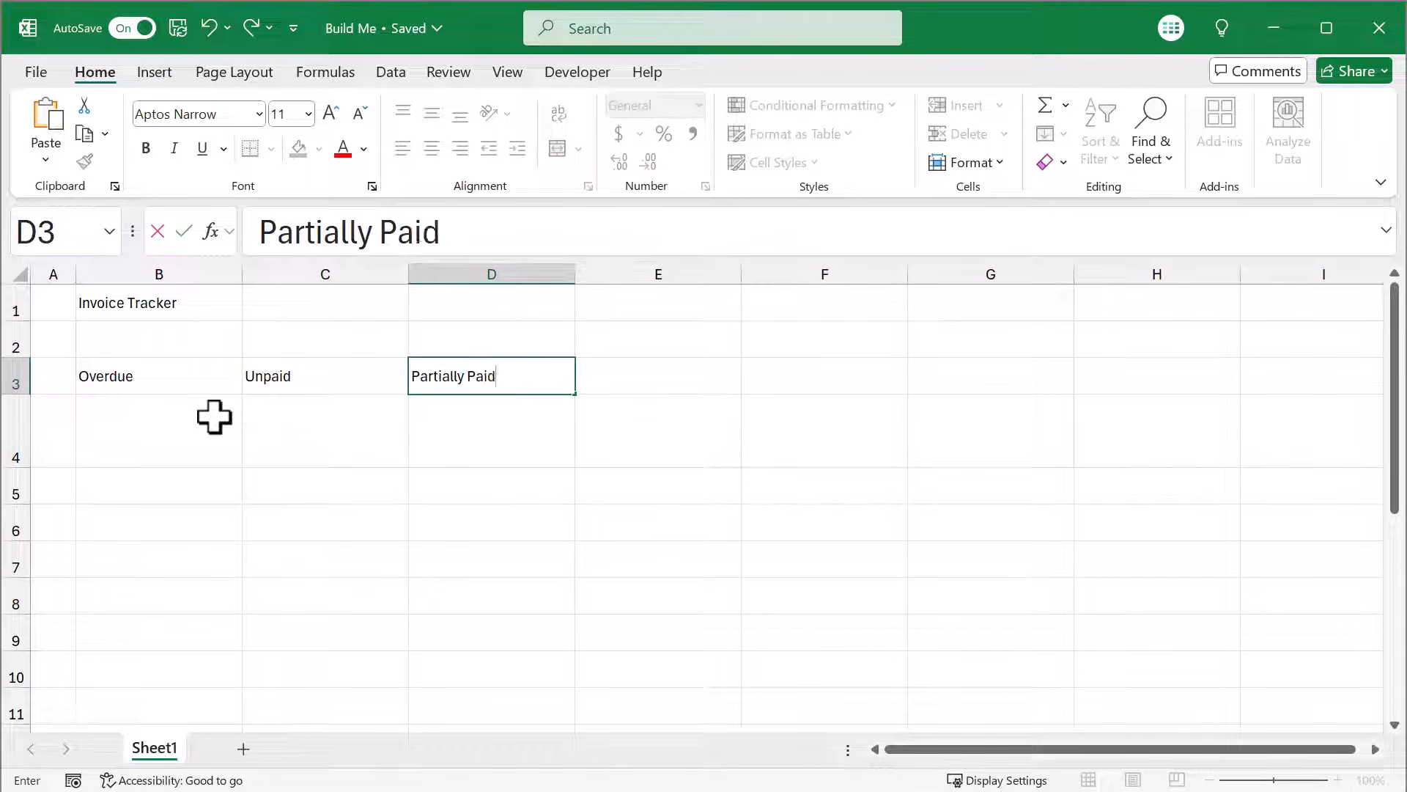
{"action": "key", "text": "Tab"}
{"action": "type", "text": "Paid"}
{"action": "key", "text": "Tab"}
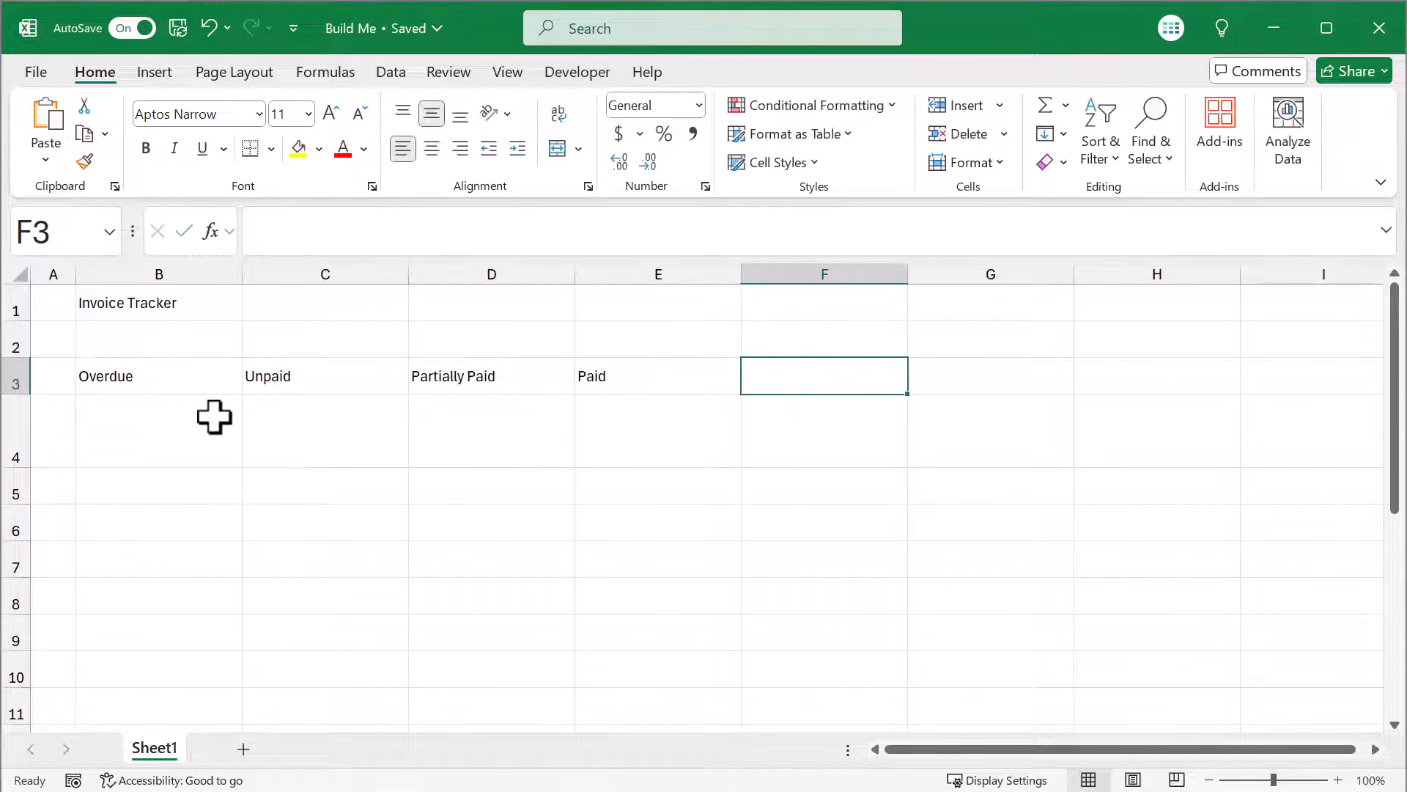
Enter the summary headings Still to be Paid in cell H3 and Total Paid in cell I3.
{"action": "left_click", "coordinate": [1115, 379]}
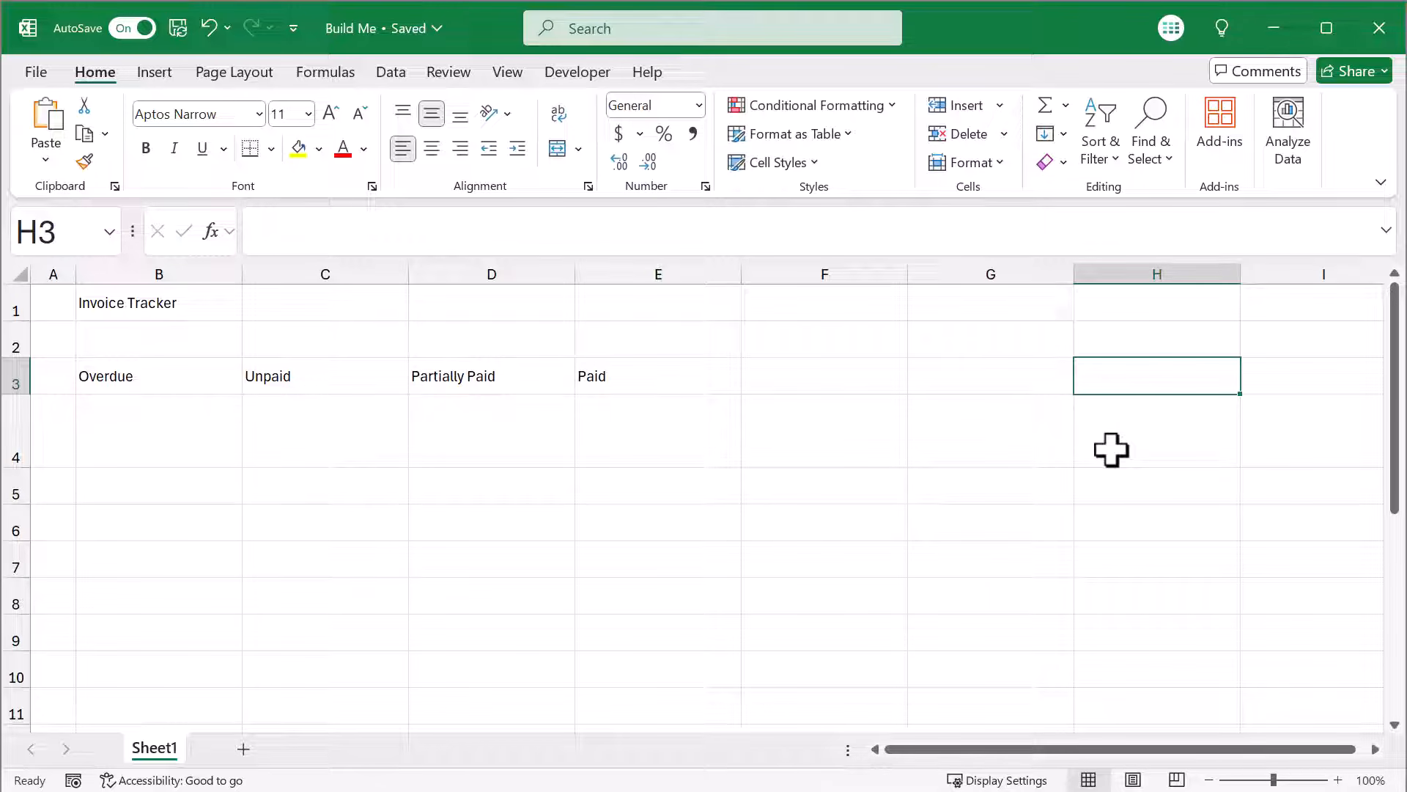
{"action": "type", "text": "Still to "}
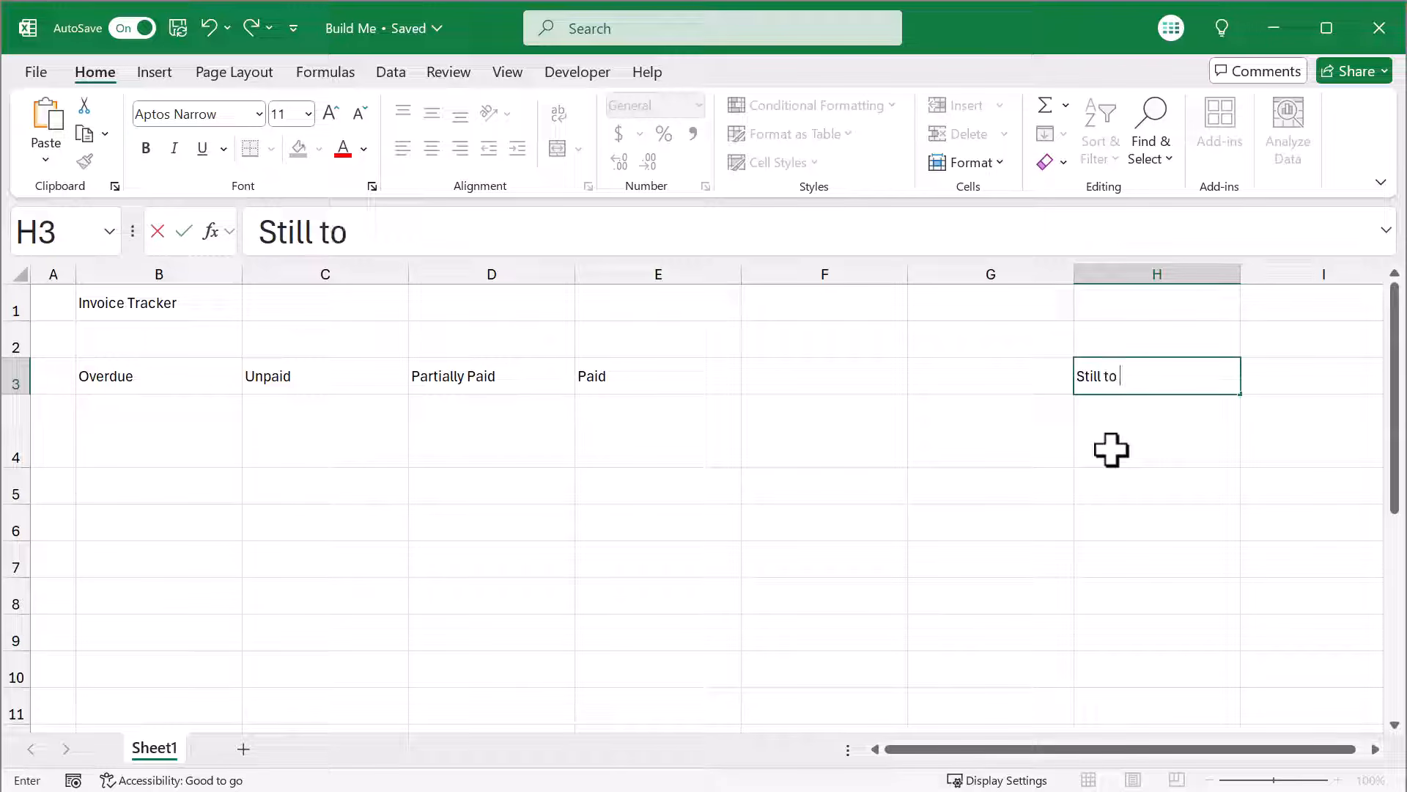
{"action": "type", "text": "be Paid"}
{"action": "key", "text": "Tab"}
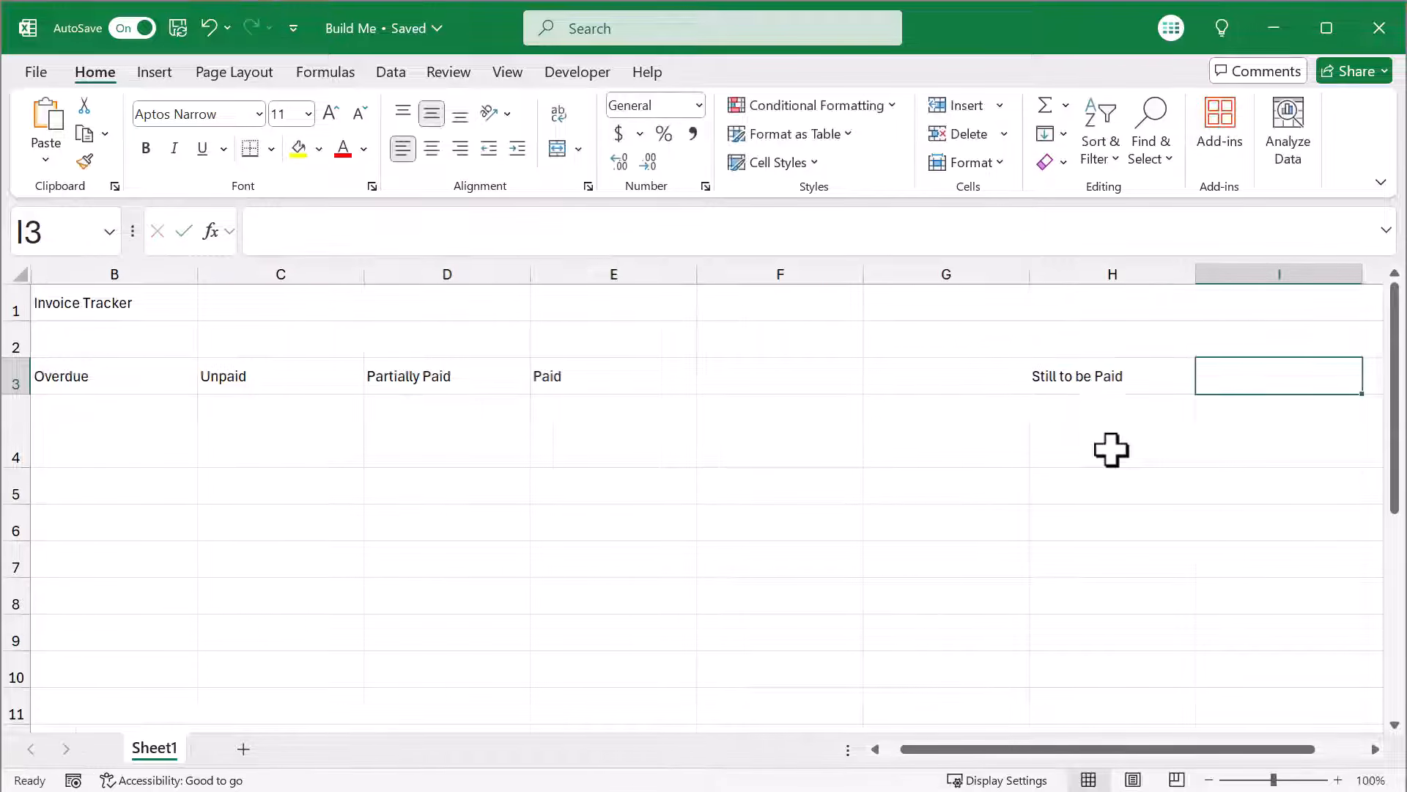
{"action": "type", "text": "Total Paid"}
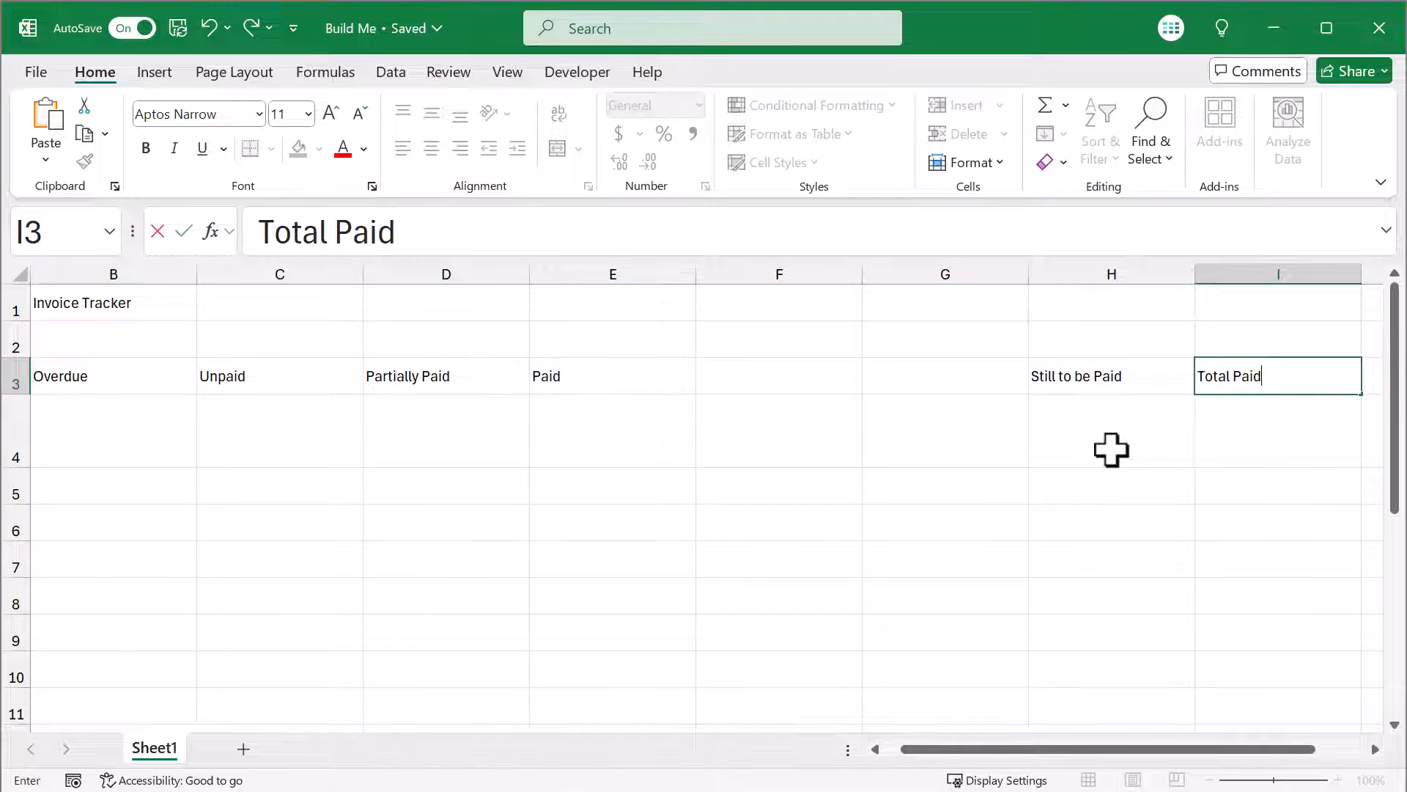
{"action": "key", "text": "Return"}
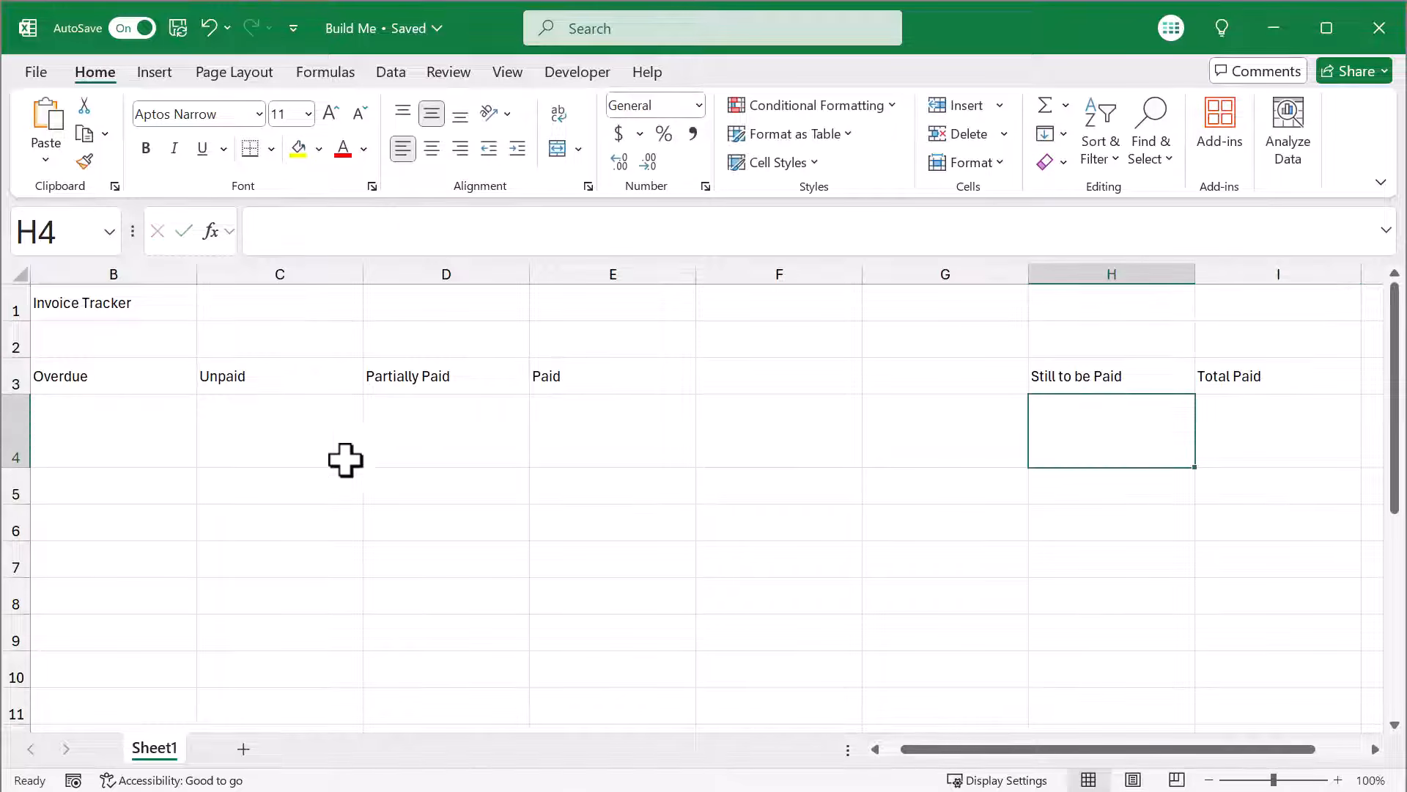
Enter the invoice table headings Invoice #, Customer, Invoice Date and Due Date across cells B6 to E6.
{"action": "left_click", "coordinate": [147, 527]}
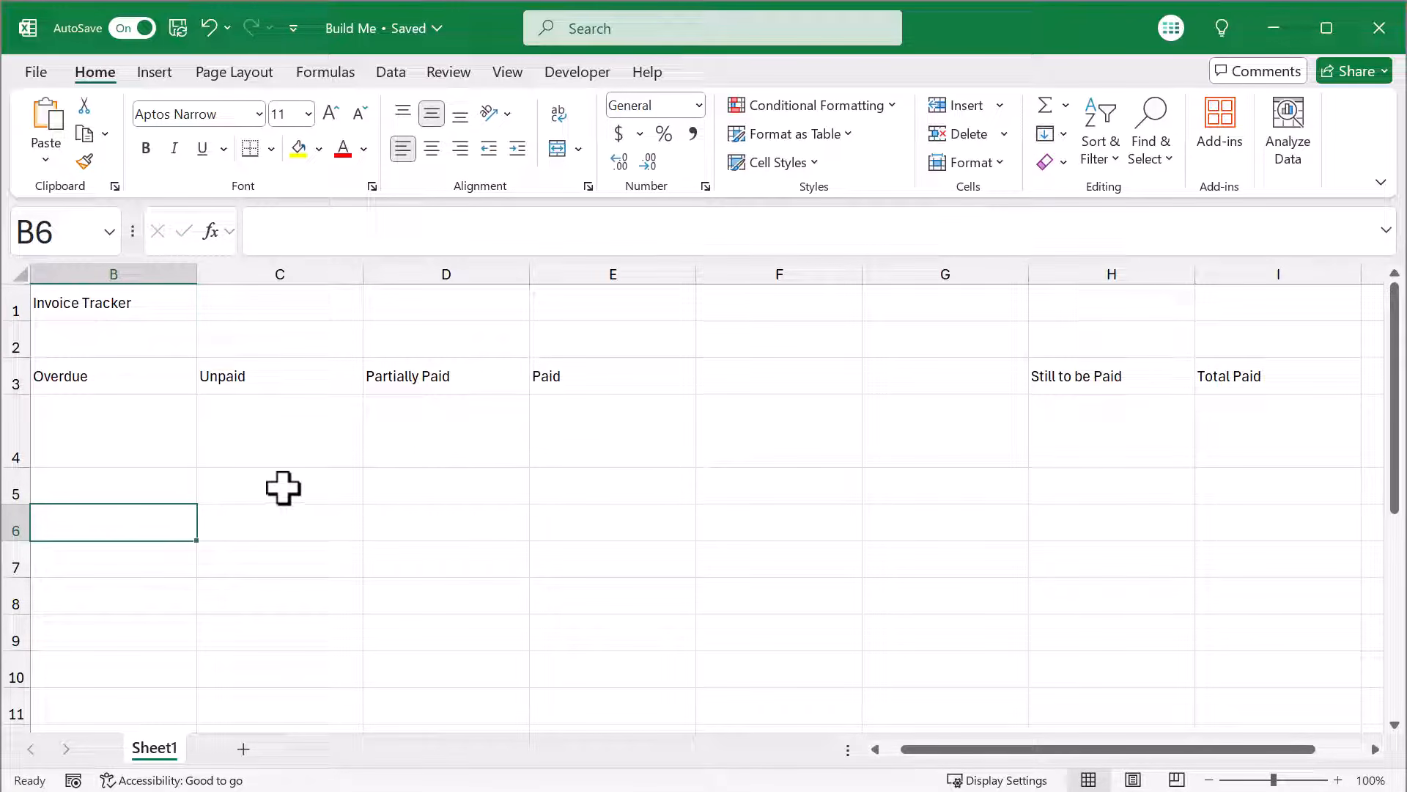
{"action": "type", "text": "Invoice"}
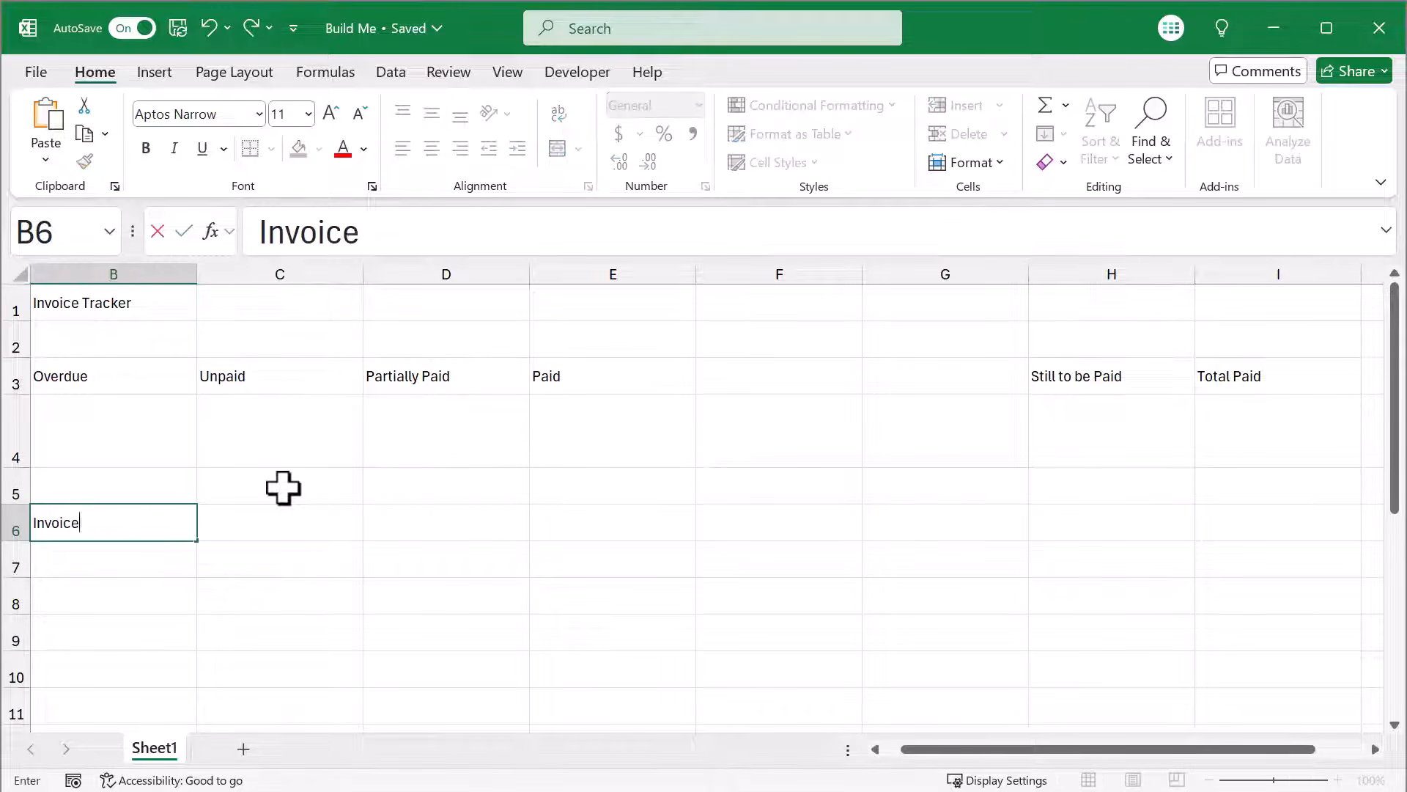
{"action": "type", "text": " #"}
{"action": "key", "text": "Tab"}
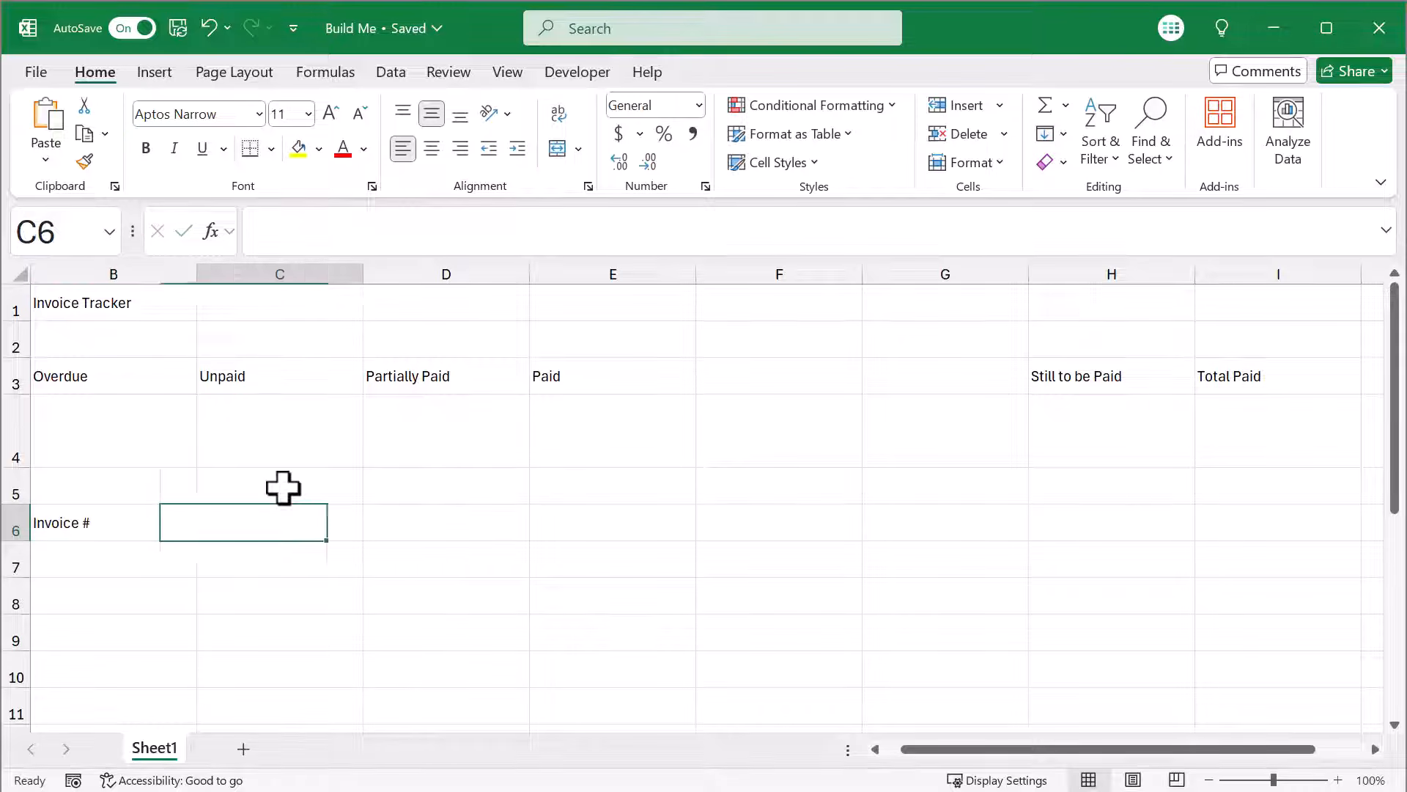
{"action": "type", "text": "Customer"}
{"action": "key", "text": "Tab"}
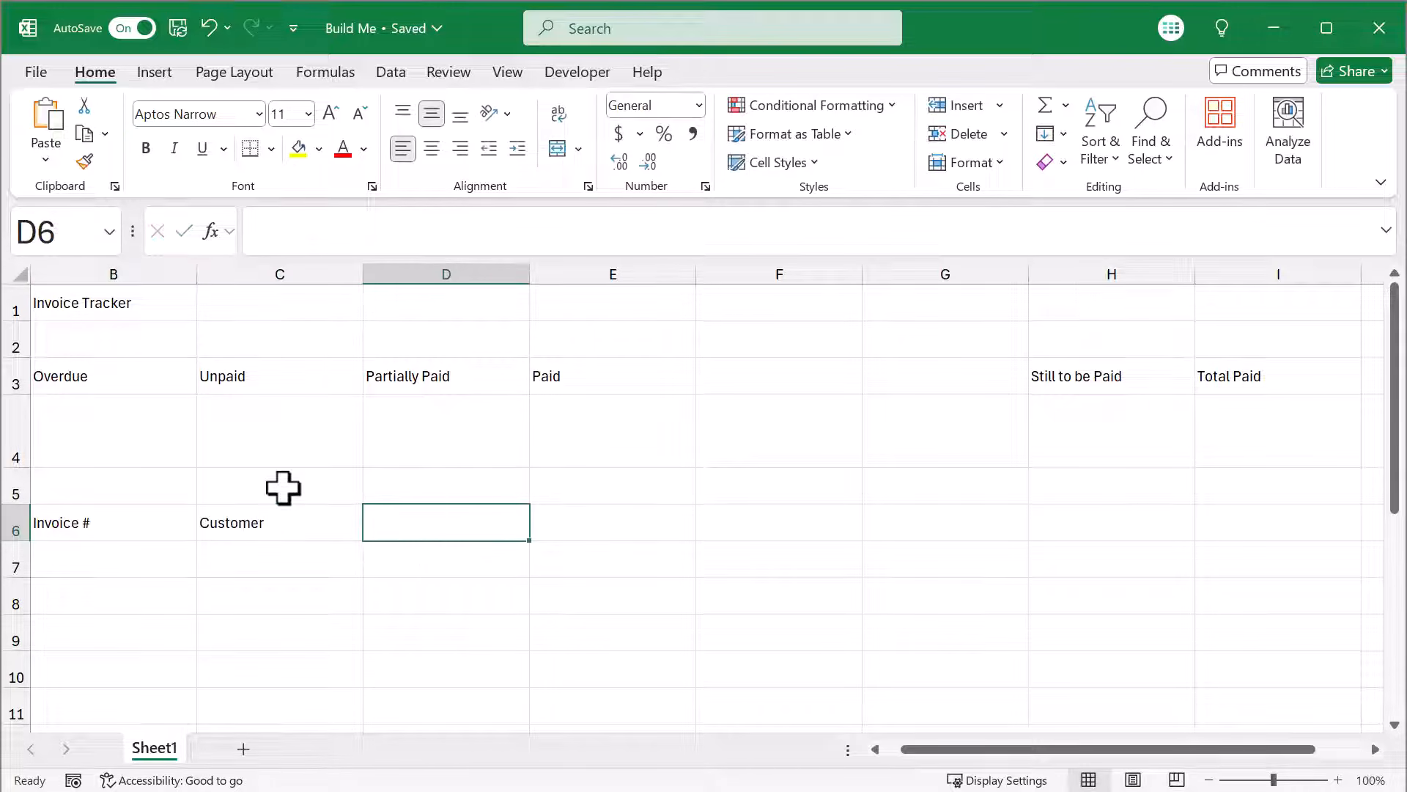
{"action": "type", "text": "Invoice Date"}
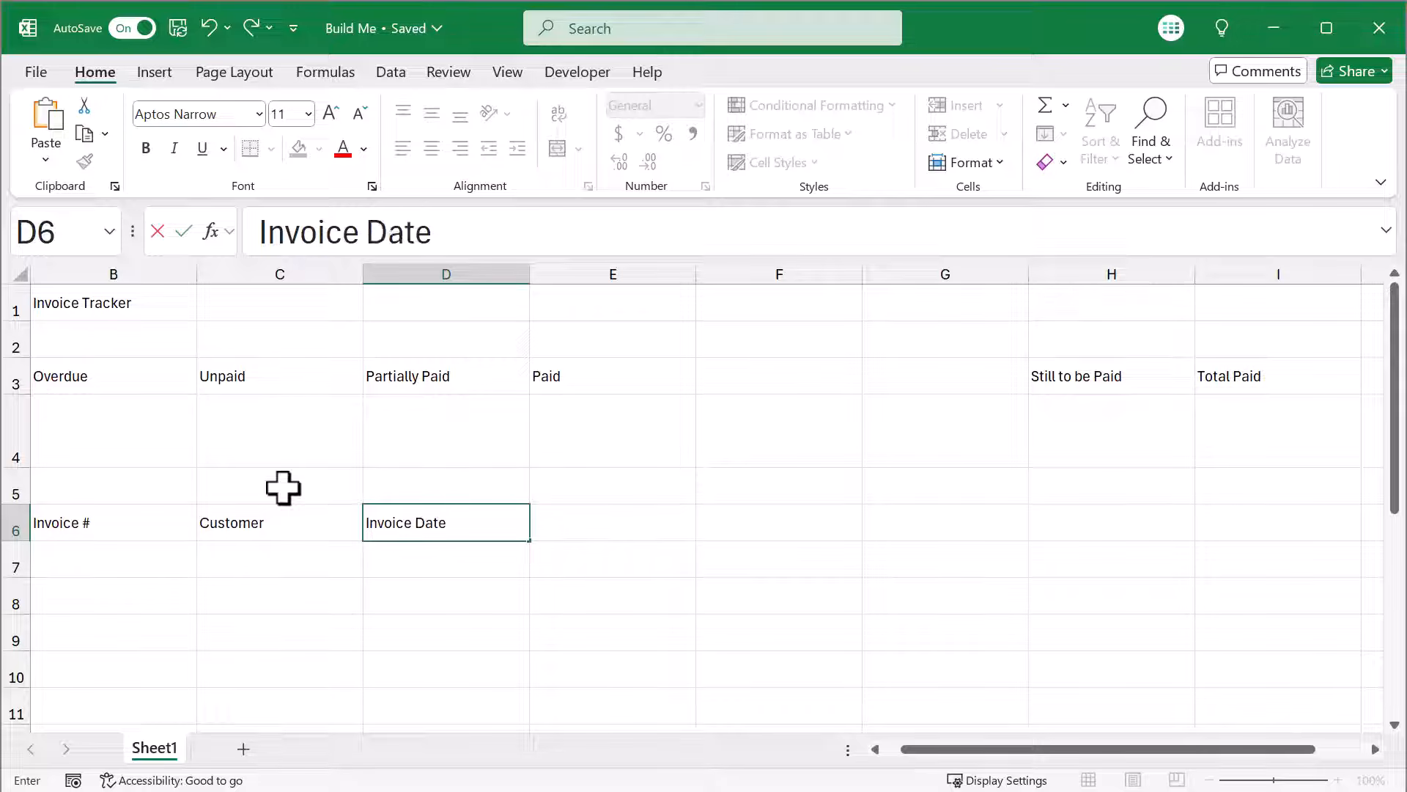
{"action": "key", "text": "Tab"}
{"action": "type", "text": "Due Date"}
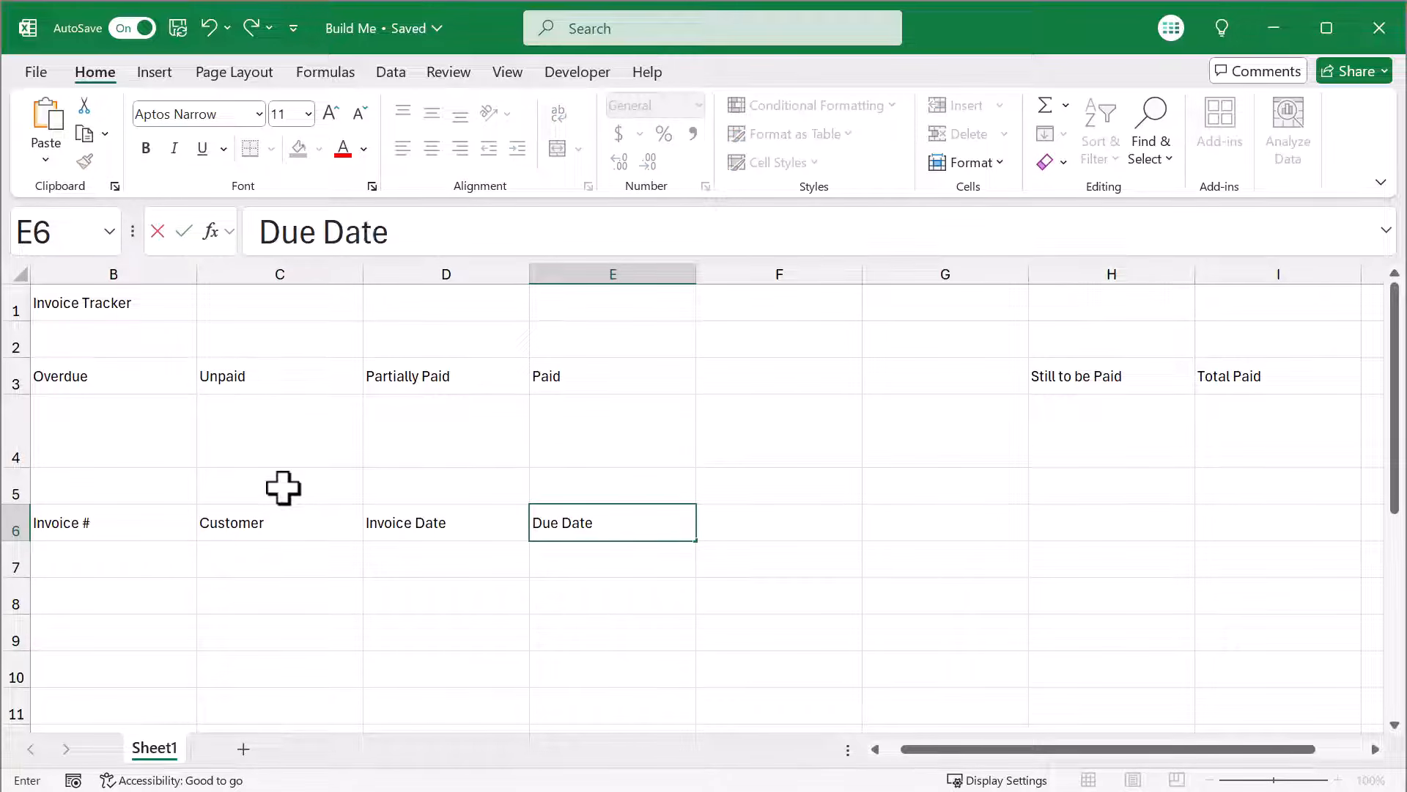
{"action": "key", "text": "Tab"}
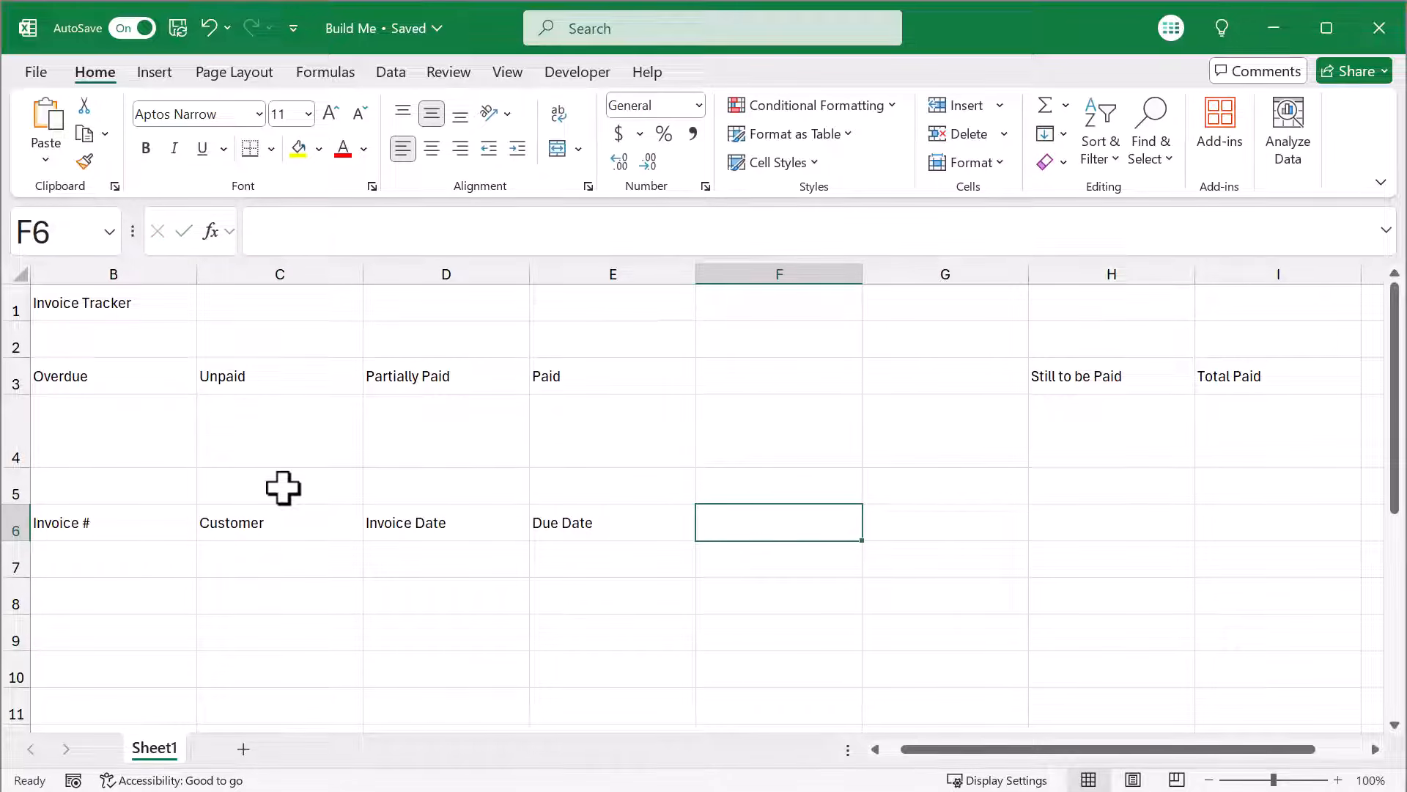
Add the remaining table headings Invoice Amount, Paid Amount, Balance and Status across cells F6 to I6.
{"action": "type", "text": "Invoice Amoun"}
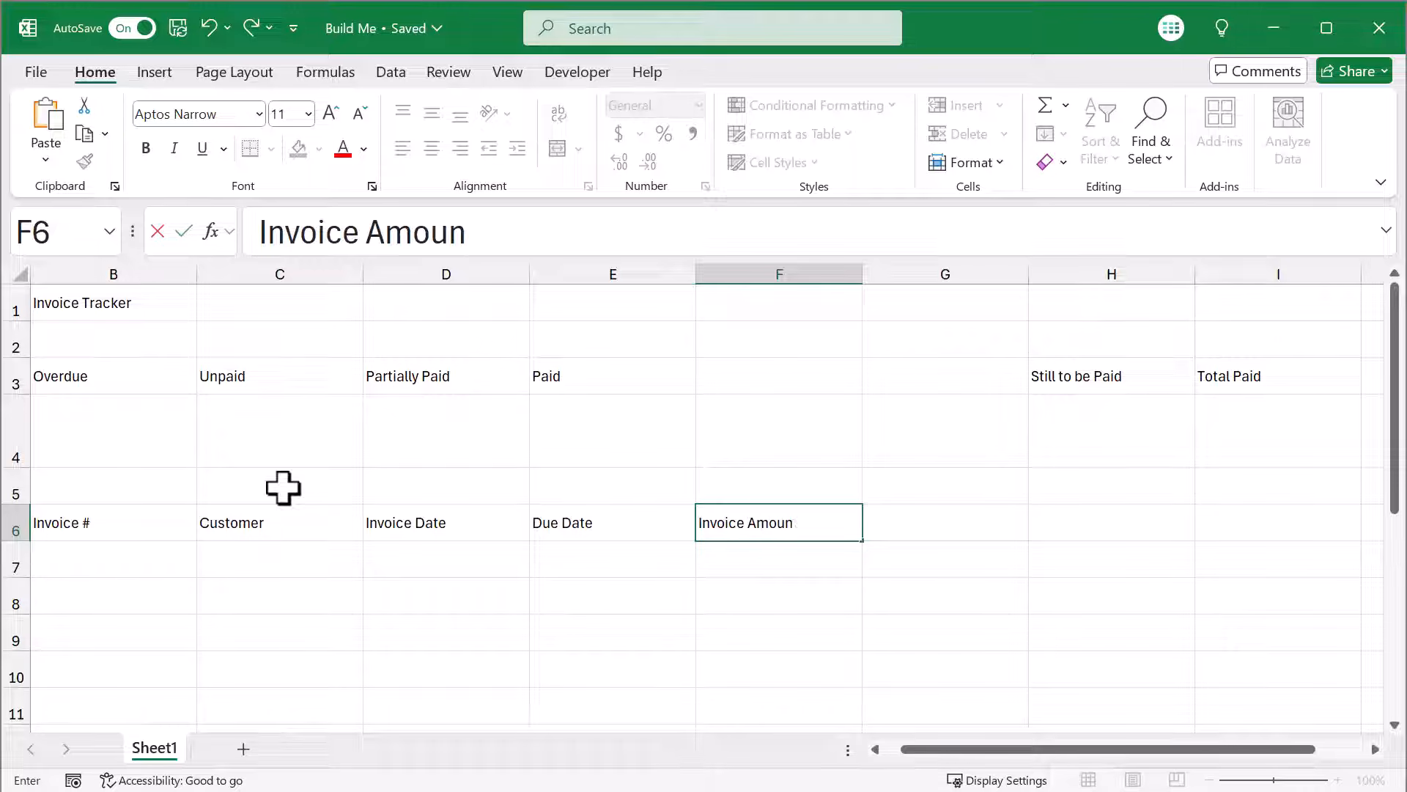
{"action": "type", "text": "t"}
{"action": "key", "text": "Tab"}
{"action": "type", "text": "Paid Amount"}
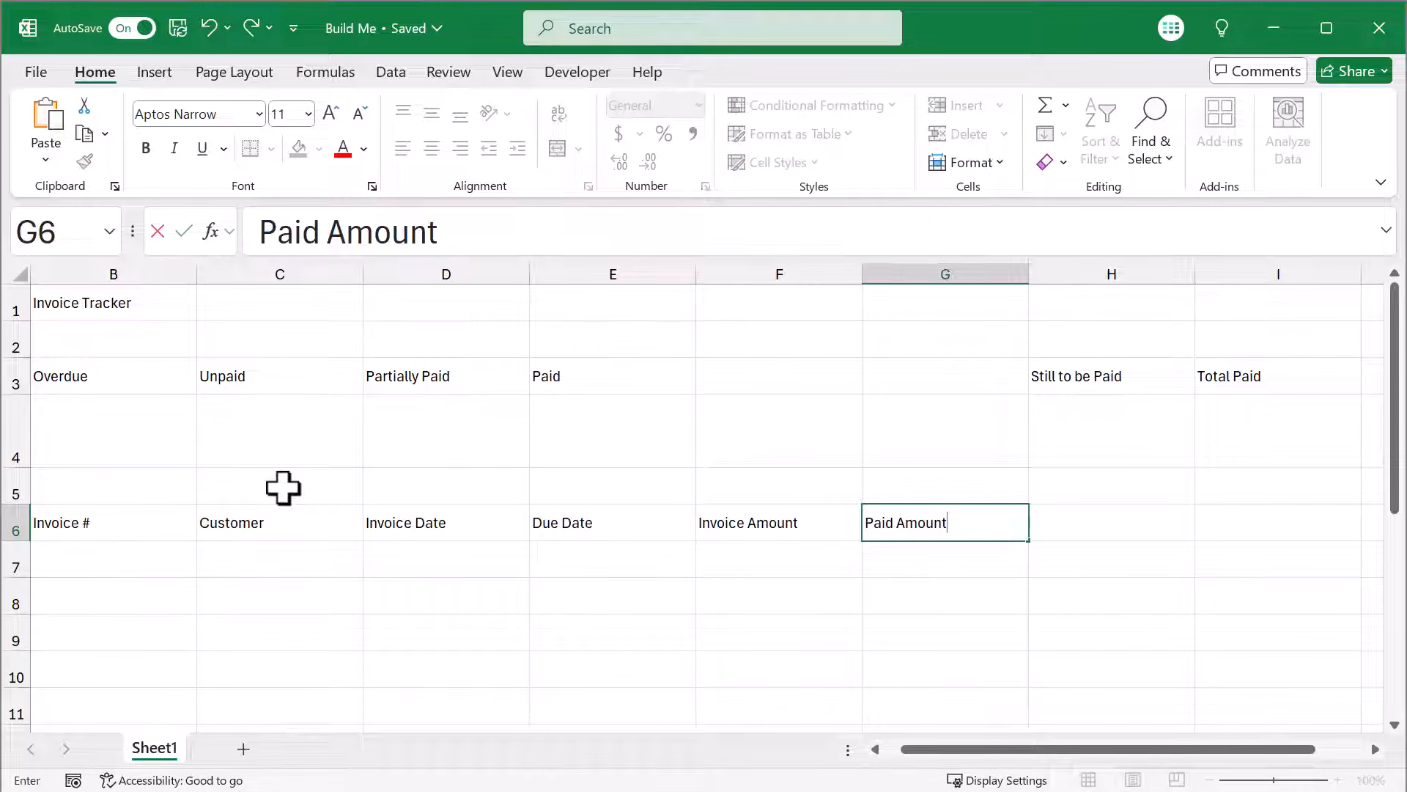
{"action": "key", "text": "Tab"}
{"action": "type", "text": "Balance"}
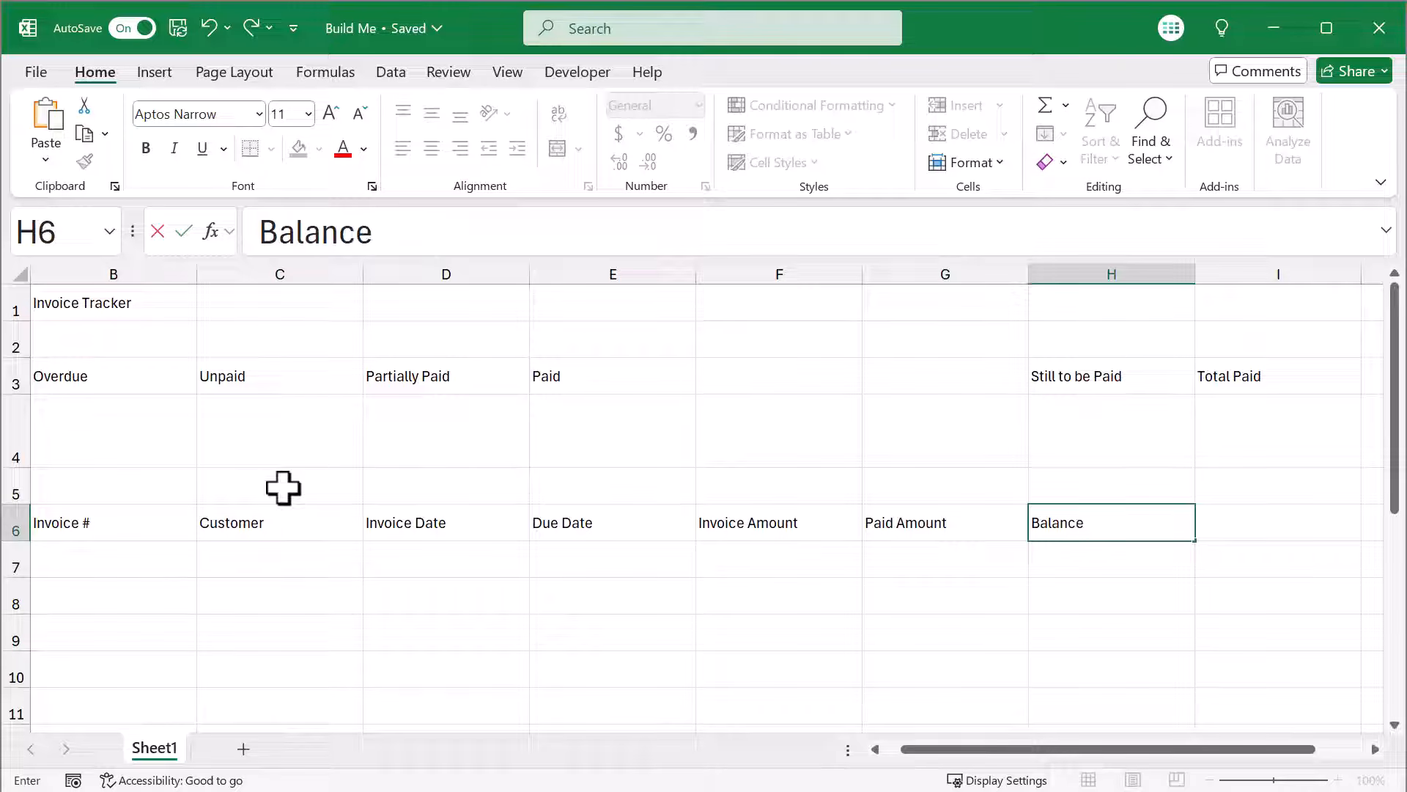
{"action": "key", "text": "Tab"}
{"action": "type", "text": "Status"}
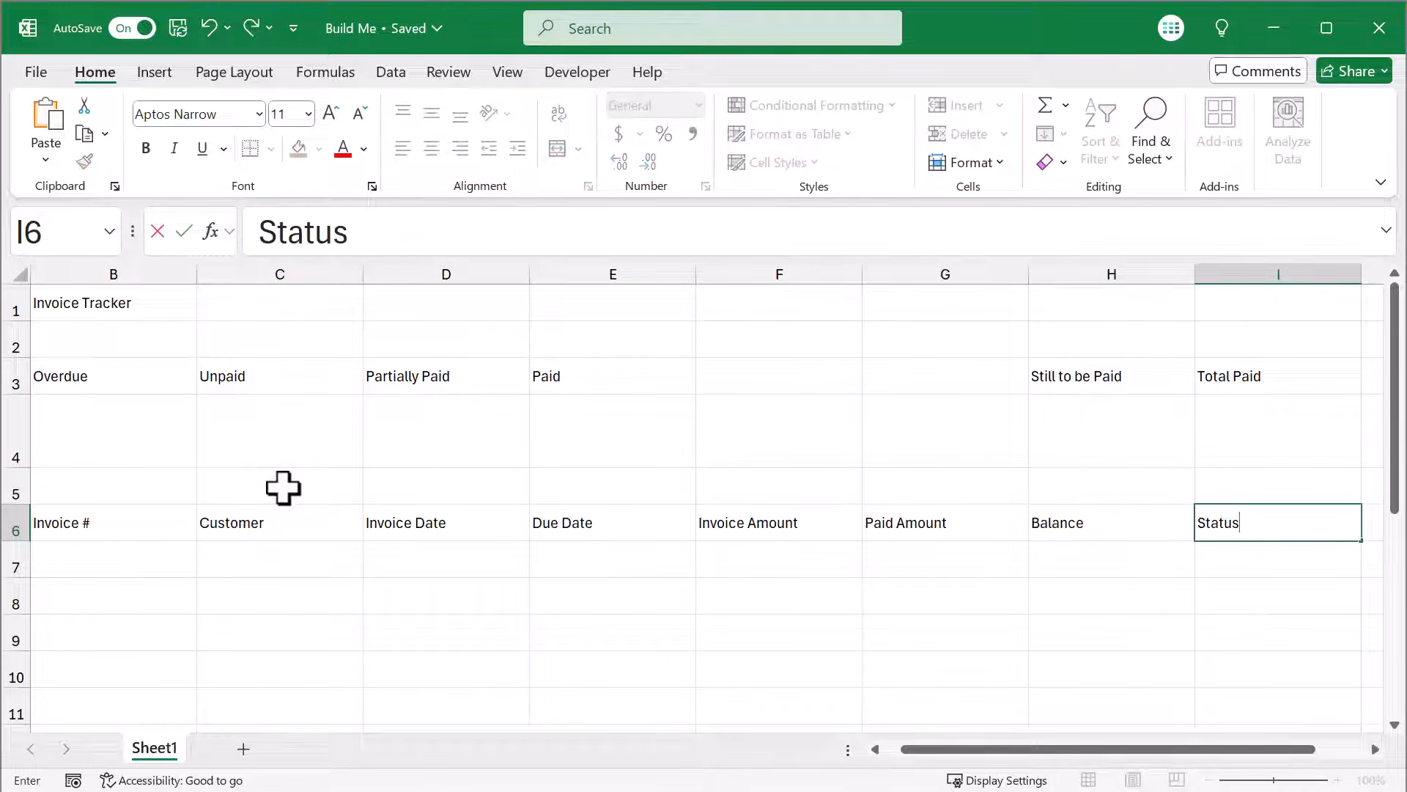
{"action": "key", "text": "Return"}
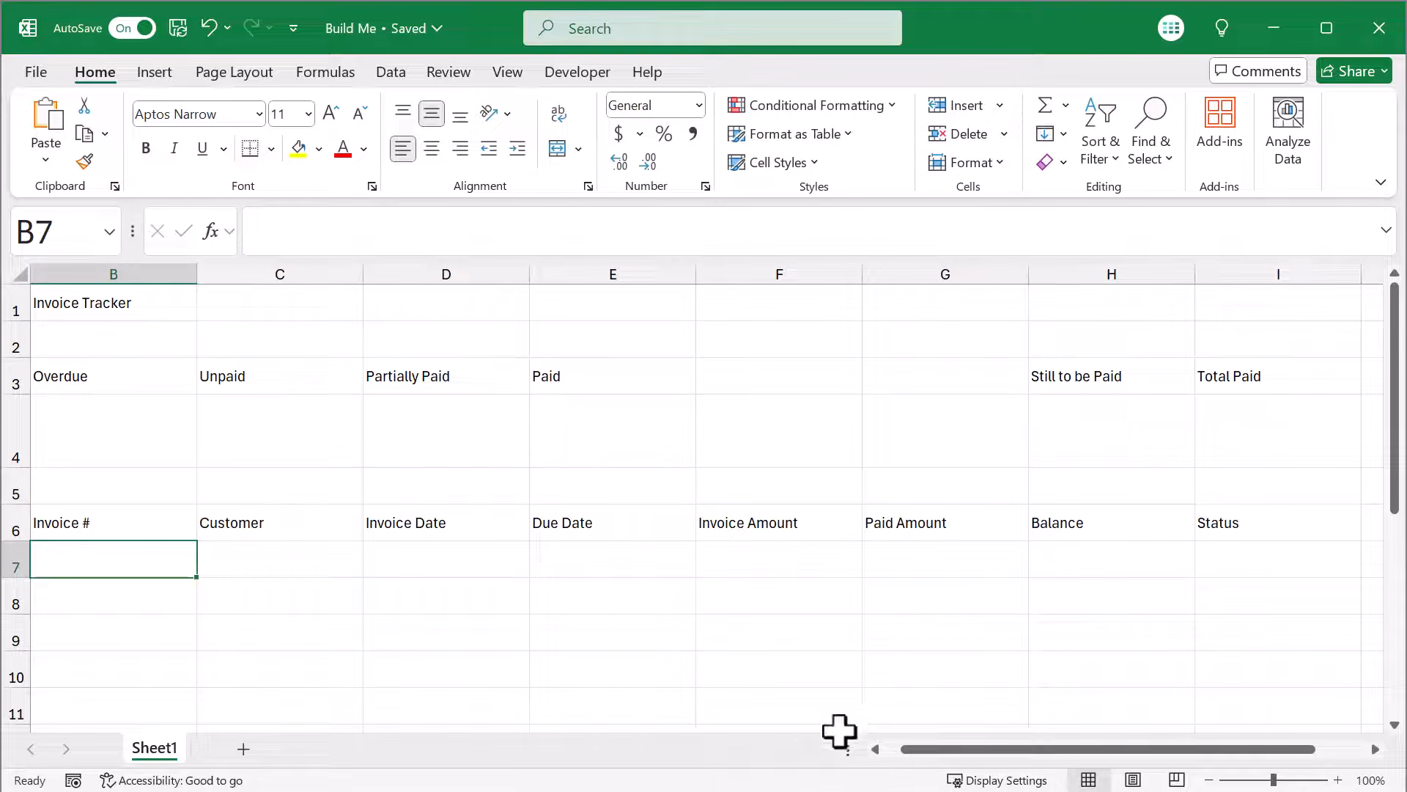
Fill the entire worksheet with a very light grey background.
{"action": "left_click_drag", "start_coordinate": [913, 750], "coordinate": [880, 749]}
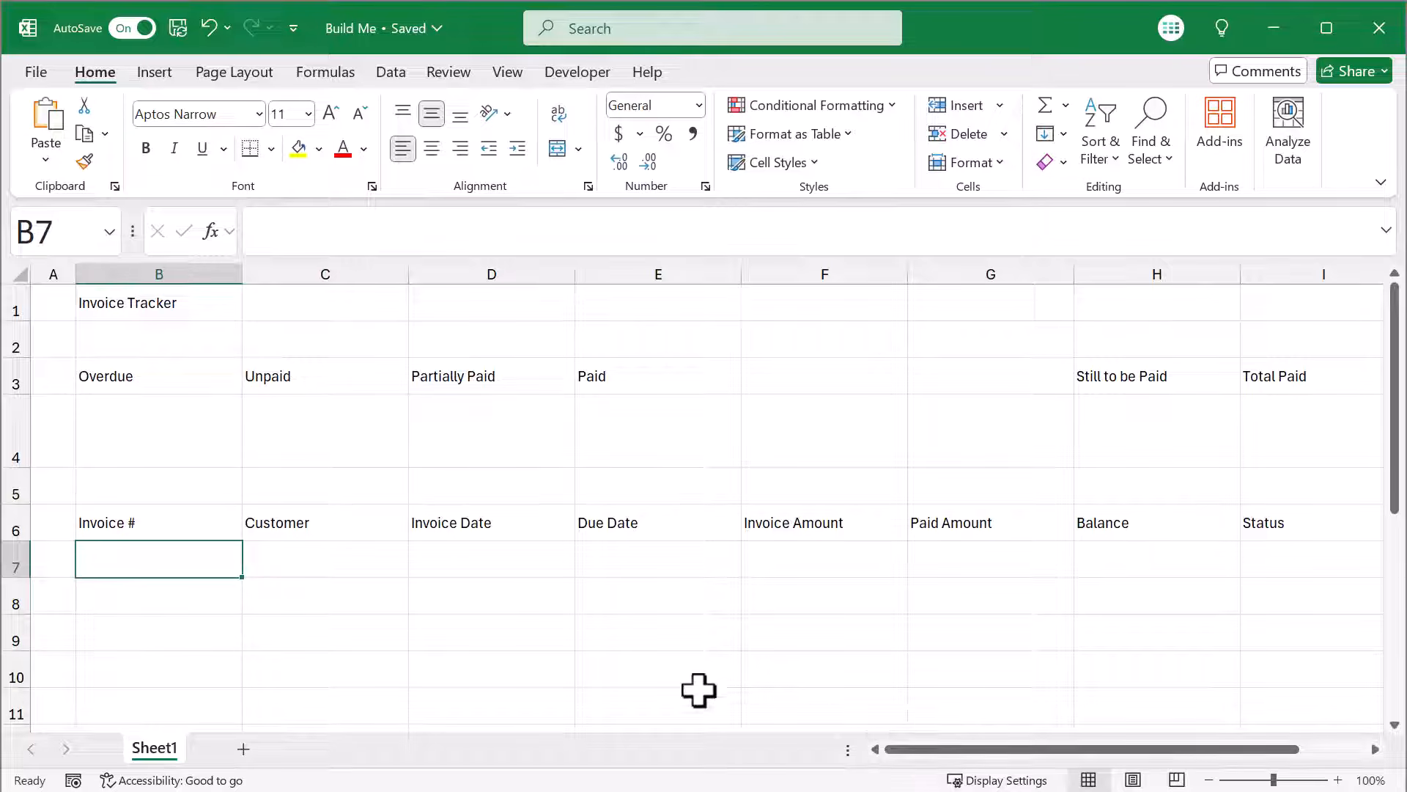
{"action": "left_click", "coordinate": [21, 274]}
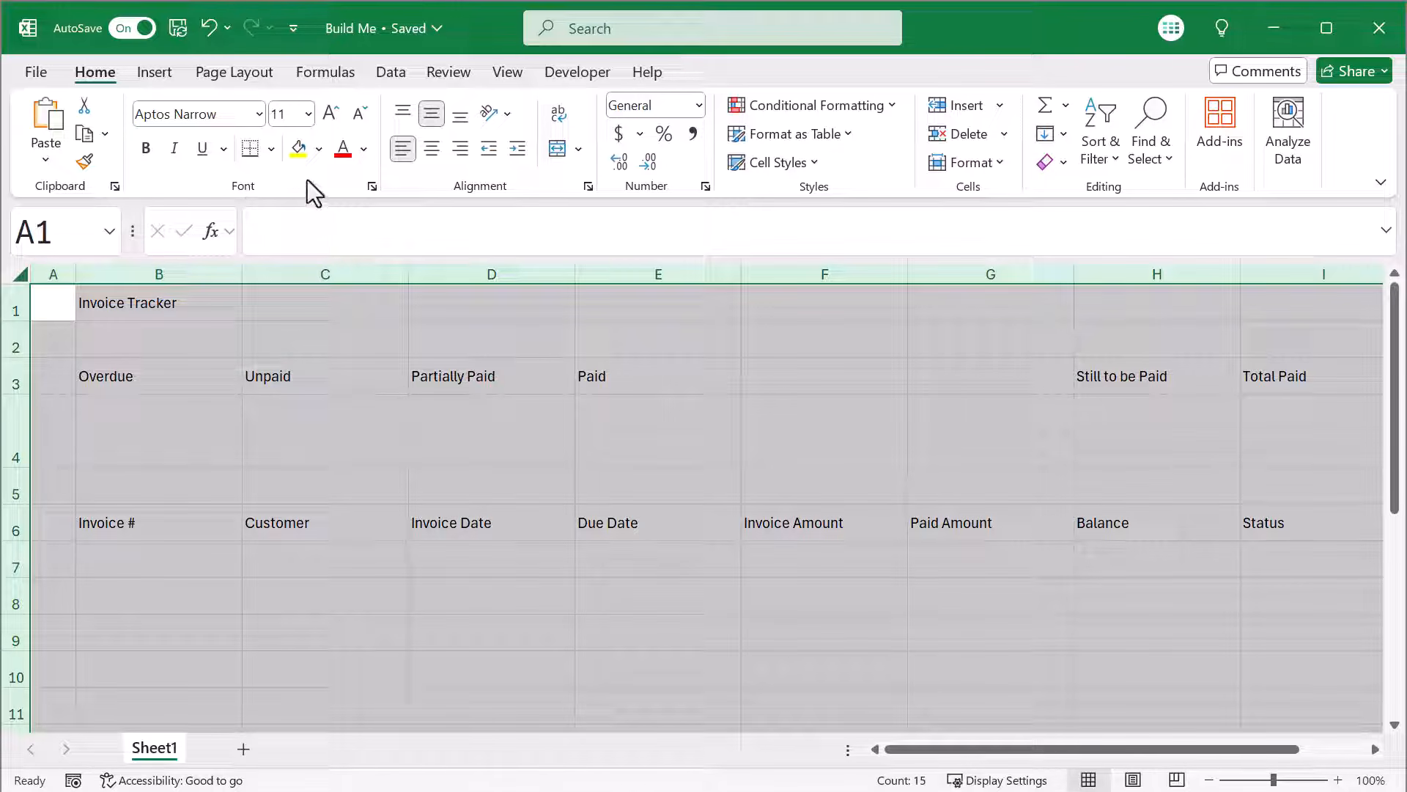
{"action": "left_click", "coordinate": [319, 150]}
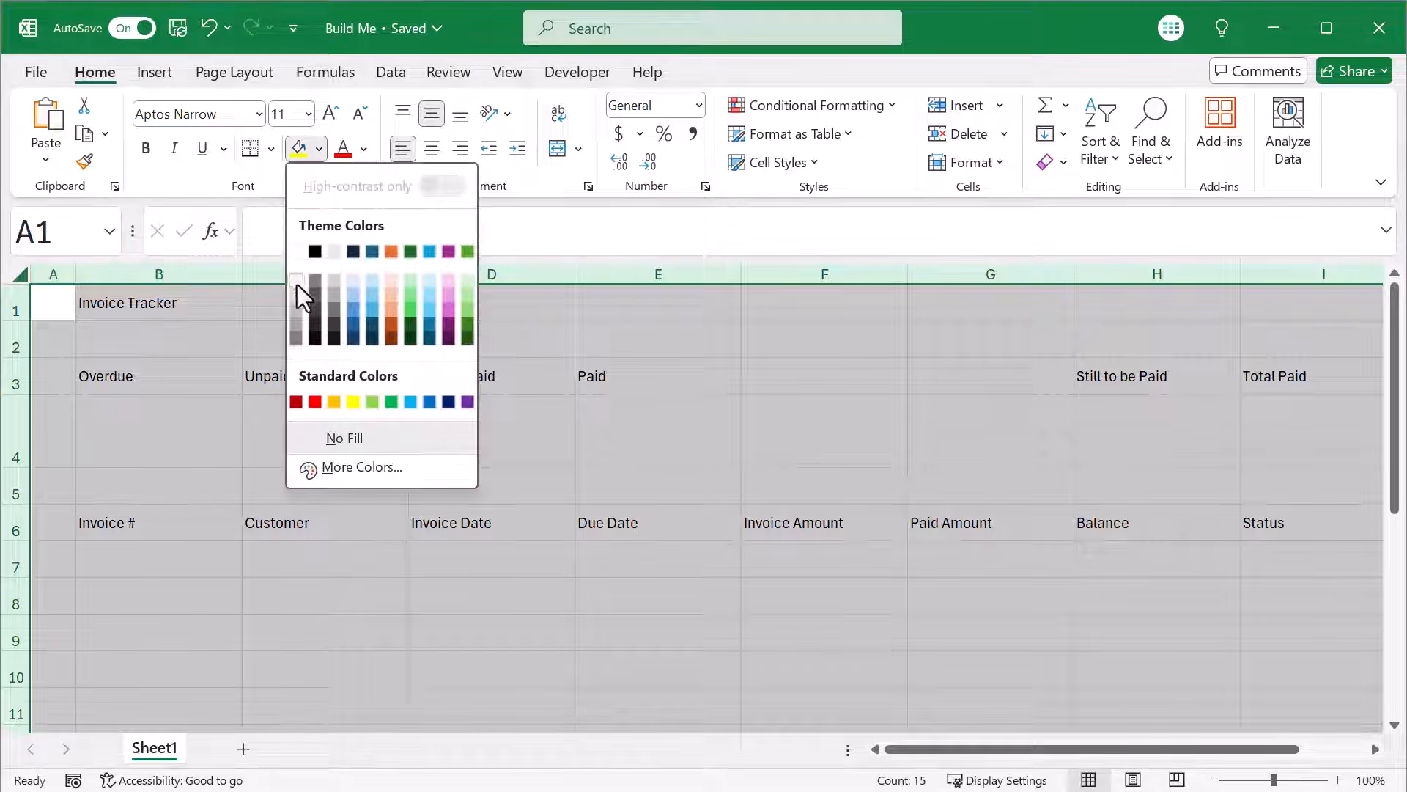
{"action": "left_click", "coordinate": [297, 286]}
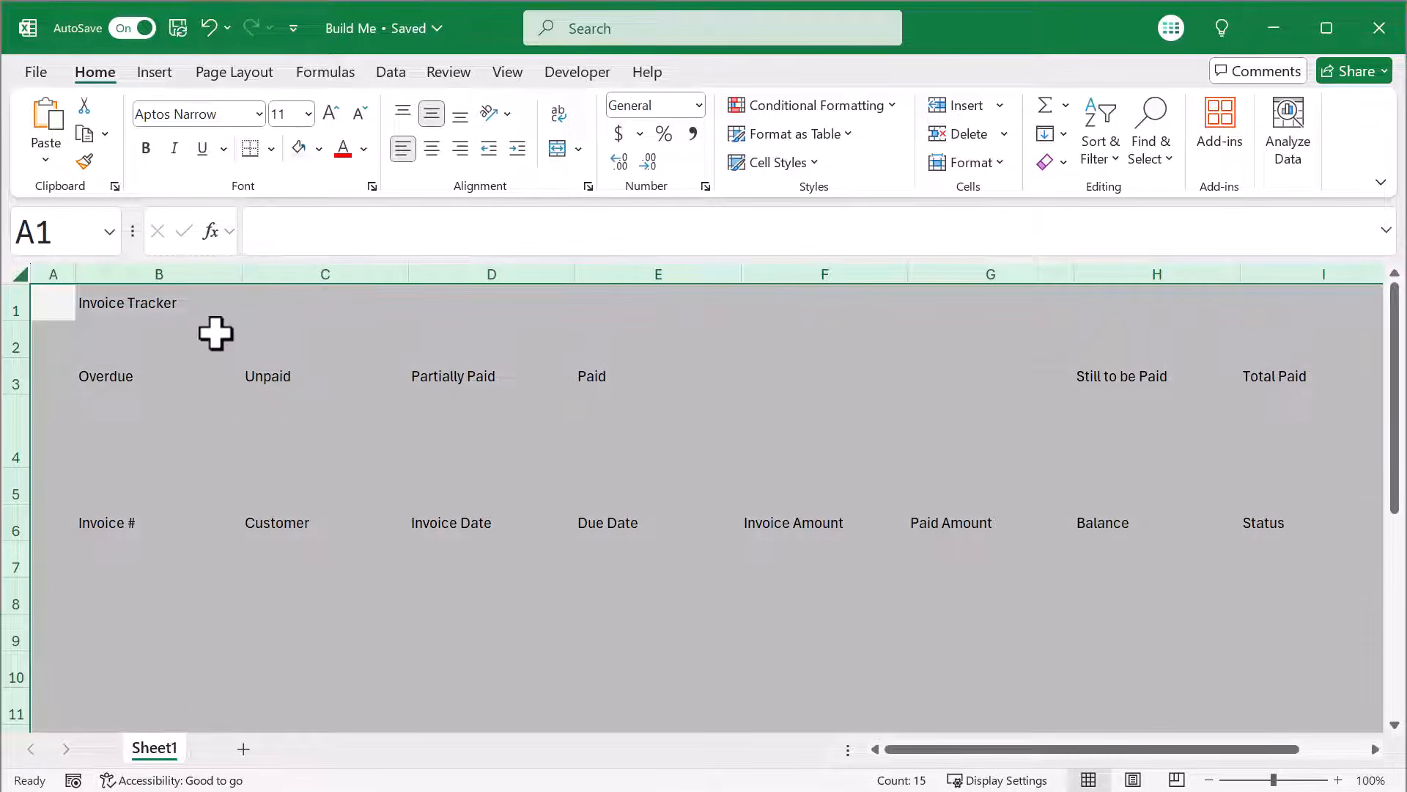
Make the title row, row 1, bold and increase its font size to 14.
{"action": "left_click", "coordinate": [16, 307]}
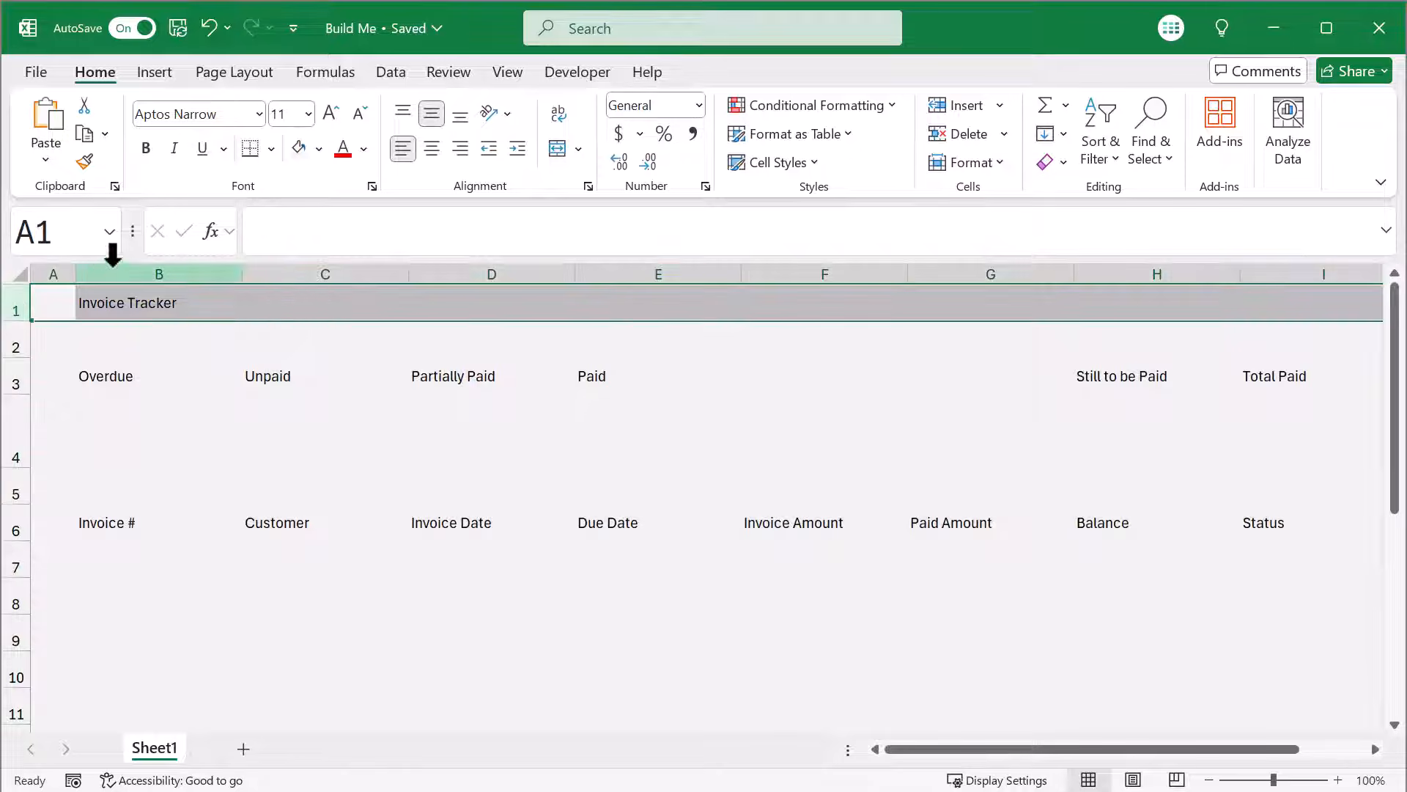
{"action": "left_click", "coordinate": [148, 154]}
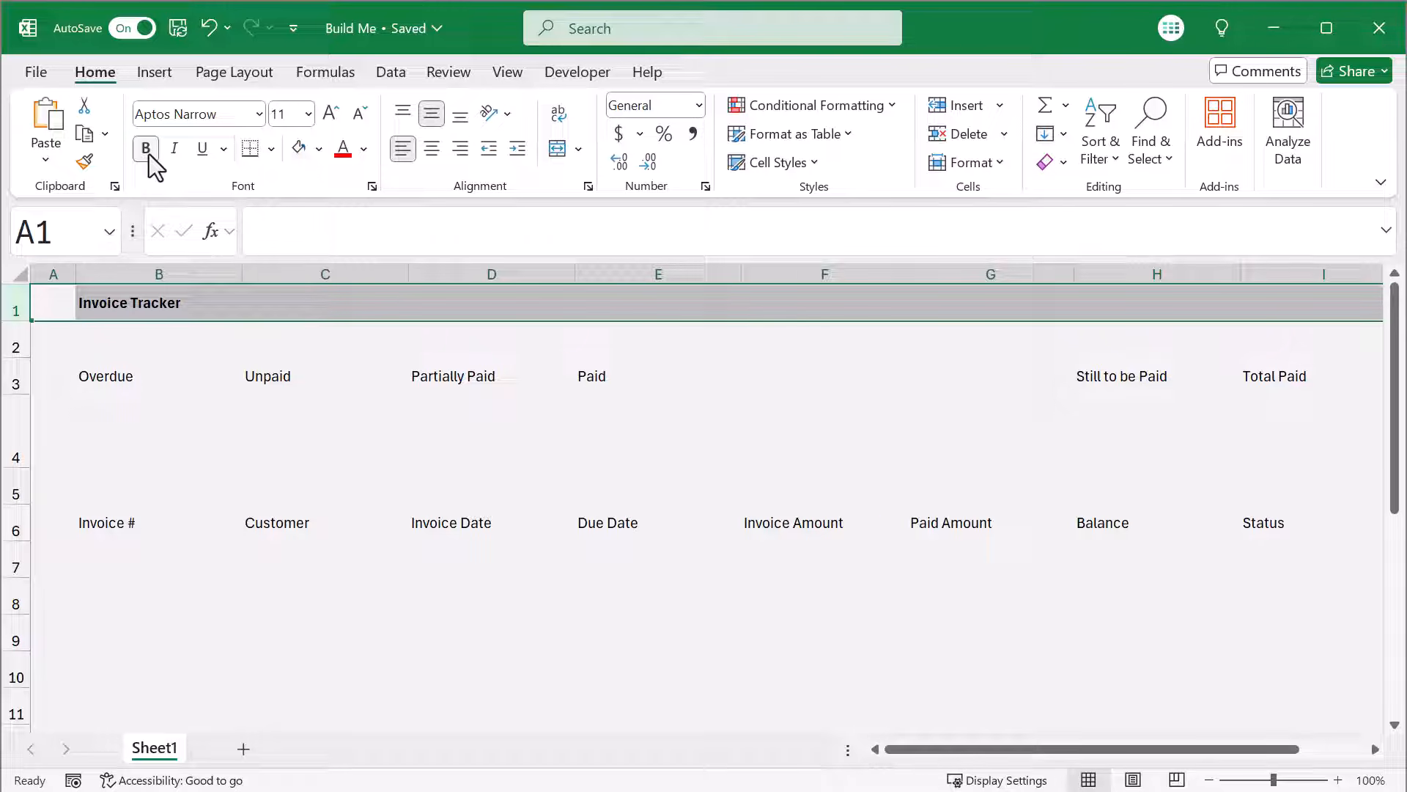
{"action": "left_click", "coordinate": [330, 114]}
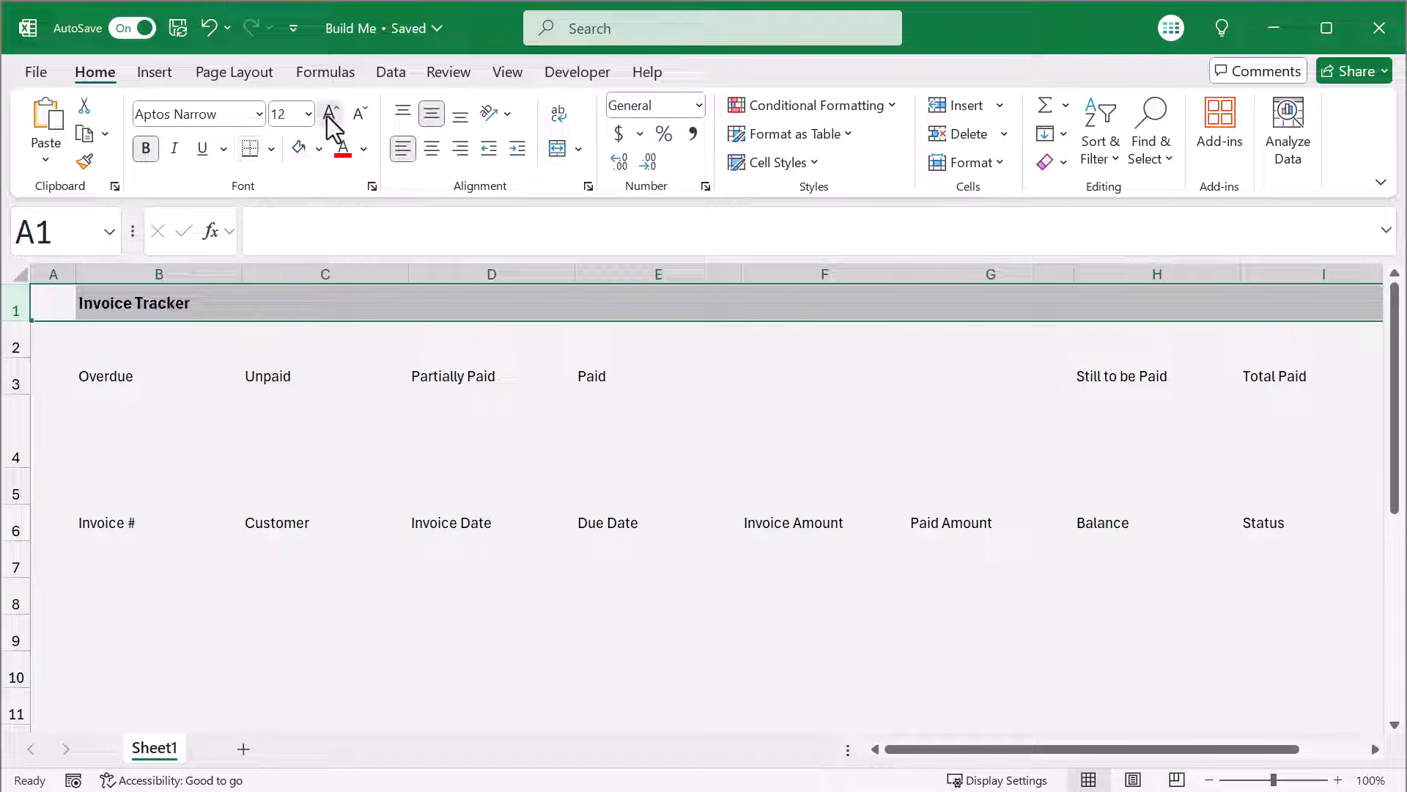
{"action": "left_click", "coordinate": [330, 114]}
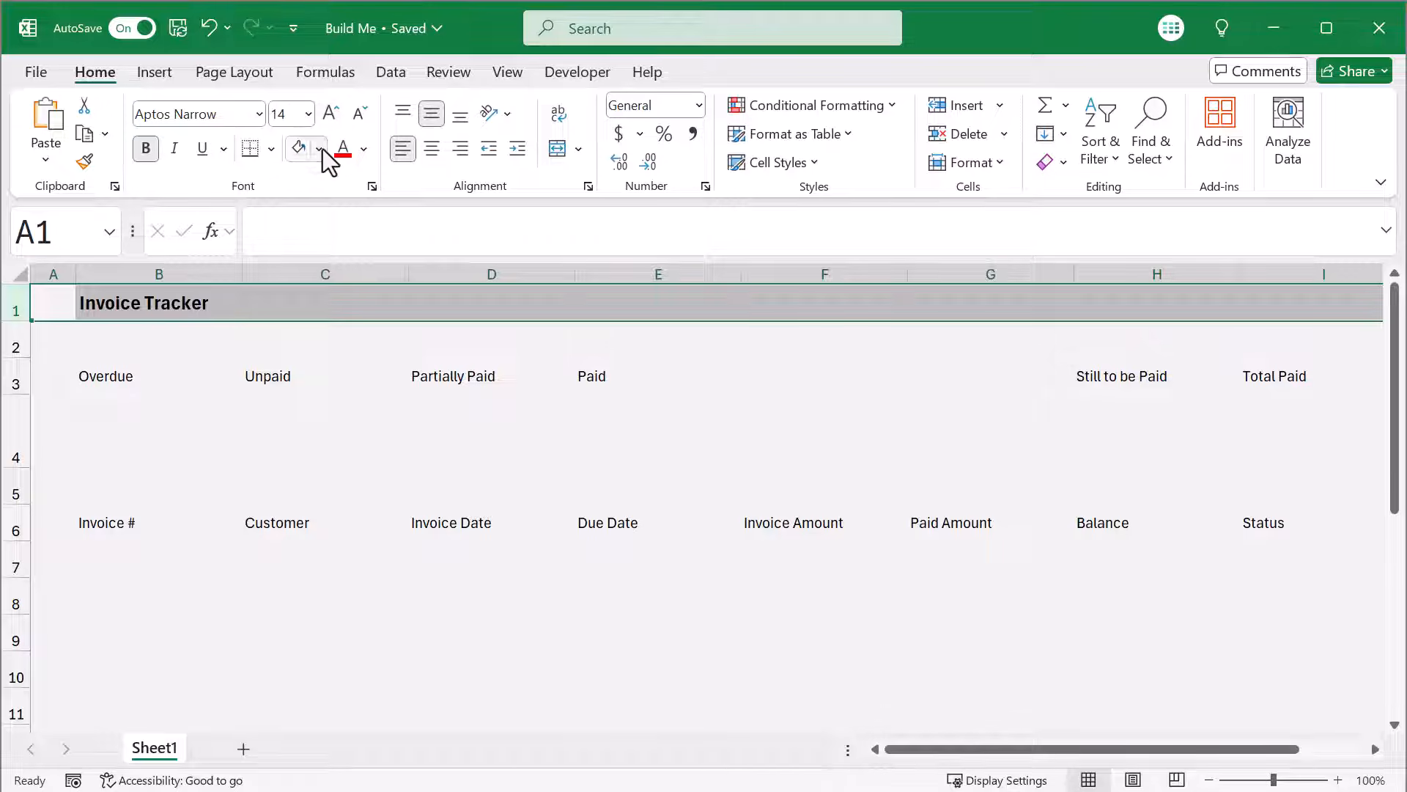
Give row 1 a dark teal fill and make its text white.
{"action": "left_click", "coordinate": [319, 149]}
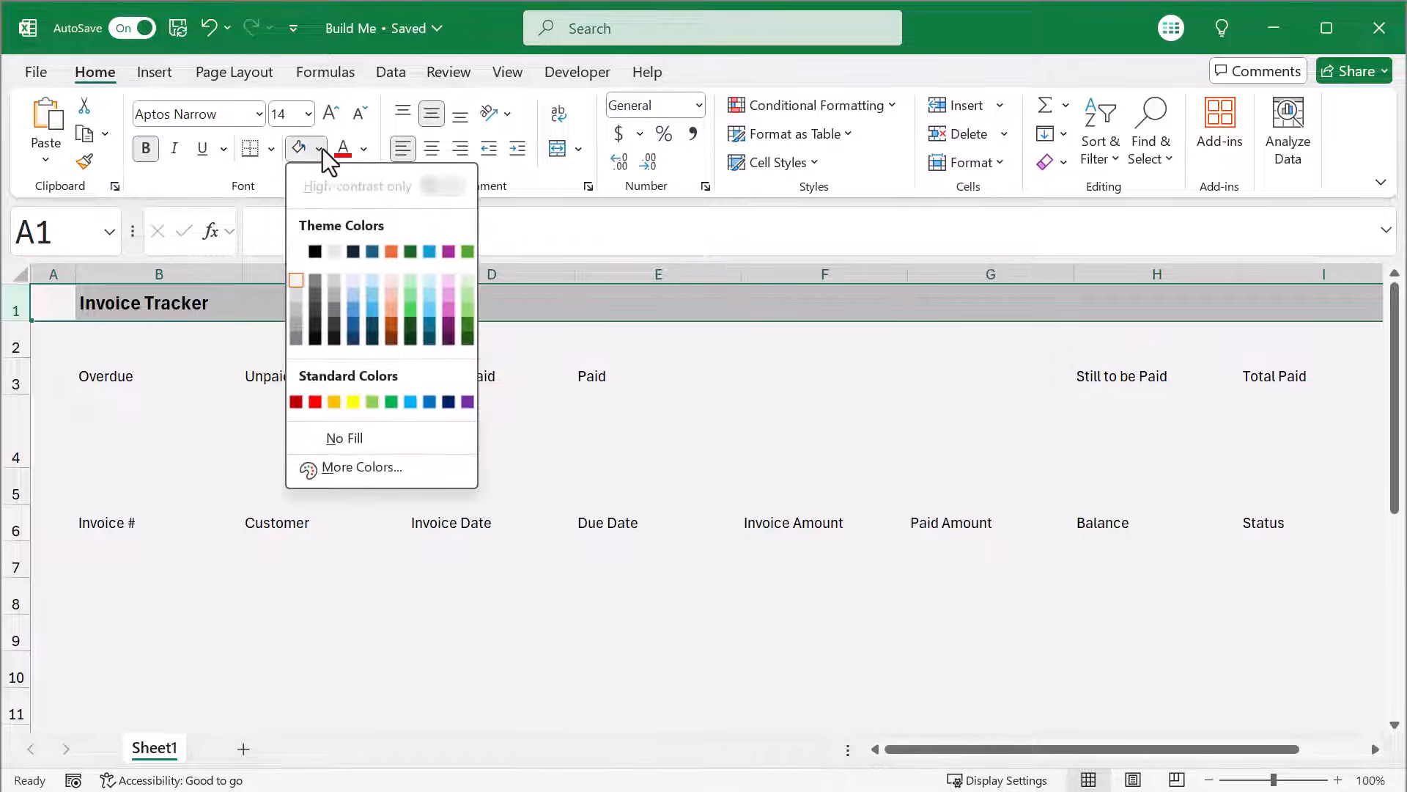
{"action": "left_click", "coordinate": [372, 327]}
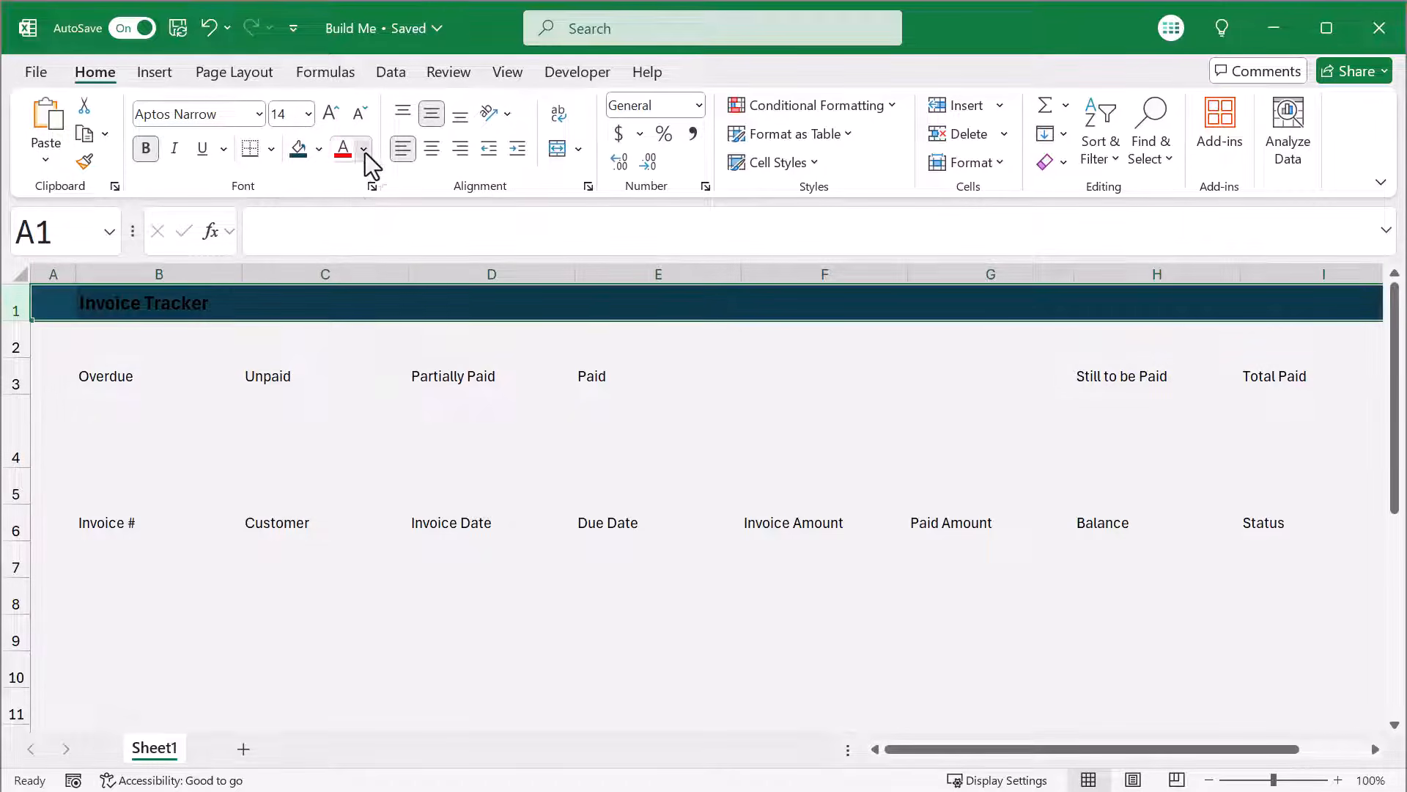
{"action": "left_click", "coordinate": [364, 149]}
{"action": "left_click", "coordinate": [343, 286]}
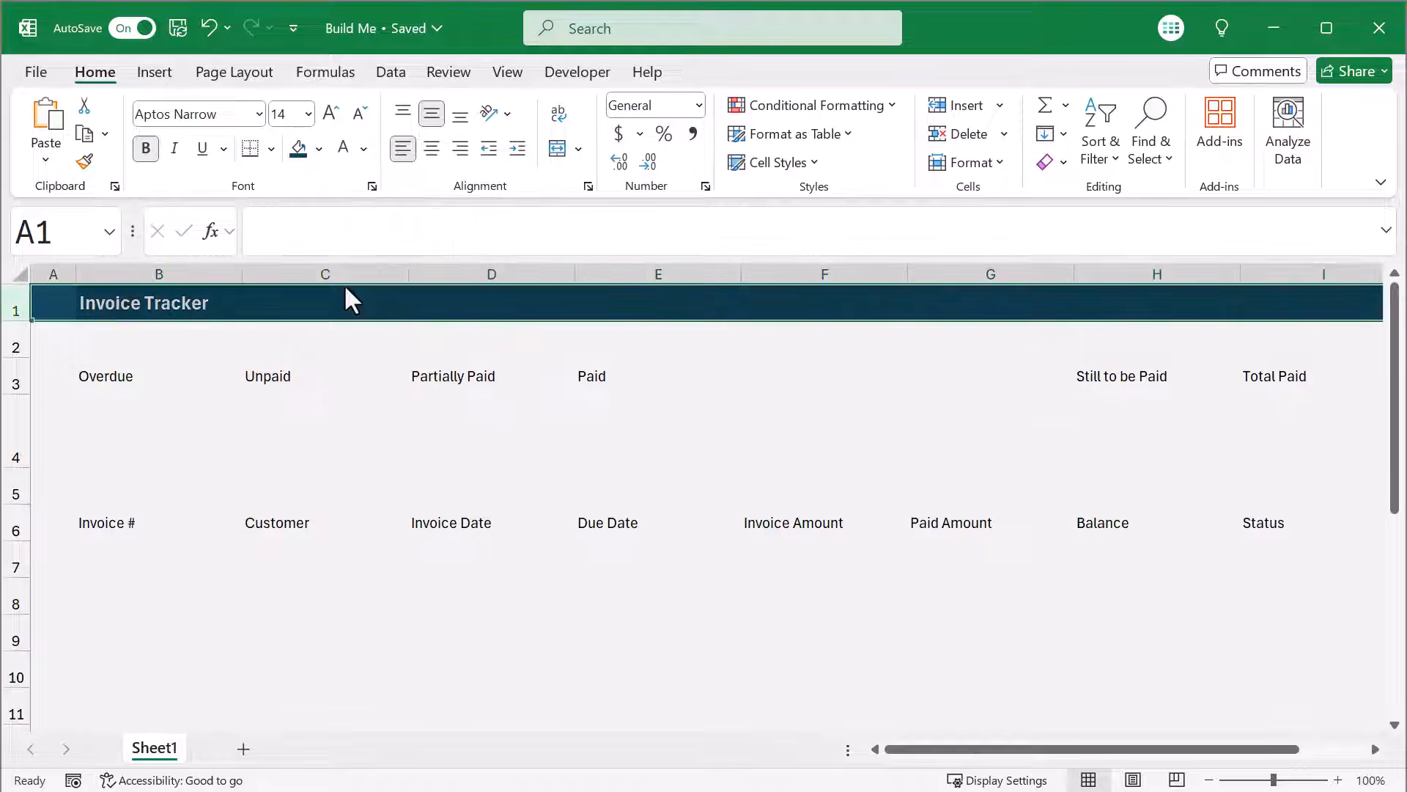
Center the status headings and the cells beneath them horizontally, range B3 to E4.
{"action": "left_click_drag", "start_coordinate": [116, 373], "coordinate": [600, 433]}
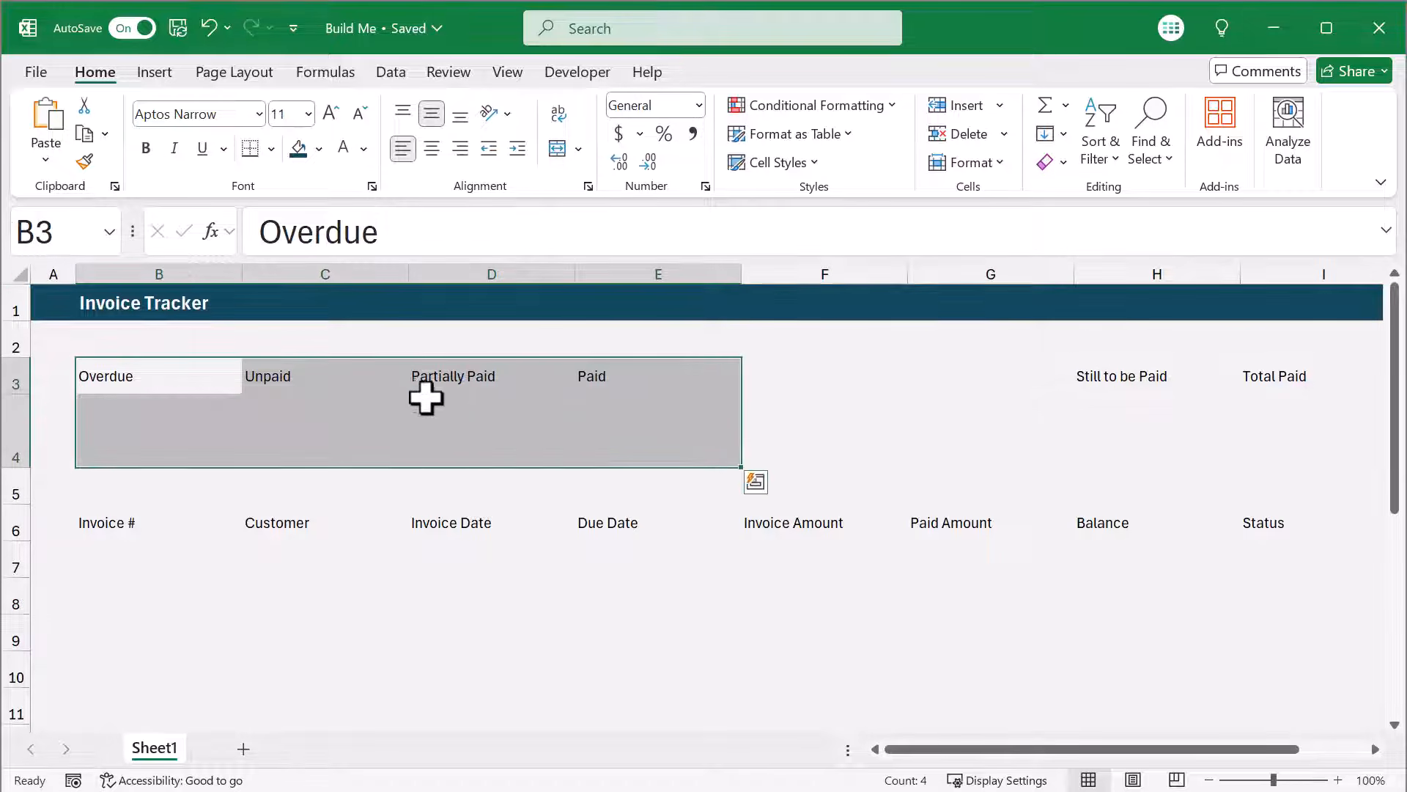
{"action": "left_click", "coordinate": [432, 148]}
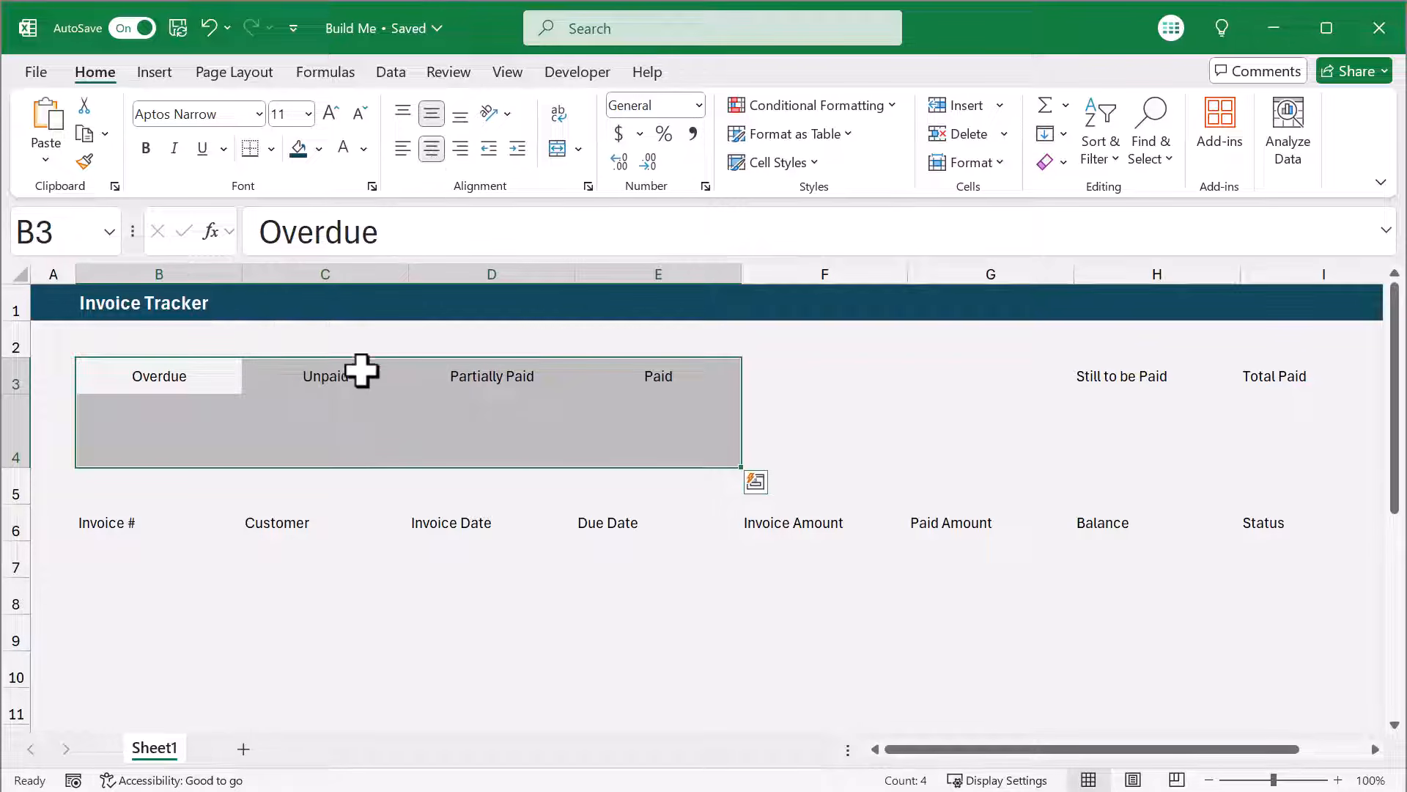
Add grey outline and inside borders to the status summary block, range B3 to E4.
{"action": "right_click", "coordinate": [394, 383]}
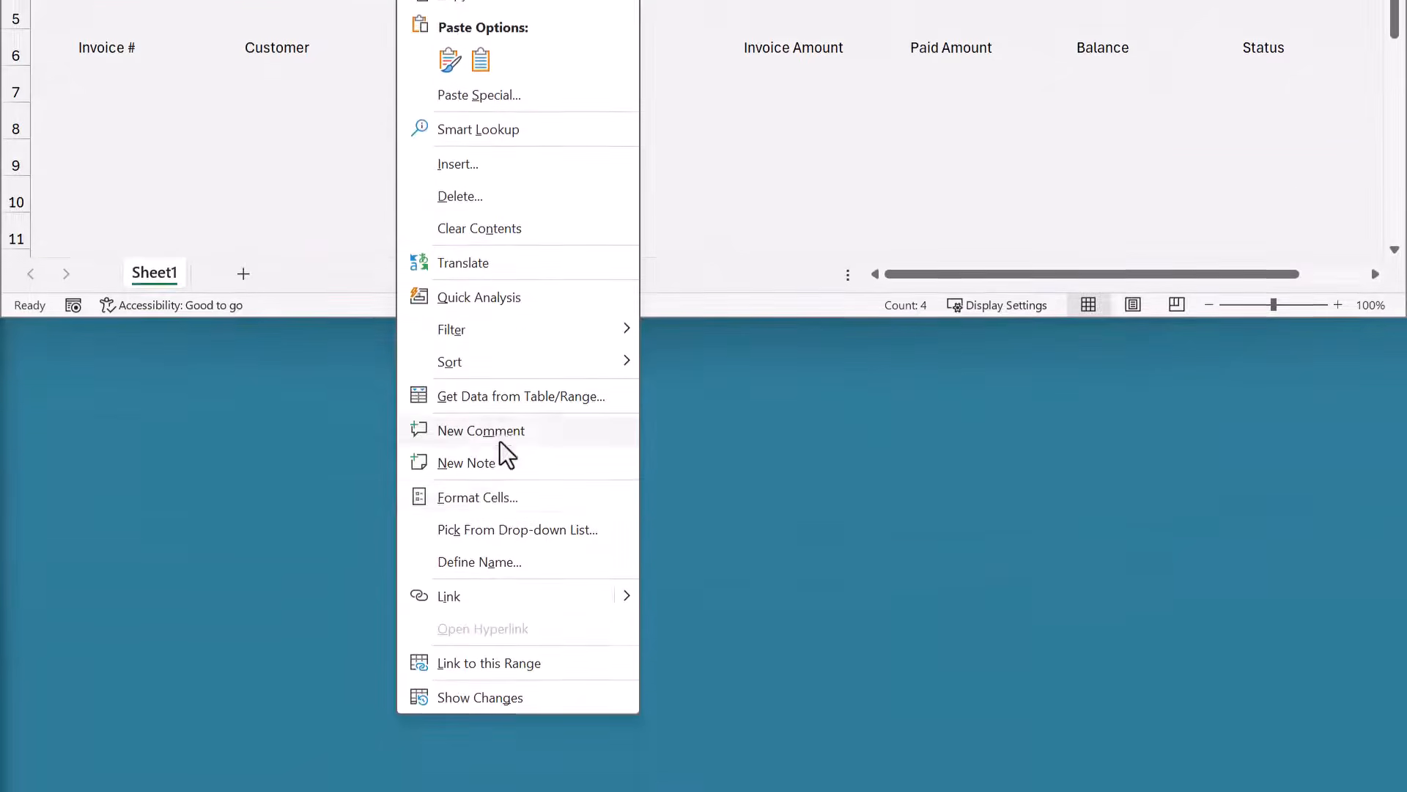
{"action": "left_click", "coordinate": [496, 497]}
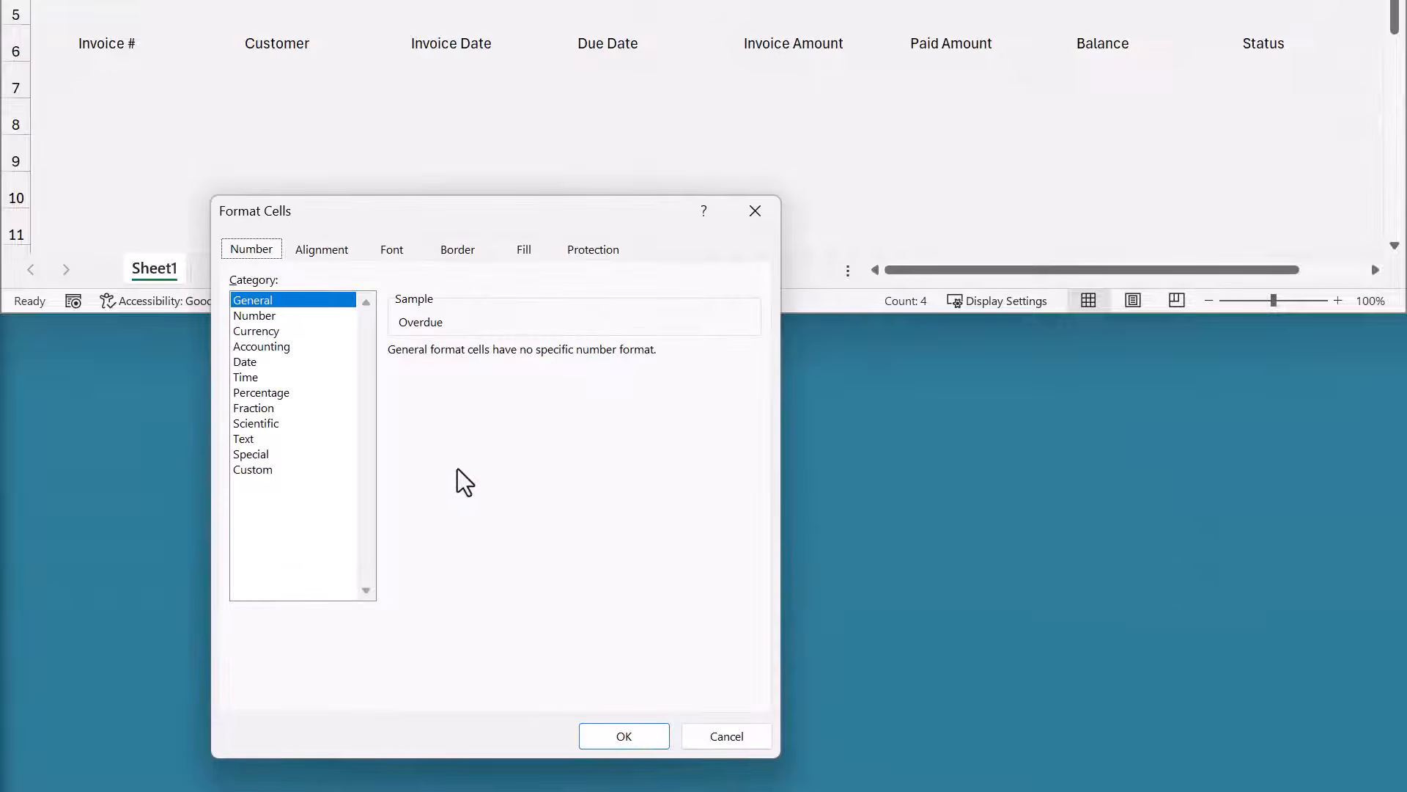
{"action": "left_click", "coordinate": [455, 250]}
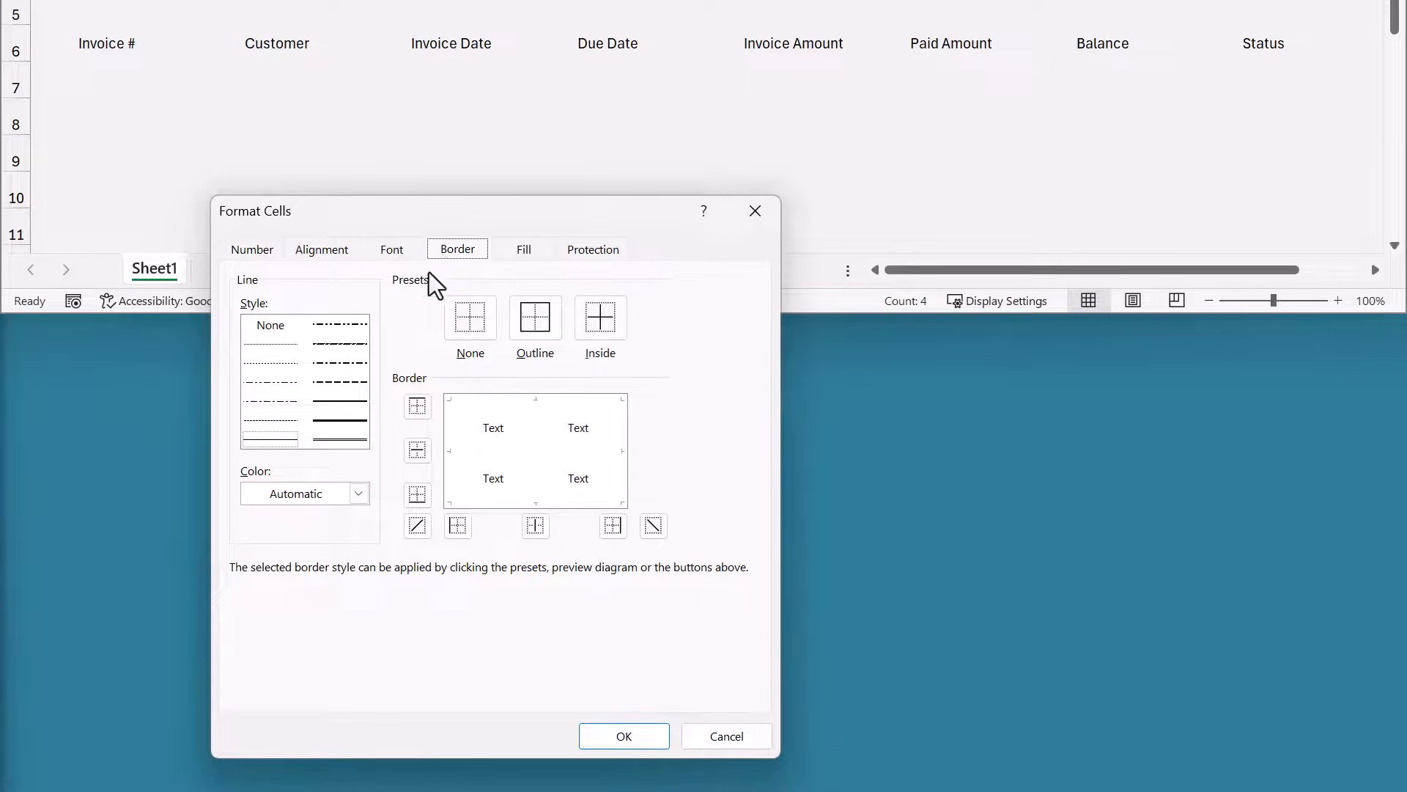
{"action": "left_click", "coordinate": [359, 493]}
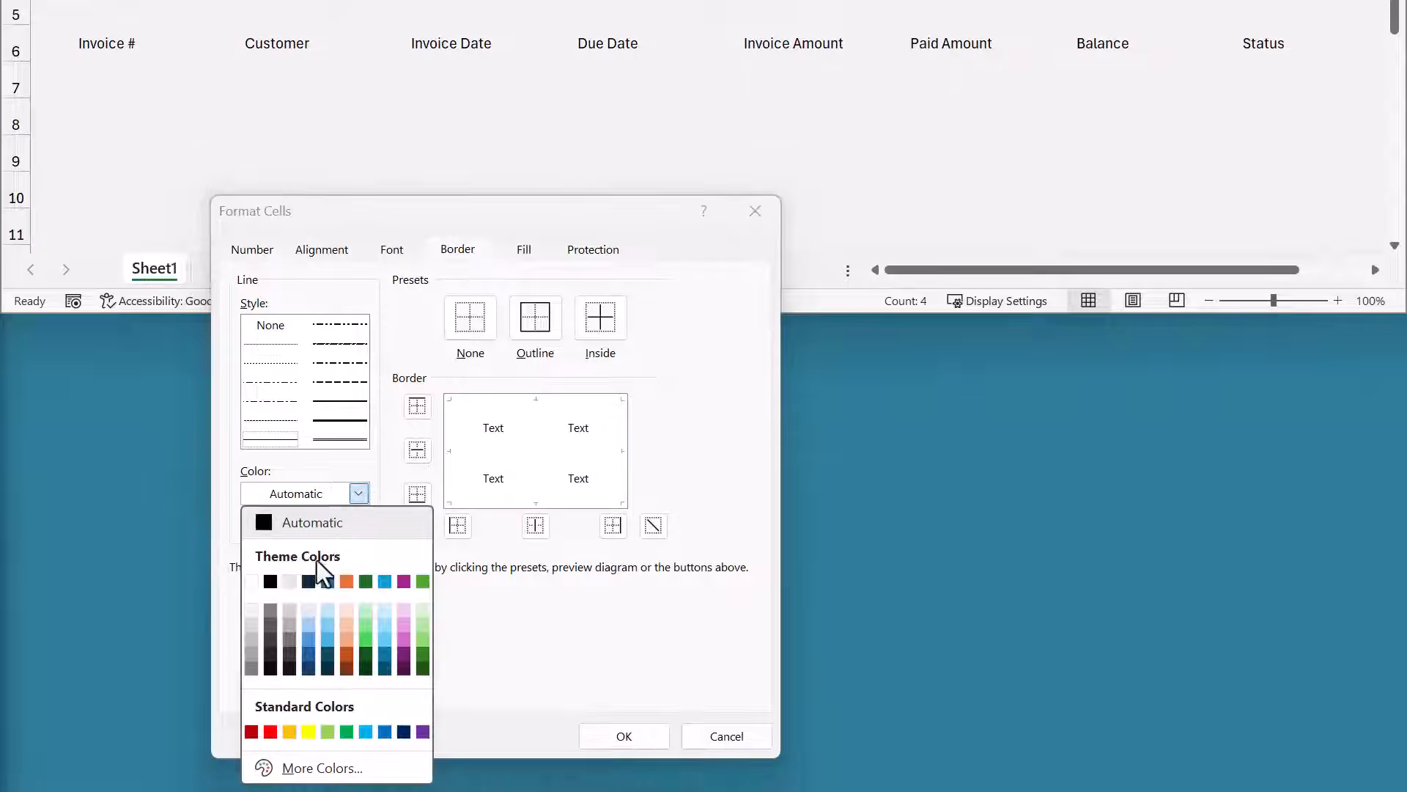
{"action": "left_click", "coordinate": [253, 636]}
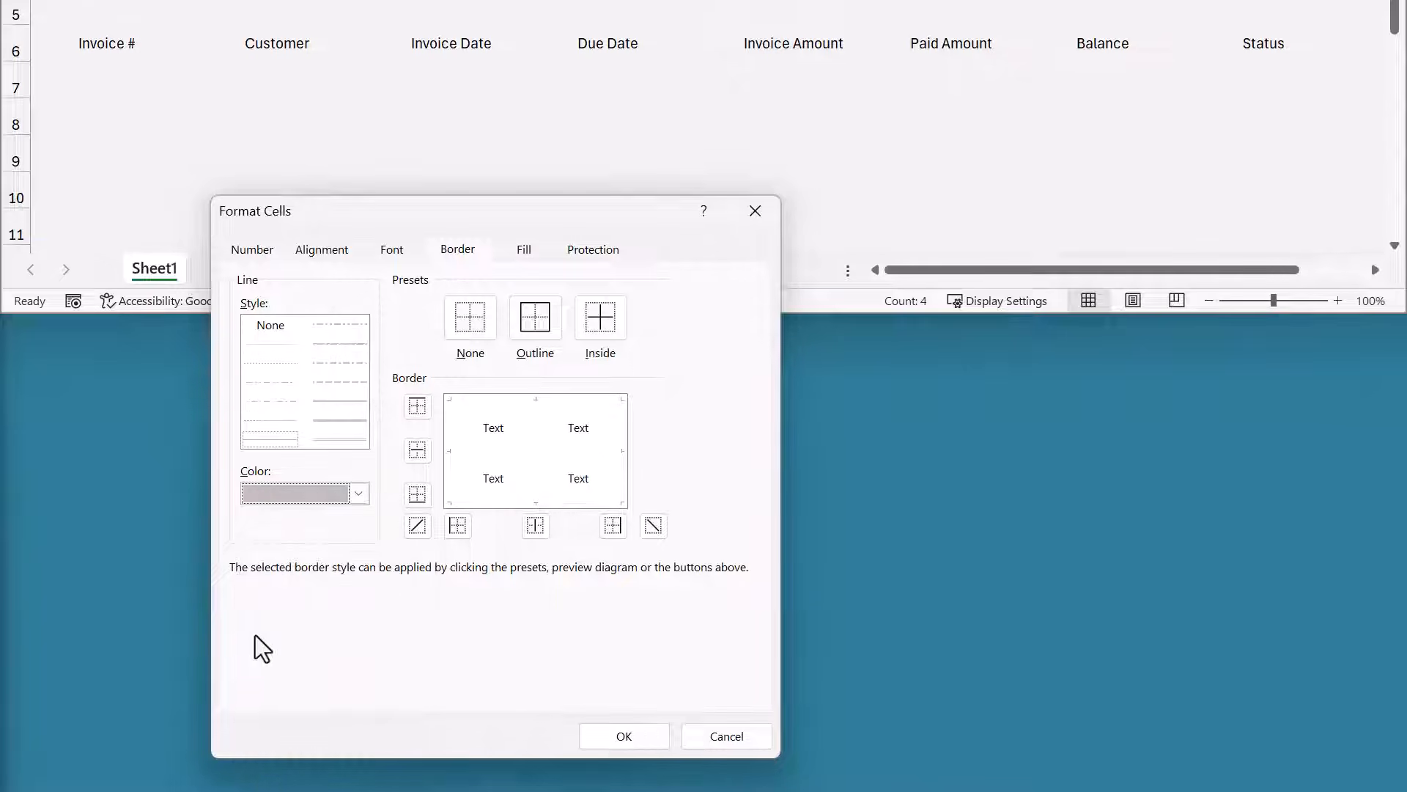
{"action": "left_click", "coordinate": [542, 330]}
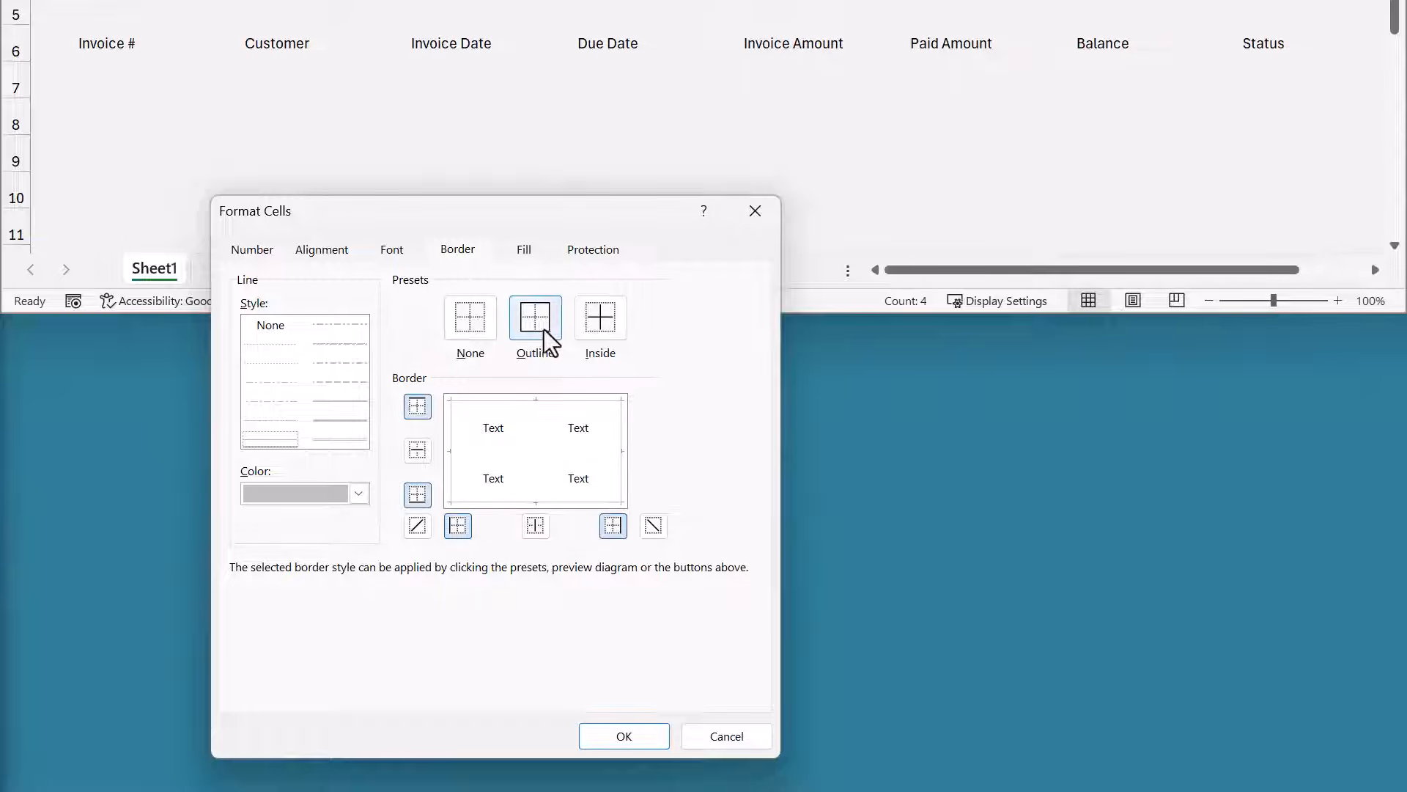
{"action": "left_click", "coordinate": [593, 329]}
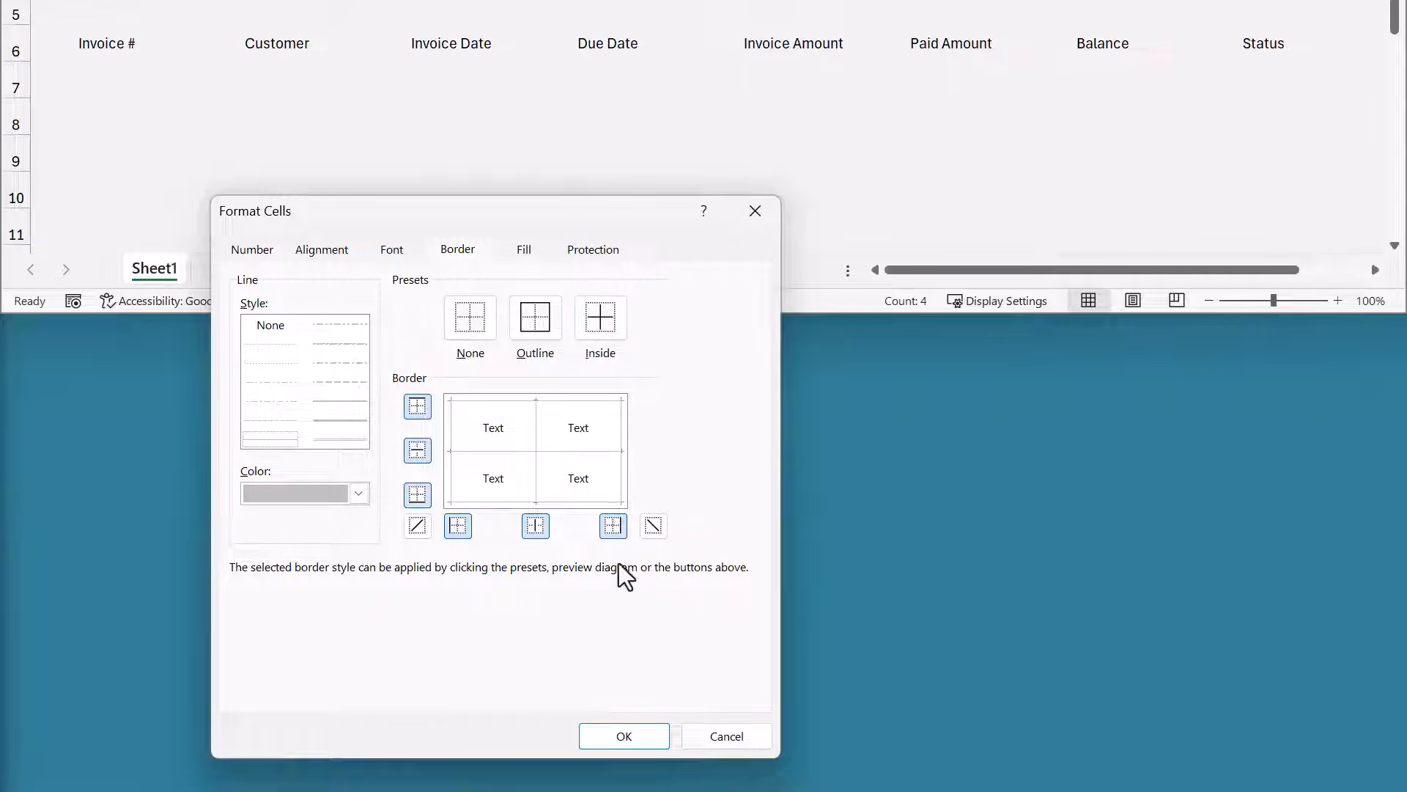
{"action": "left_click", "coordinate": [623, 730]}
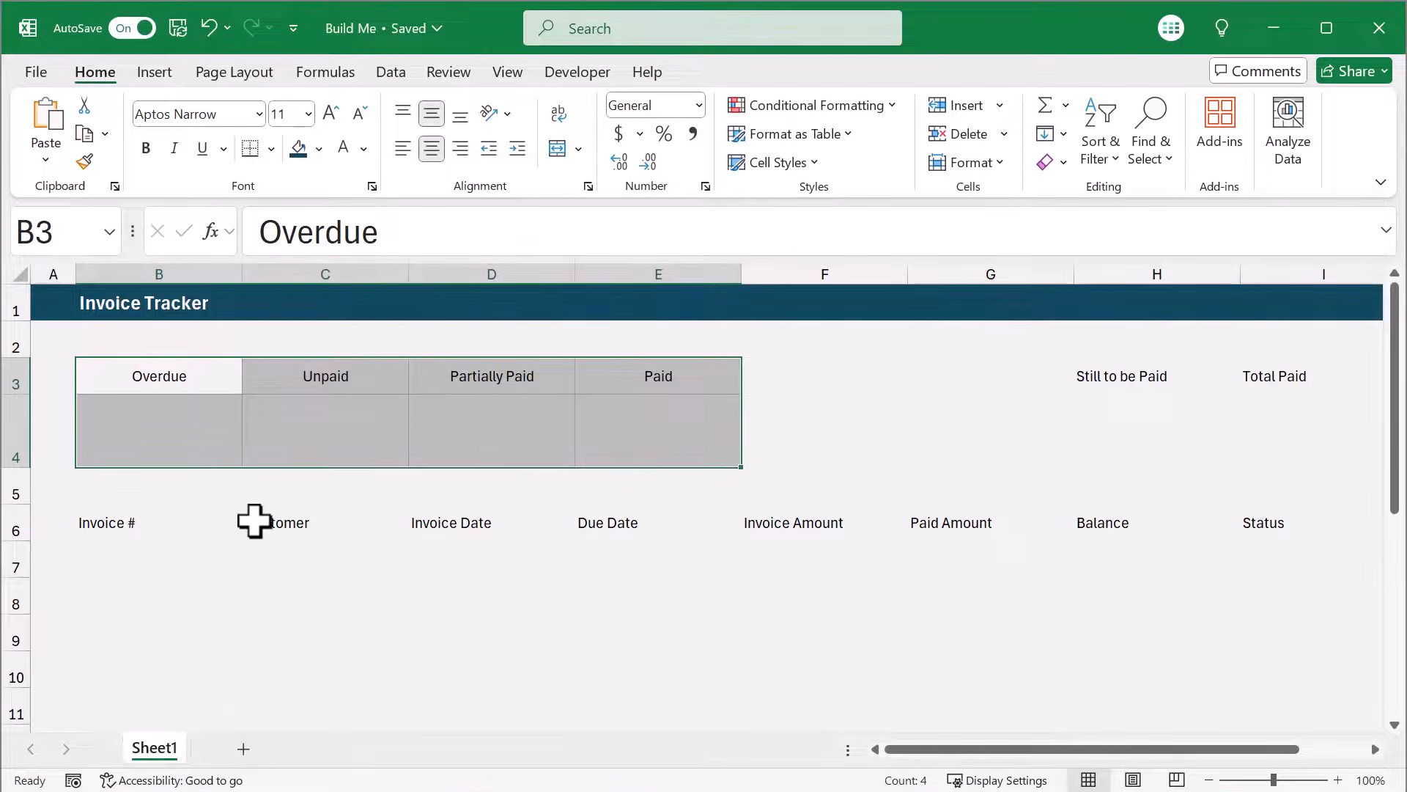
Make the status headings in B3 to E3 bold and give them a light grey fill.
{"action": "left_click_drag", "start_coordinate": [205, 376], "coordinate": [609, 376]}
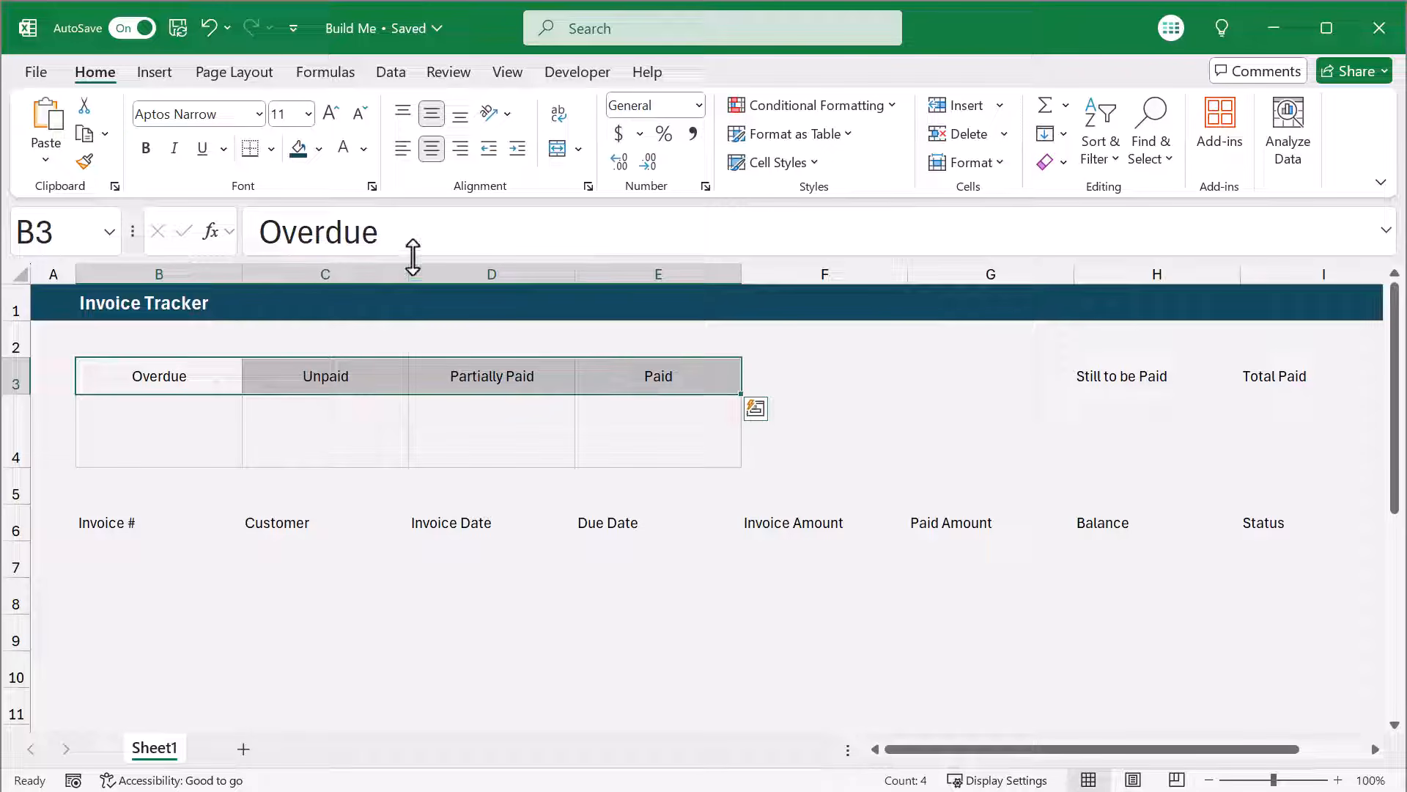
{"action": "left_click", "coordinate": [149, 149]}
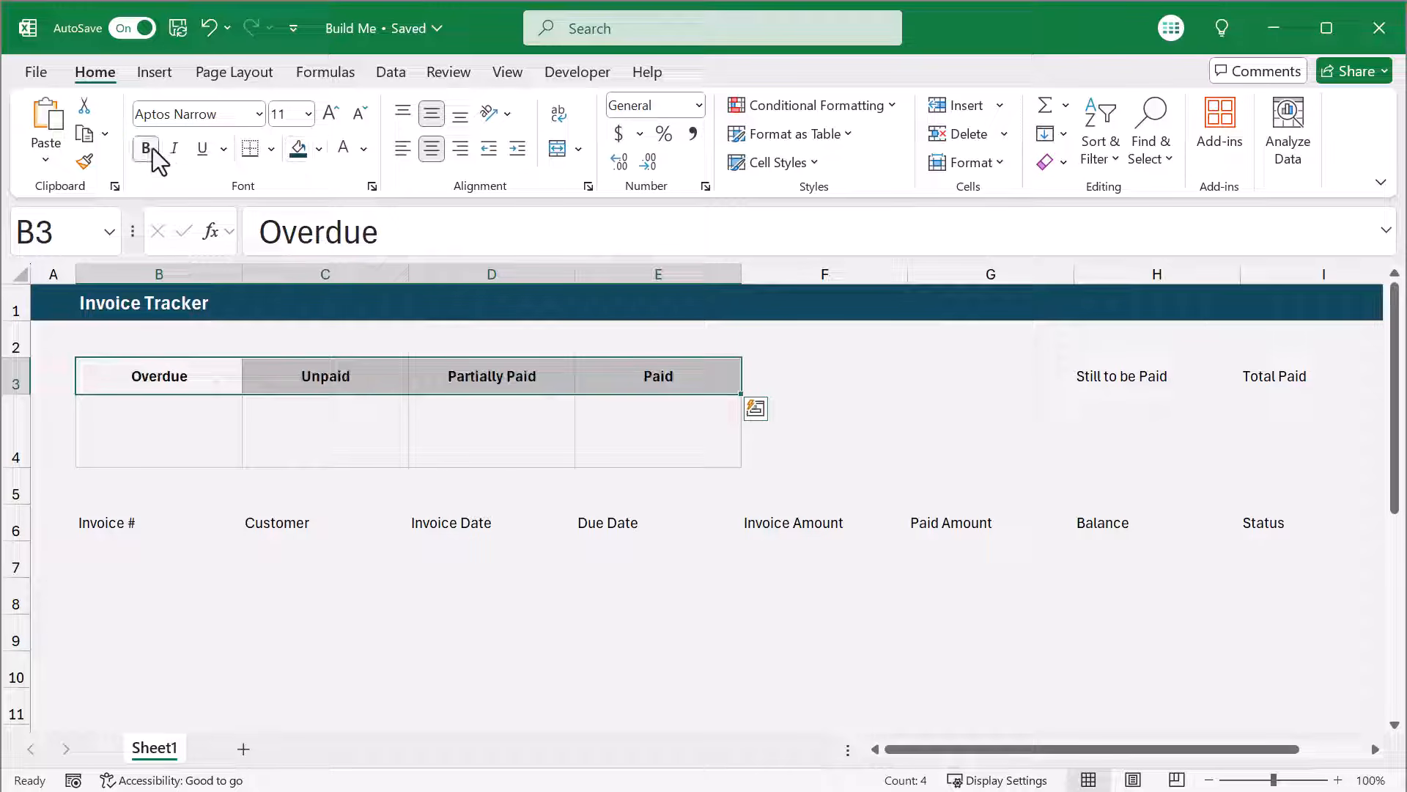
{"action": "left_click", "coordinate": [319, 152]}
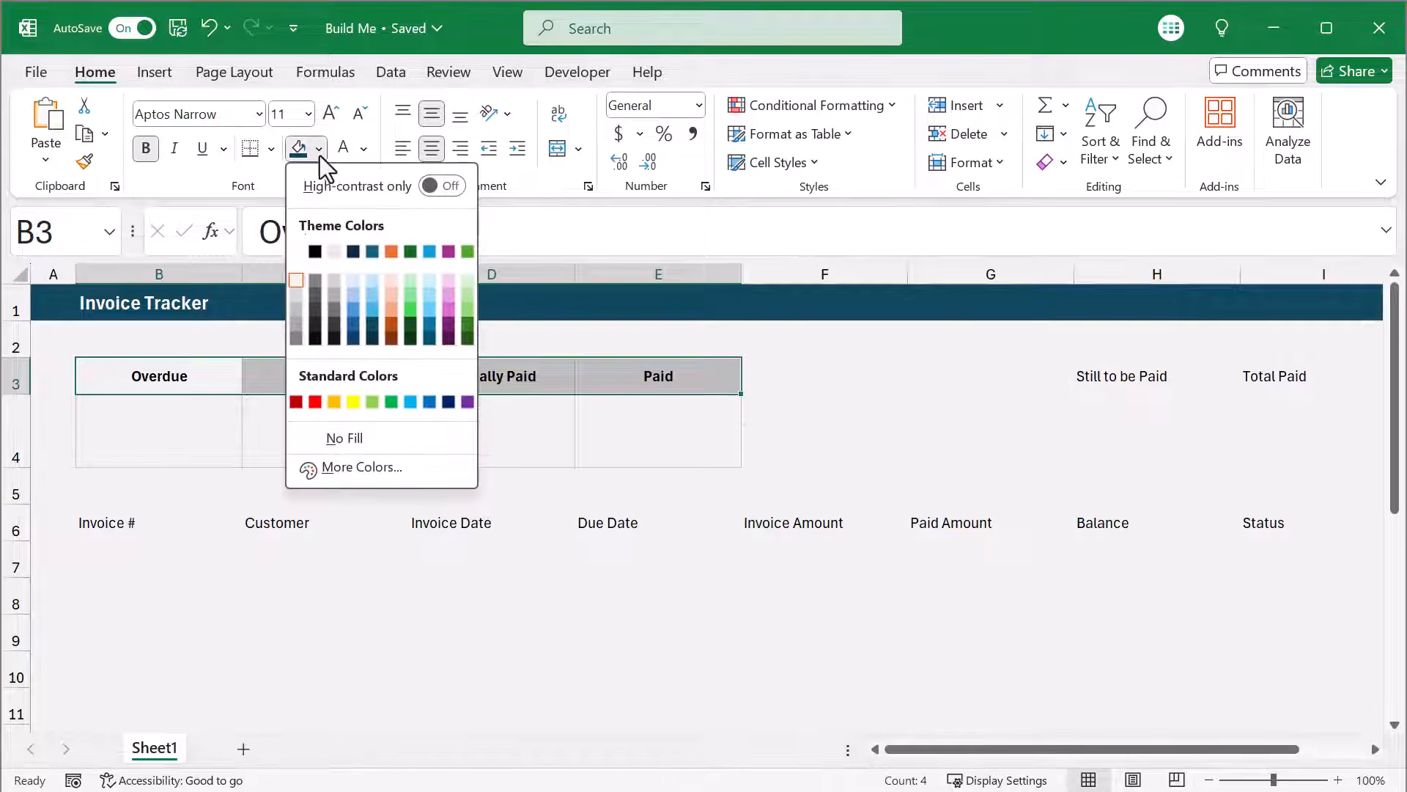
{"action": "left_click", "coordinate": [297, 295]}
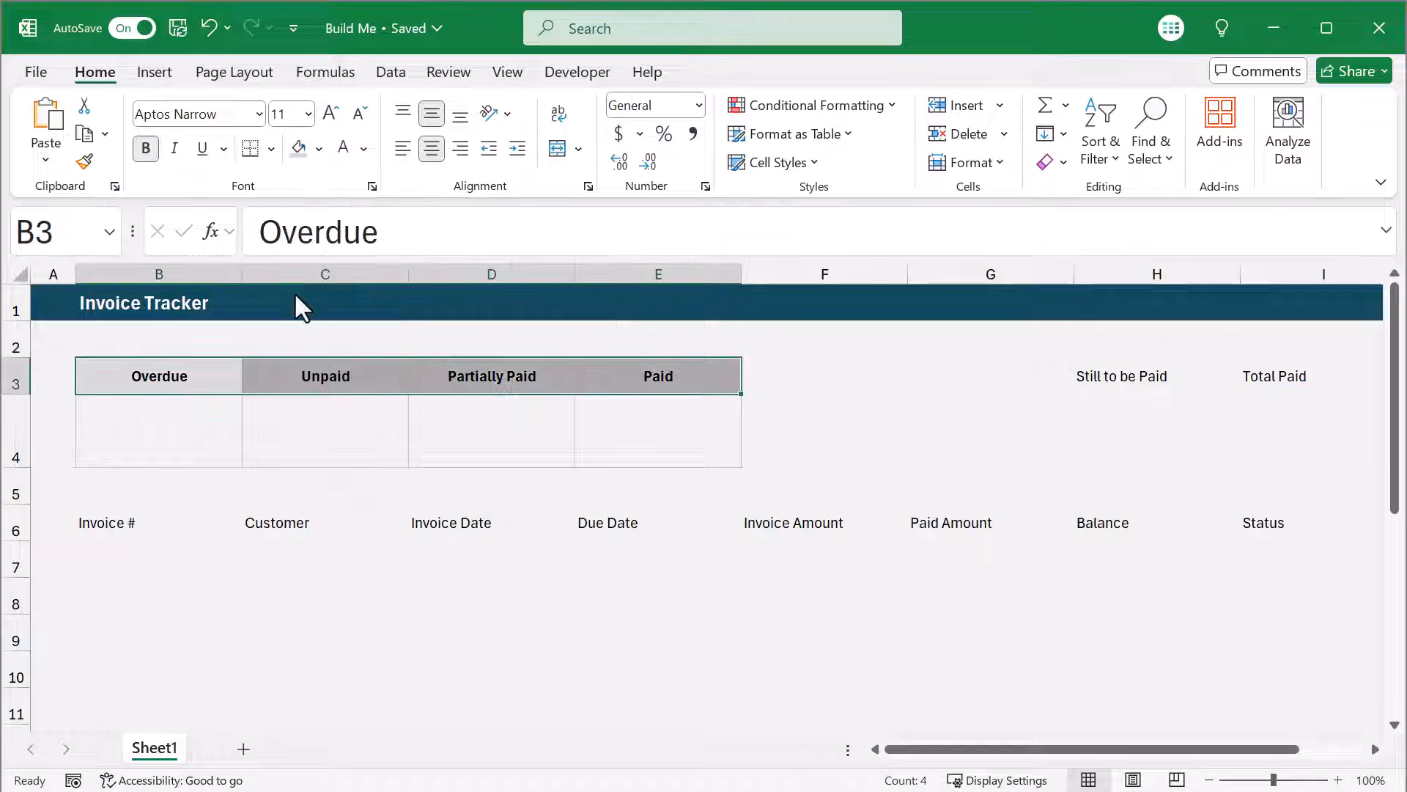
Fill the cells beneath the status headings, B4 to E4, with white and set their font size to 24.
{"action": "left_click_drag", "start_coordinate": [122, 433], "coordinate": [647, 434]}
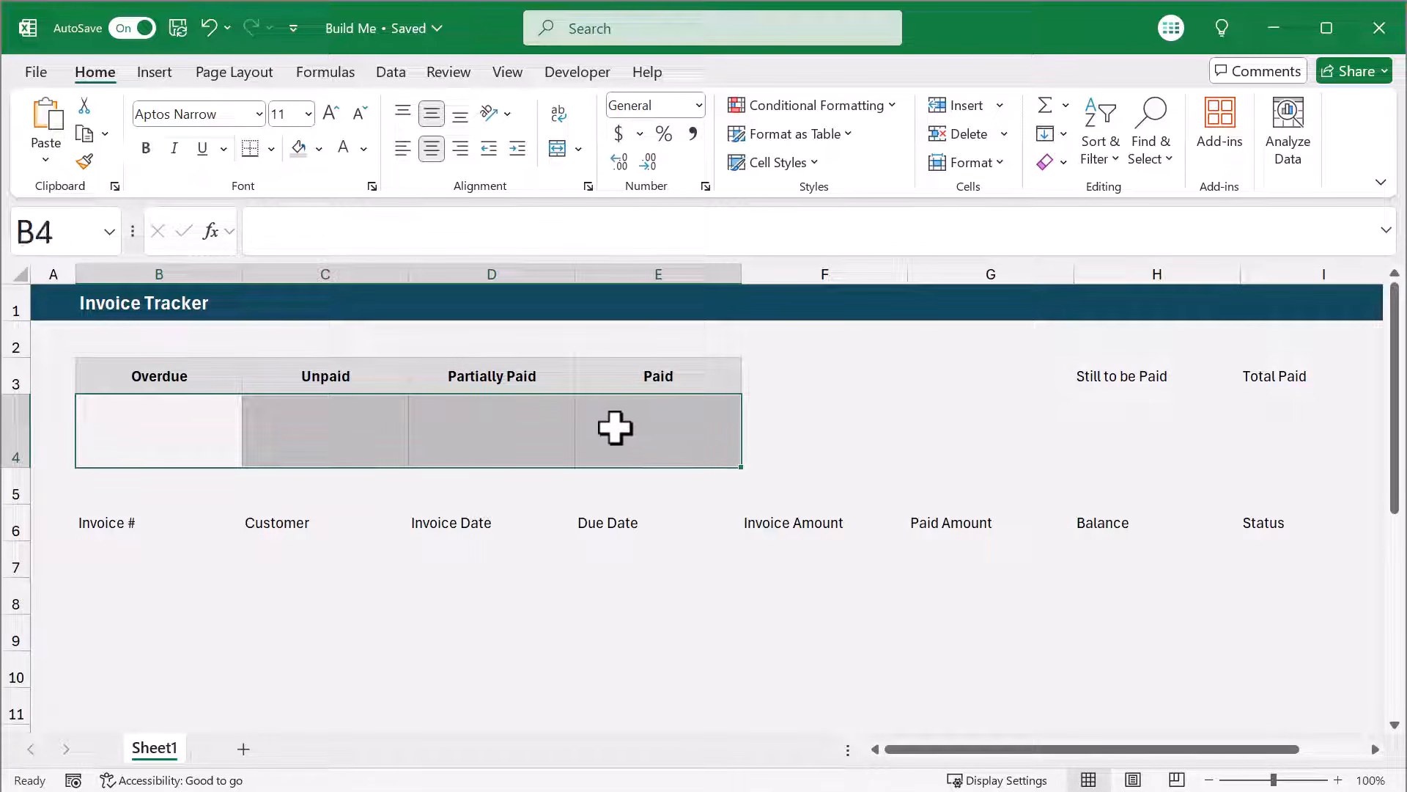
{"action": "left_click", "coordinate": [318, 149]}
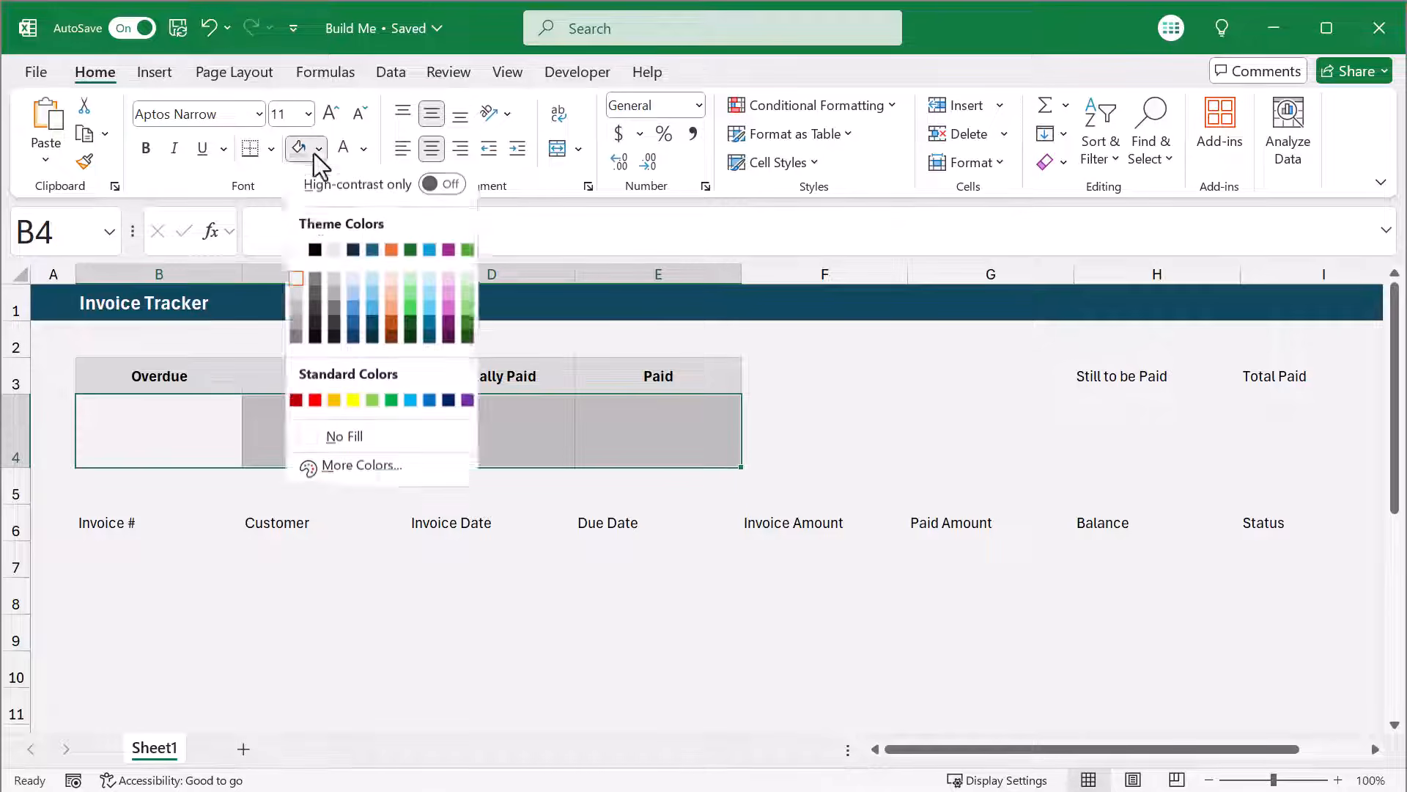
{"action": "left_click", "coordinate": [302, 246]}
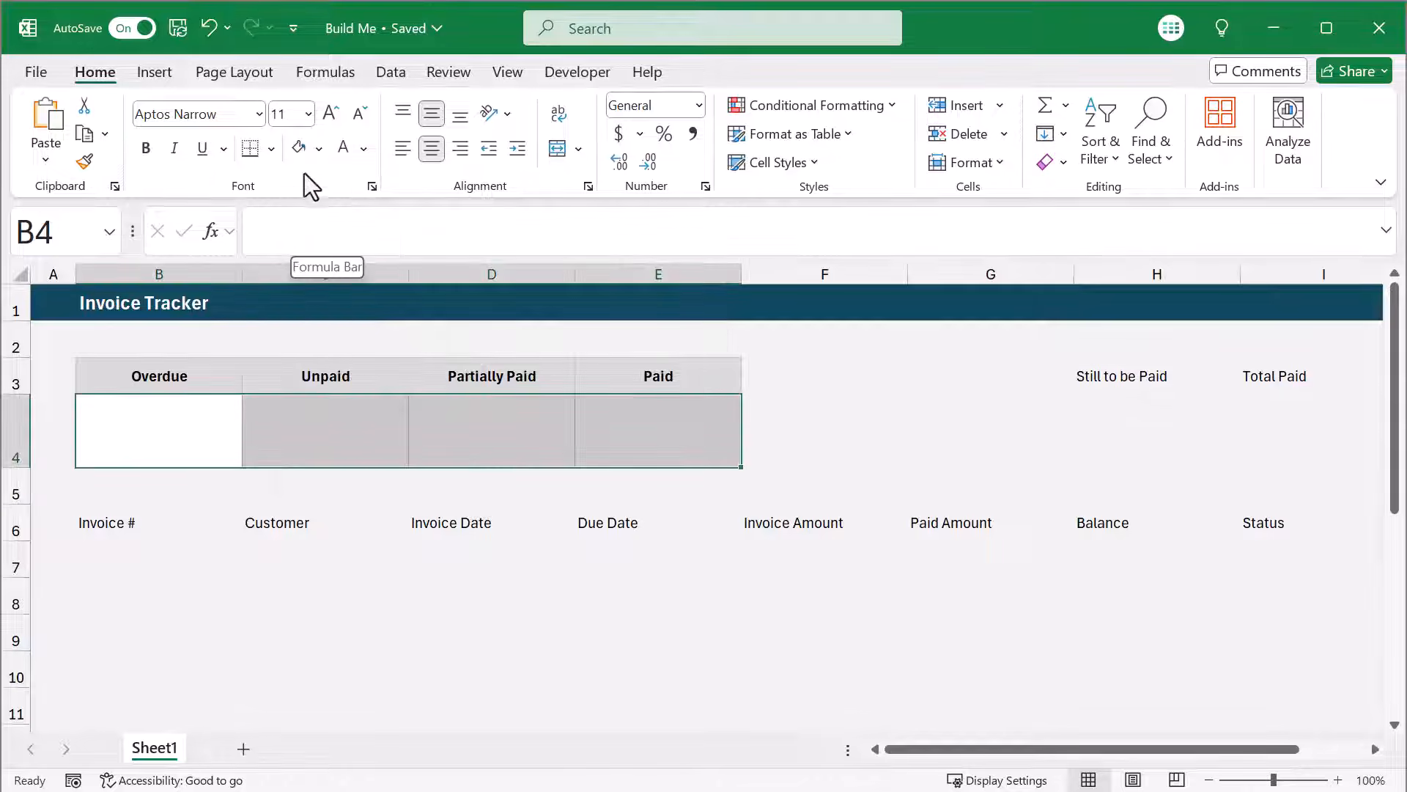
{"action": "left_click", "coordinate": [309, 114]}
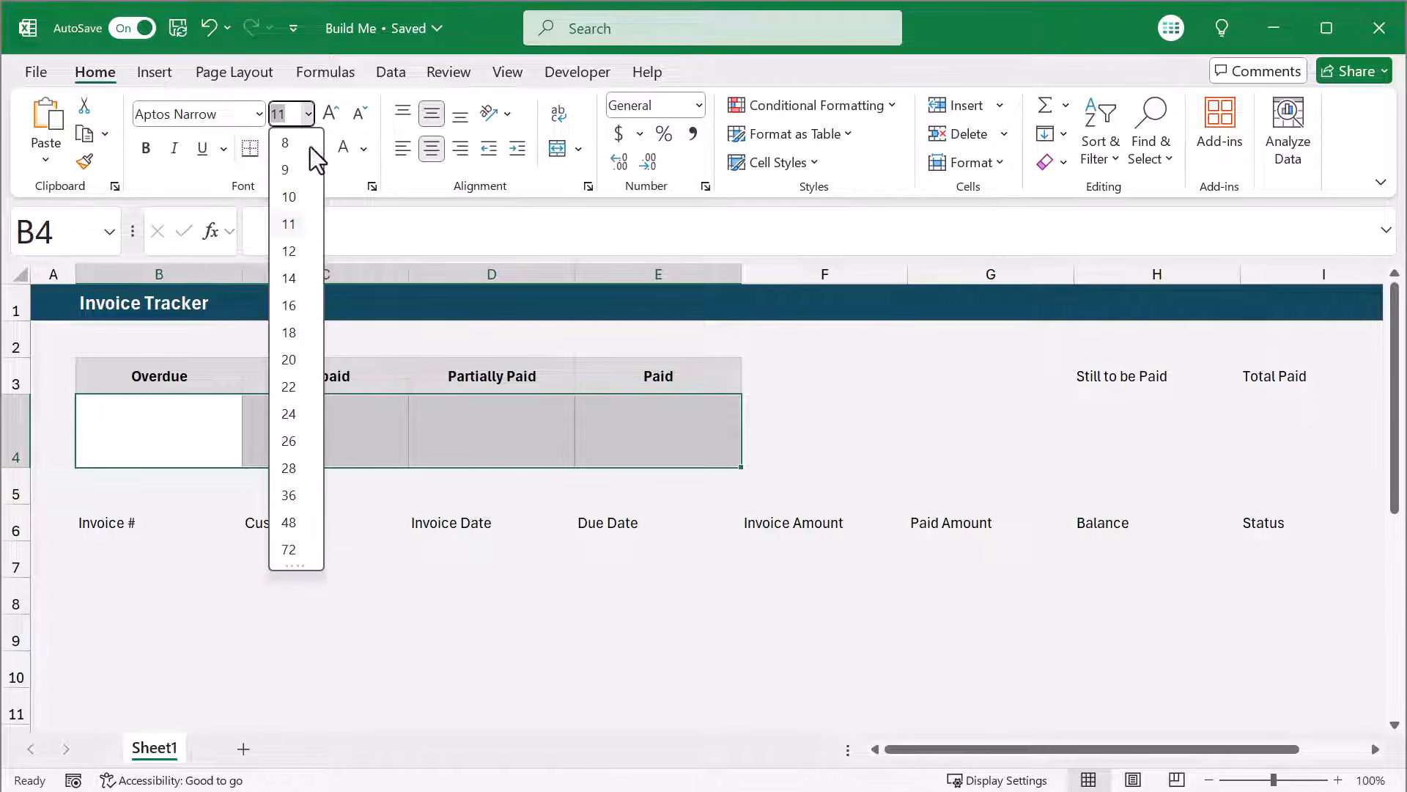
{"action": "left_click", "coordinate": [293, 421]}
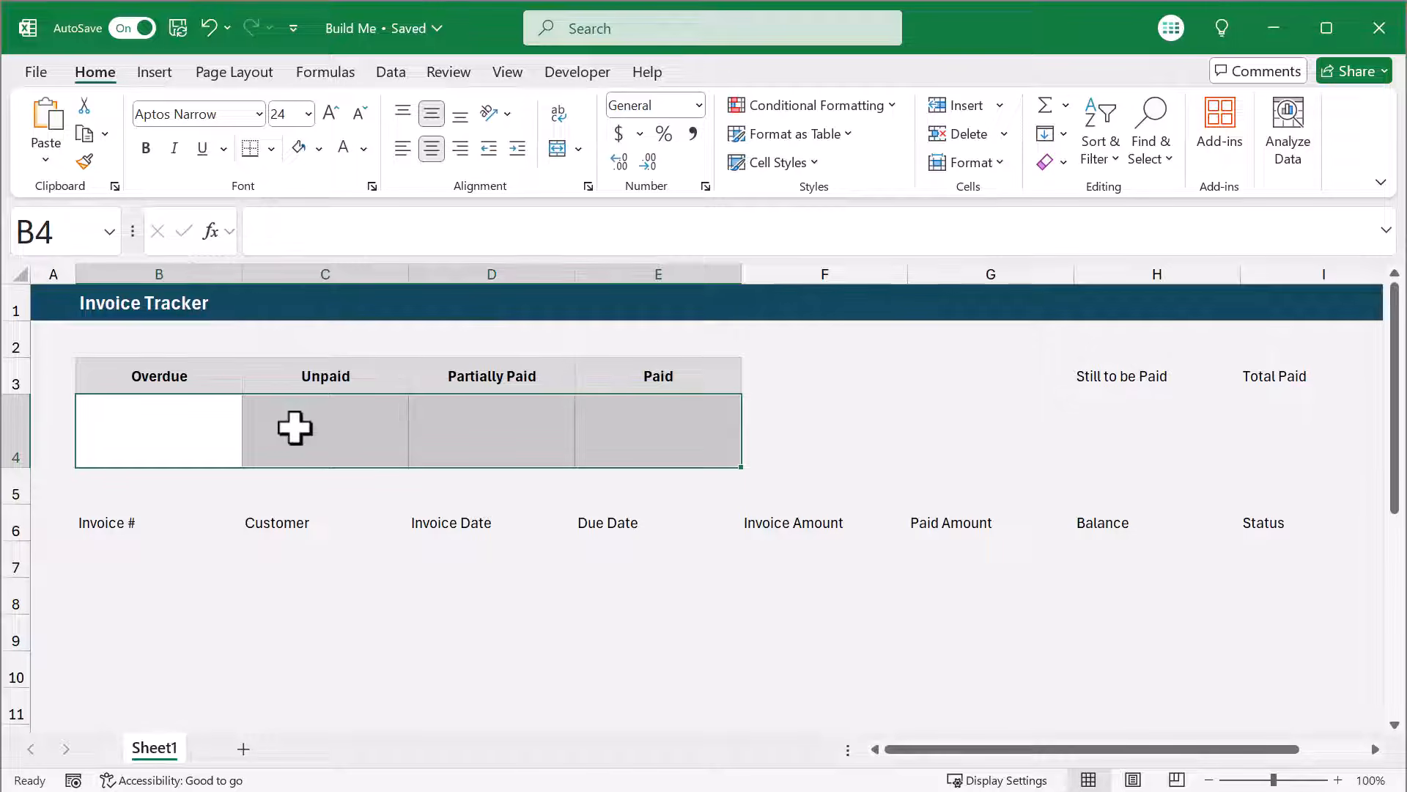
{"action": "left_click", "coordinate": [293, 422]}
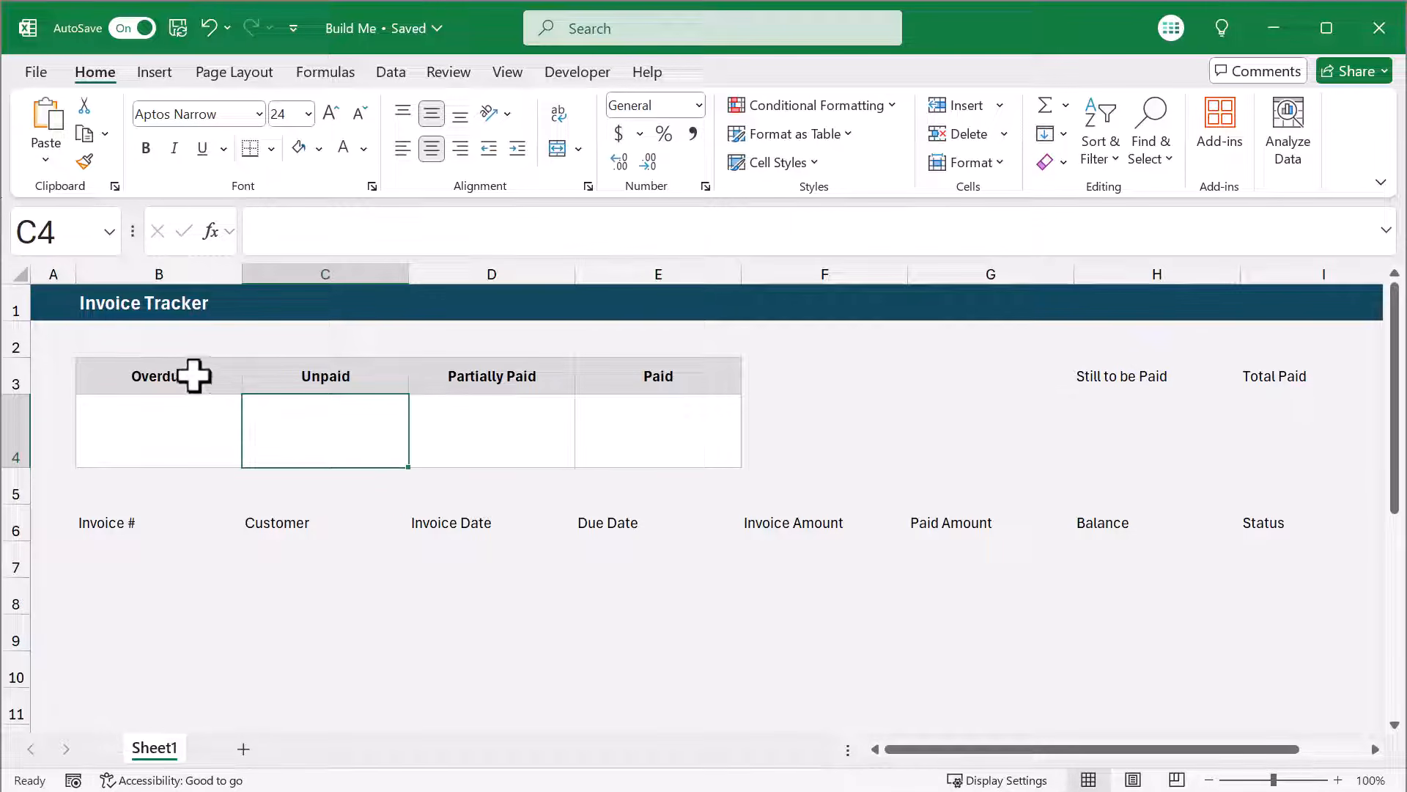
Copy the formatting of B3 to C4 onto the Still to be Paid and Total Paid block, H3 to I4, with Format Painter.
{"action": "left_click_drag", "start_coordinate": [187, 374], "coordinate": [307, 451]}
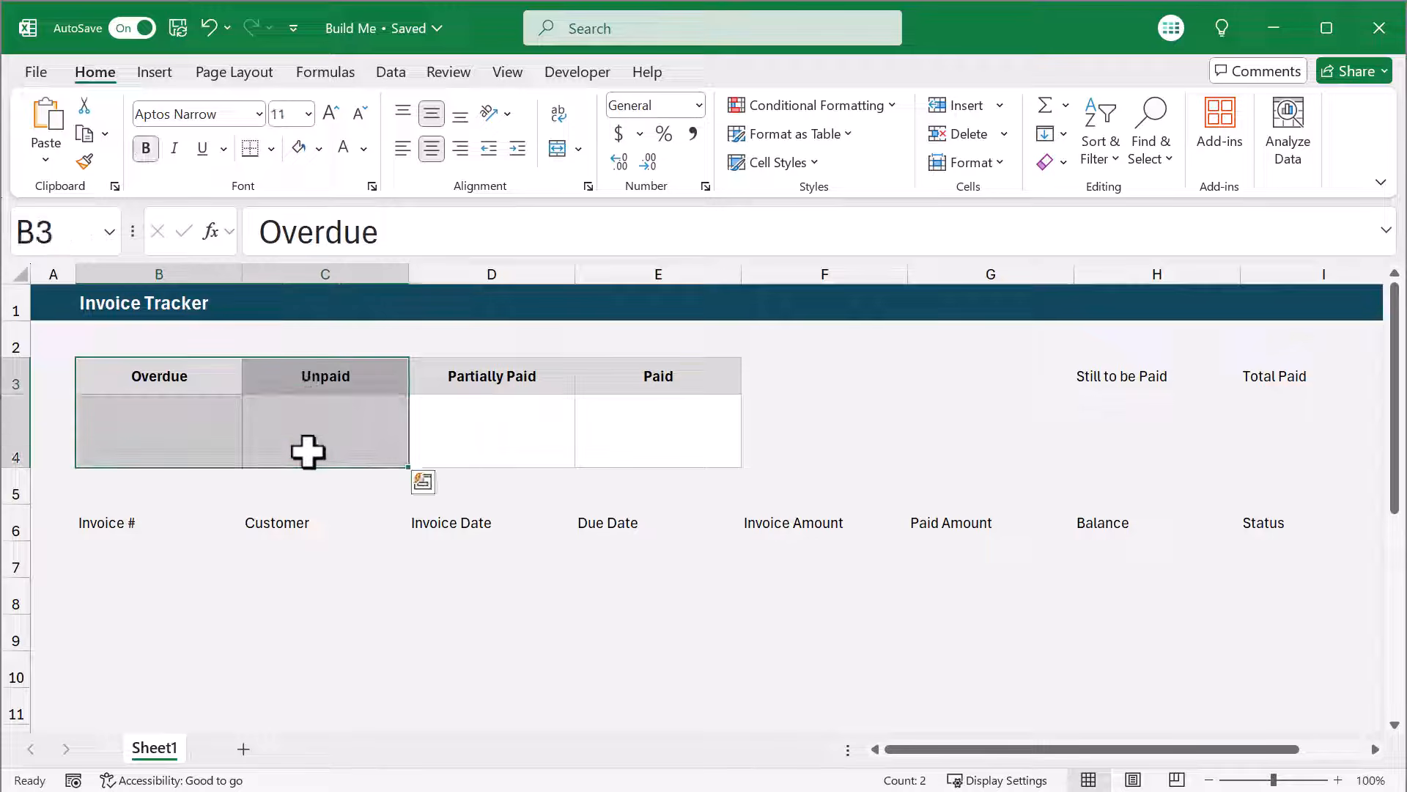
{"action": "left_click", "coordinate": [89, 162]}
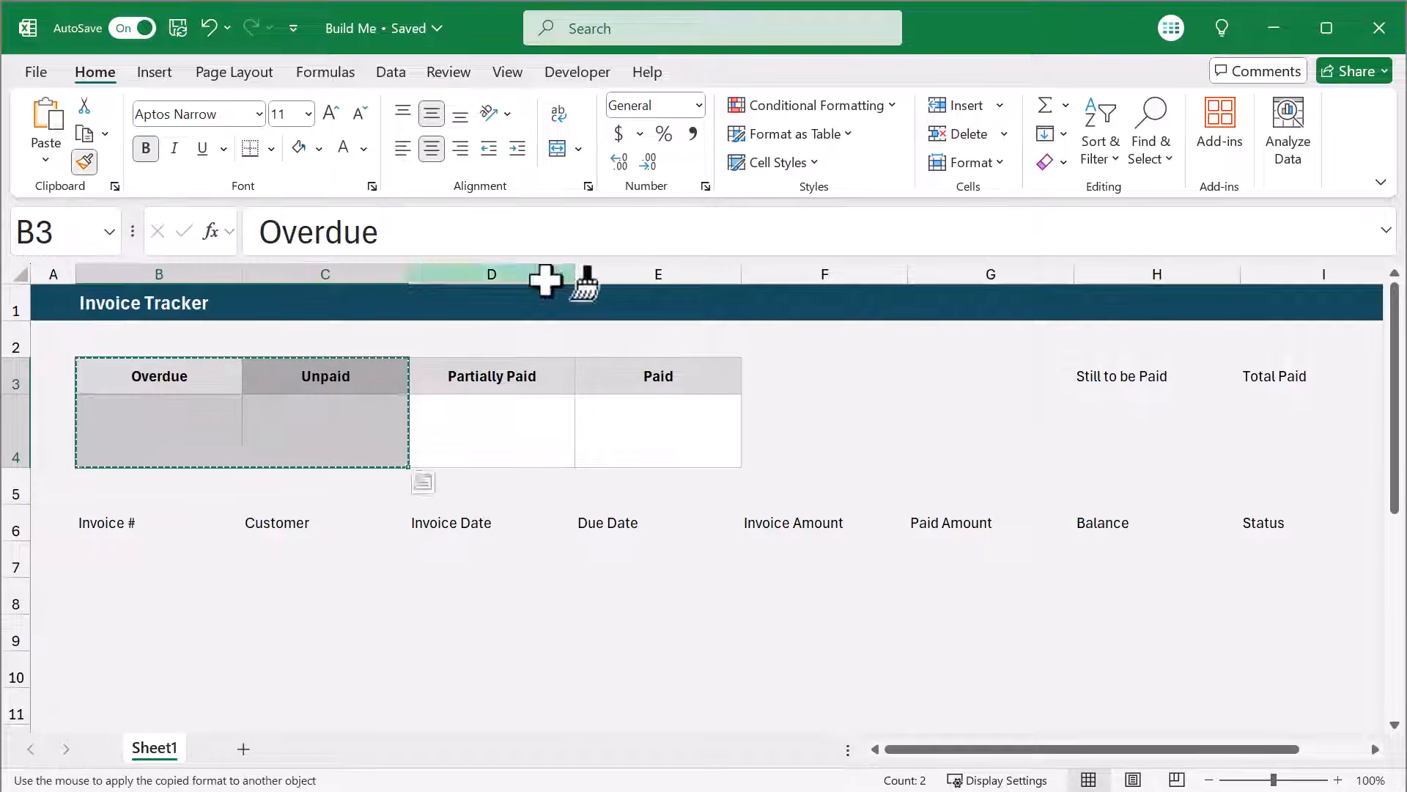
{"action": "left_click", "coordinate": [1120, 378]}
{"action": "left_click", "coordinate": [1121, 431]}
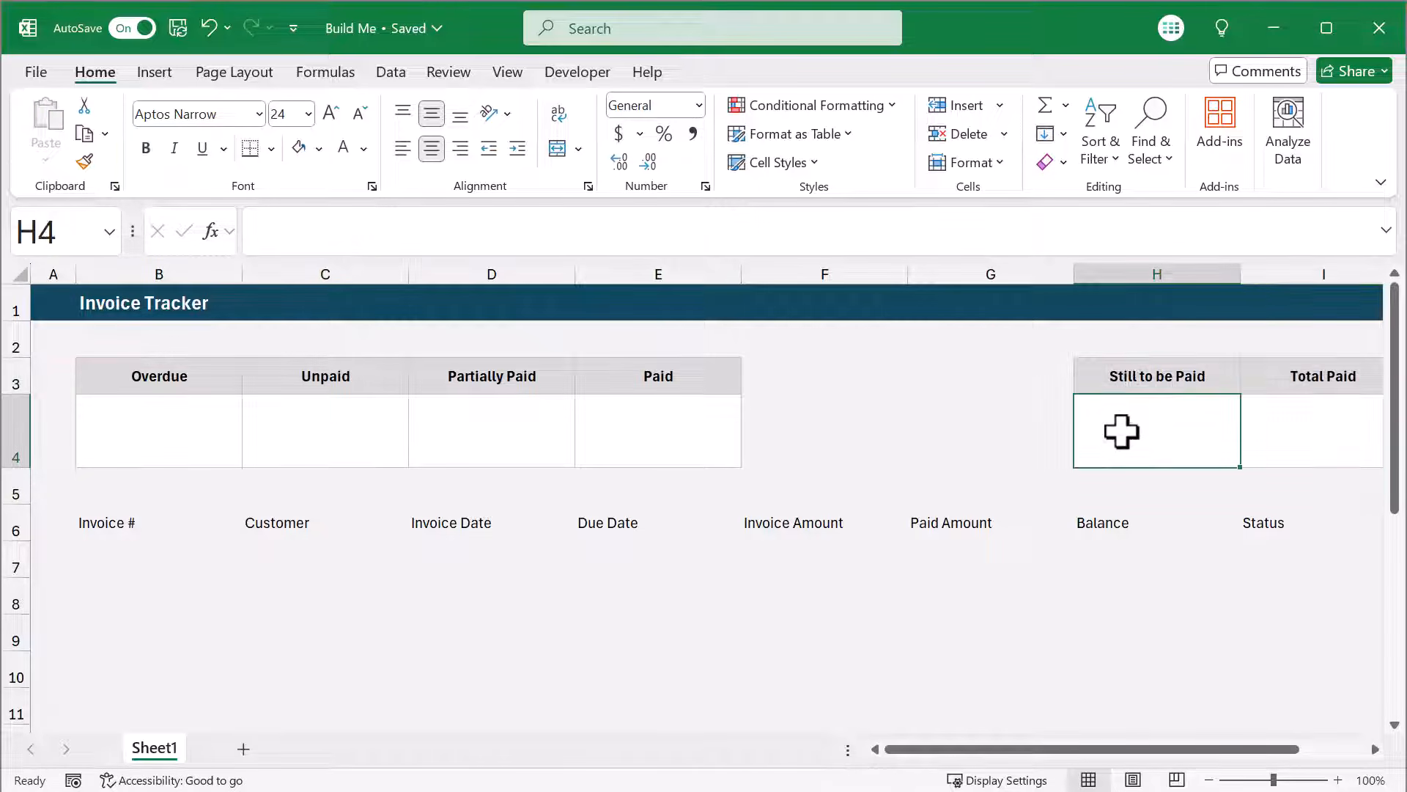
Reduce the font size of the cells beneath Still to be Paid and Total Paid, H4 to I4, to 20.
{"action": "scroll", "coordinate": [1121, 431], "scroll_direction": "right", "scroll_amount": 3}
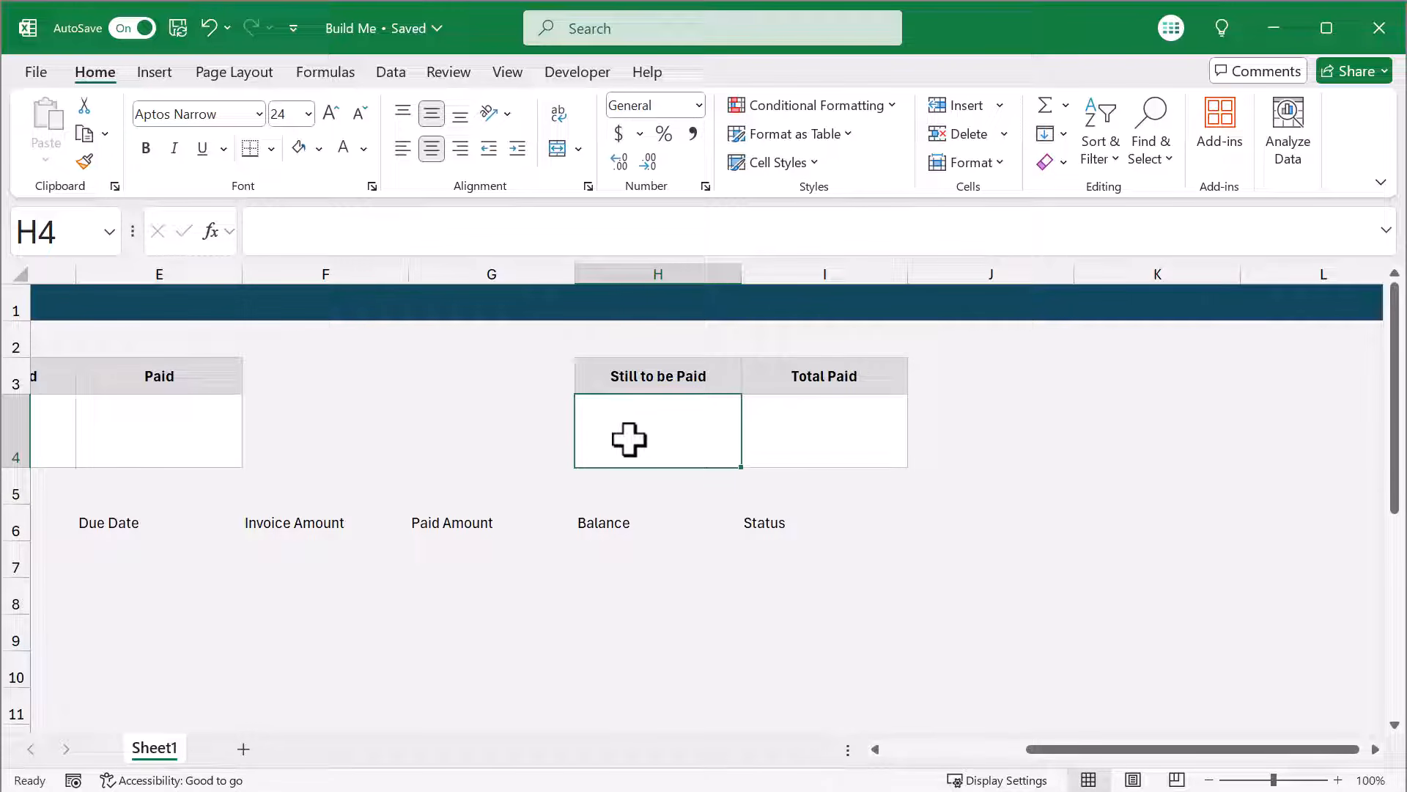
{"action": "left_click_drag", "start_coordinate": [611, 438], "coordinate": [813, 433]}
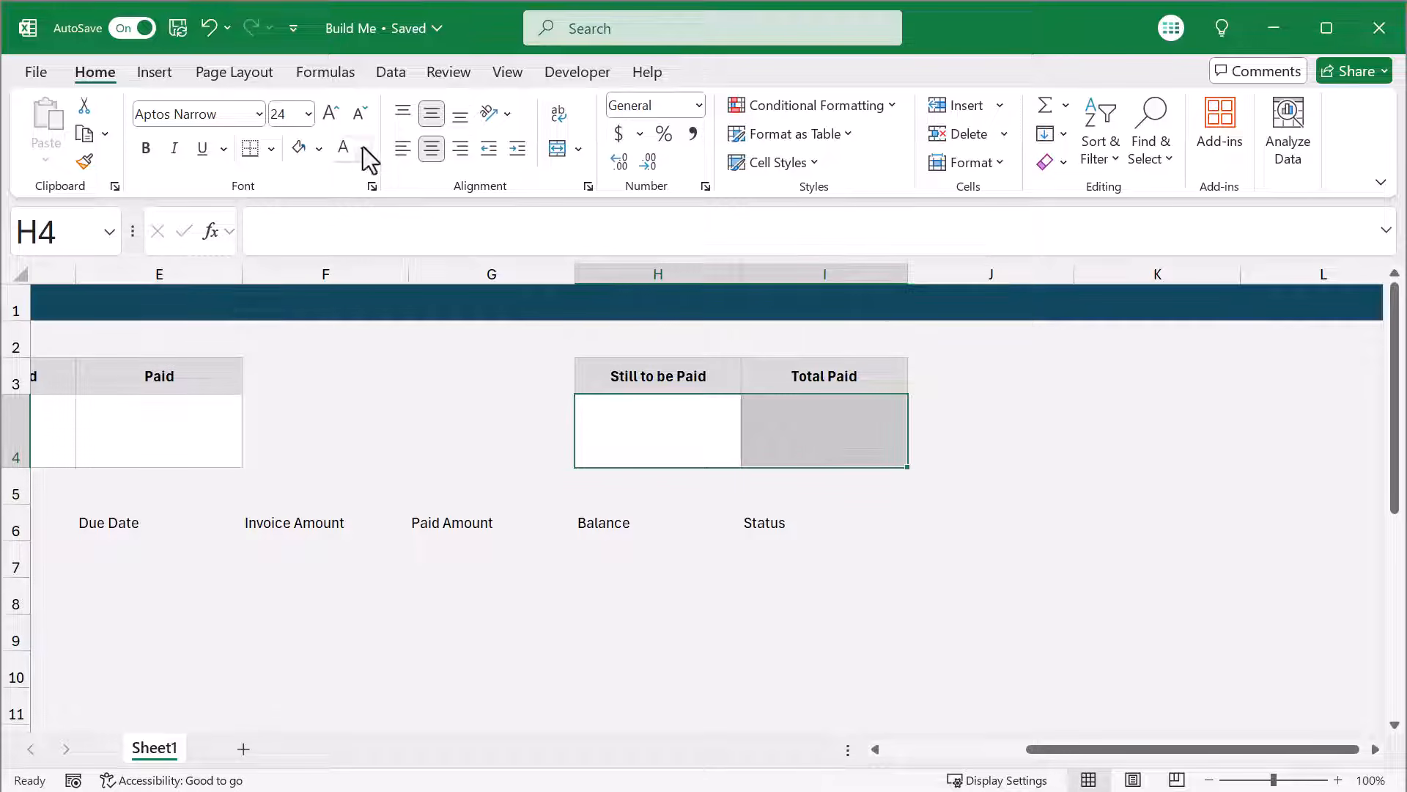
{"action": "left_click", "coordinate": [358, 114]}
{"action": "left_click", "coordinate": [357, 114]}
{"action": "left_click", "coordinate": [654, 445]}
Create a table with headers from the invoice column headings and the empty rows below, range B6 to I10.
{"action": "scroll", "coordinate": [657, 449], "scroll_direction": "left", "scroll_amount": 3}
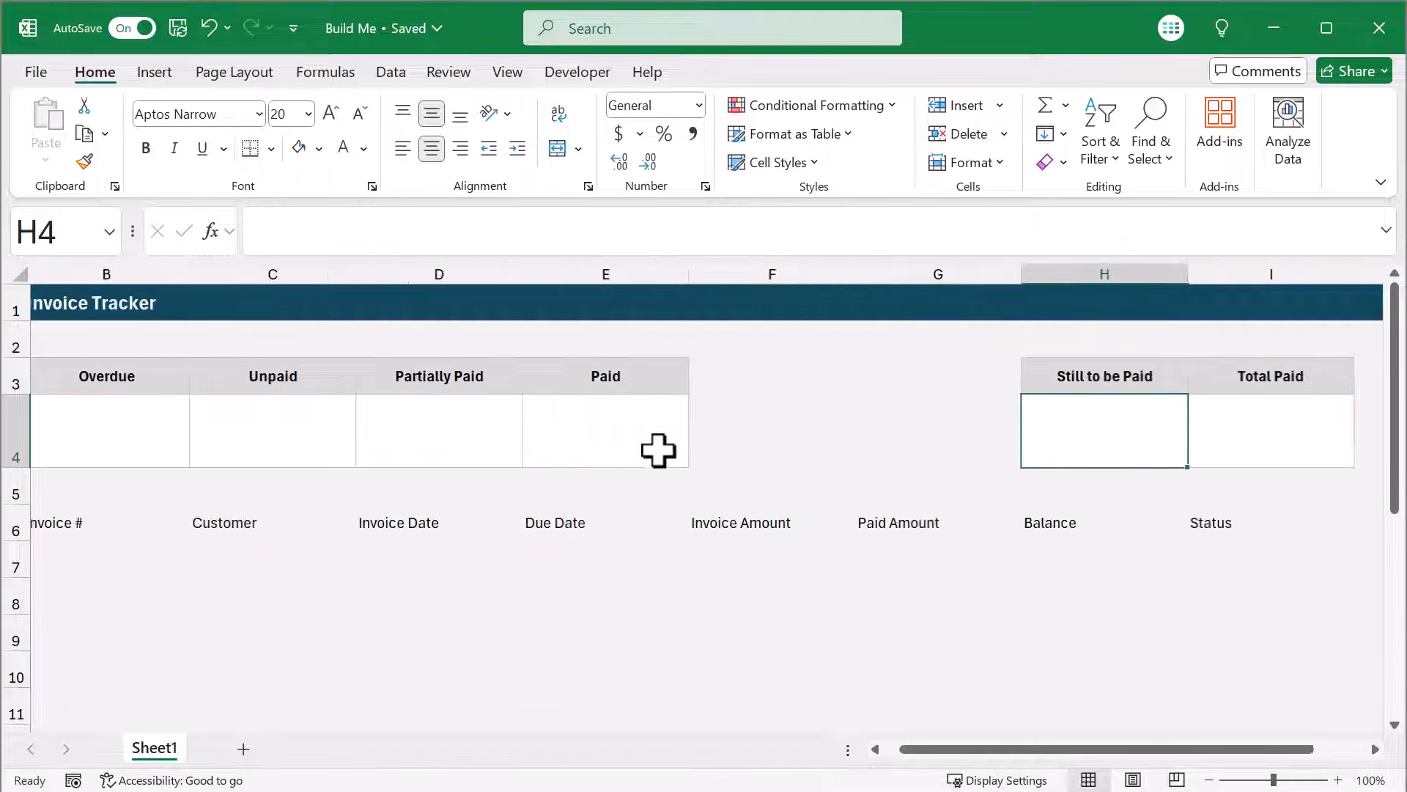
{"action": "scroll", "coordinate": [658, 449], "scroll_direction": "left", "scroll_amount": 1}
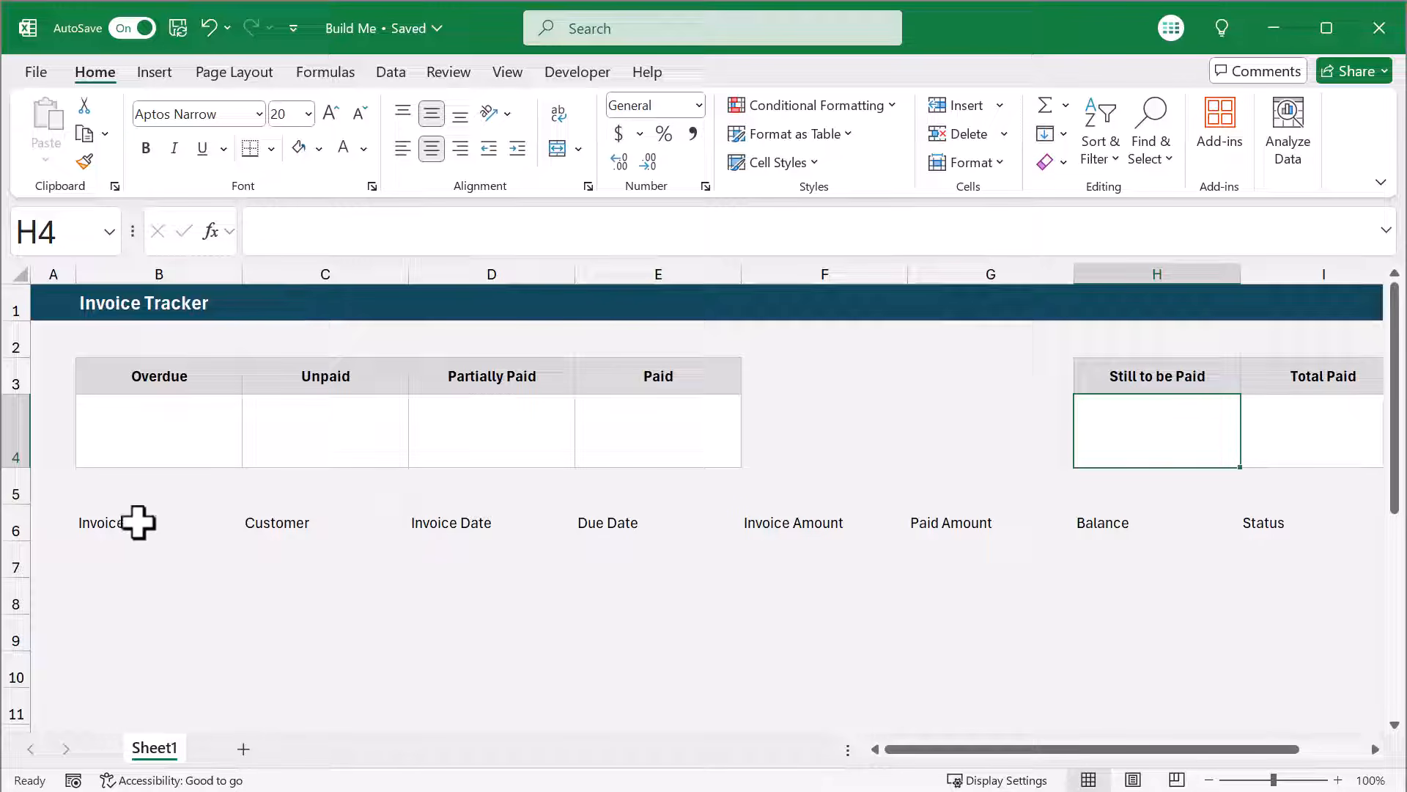
{"action": "left_click_drag", "start_coordinate": [138, 521], "coordinate": [1279, 671]}
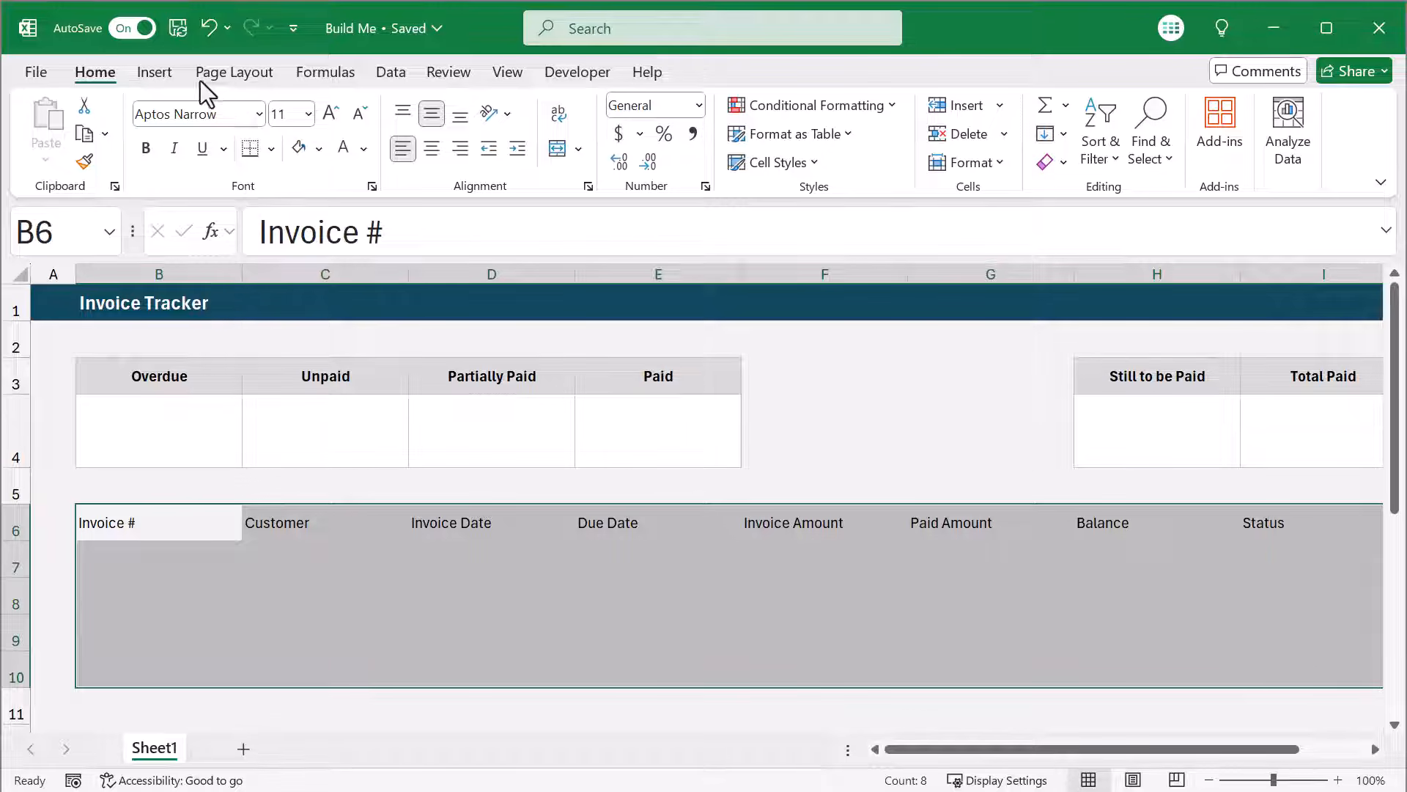
{"action": "left_click", "coordinate": [156, 72]}
{"action": "left_click", "coordinate": [208, 130]}
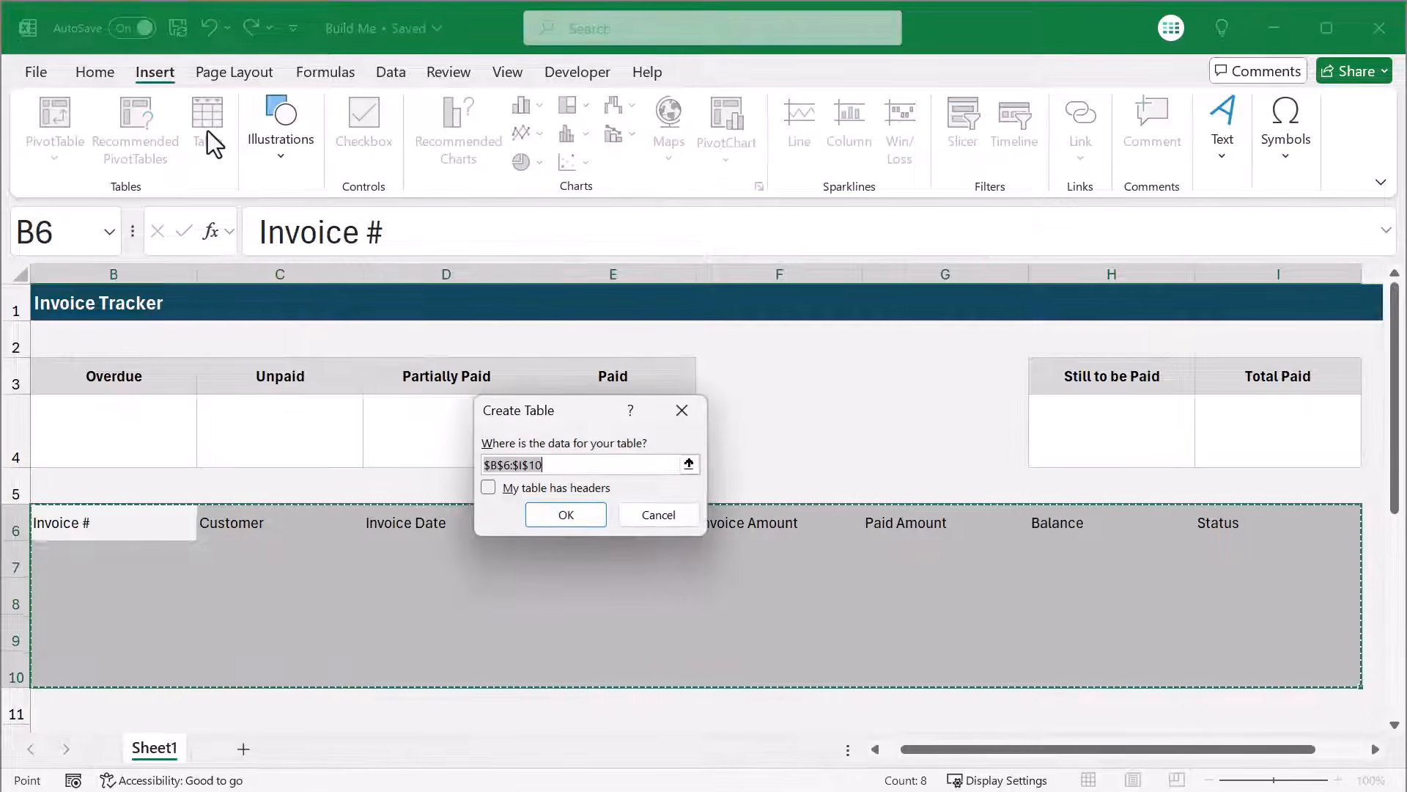
{"action": "left_click", "coordinate": [490, 489]}
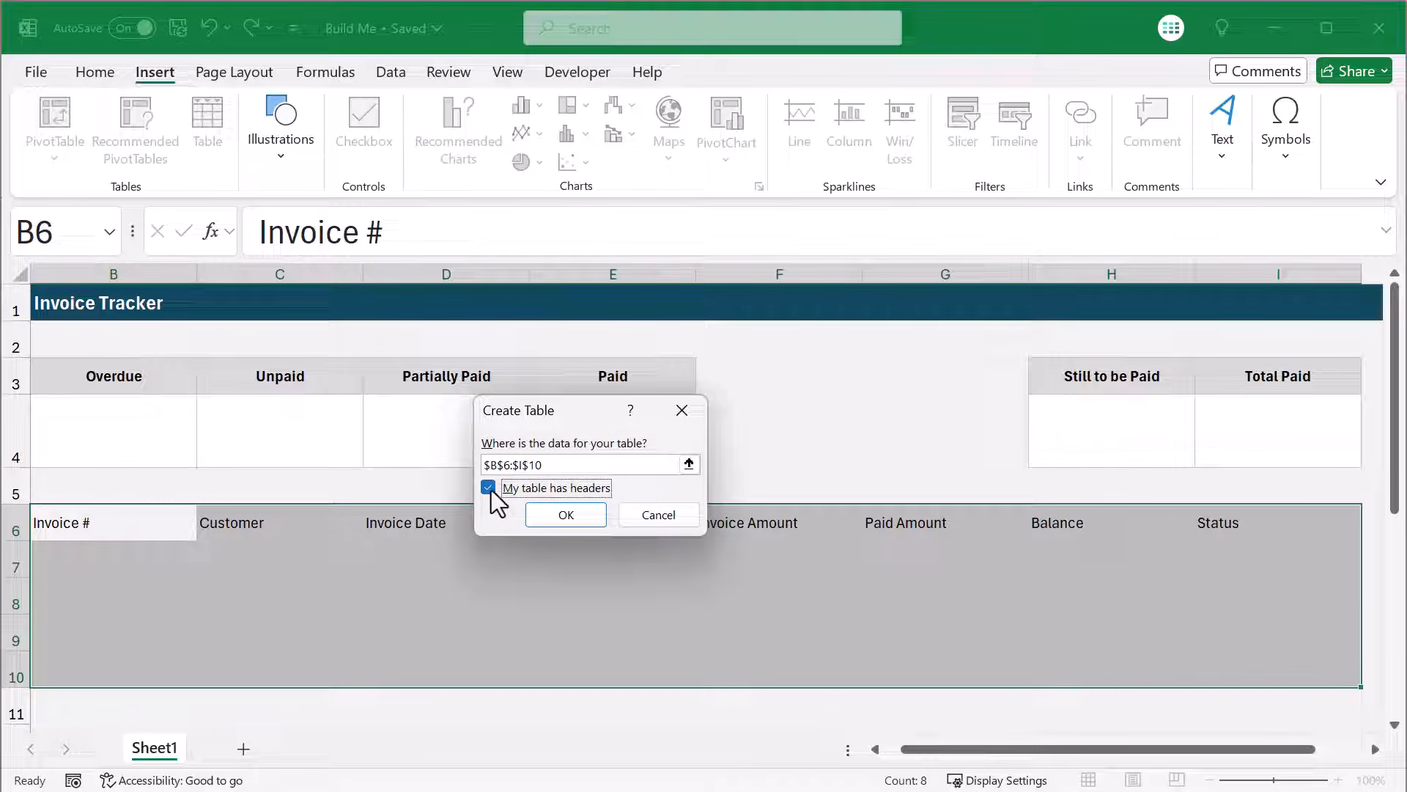
{"action": "left_click", "coordinate": [554, 516]}
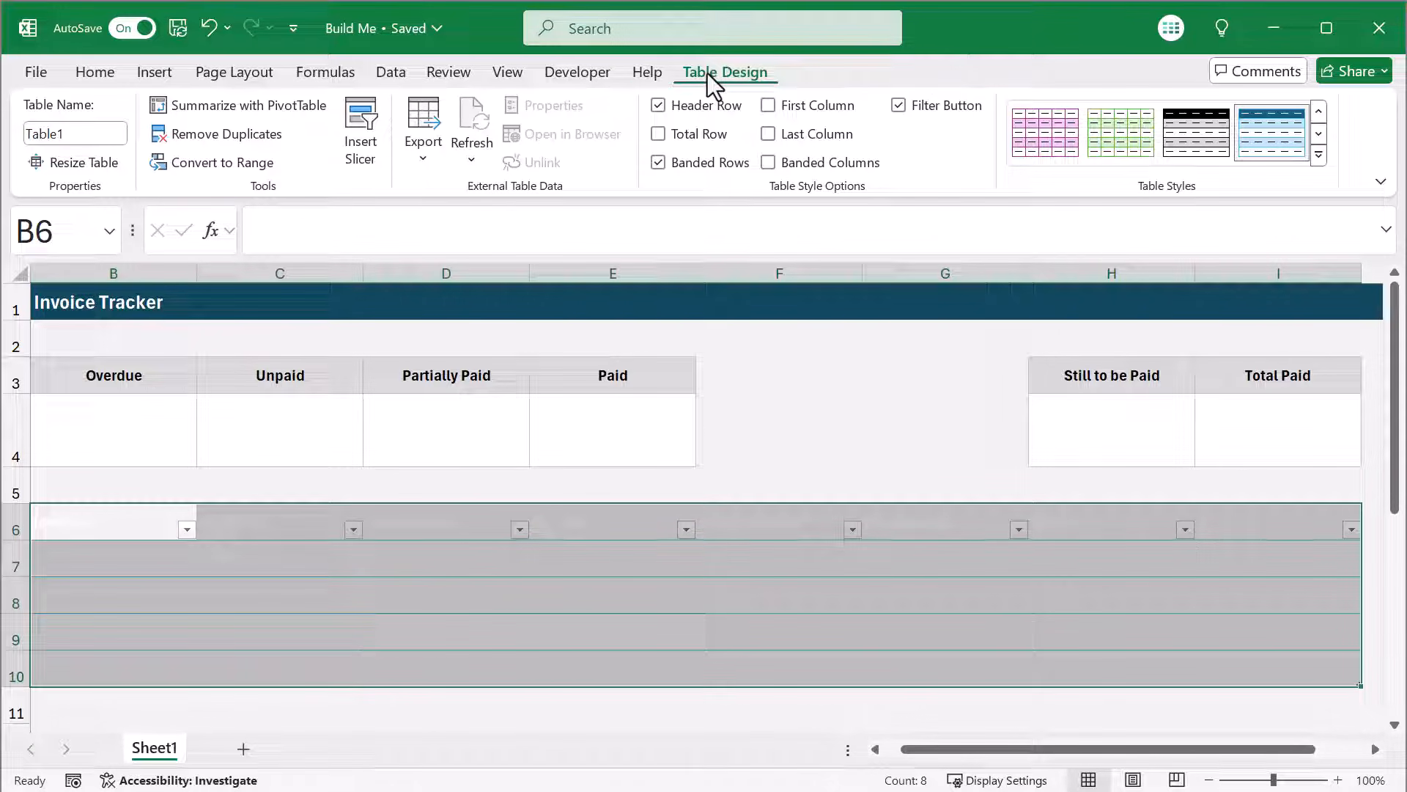
Rename the new table as Invoice.
{"action": "left_click", "coordinate": [90, 133]}
{"action": "key", "text": "BackSpace"}
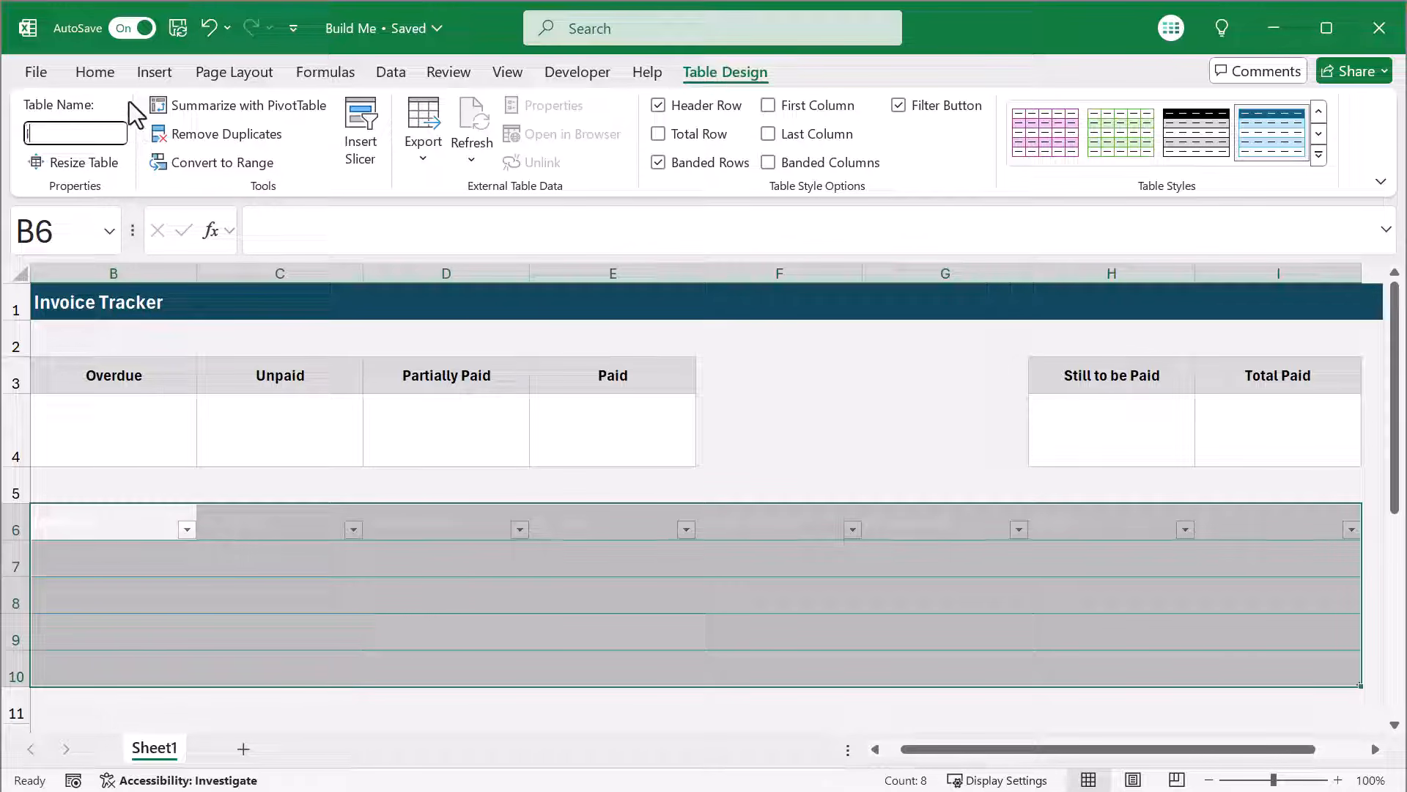
{"action": "type", "text": "Invoice"}
{"action": "key", "text": "Return"}
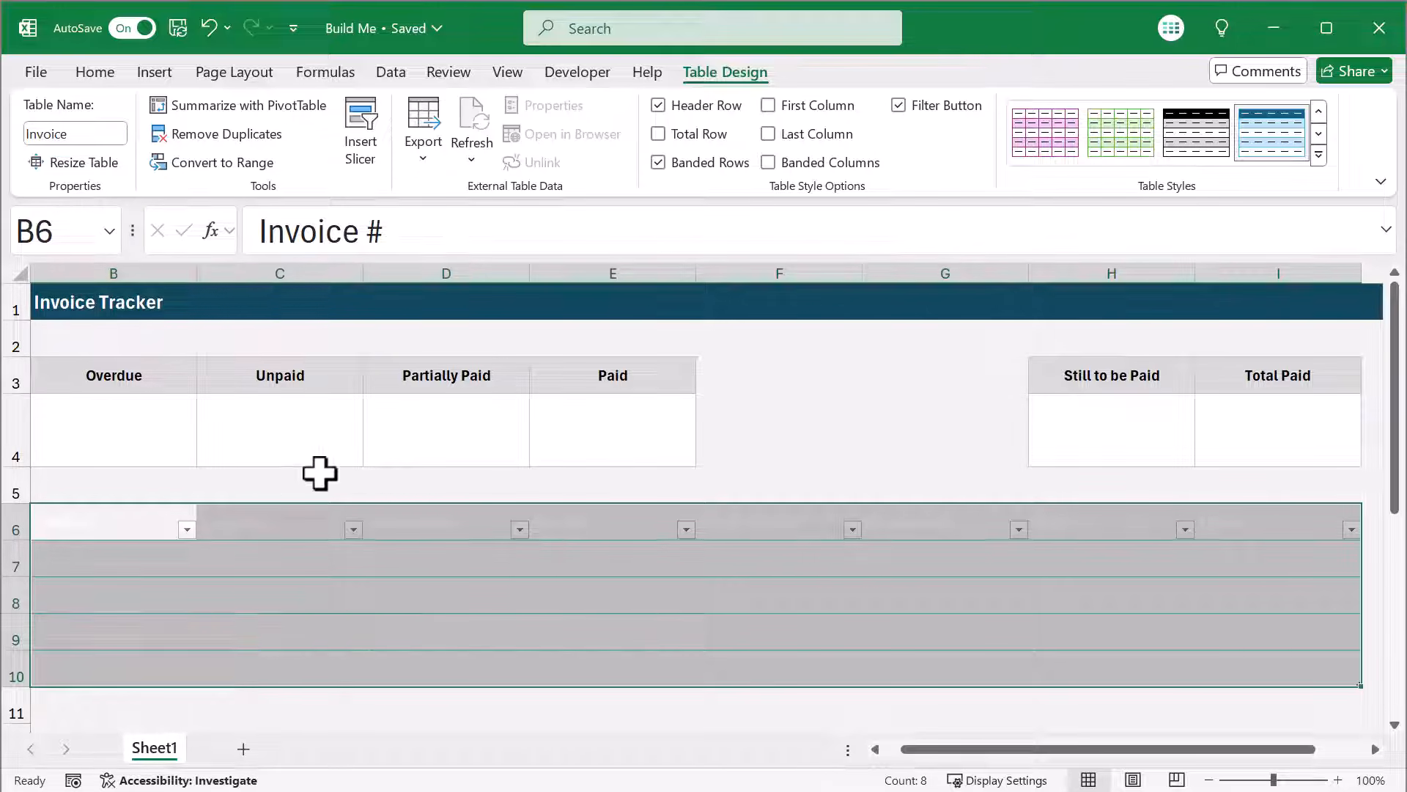
Remove the manual cell fill from the whole invoice table, range B6 to I10.
{"action": "left_click", "coordinate": [98, 79]}
{"action": "left_click", "coordinate": [319, 149]}
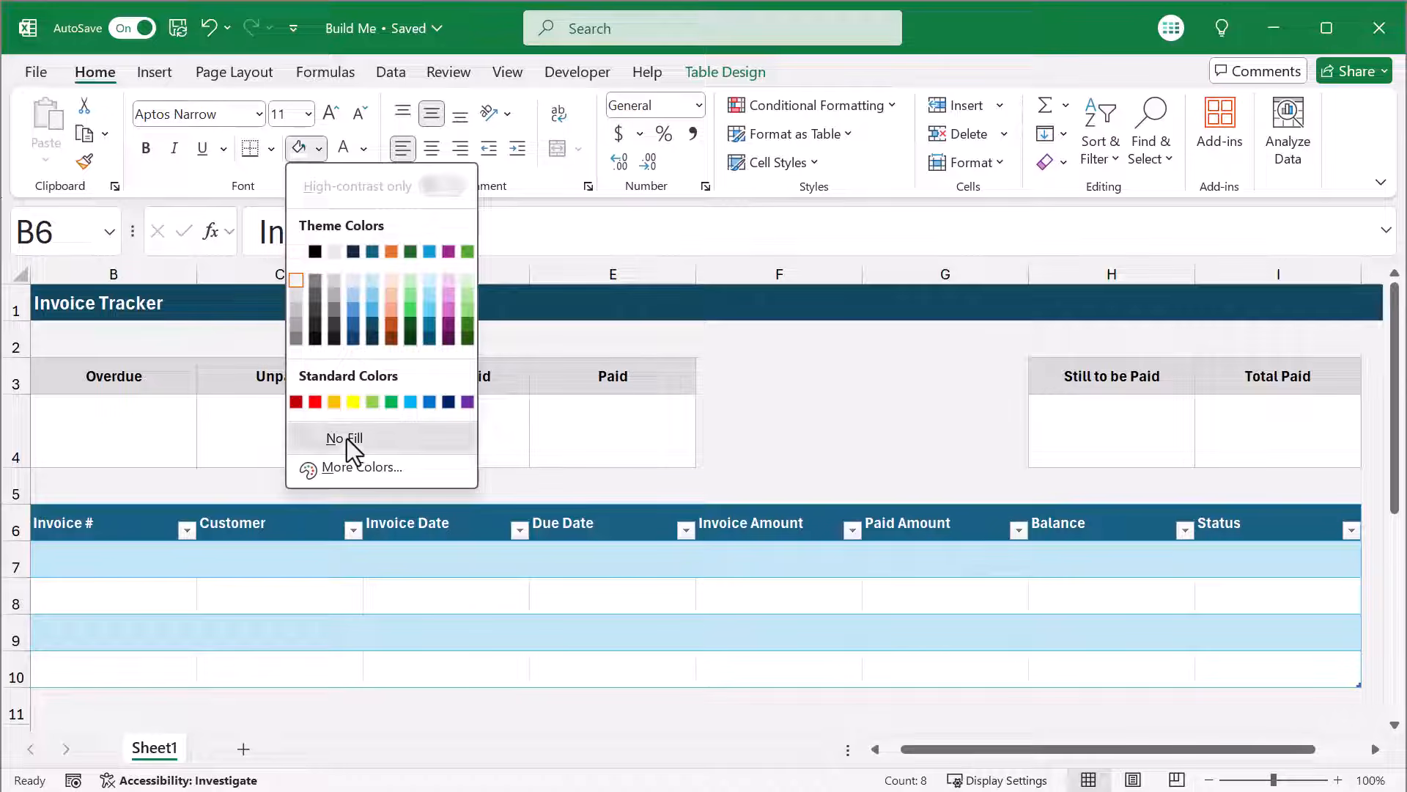
{"action": "left_click", "coordinate": [346, 438]}
{"action": "left_click", "coordinate": [245, 592]}
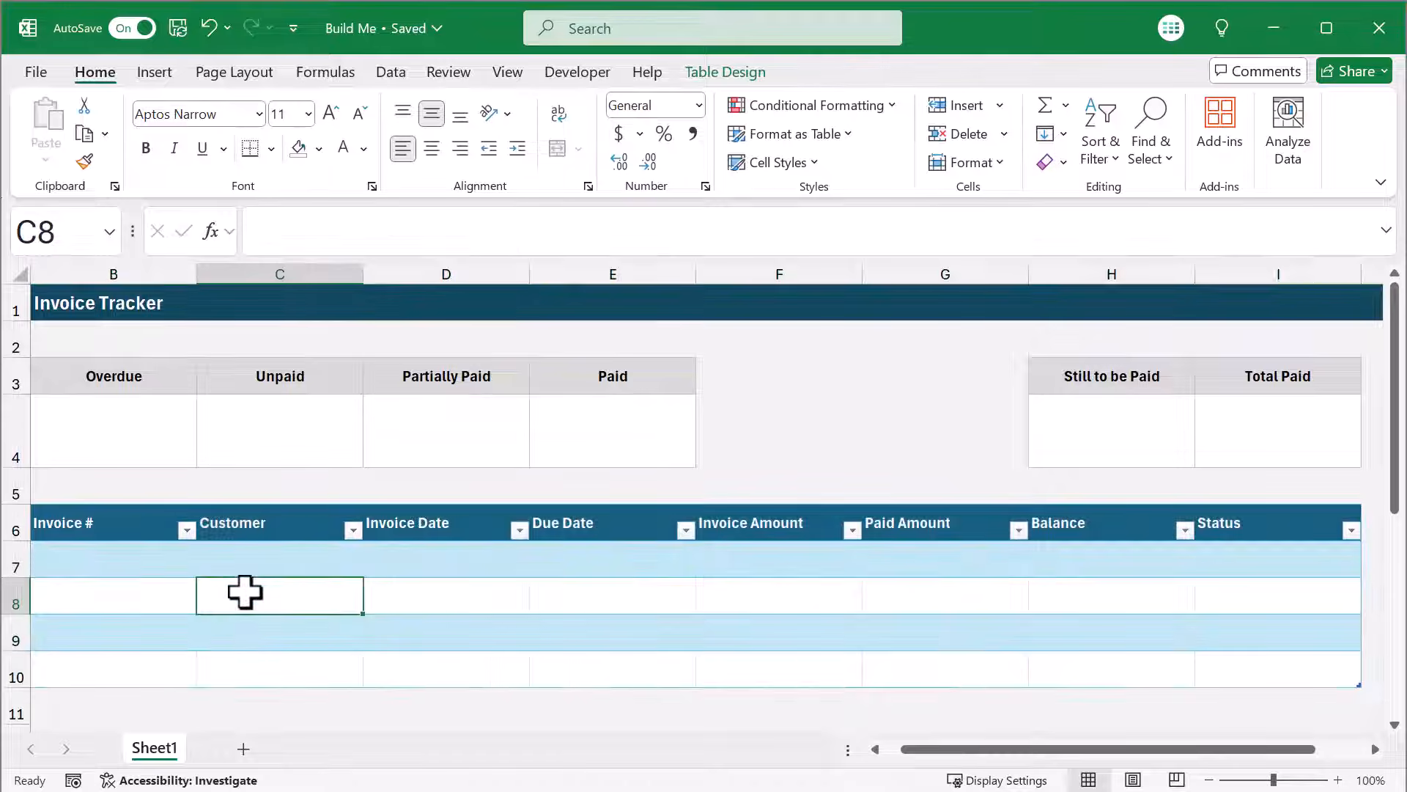
Start a new custom table style for the invoice table and name it My Style.
{"action": "scroll", "coordinate": [245, 591], "scroll_direction": "left", "scroll_amount": 1}
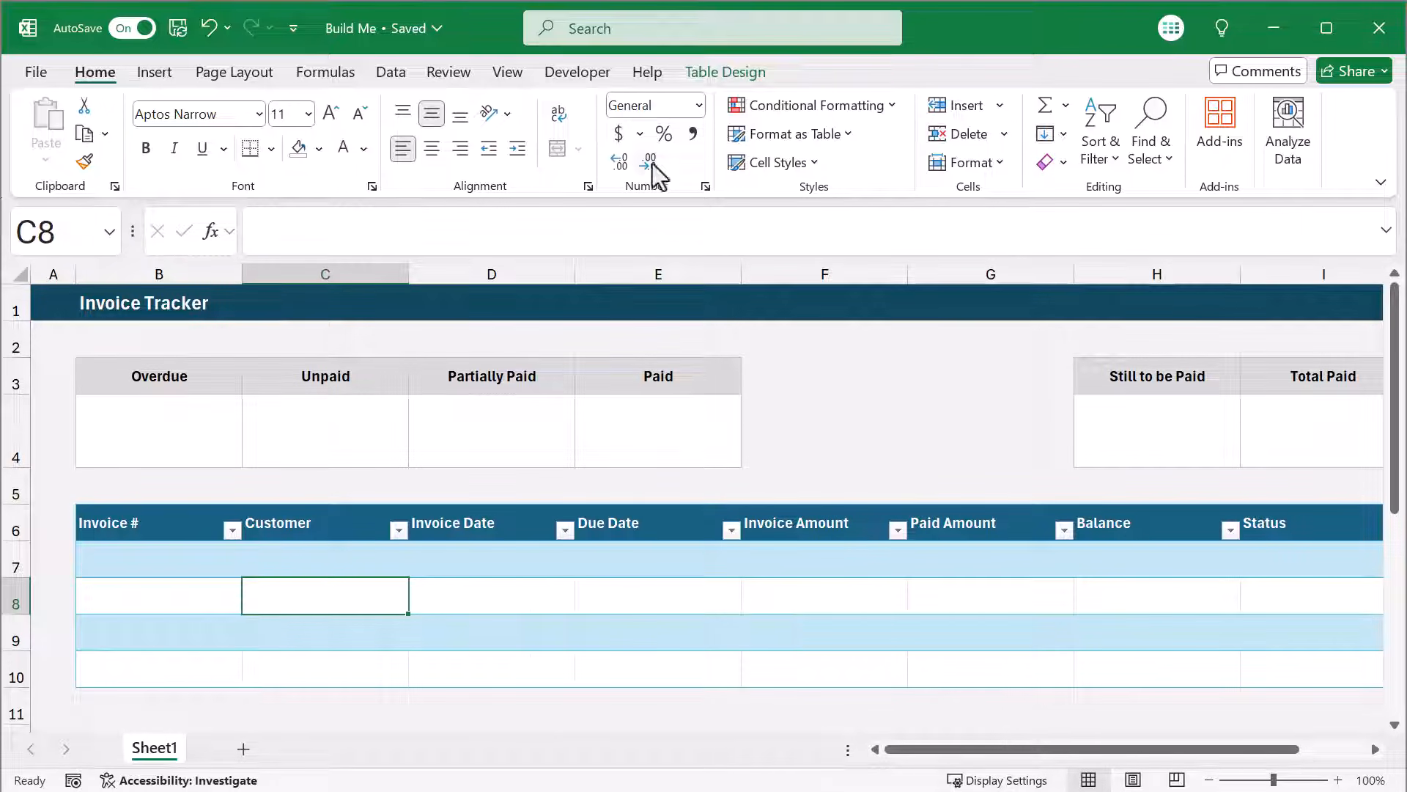
{"action": "left_click", "coordinate": [720, 79]}
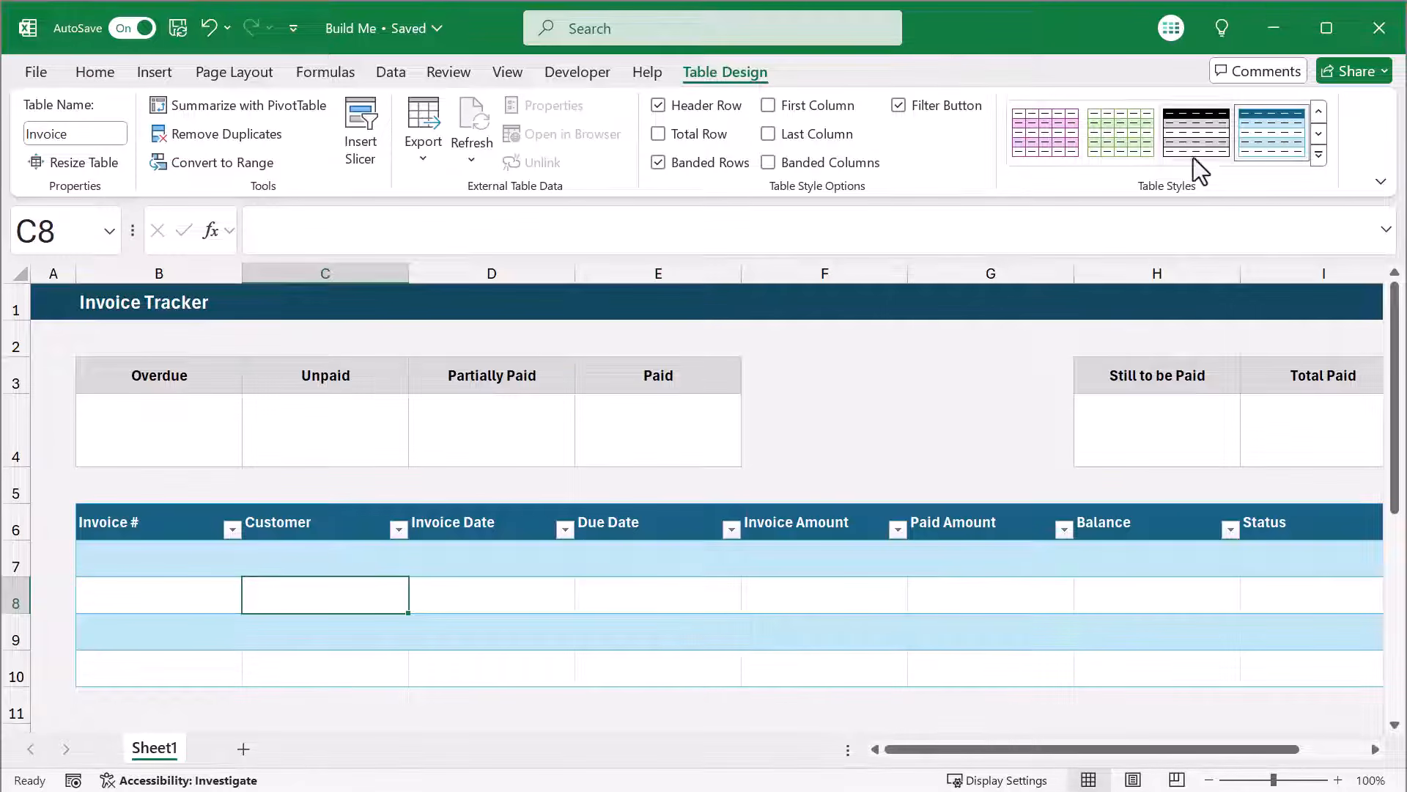
{"action": "left_click", "coordinate": [1322, 155]}
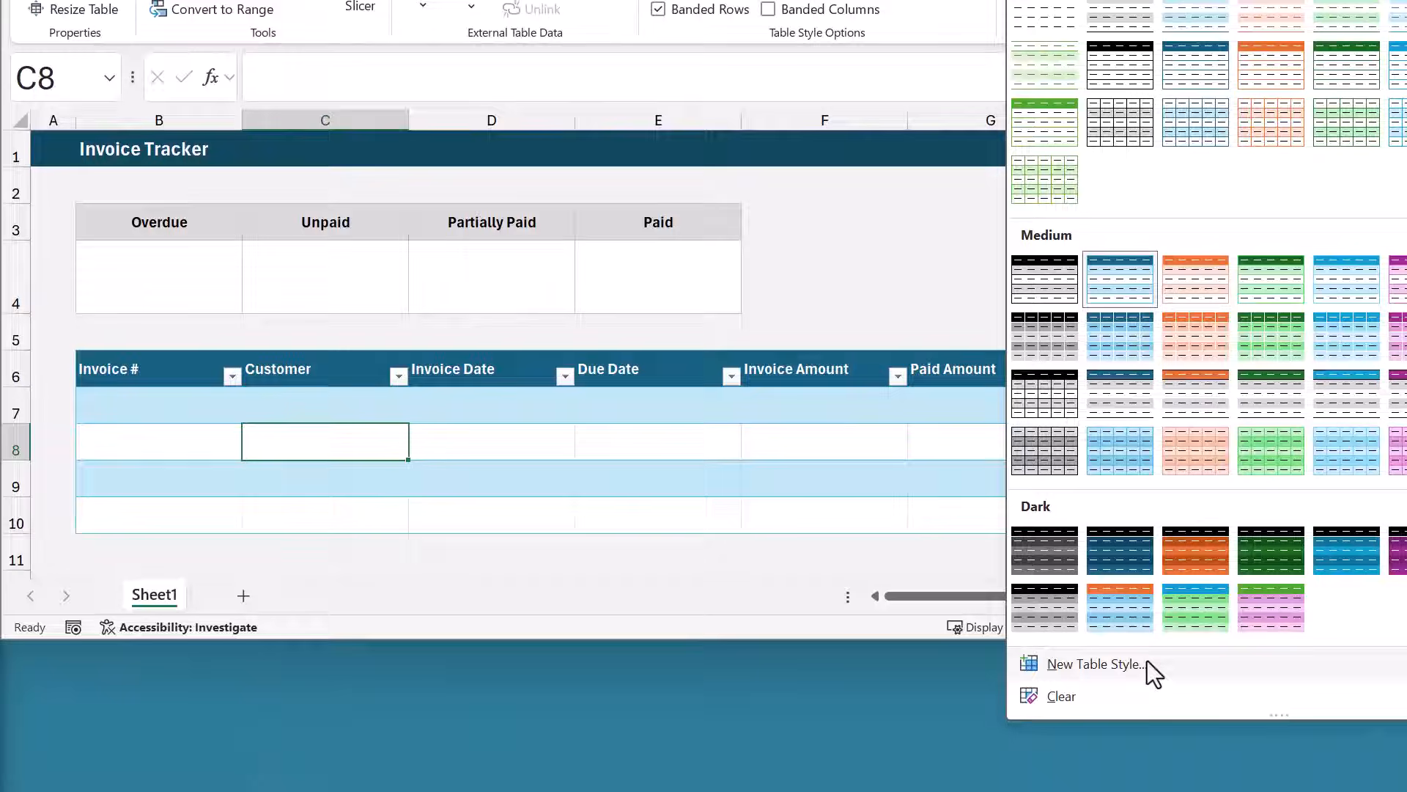
{"action": "left_click", "coordinate": [1147, 662]}
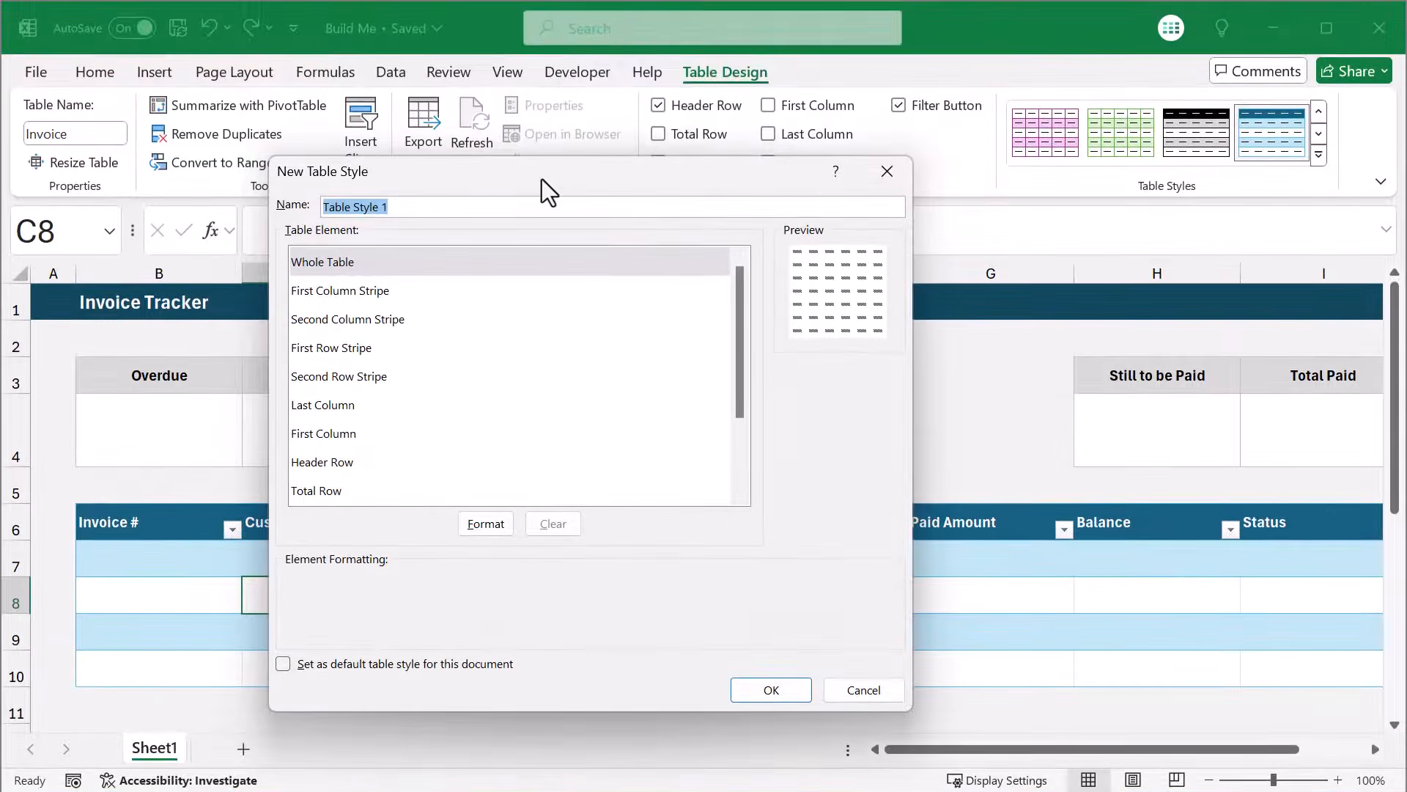
{"action": "type", "text": "My Style"}
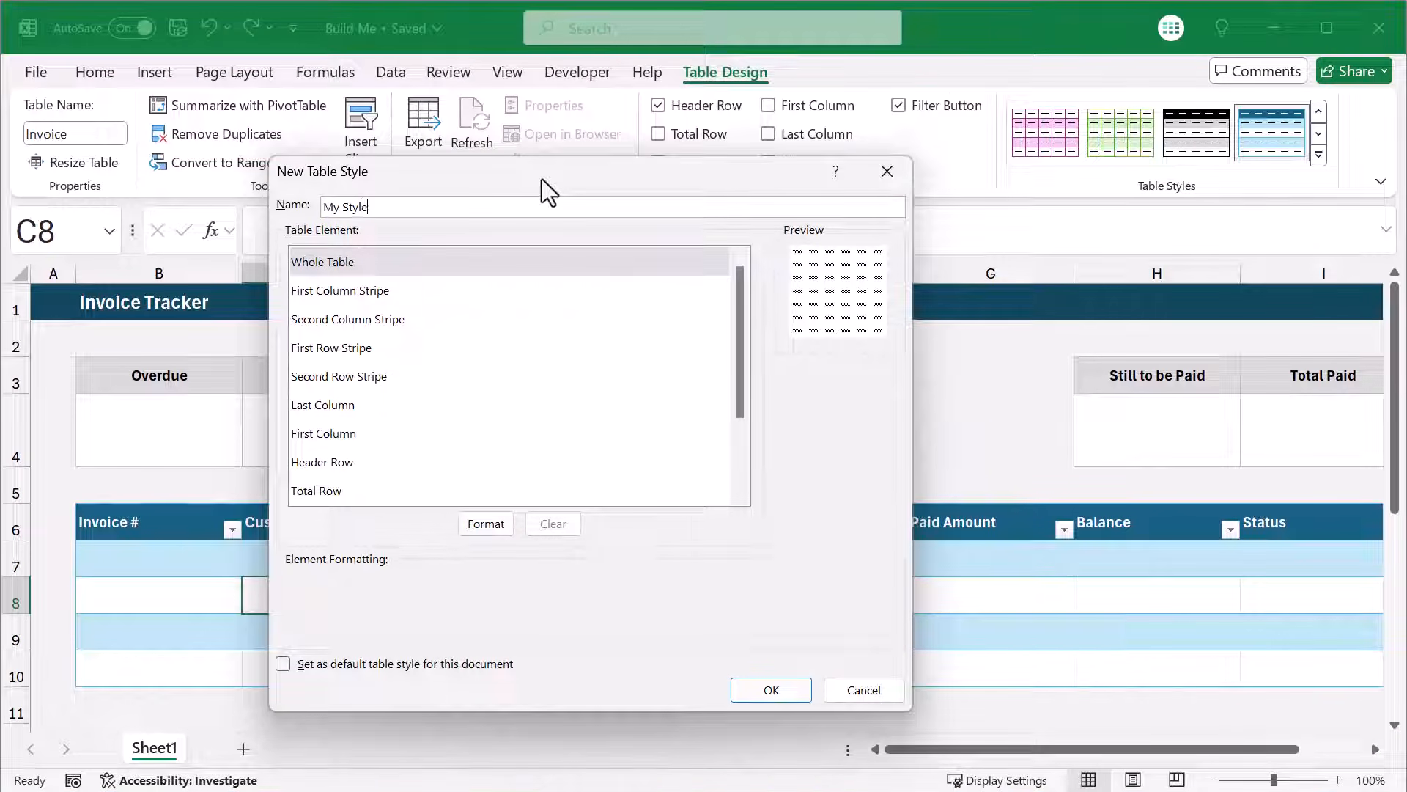
Give the style's Whole Table element a medium gray outline border and slightly lighter gray inside borders.
{"action": "left_click", "coordinate": [350, 257]}
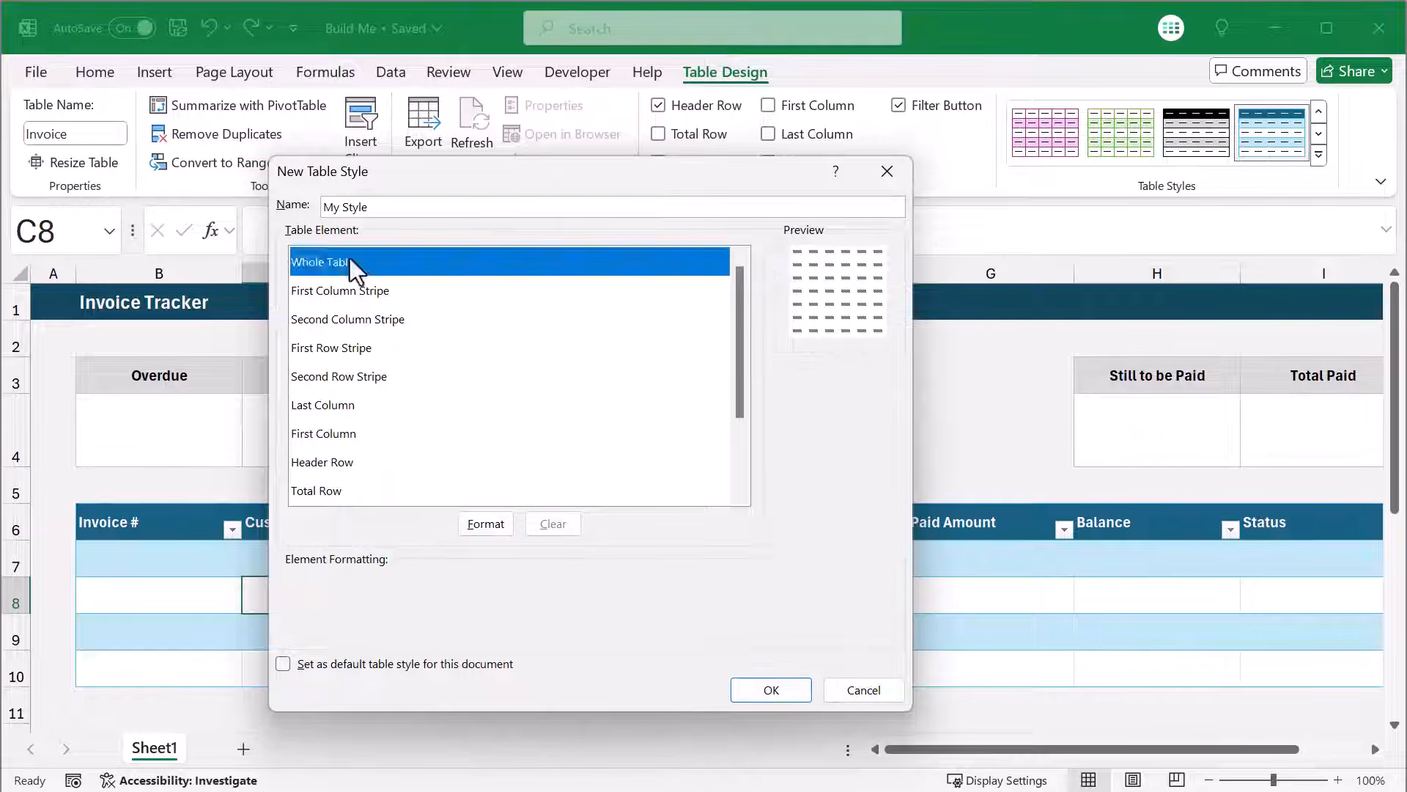
{"action": "left_click", "coordinate": [495, 525]}
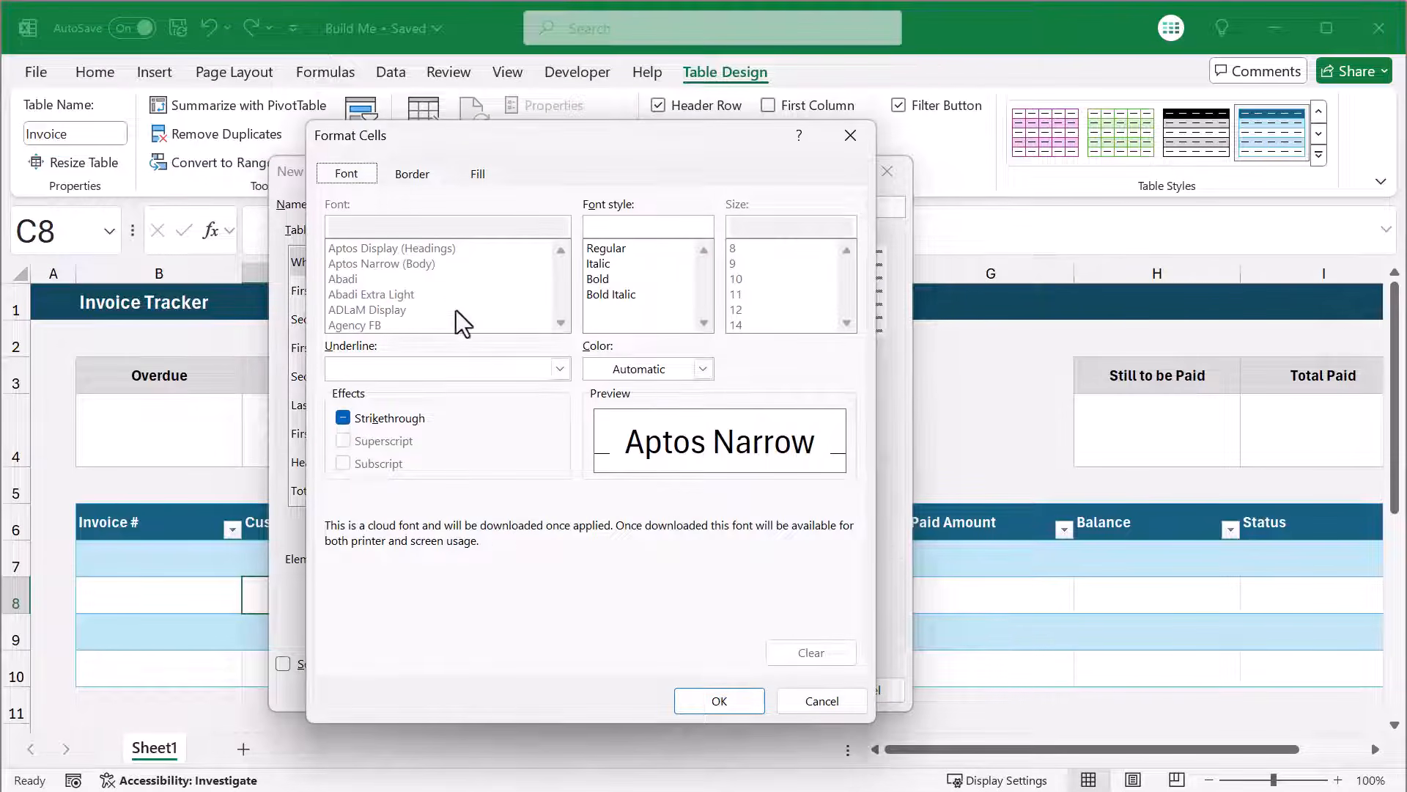
{"action": "left_click", "coordinate": [424, 179]}
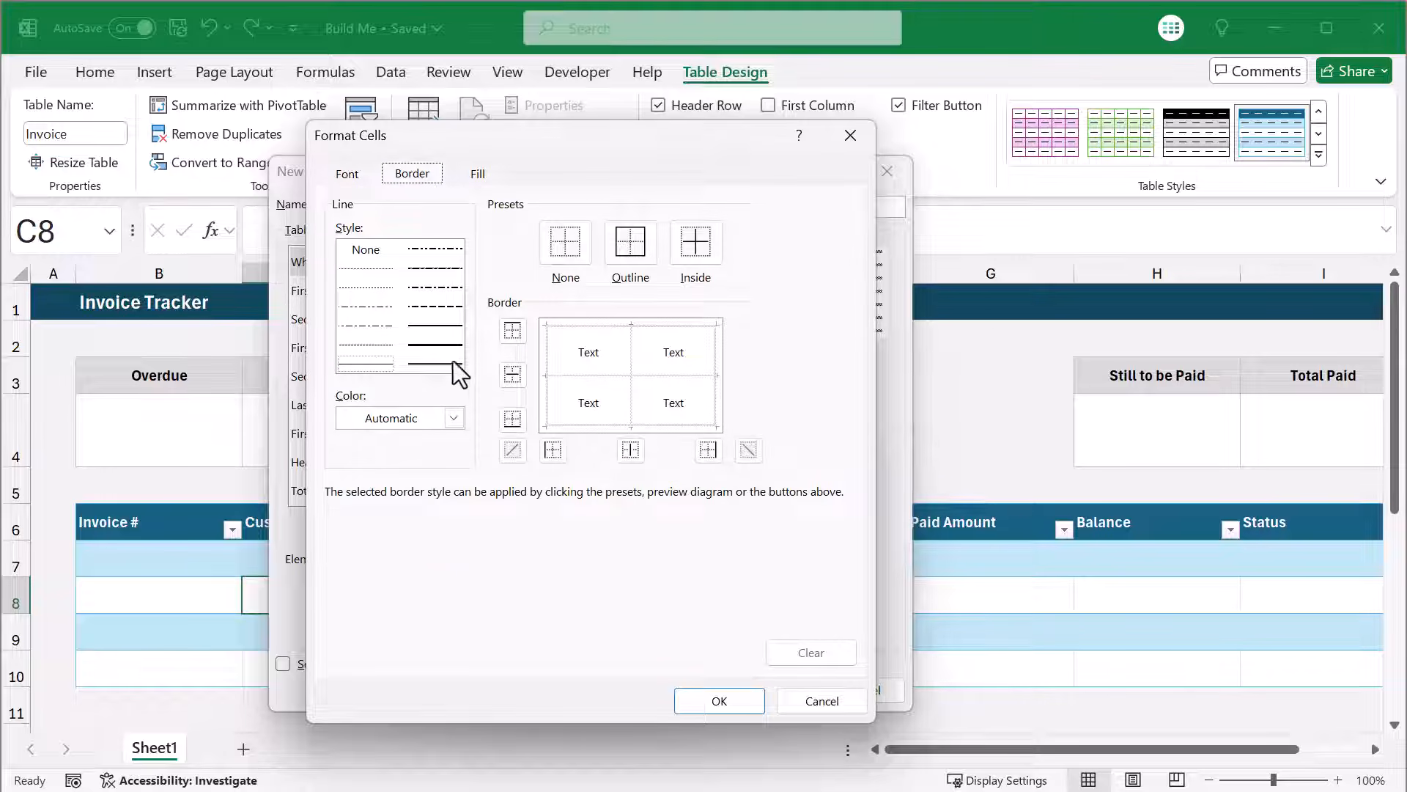
{"action": "left_click", "coordinate": [454, 418]}
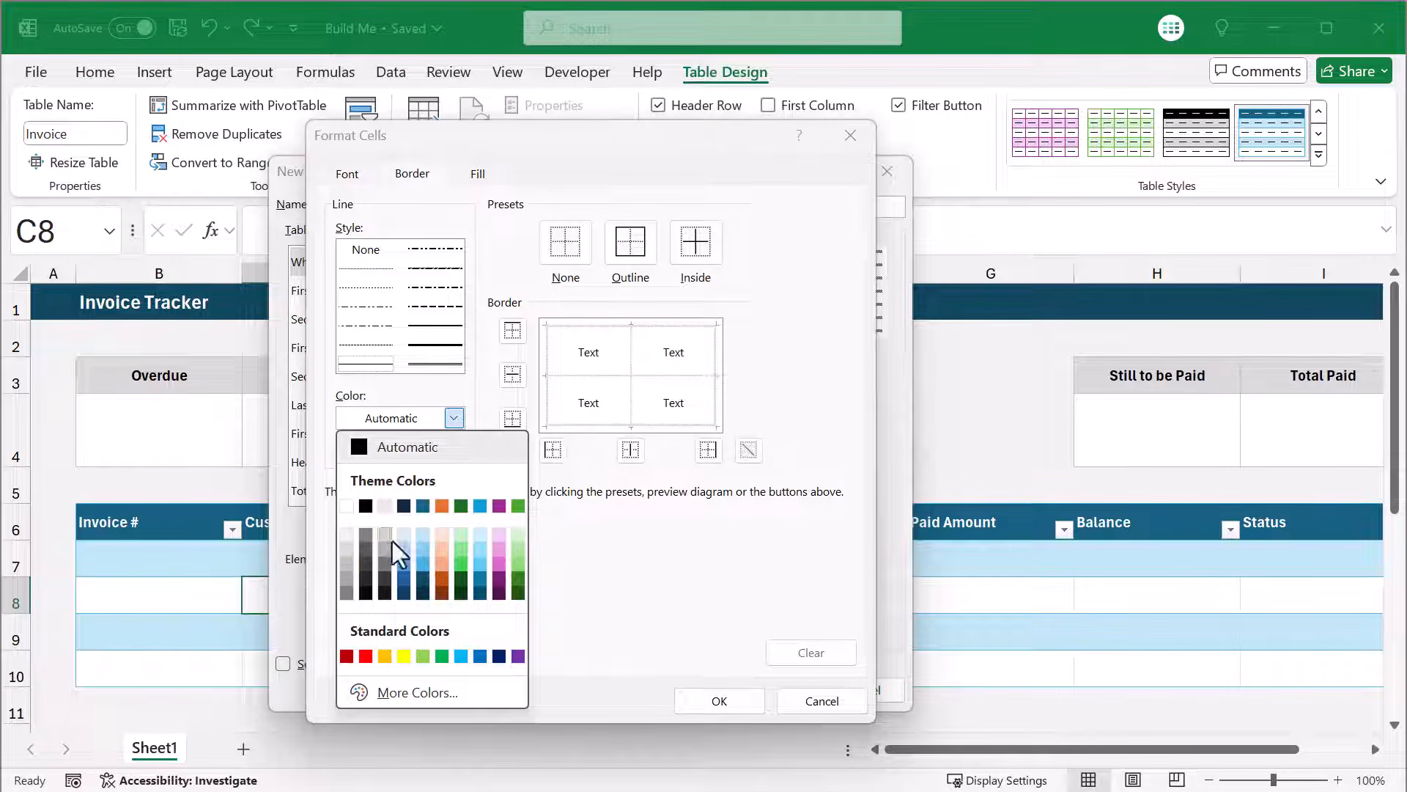
{"action": "left_click", "coordinate": [341, 564]}
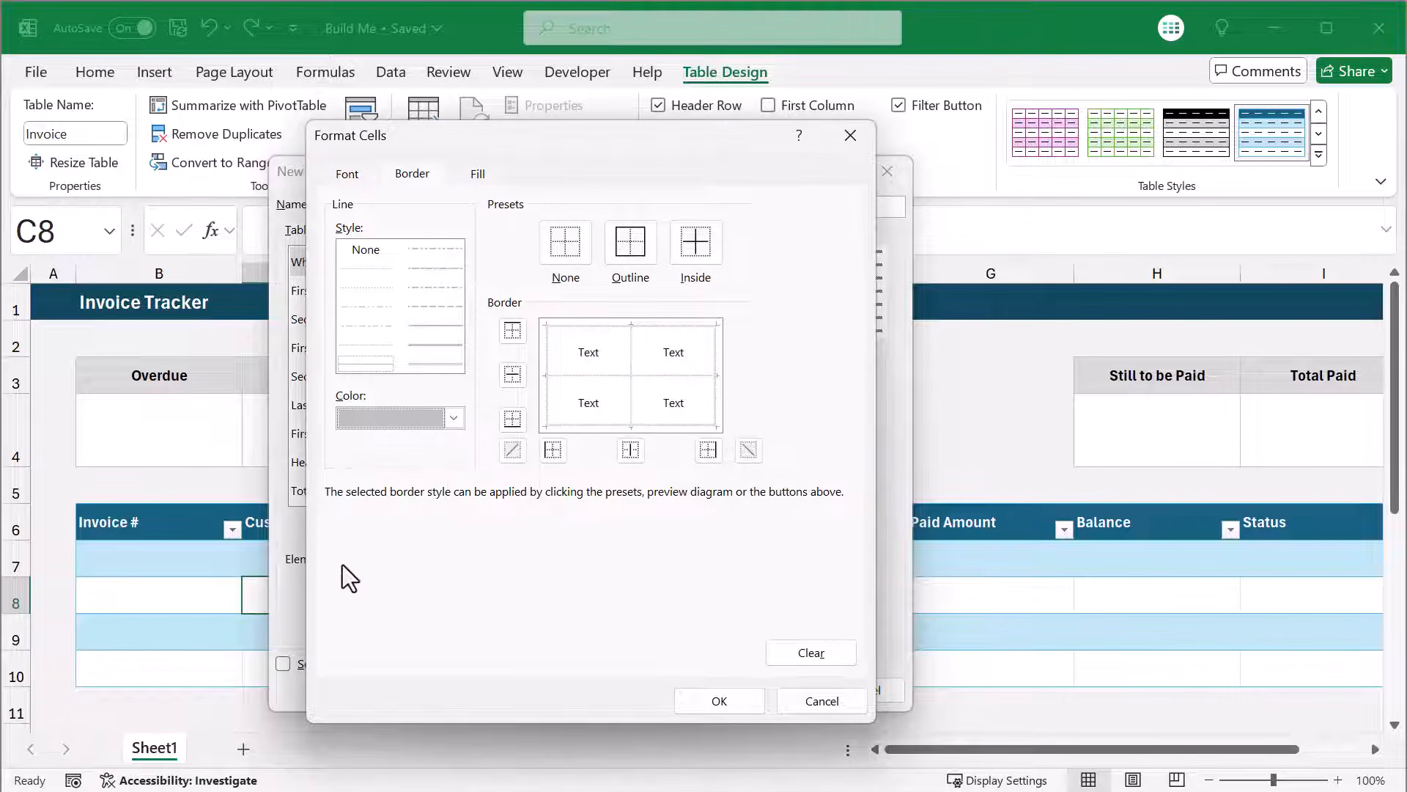
{"action": "left_click", "coordinate": [625, 249]}
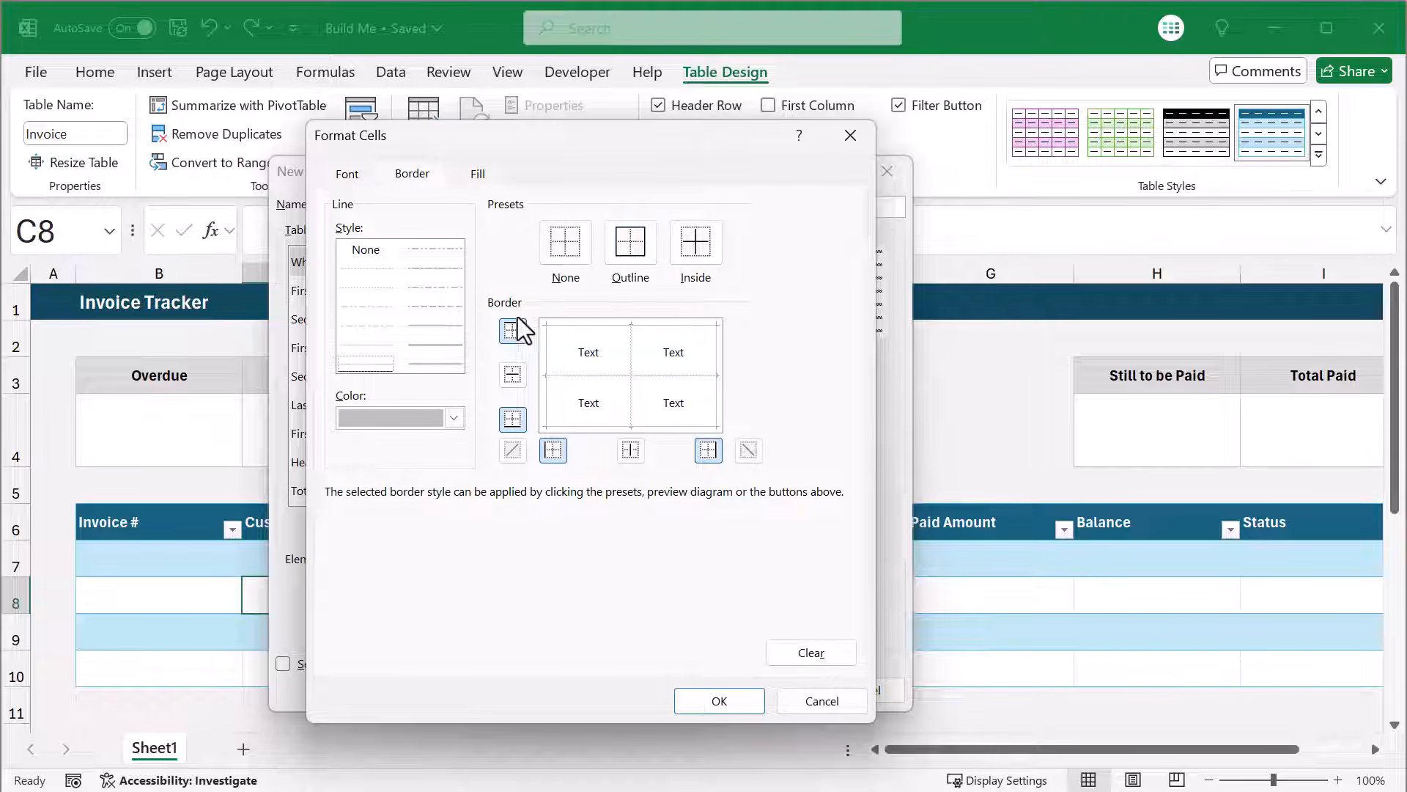
{"action": "left_click", "coordinate": [454, 417]}
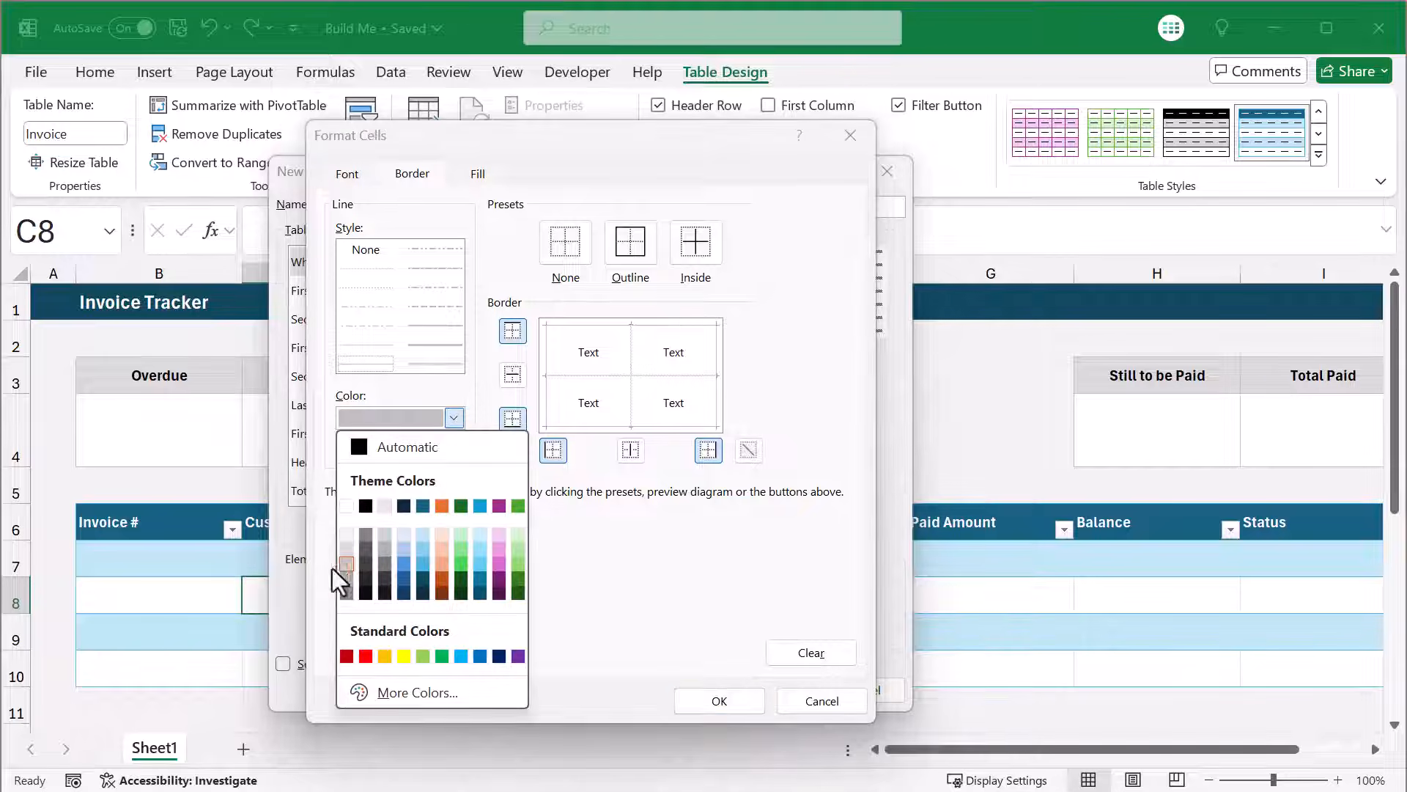
{"action": "left_click", "coordinate": [346, 550]}
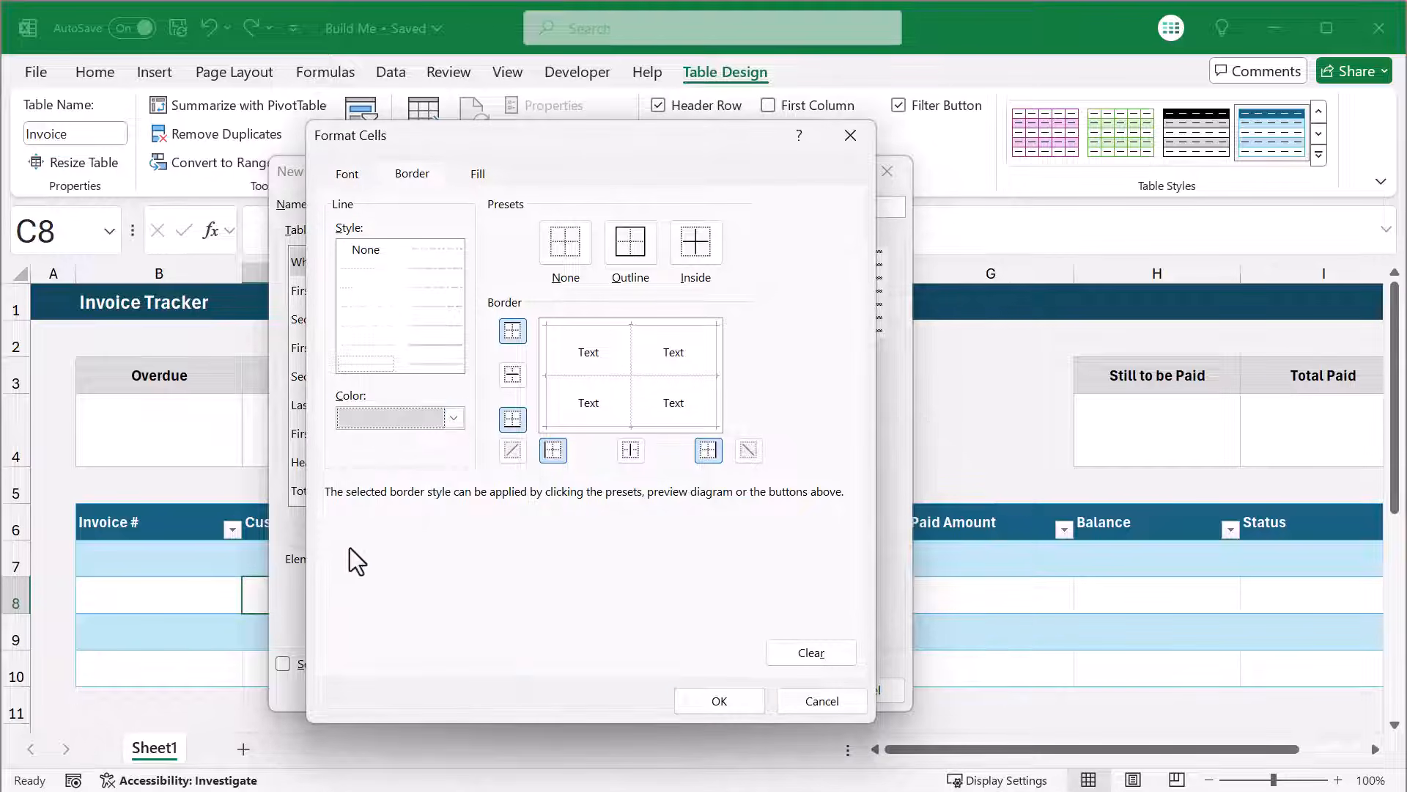
{"action": "left_click", "coordinate": [688, 252]}
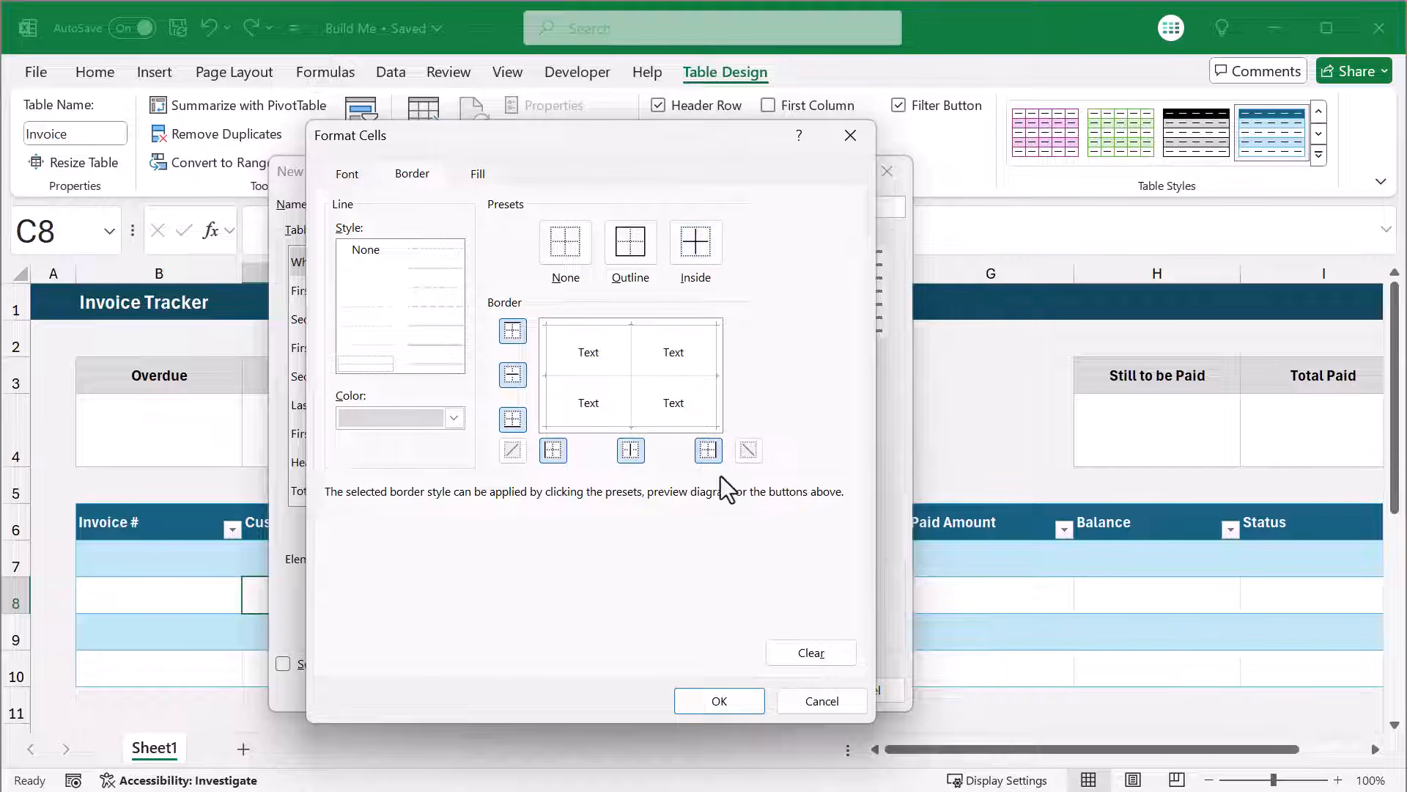
{"action": "left_click", "coordinate": [712, 695]}
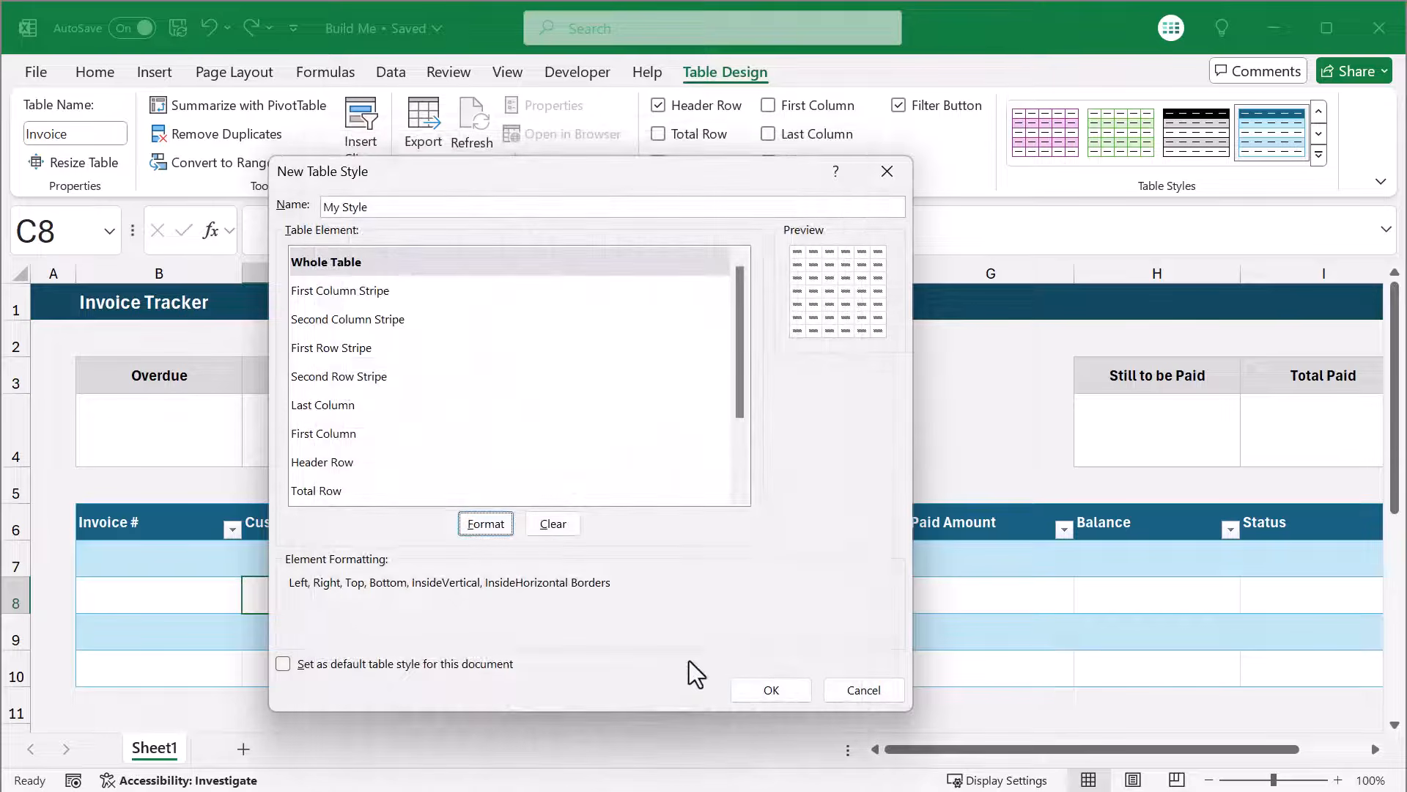
Add medium gray outline and inside borders to the style's Header Row element.
{"action": "left_click", "coordinate": [351, 463]}
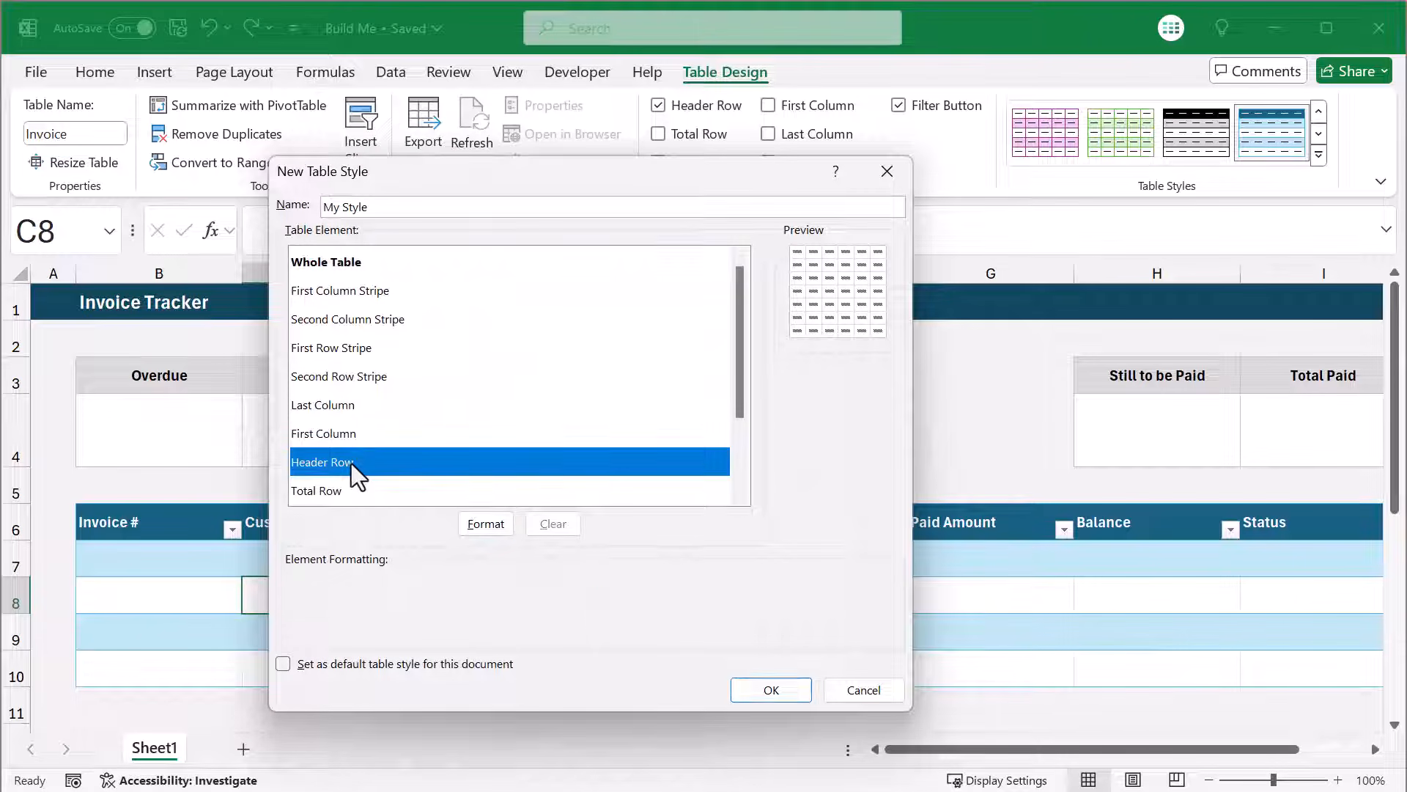
{"action": "left_click", "coordinate": [487, 525]}
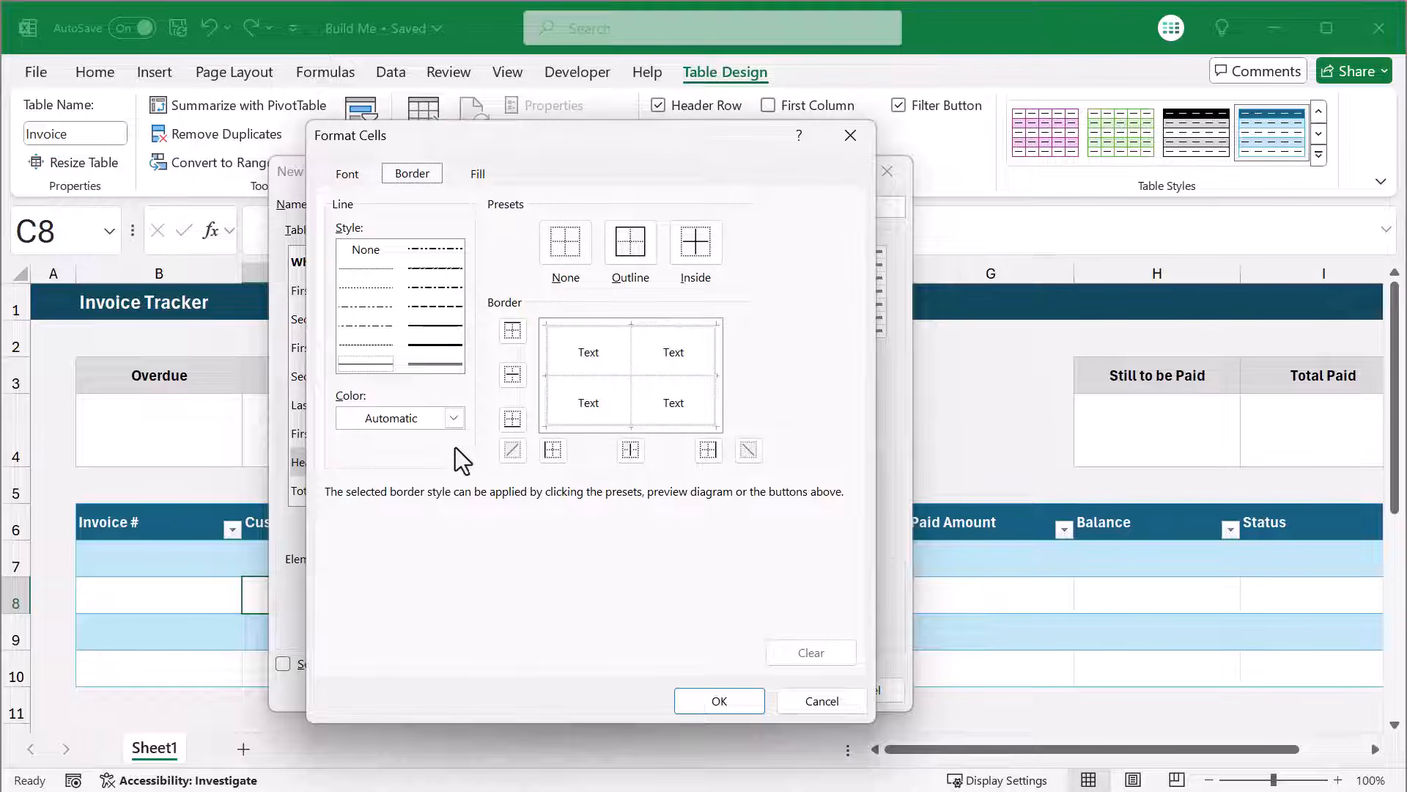
{"action": "left_click", "coordinate": [454, 418]}
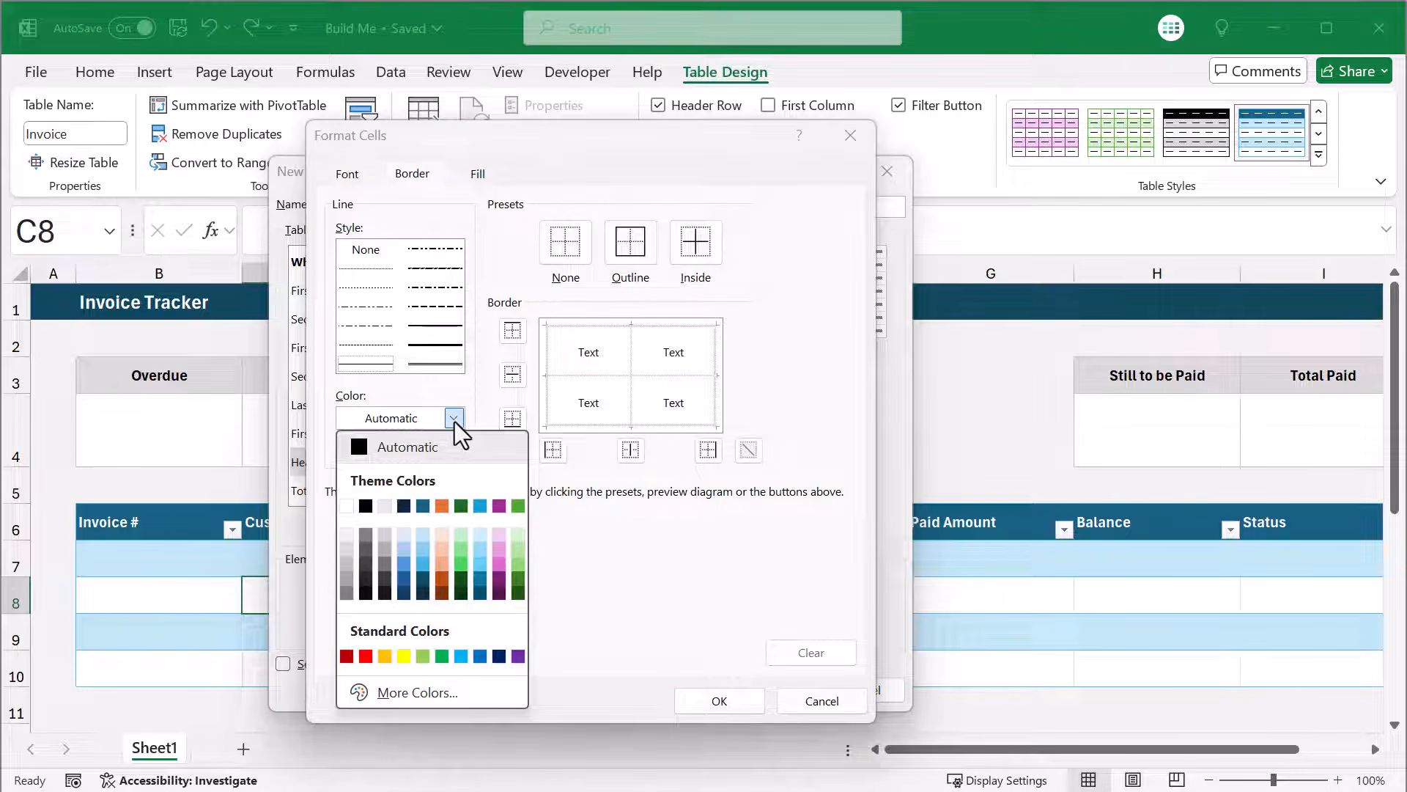
{"action": "left_click", "coordinate": [346, 564]}
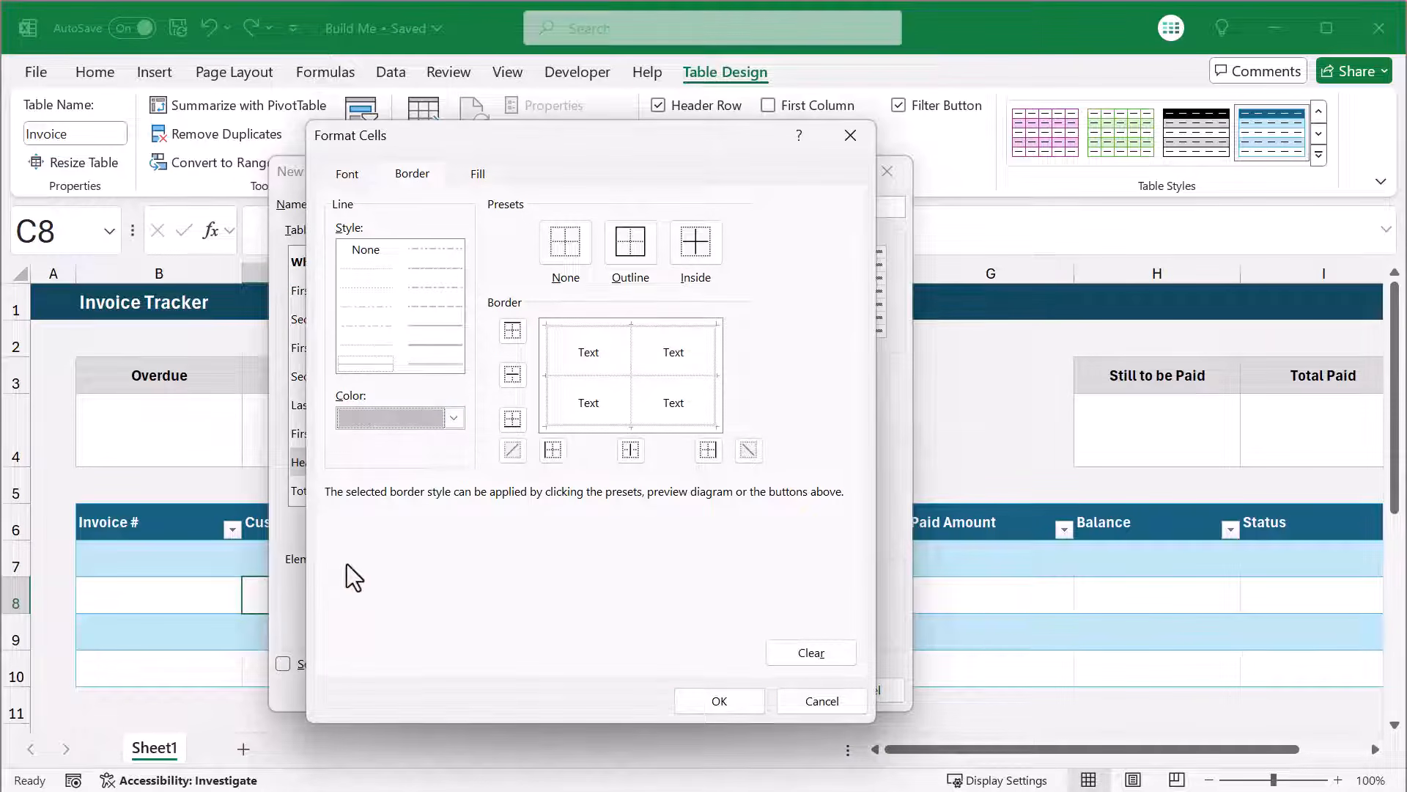
{"action": "left_click", "coordinate": [634, 259]}
{"action": "left_click", "coordinate": [697, 255]}
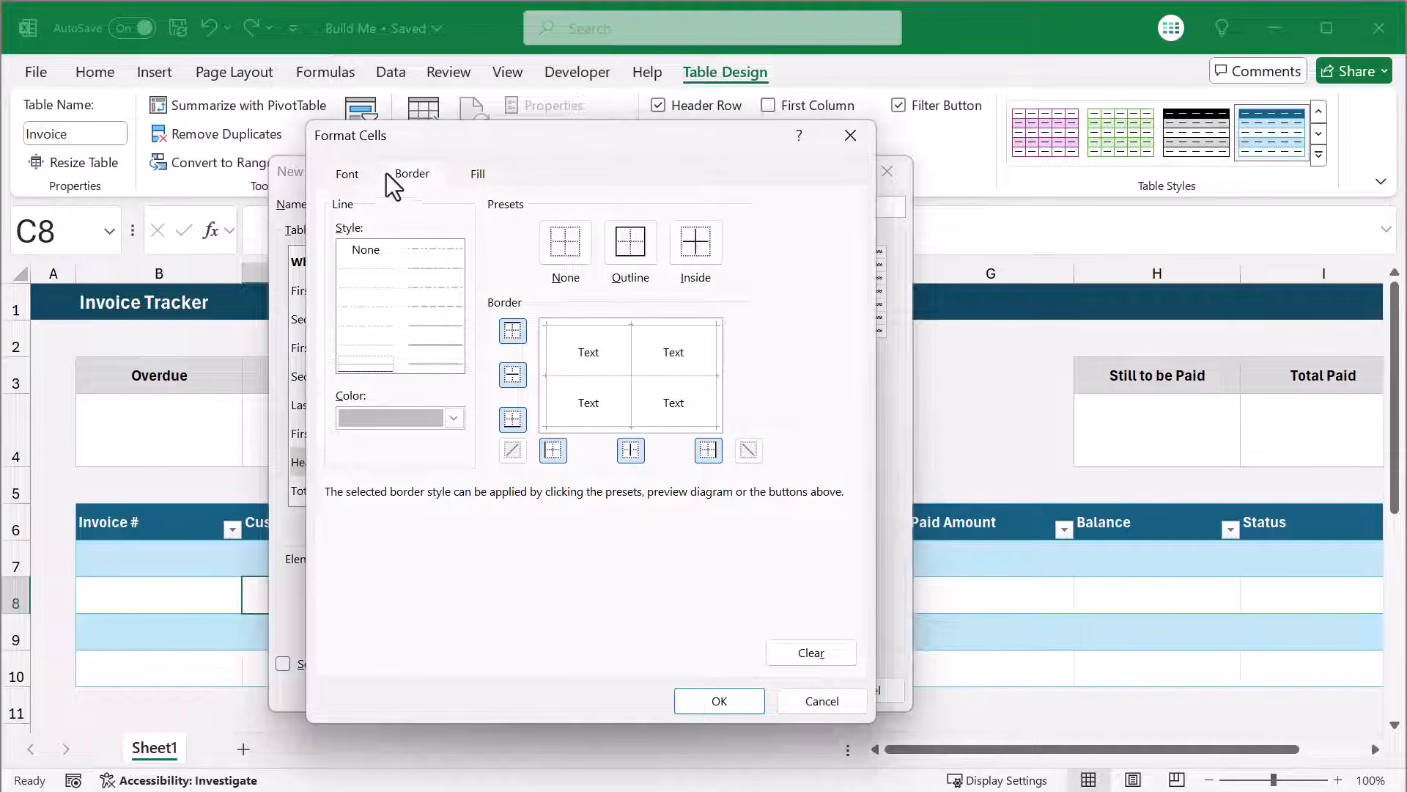
Set the Header Row element's font style to Bold and its background fill to light gray.
{"action": "left_click", "coordinate": [363, 173]}
{"action": "left_click", "coordinate": [603, 277]}
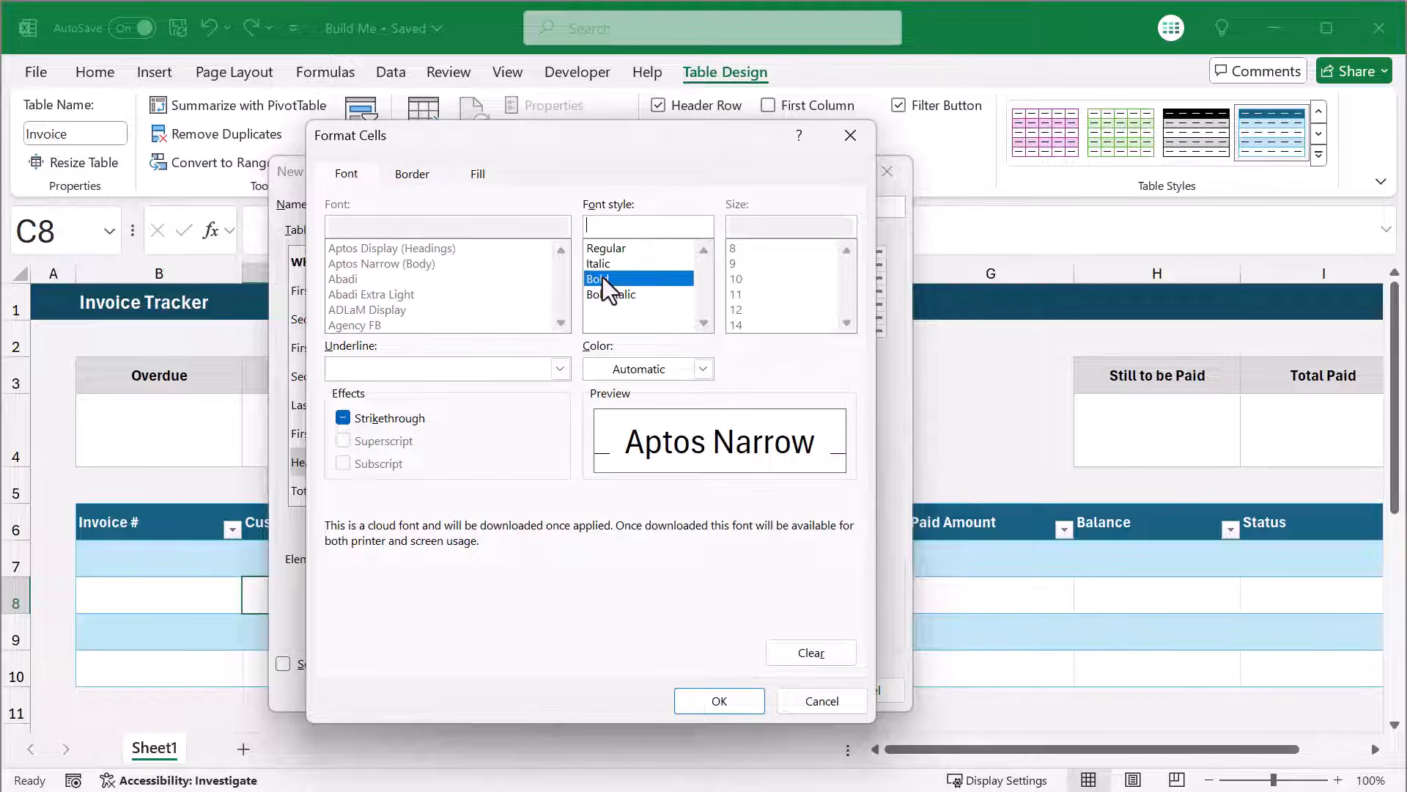
{"action": "left_click", "coordinate": [484, 178]}
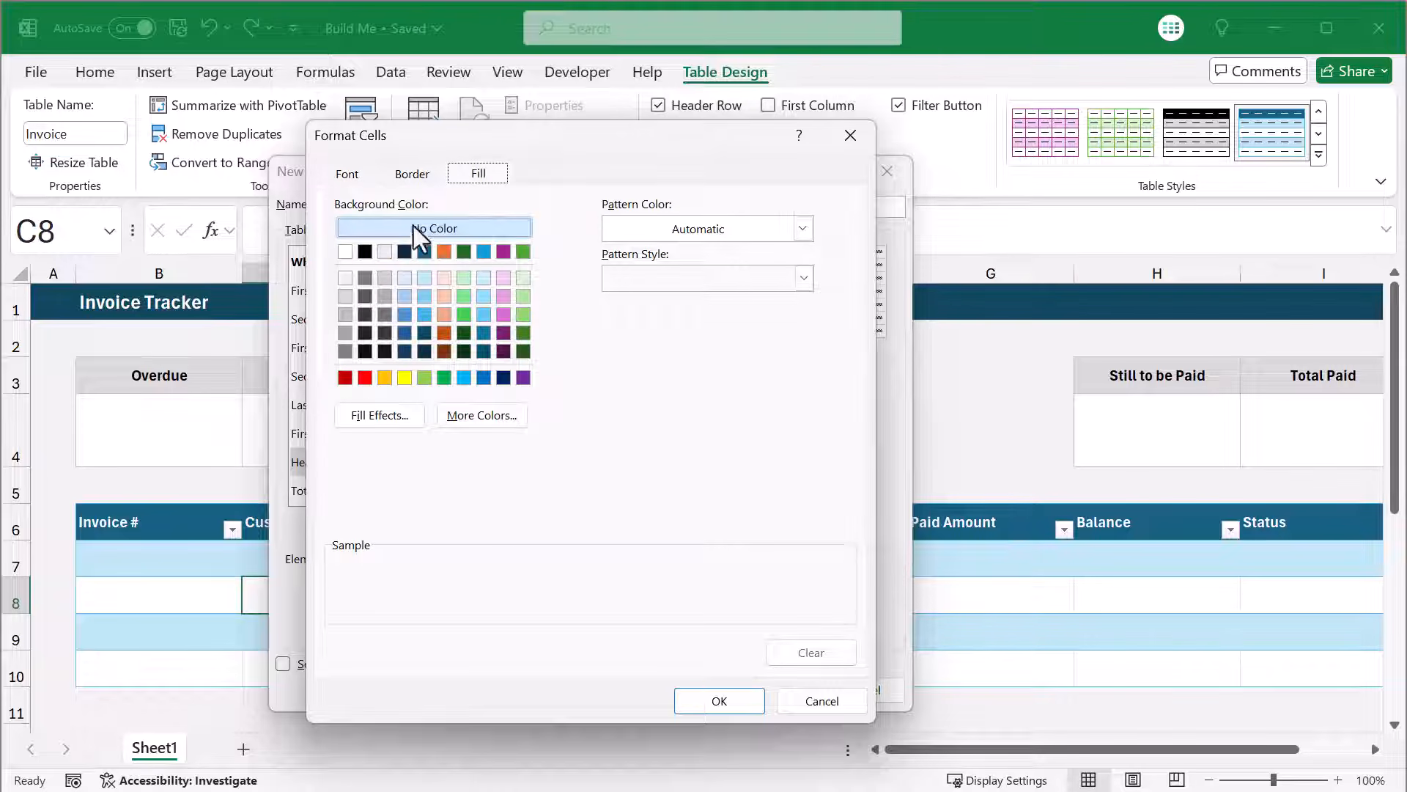
{"action": "left_click", "coordinate": [348, 298]}
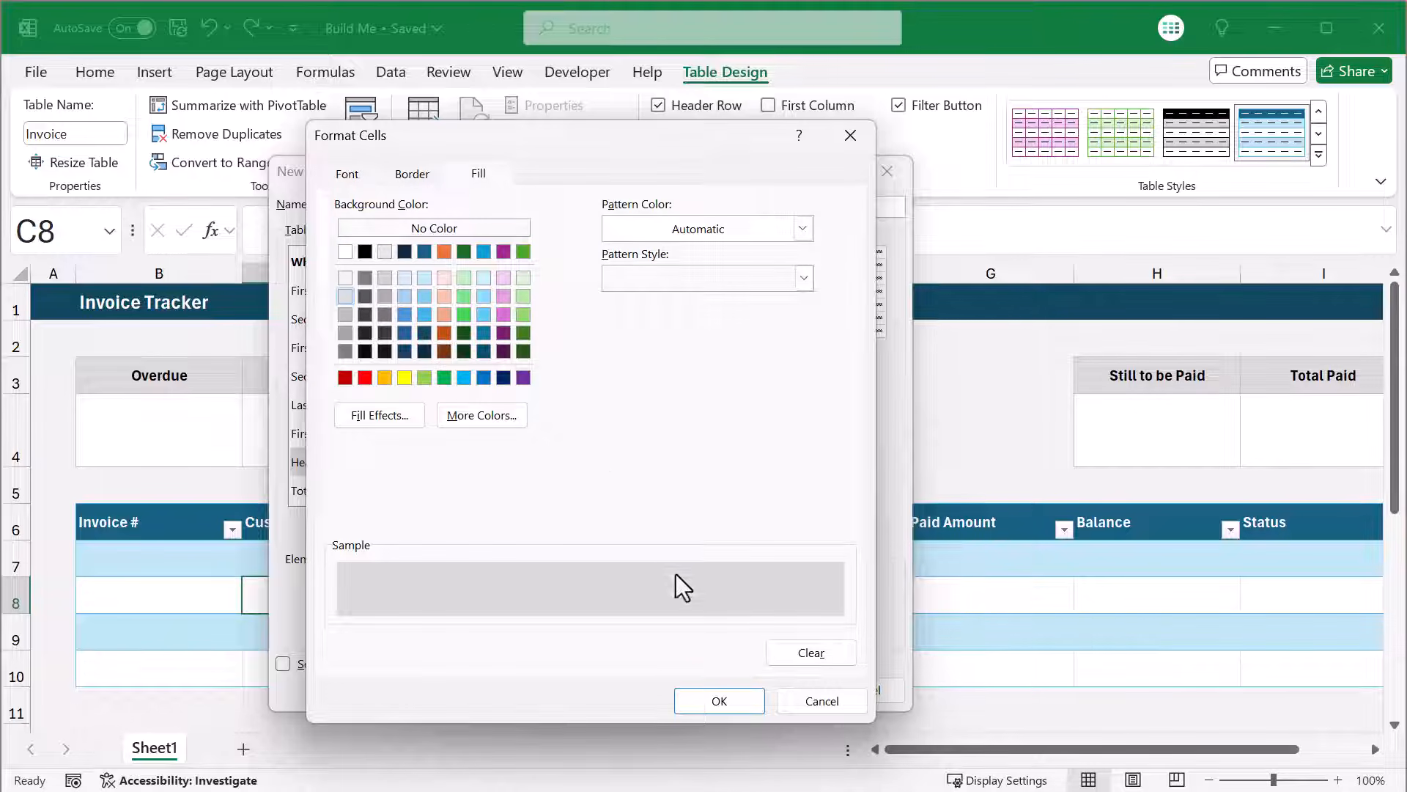
{"action": "left_click", "coordinate": [719, 700]}
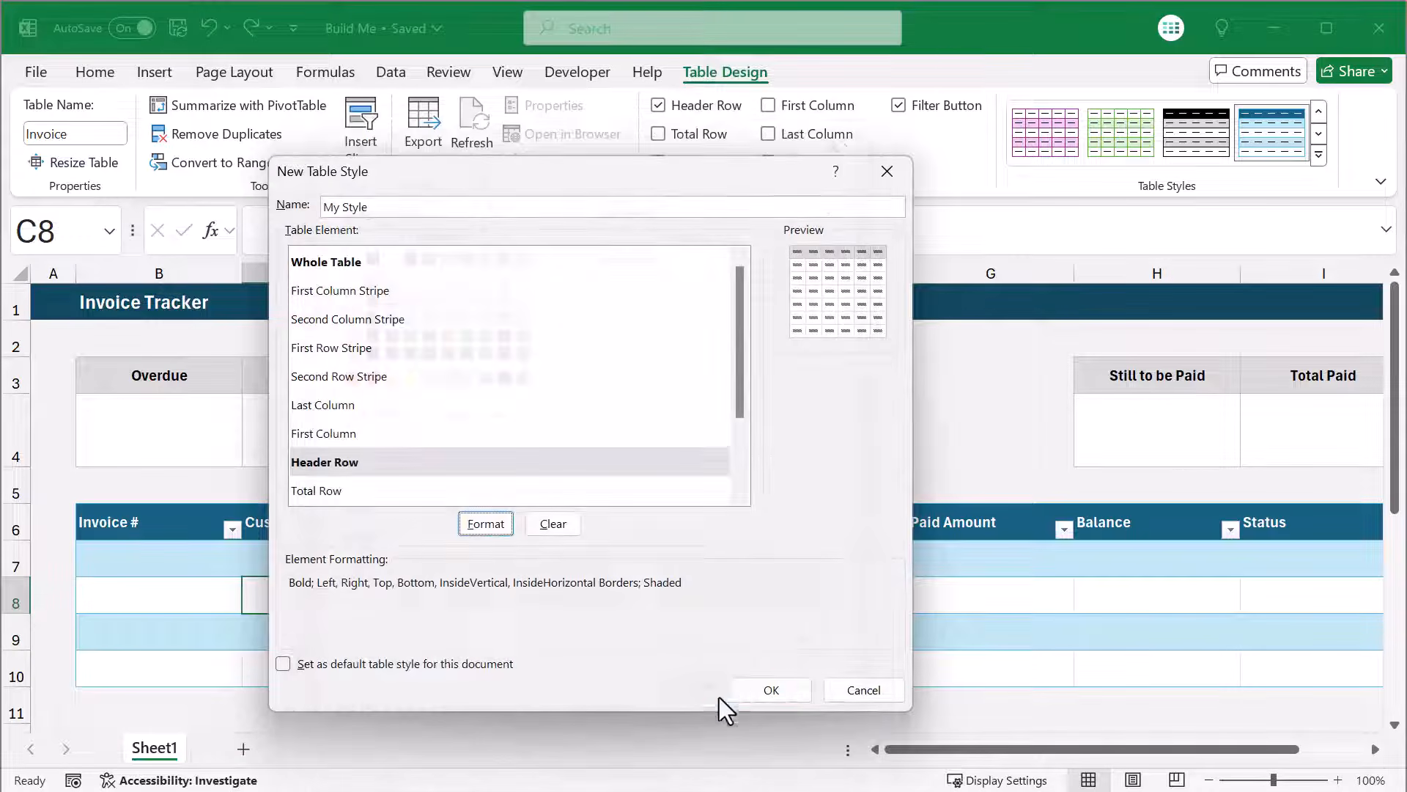
Save the My Style table style and apply it to the Invoice table.
{"action": "left_click", "coordinate": [759, 689]}
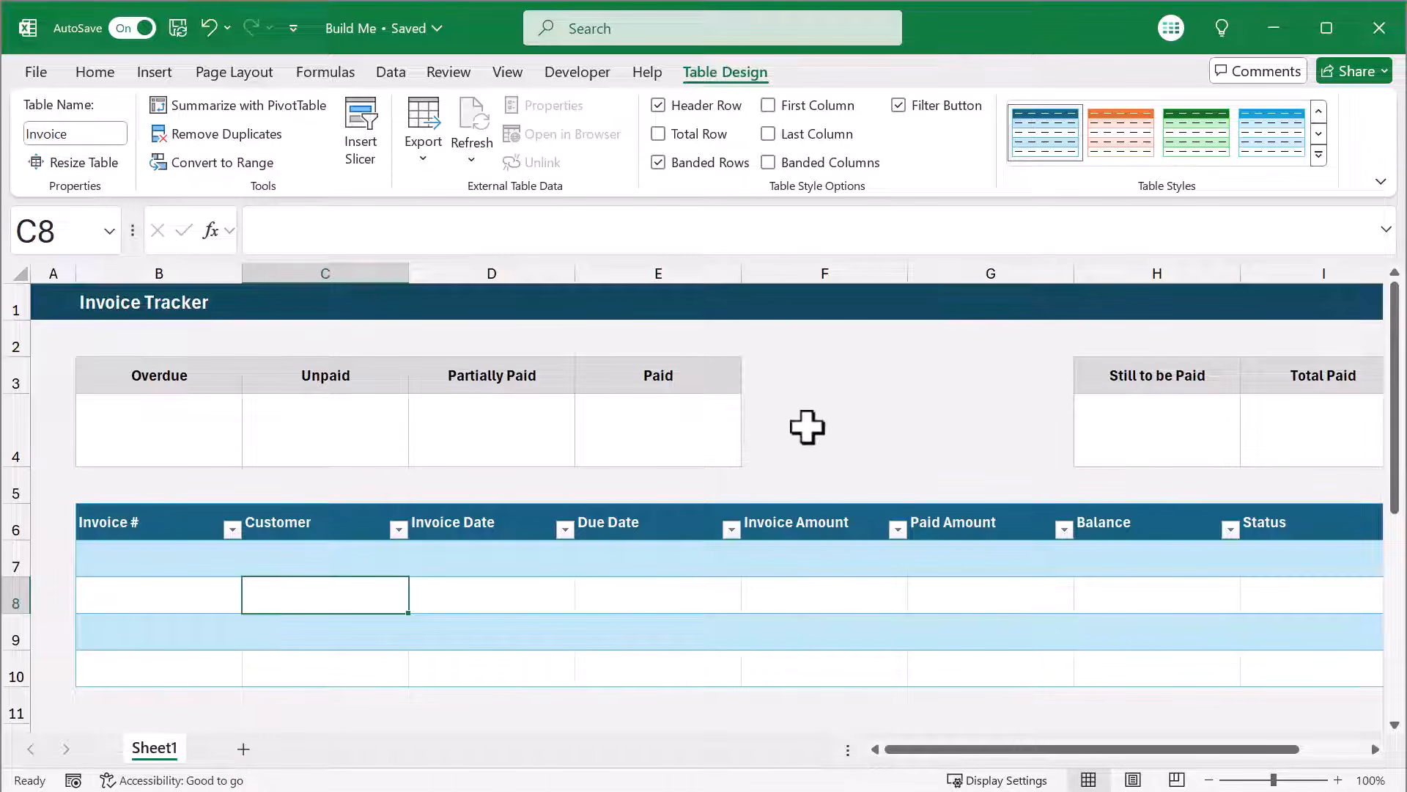
{"action": "left_click", "coordinate": [1319, 155]}
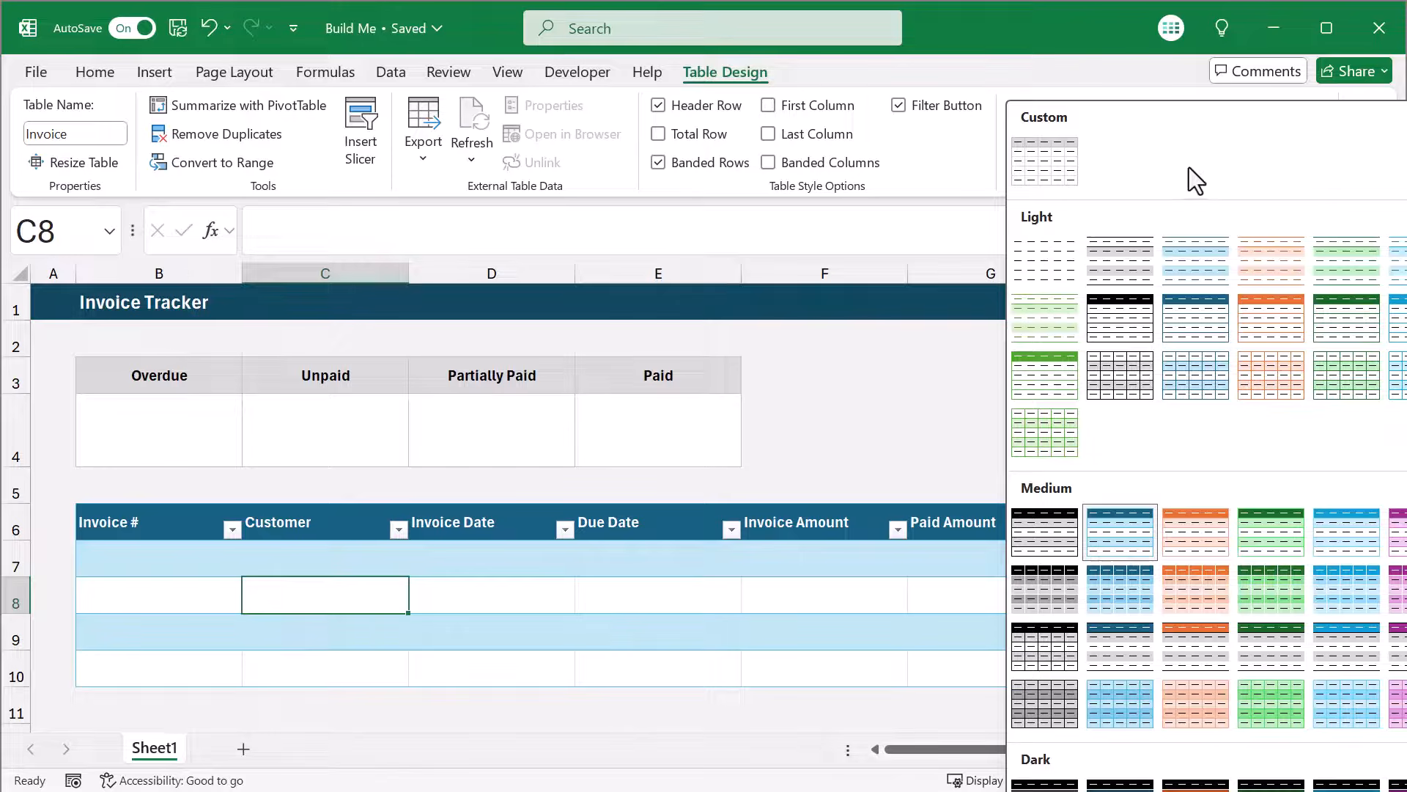
{"action": "left_click", "coordinate": [1051, 161]}
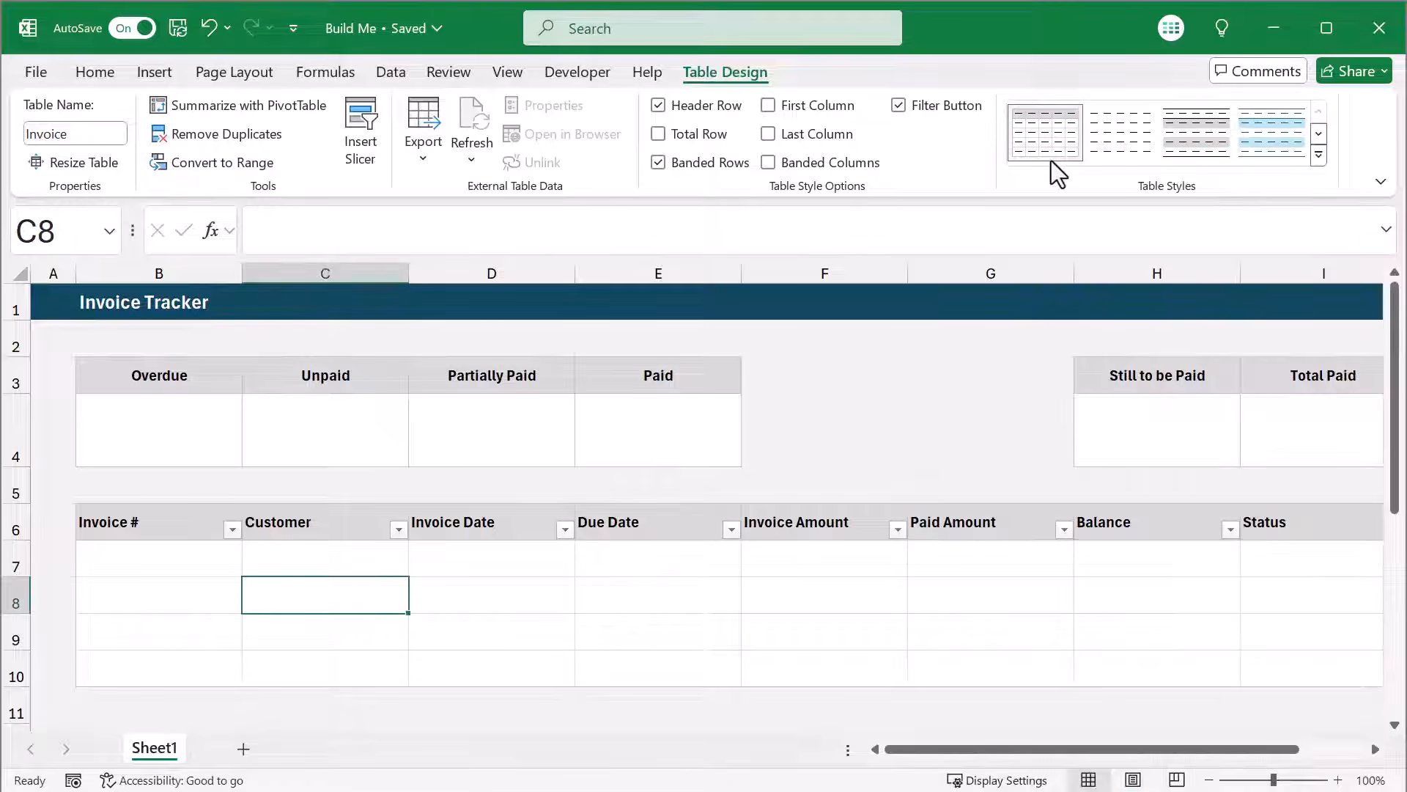
Turn off the filter buttons in the Invoice table's header row.
{"action": "left_click", "coordinate": [232, 529]}
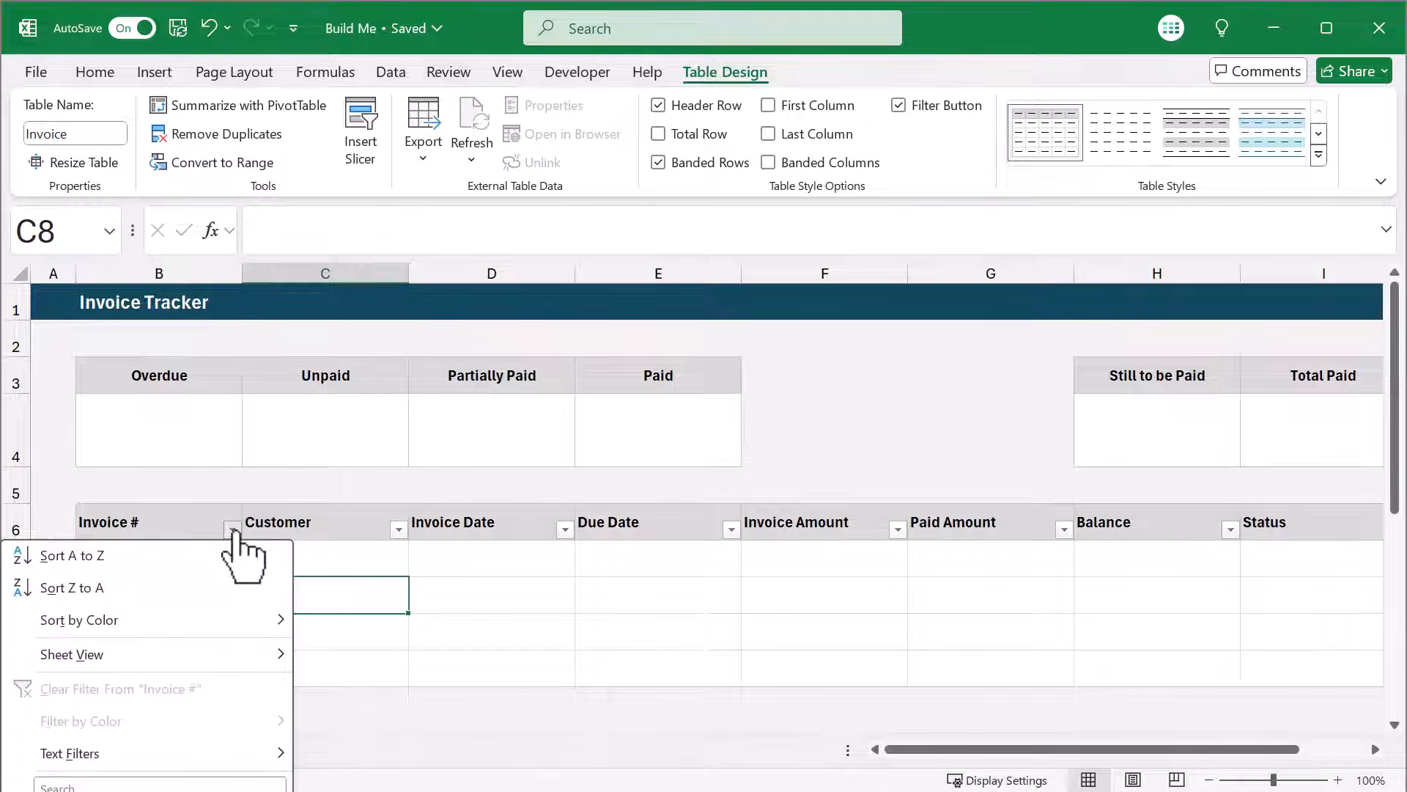
{"action": "left_click", "coordinate": [398, 530]}
{"action": "left_click", "coordinate": [399, 529]}
{"action": "left_click", "coordinate": [399, 529]}
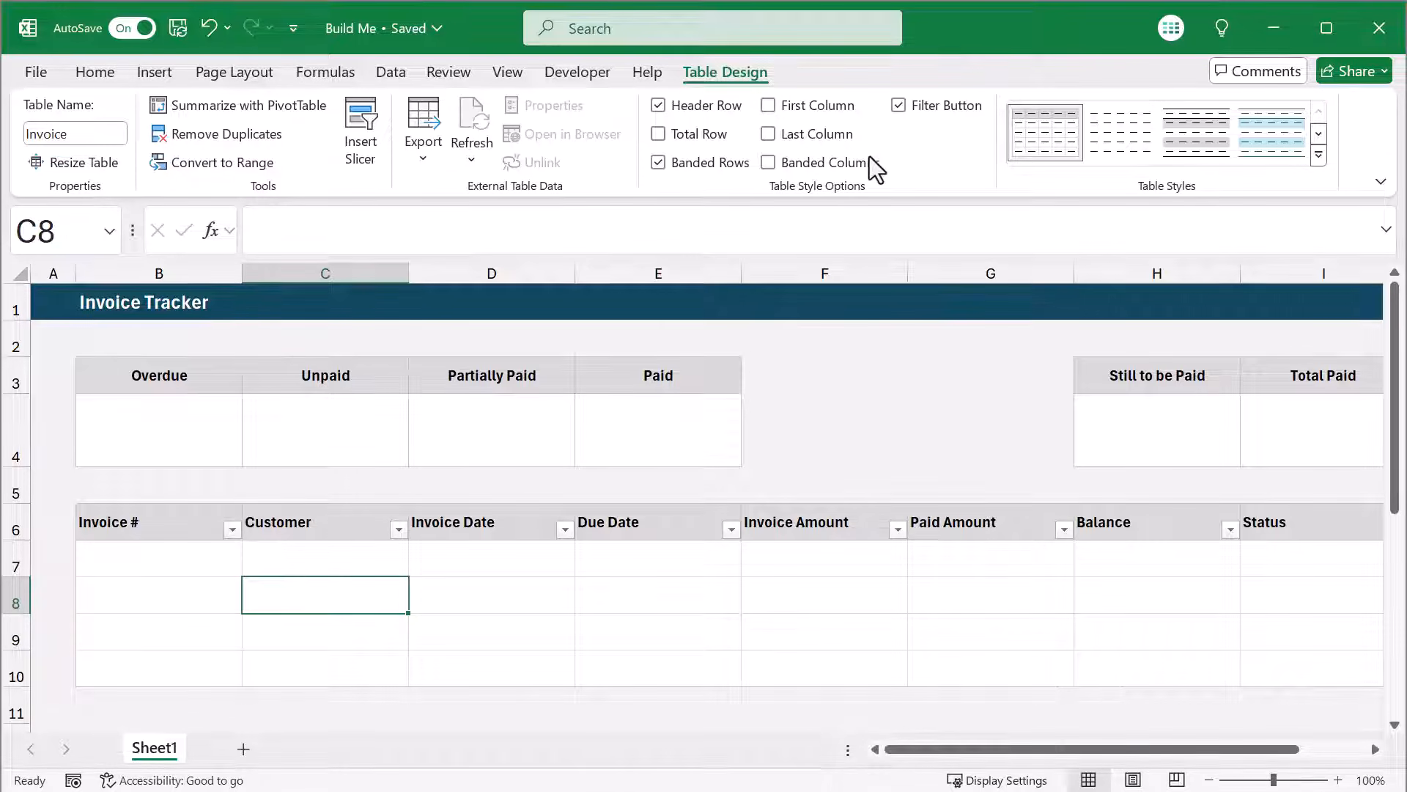
{"action": "left_click", "coordinate": [899, 106]}
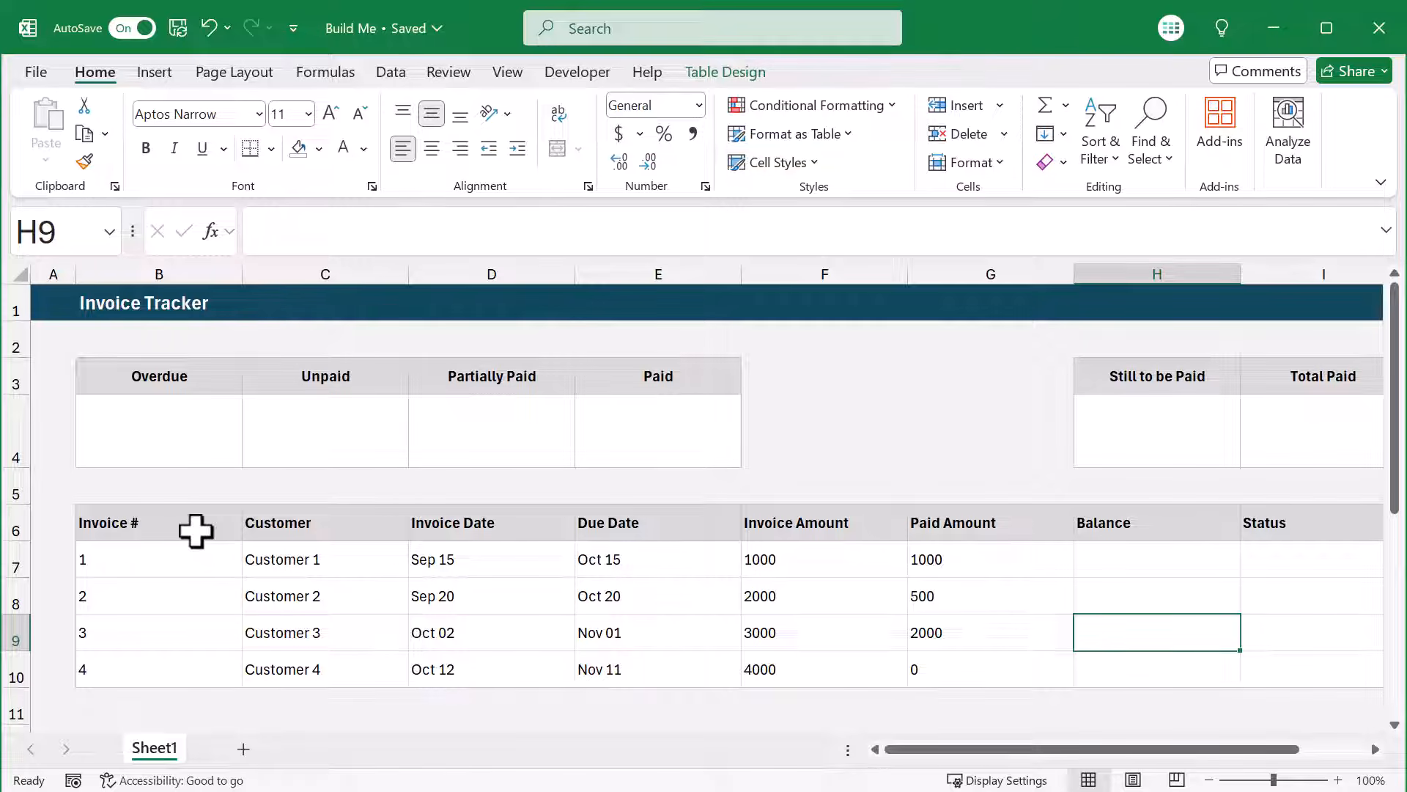
Apply the custom number format 0000 to the values in the Invoice # column.
{"action": "left_click", "coordinate": [169, 495]}
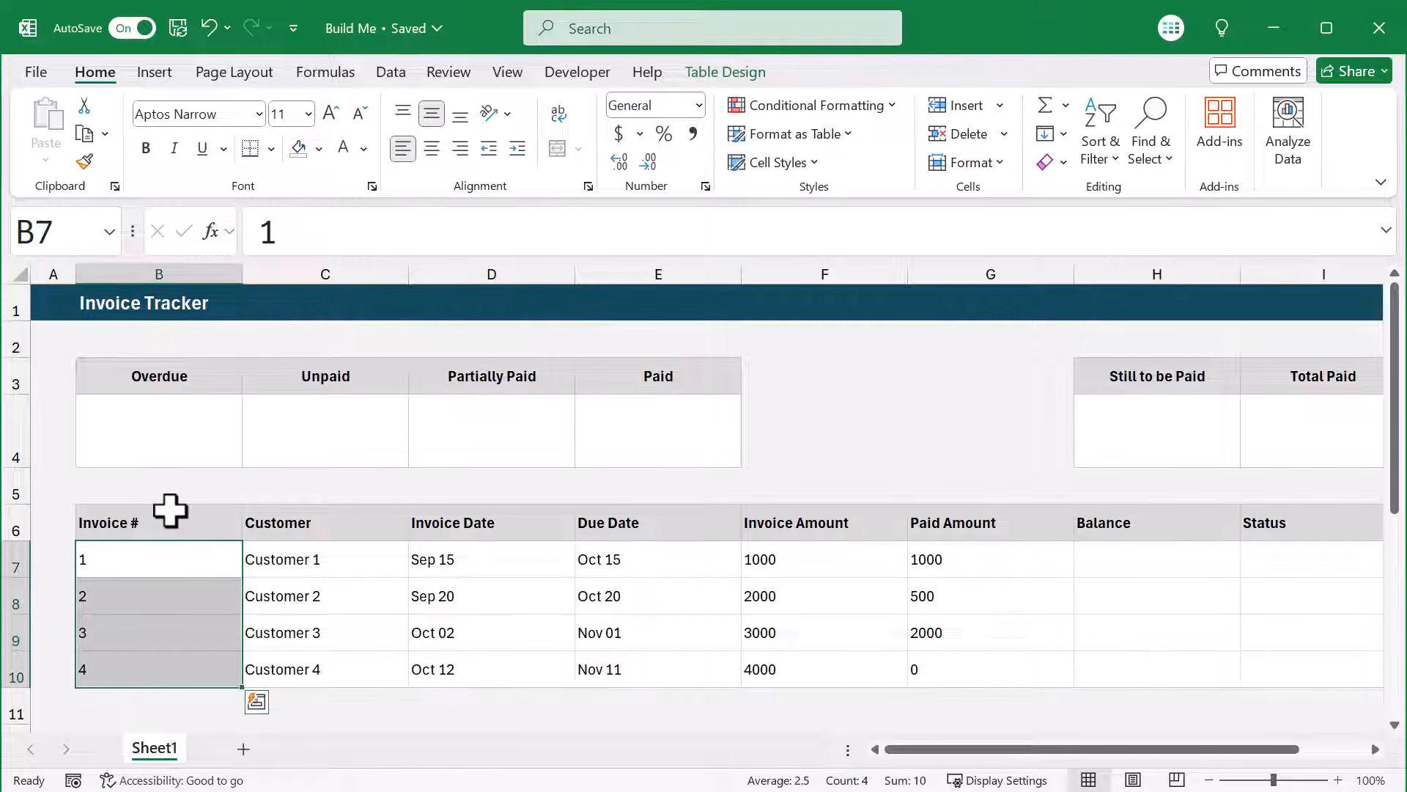
{"action": "right_click", "coordinate": [153, 560]}
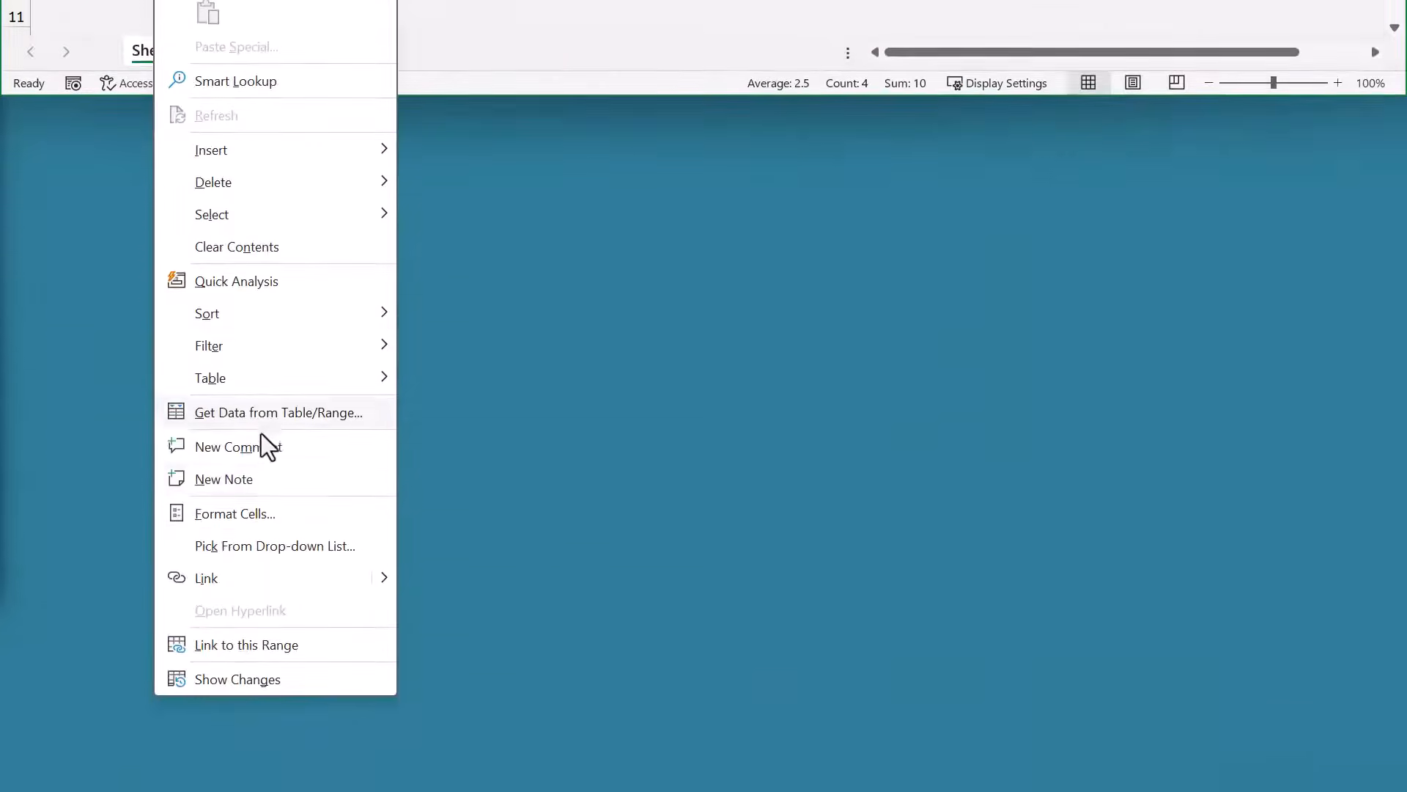
{"action": "left_click", "coordinate": [265, 514]}
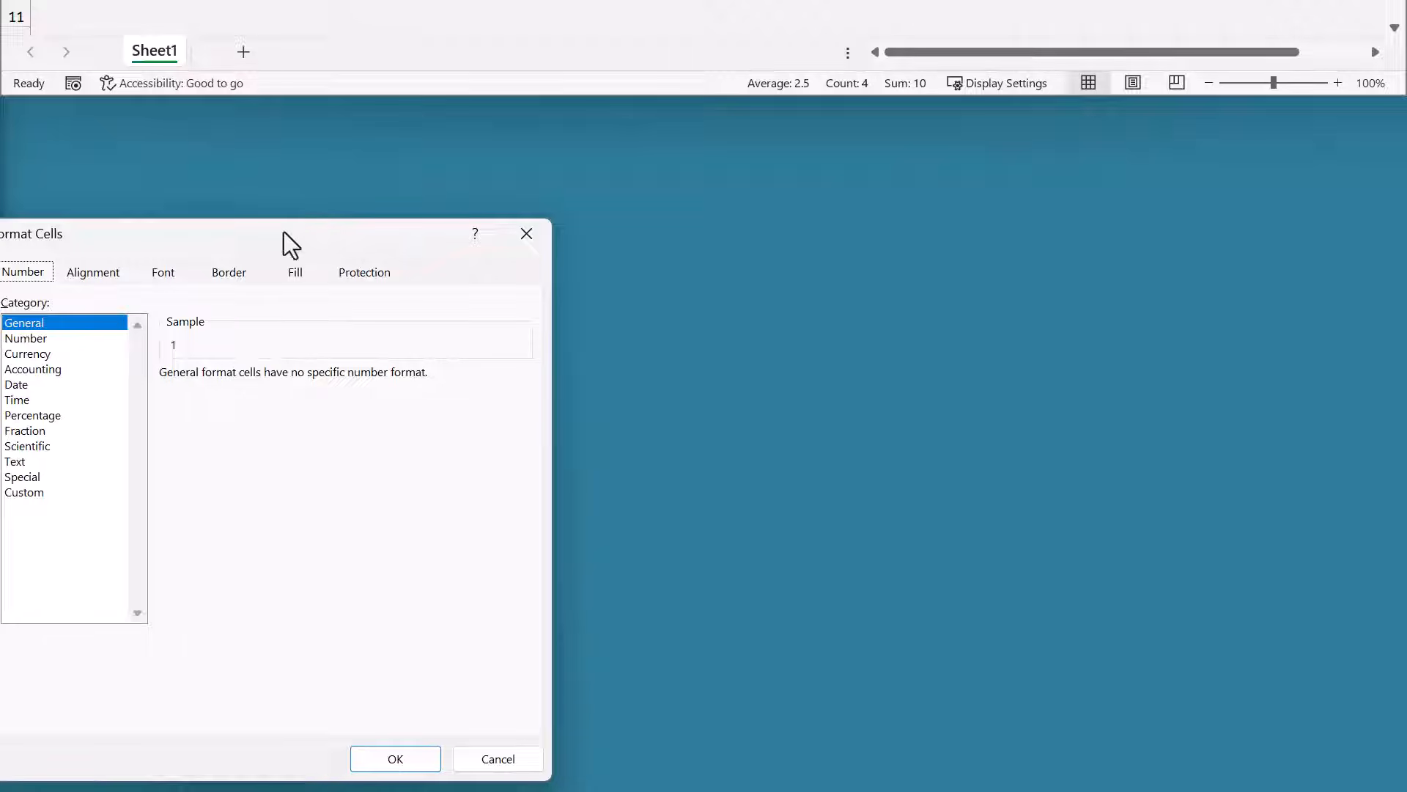
{"action": "left_click_drag", "start_coordinate": [284, 232], "coordinate": [504, 168]}
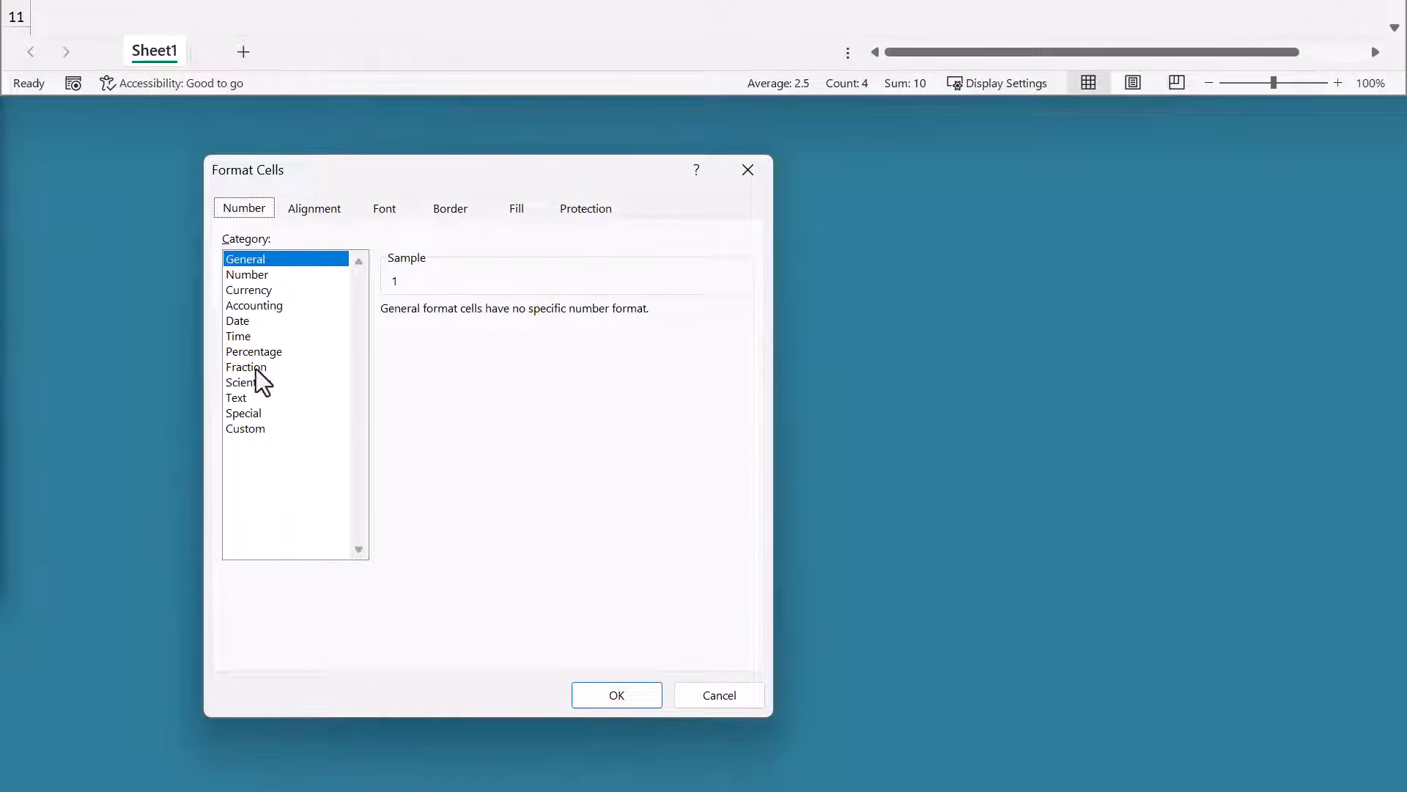
{"action": "left_click", "coordinate": [252, 429]}
{"action": "left_click_drag", "start_coordinate": [448, 330], "coordinate": [384, 330]}
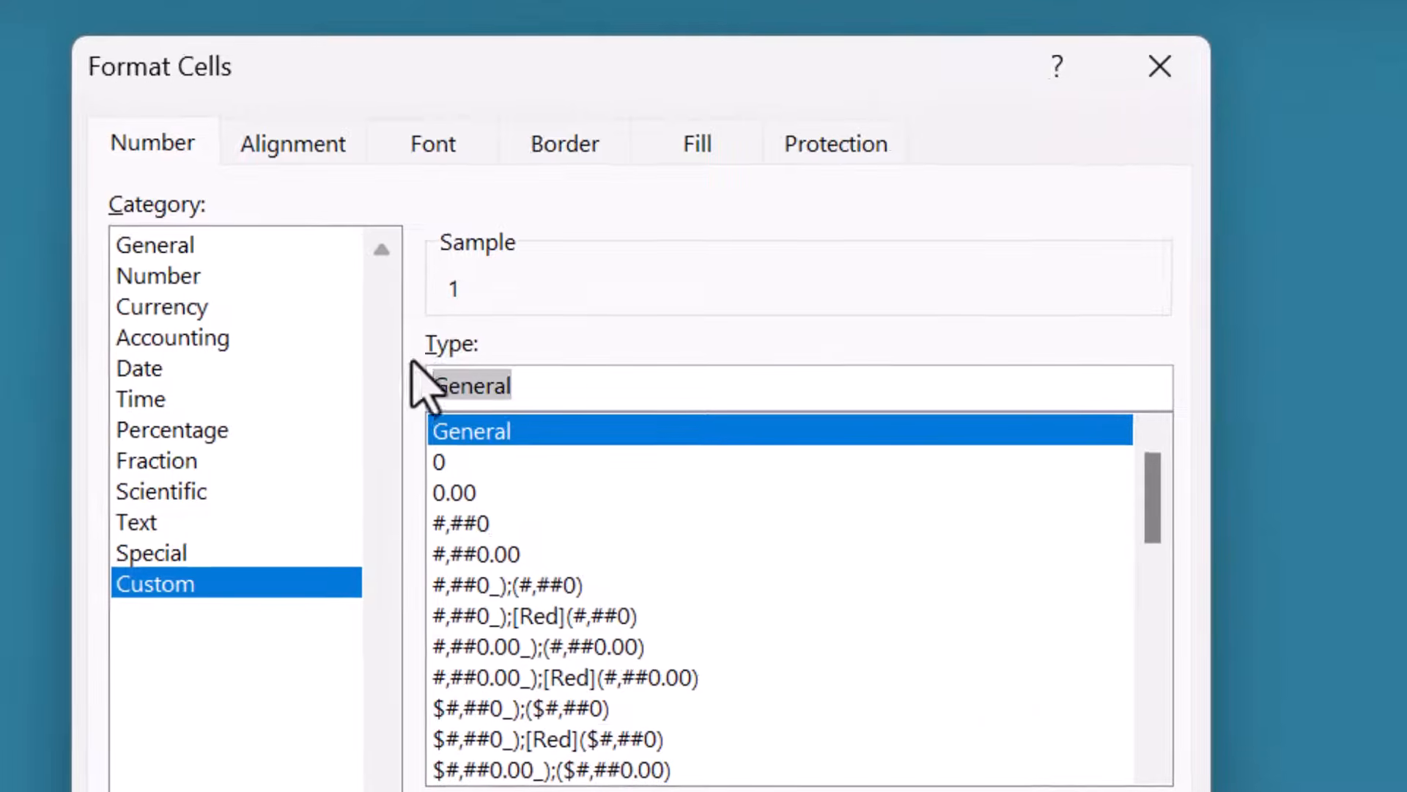
{"action": "key", "text": "BackSpace"}
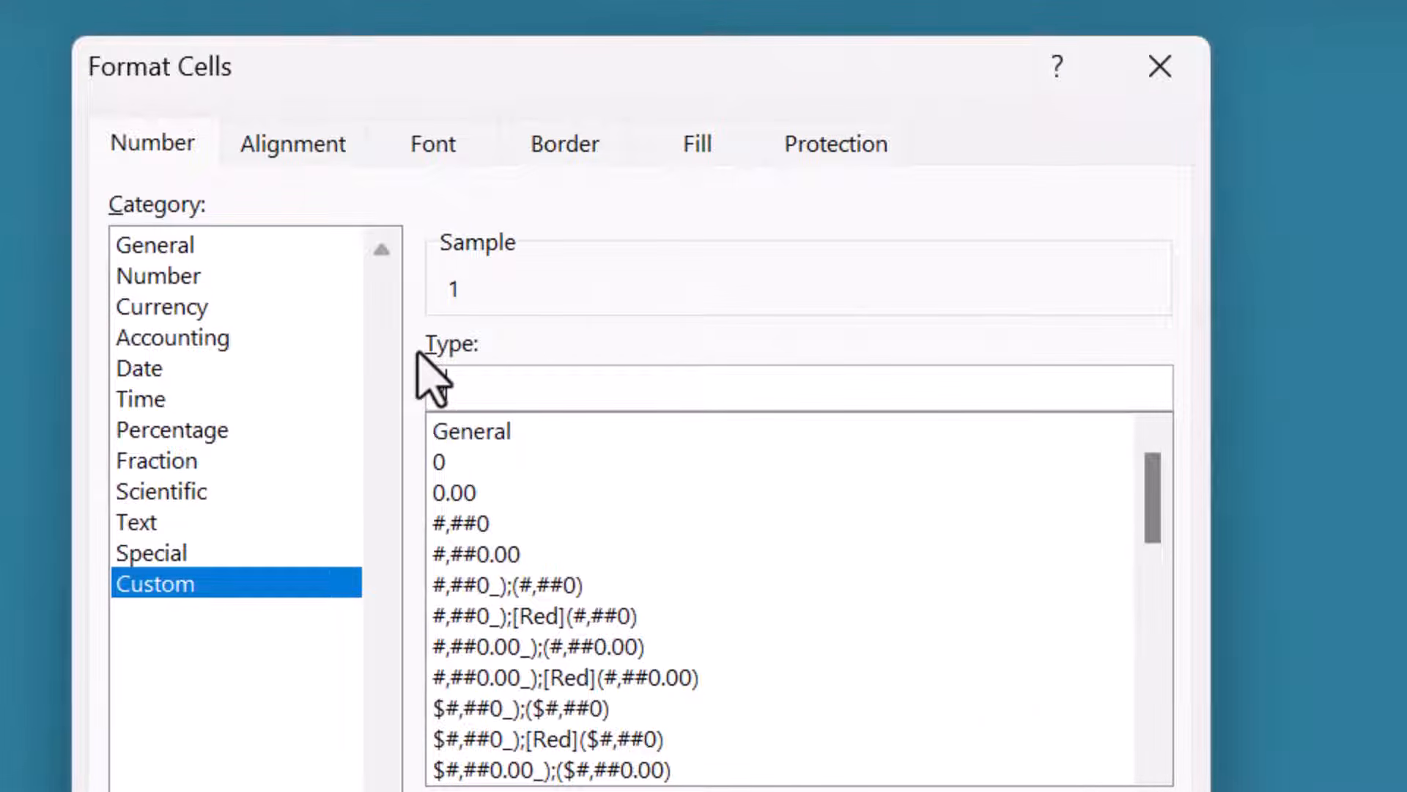
{"action": "type", "text": "000"}
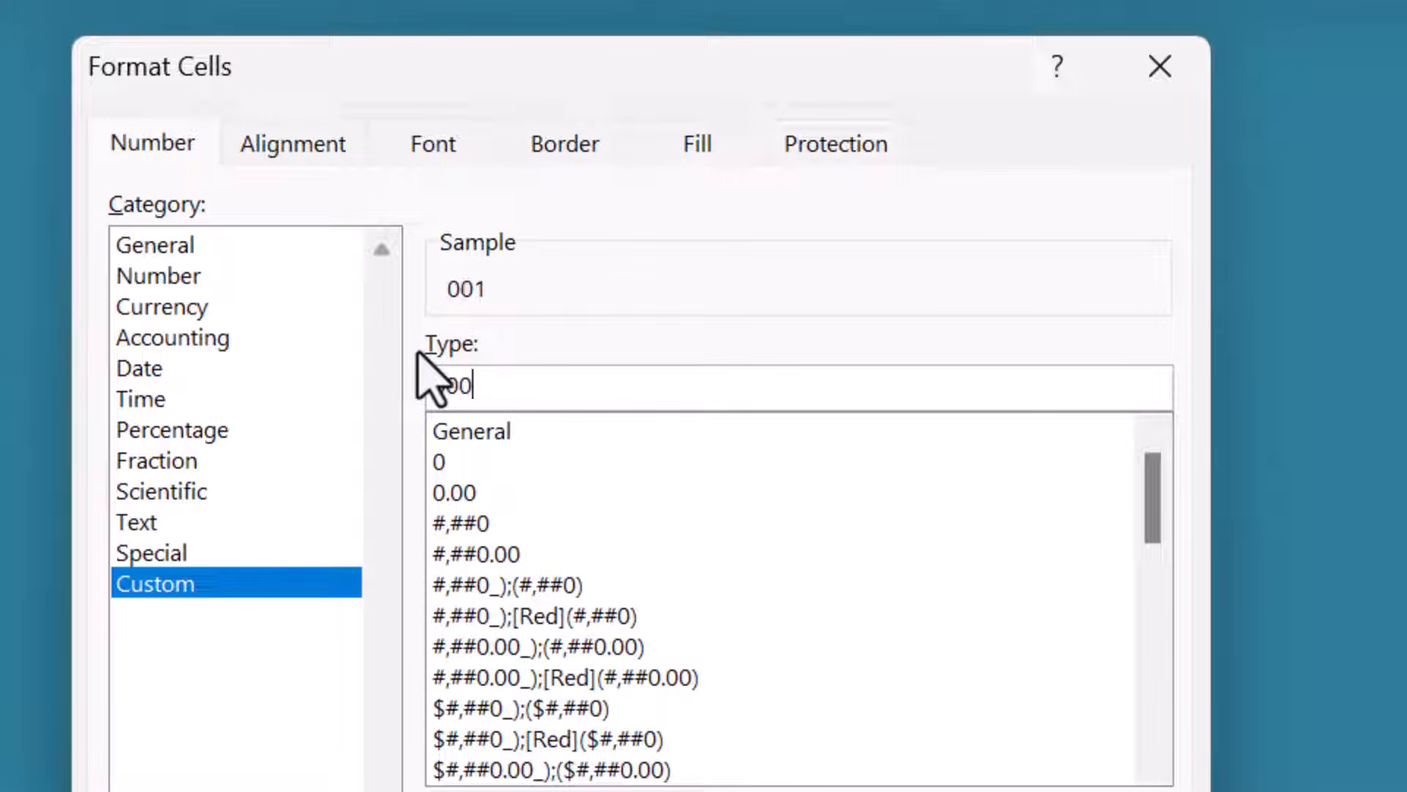
{"action": "type", "text": "00"}
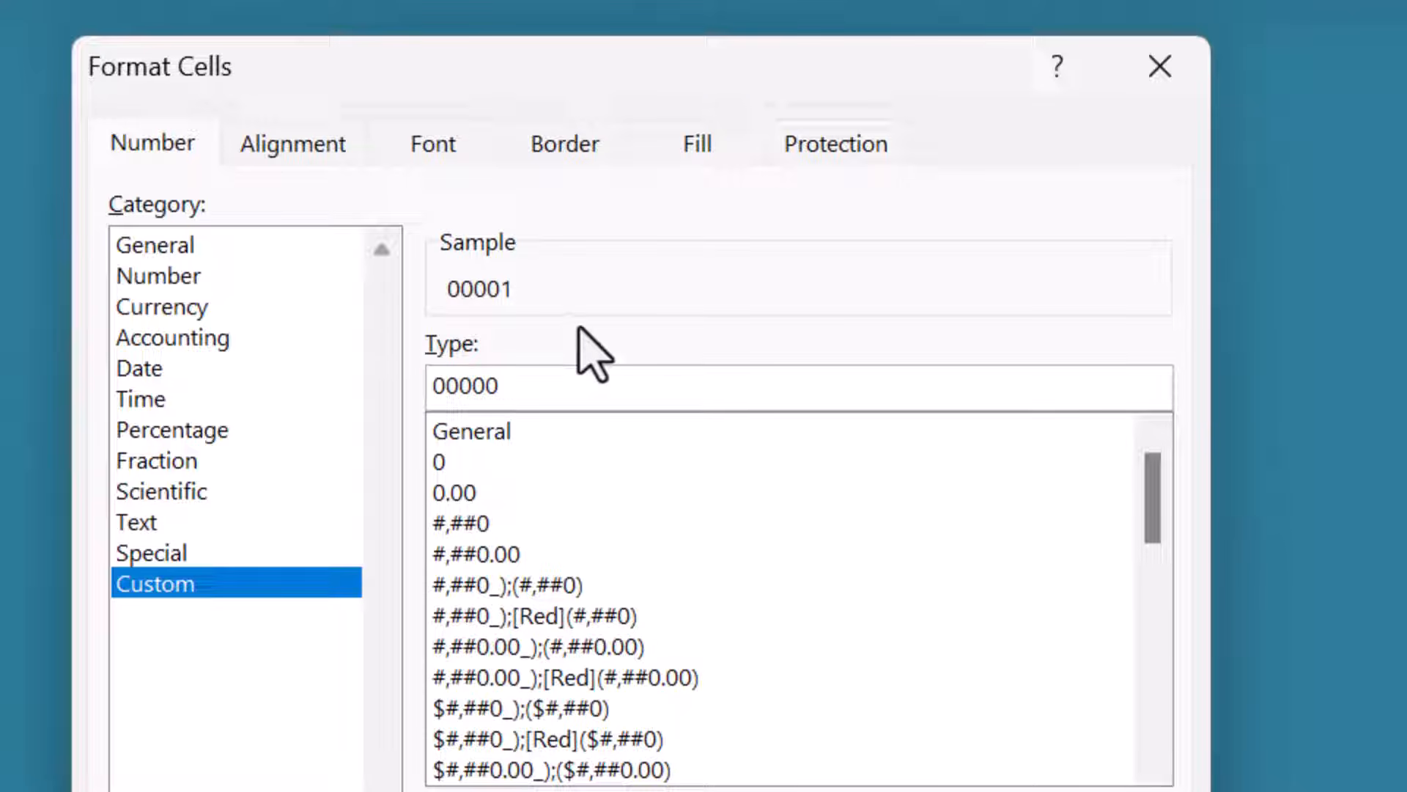
{"action": "key", "text": "BackSpace"}
{"action": "key", "text": "BackSpace"}
{"action": "type", "text": "0"}
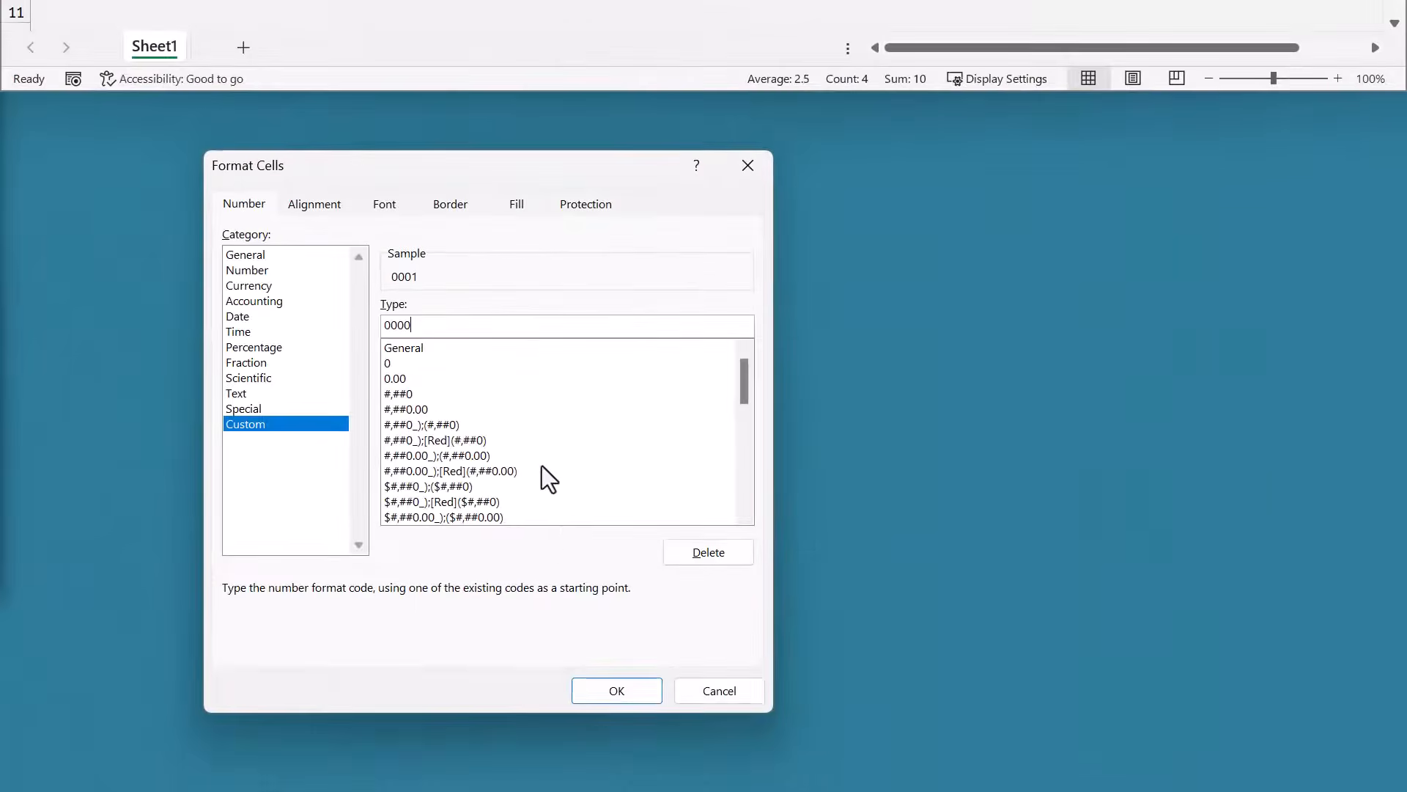
{"action": "left_click", "coordinate": [599, 685]}
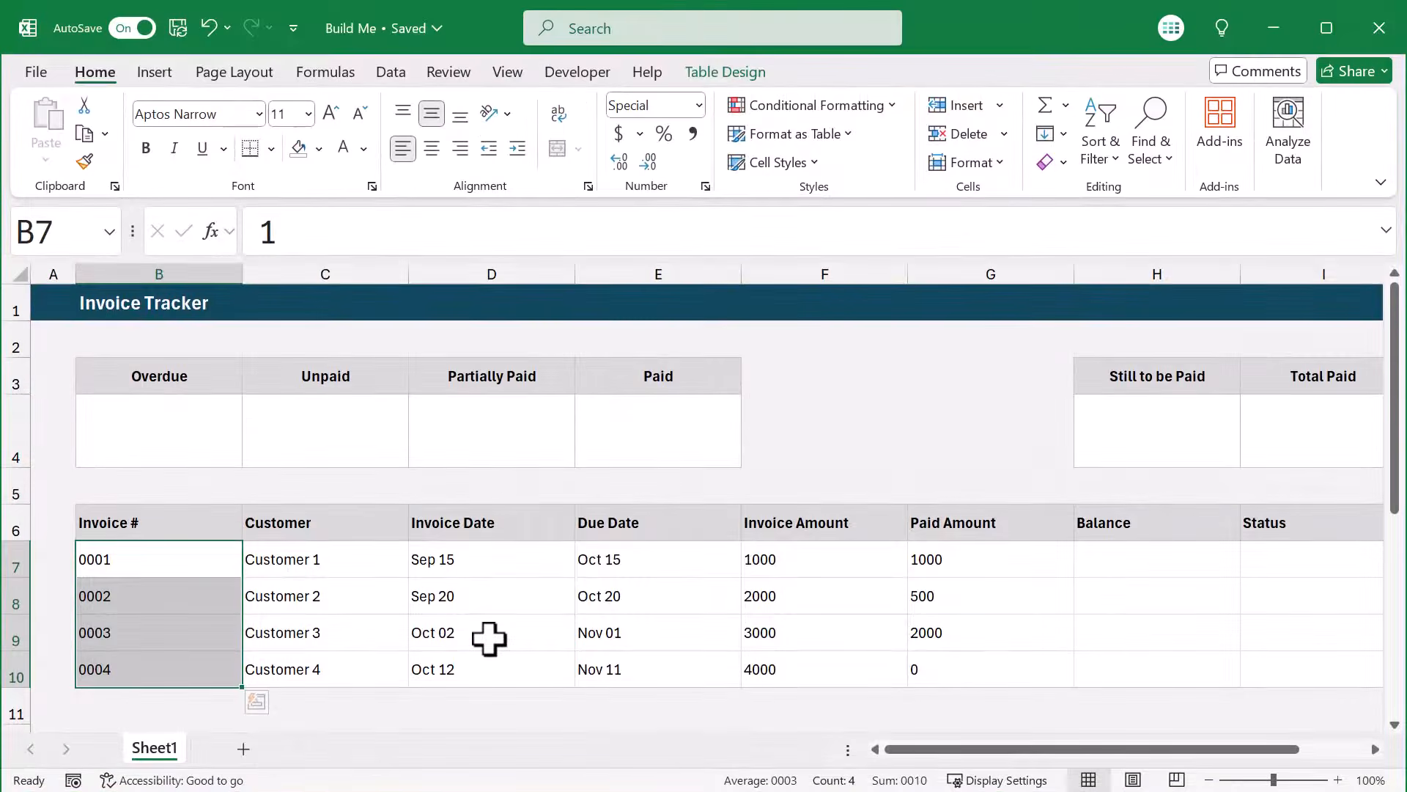
Format the Invoice Date and Due Date values as dates with a two-digit day, as in 15-Sep-24, using the English (United States) locale.
{"action": "left_click_drag", "start_coordinate": [503, 501], "coordinate": [611, 522]}
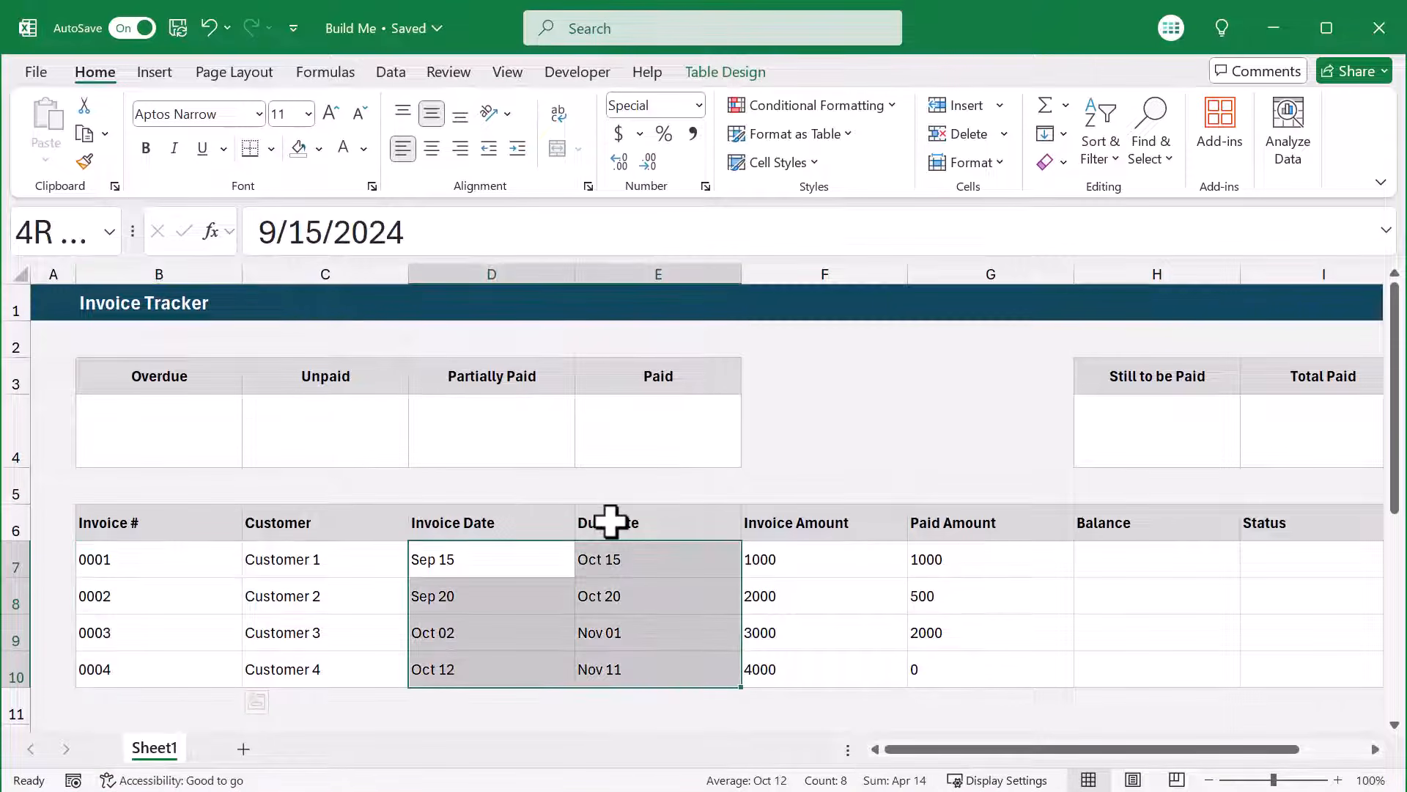
{"action": "right_click", "coordinate": [529, 569]}
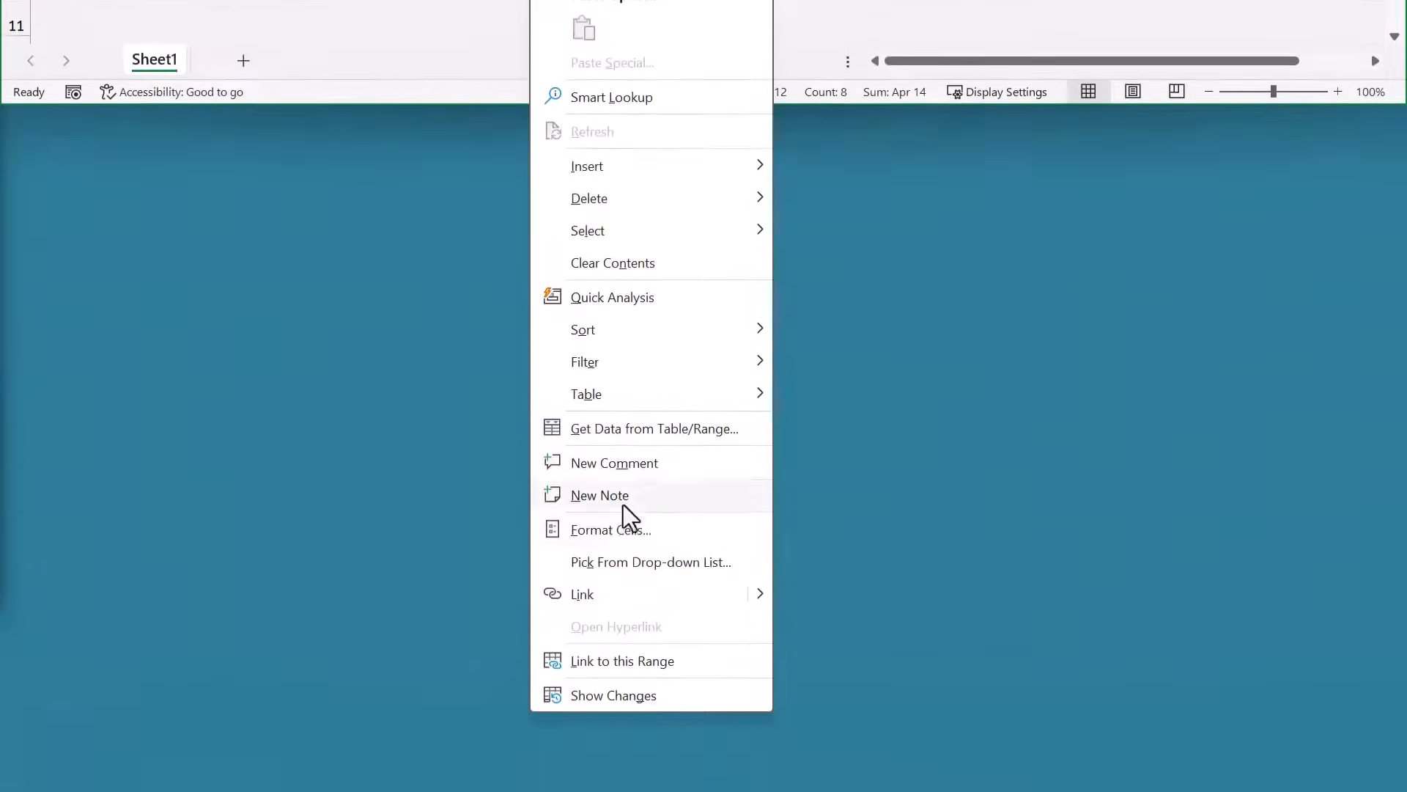
{"action": "left_click", "coordinate": [617, 521]}
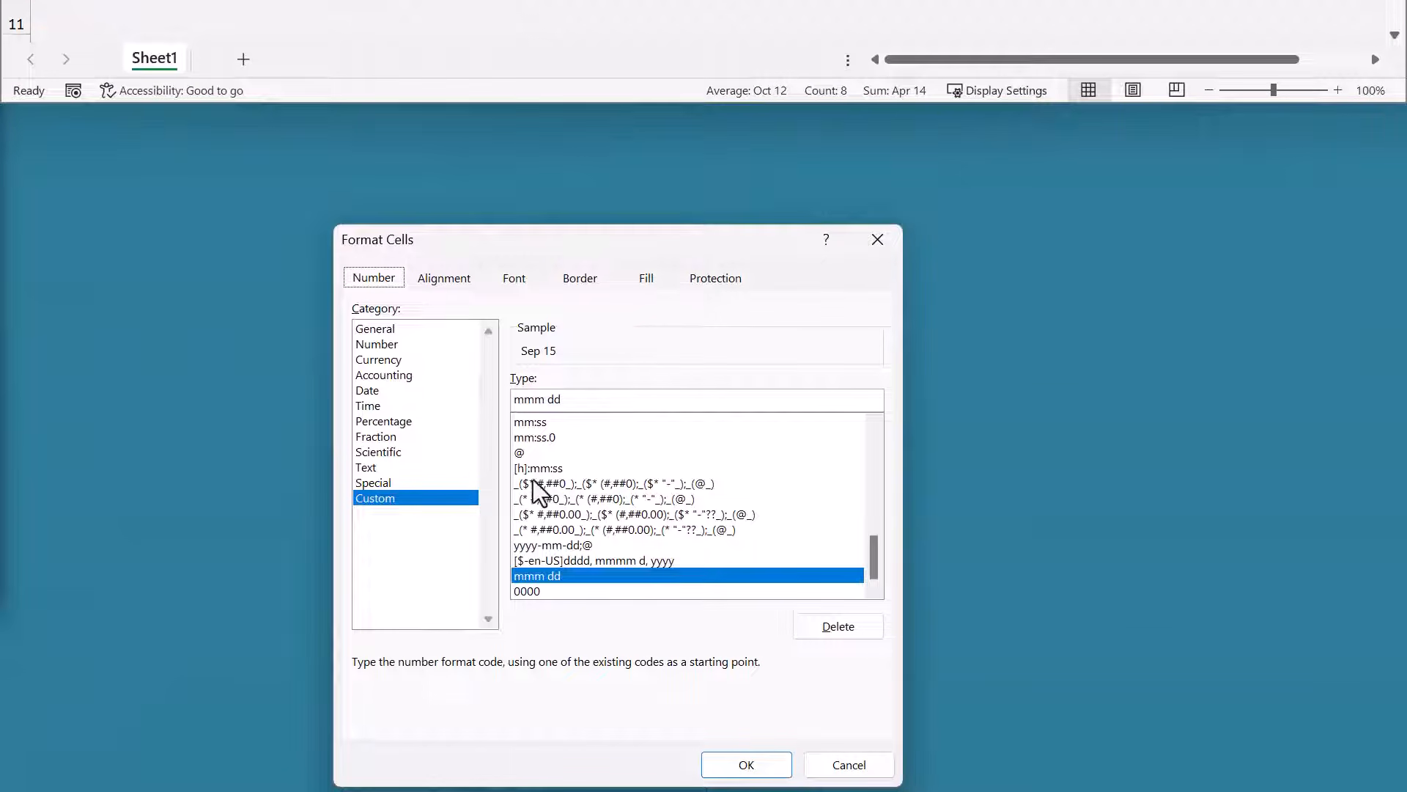
{"action": "left_click", "coordinate": [367, 390]}
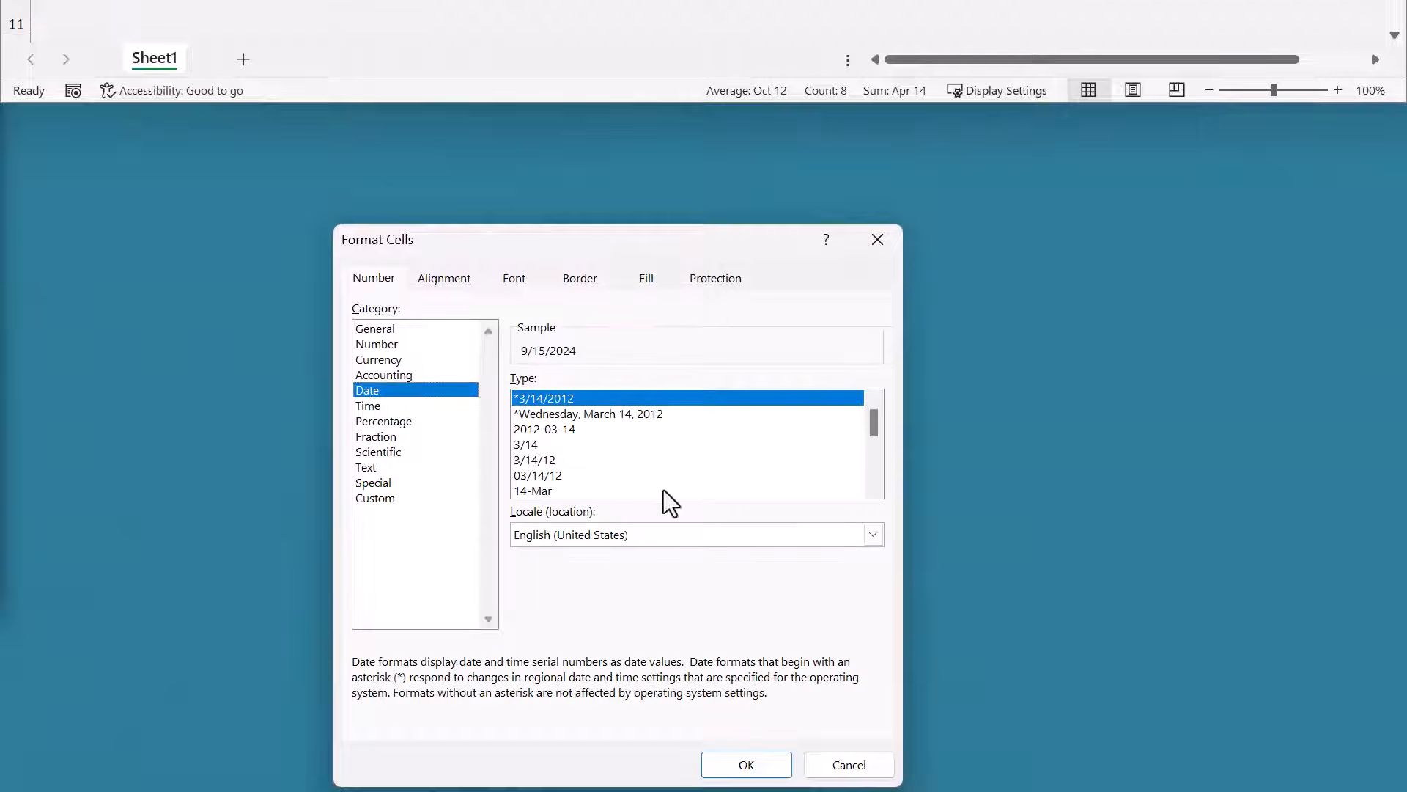
{"action": "left_click", "coordinate": [675, 538]}
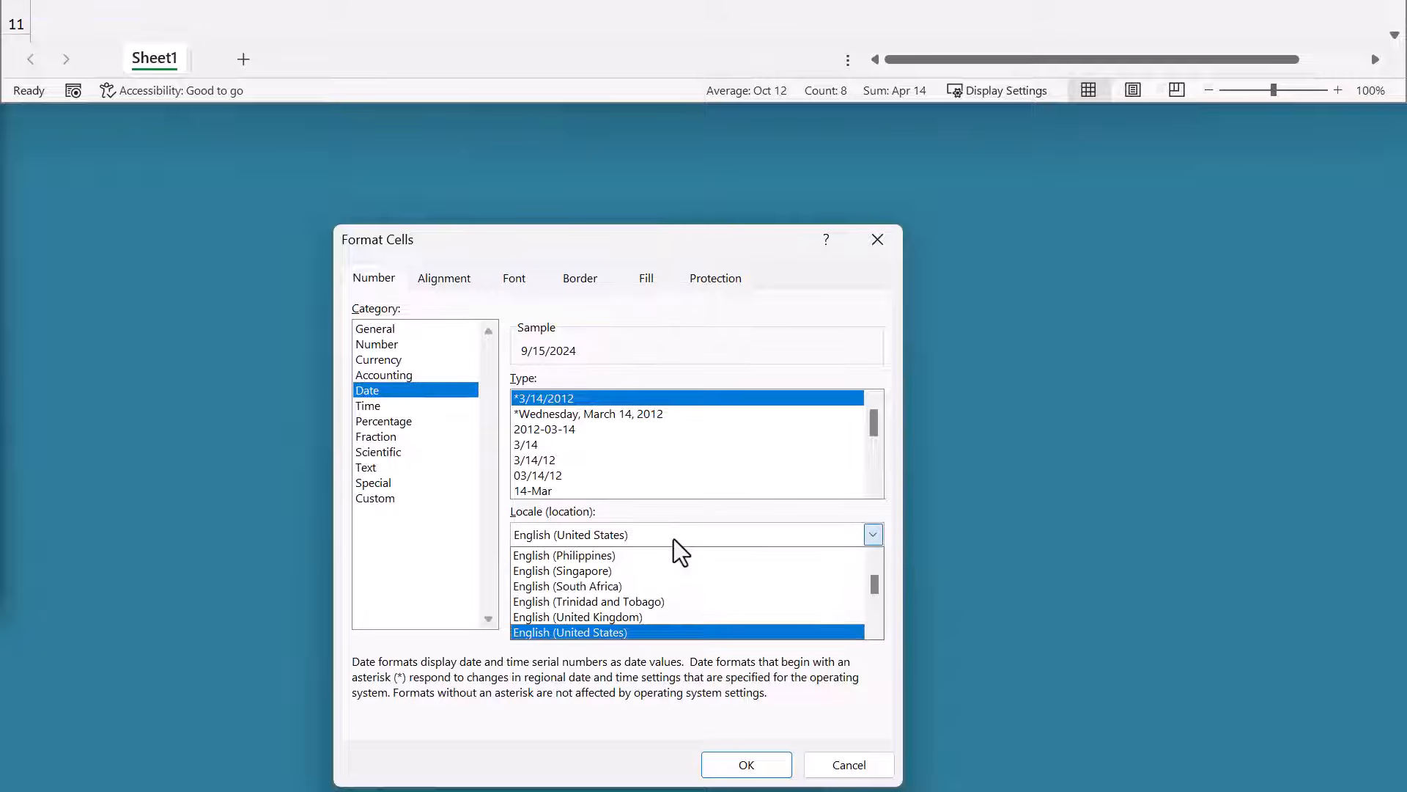
{"action": "left_click", "coordinate": [614, 635]}
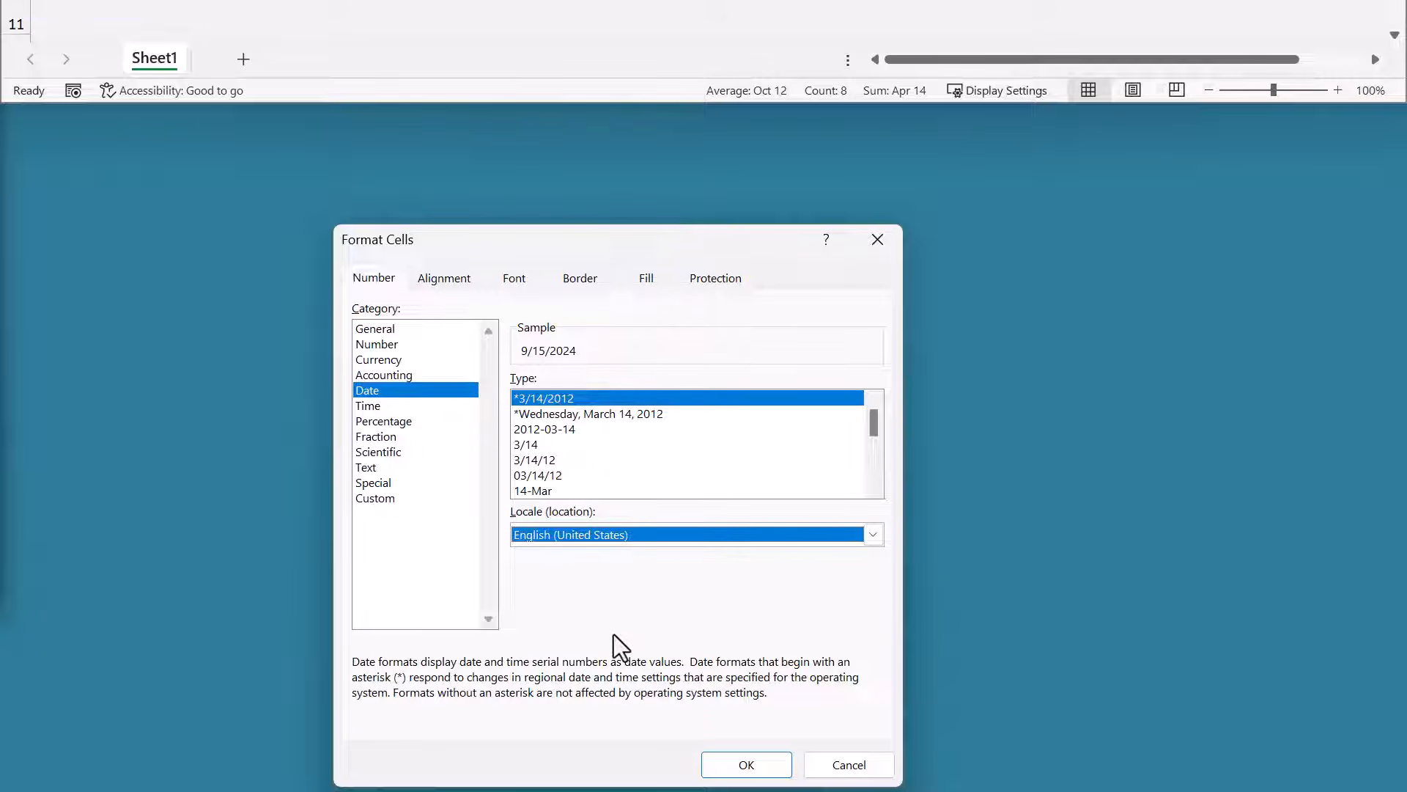
{"action": "left_click", "coordinate": [875, 489]}
{"action": "left_click", "coordinate": [874, 488]}
{"action": "left_click", "coordinate": [875, 488]}
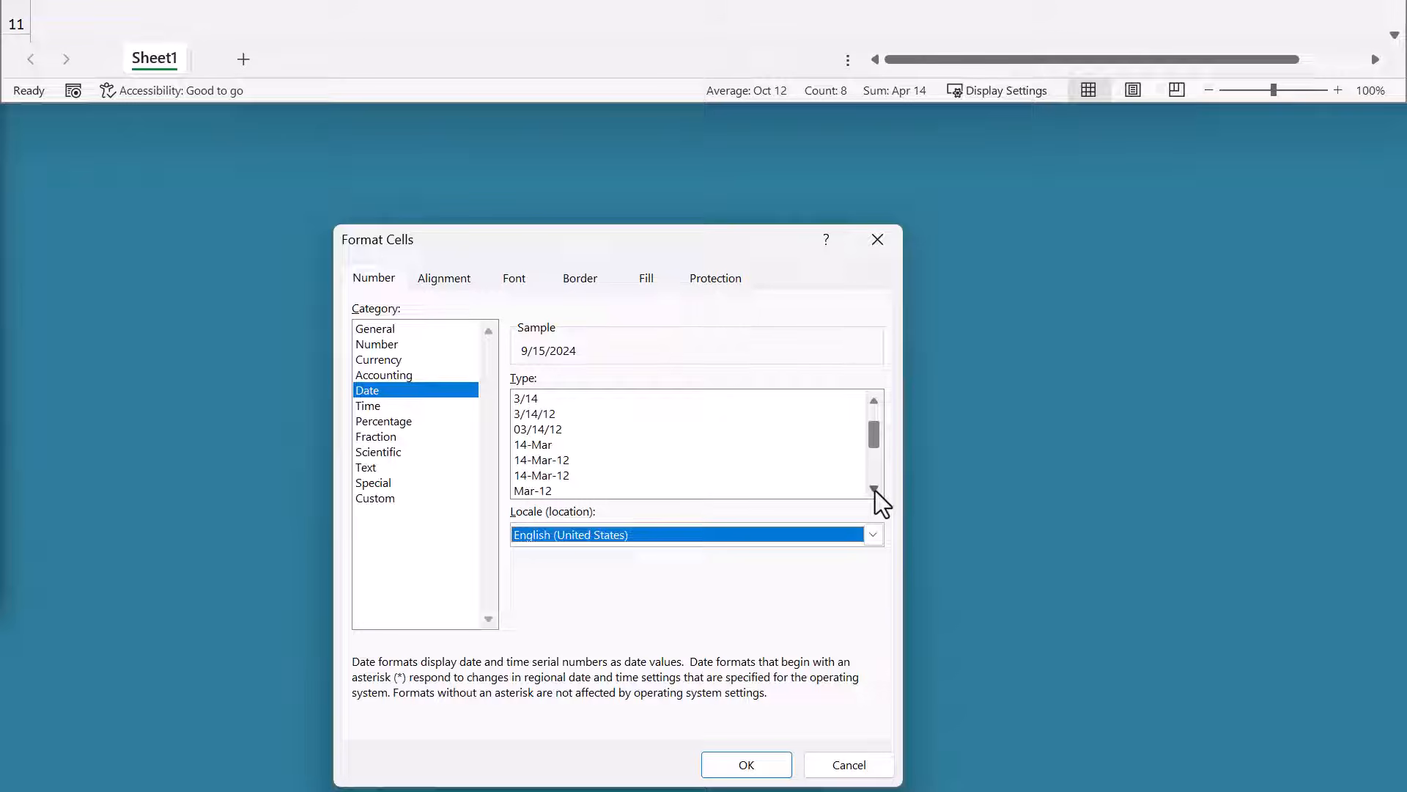
{"action": "left_click", "coordinate": [552, 476]}
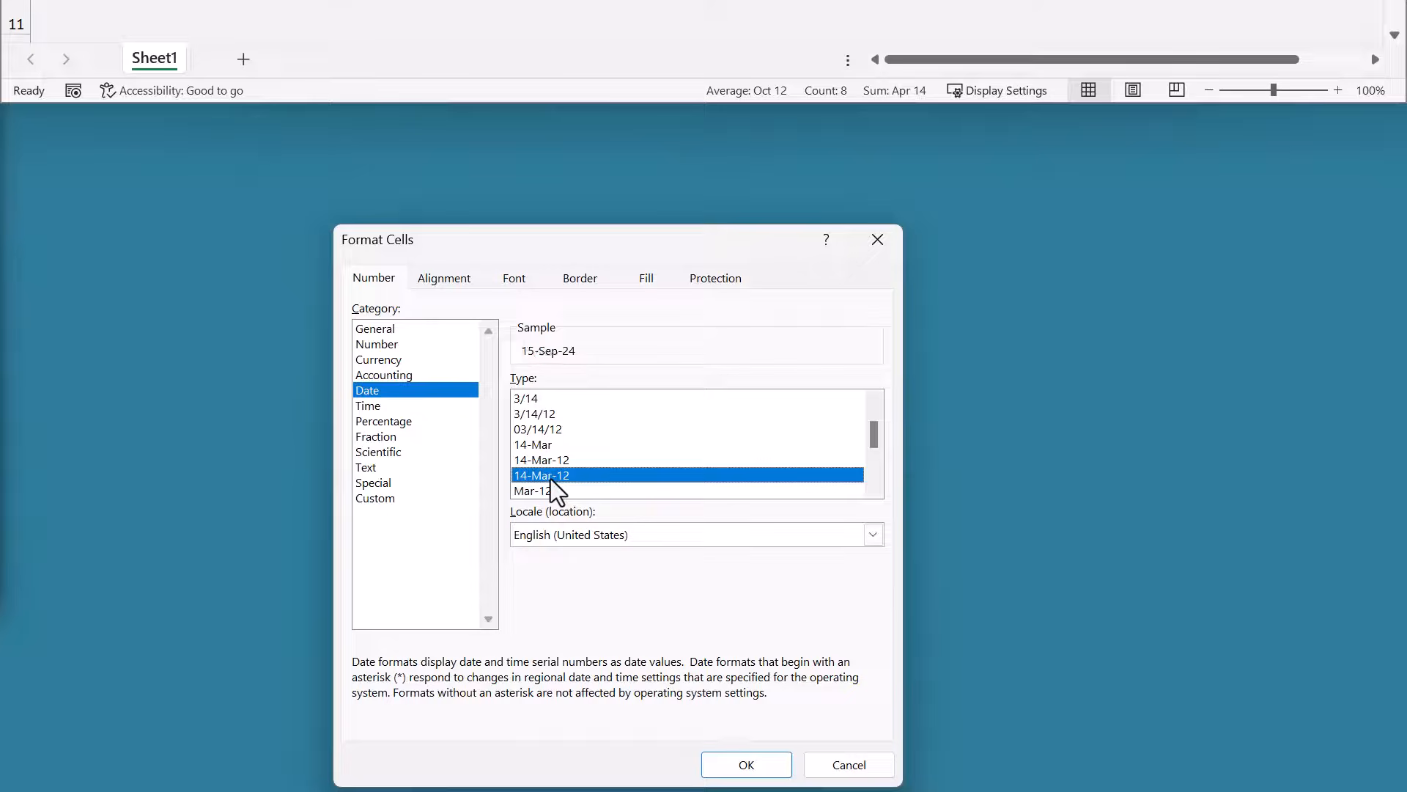
{"action": "left_click", "coordinate": [740, 763]}
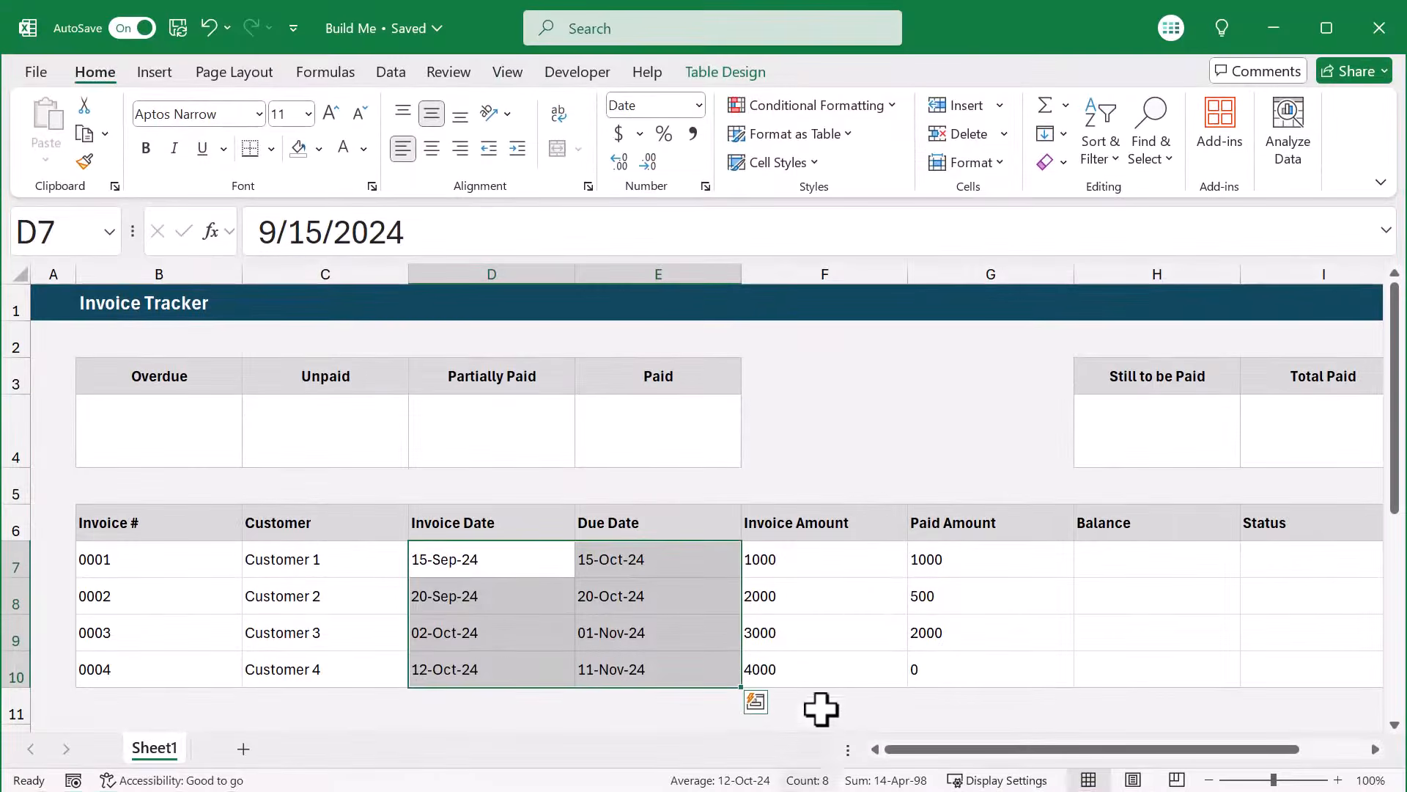
Apply the Accounting format with two decimal places and the $ symbol to the Invoice Amount, Paid Amount and Balance columns.
{"action": "left_click_drag", "start_coordinate": [870, 494], "coordinate": [1141, 519]}
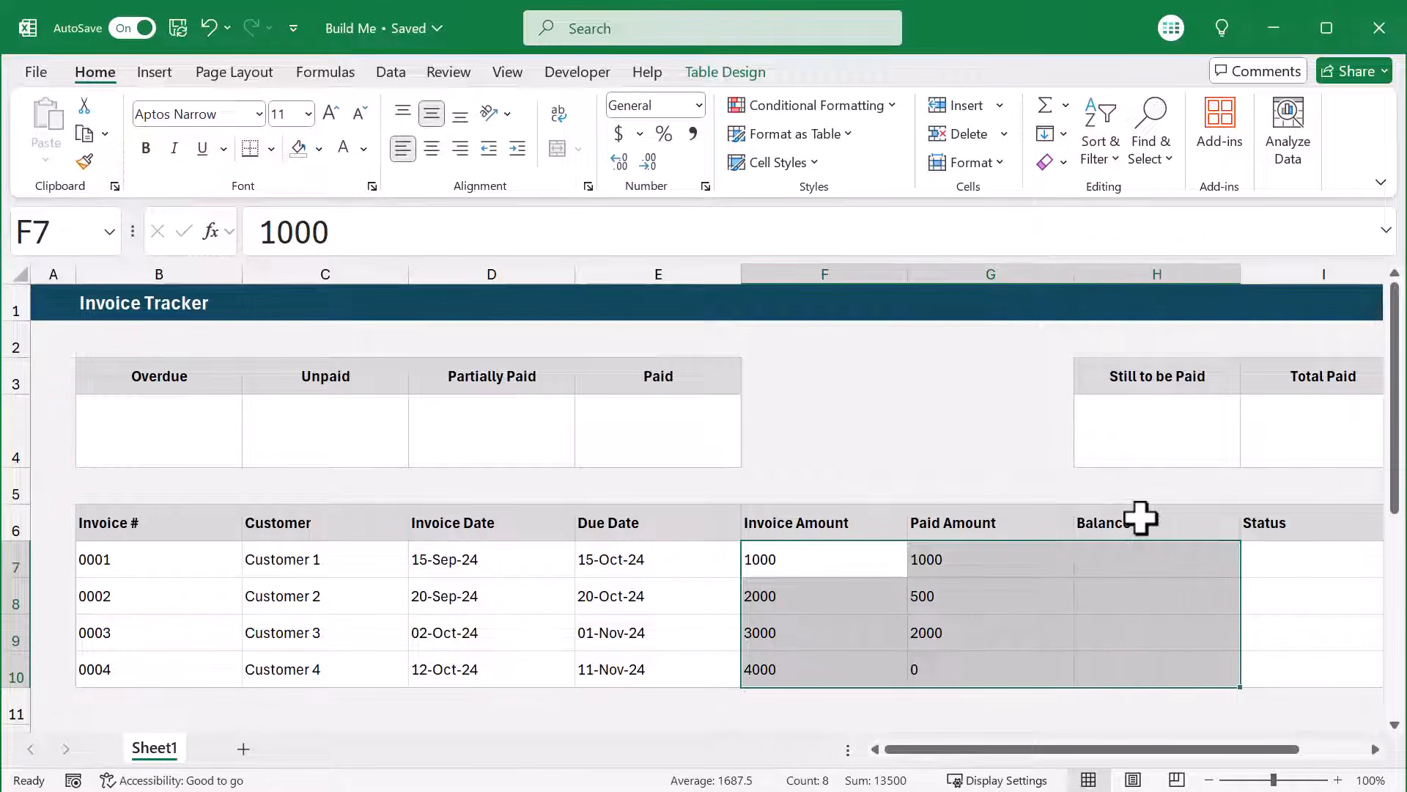
{"action": "right_click", "coordinate": [878, 565]}
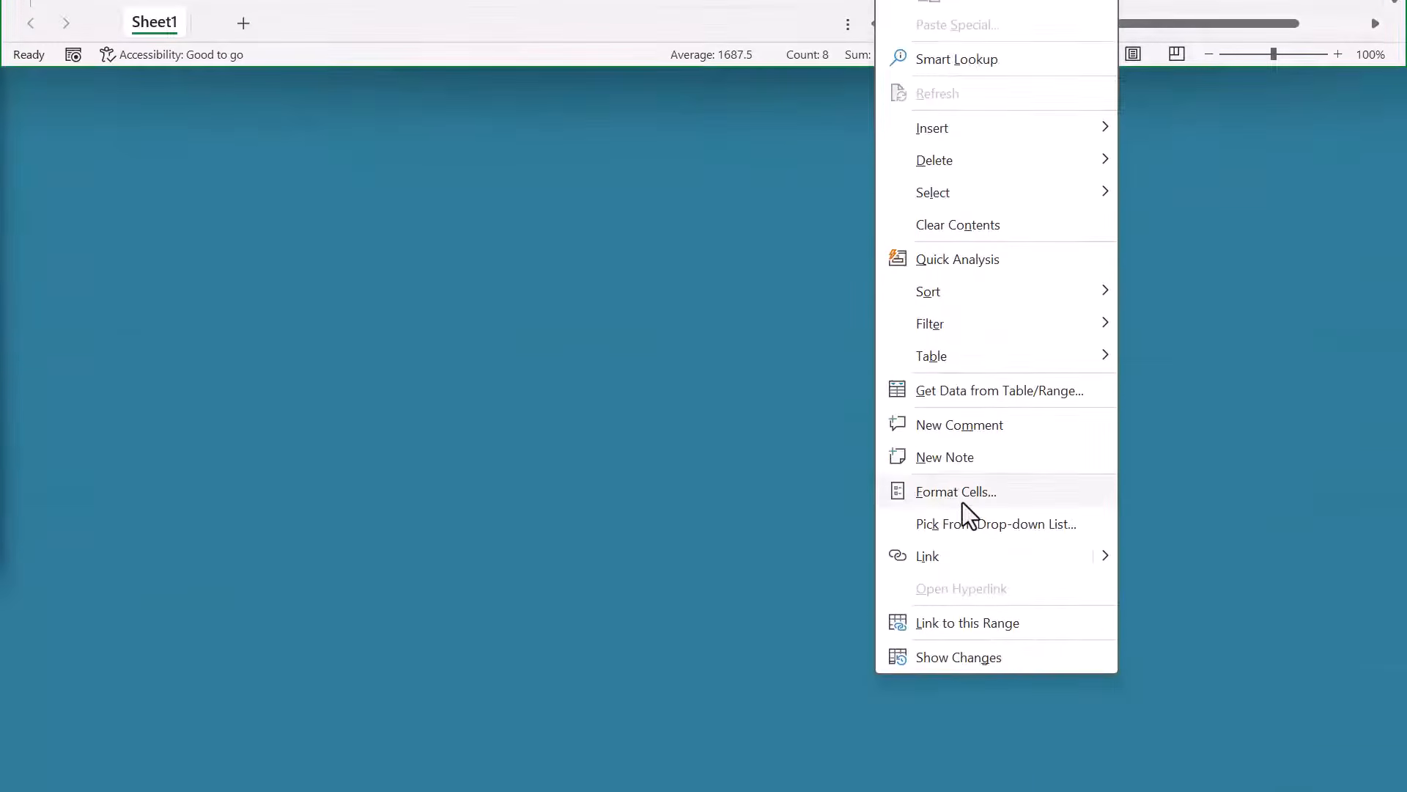
{"action": "left_click", "coordinate": [962, 493]}
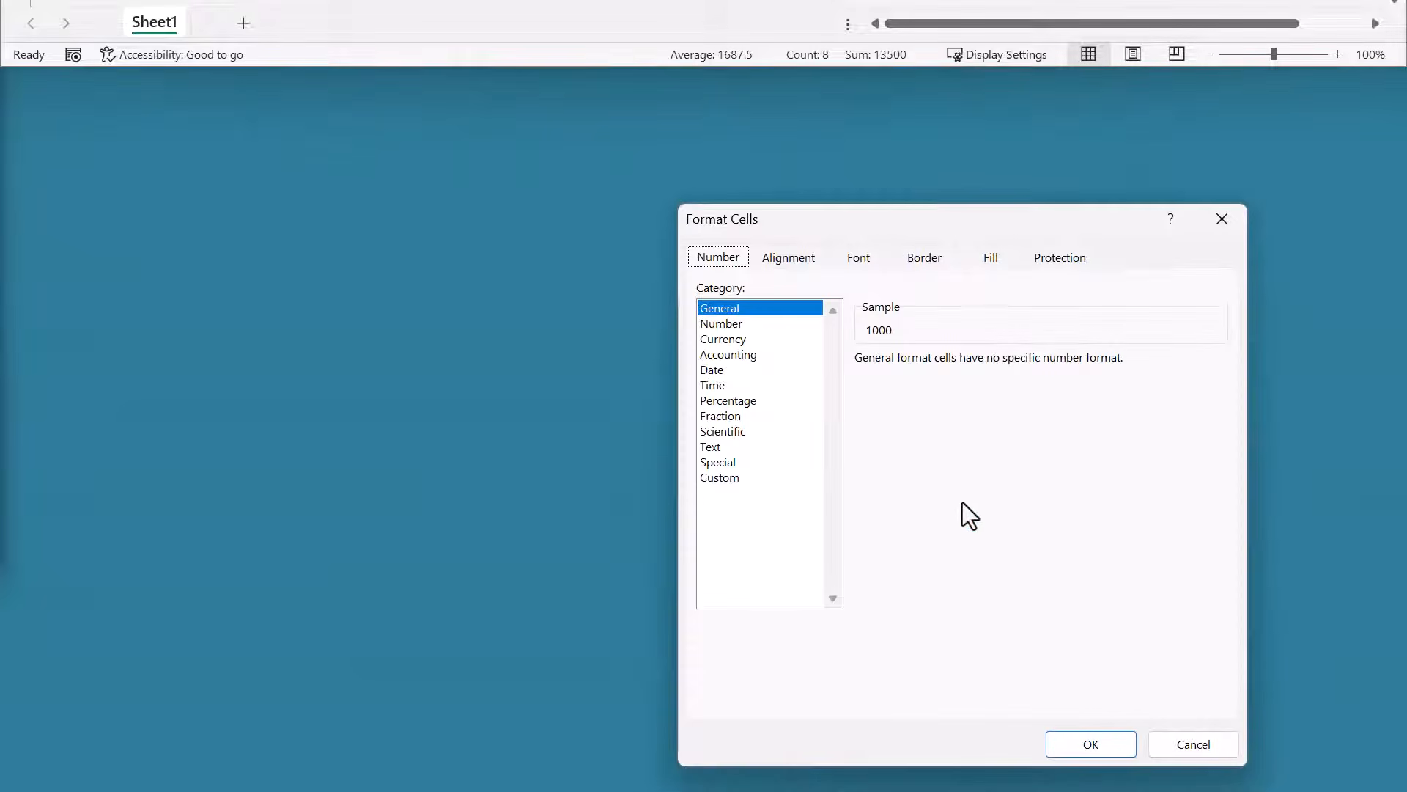
{"action": "left_click", "coordinate": [725, 323]}
{"action": "left_click", "coordinate": [737, 340]}
{"action": "left_click", "coordinate": [746, 356]}
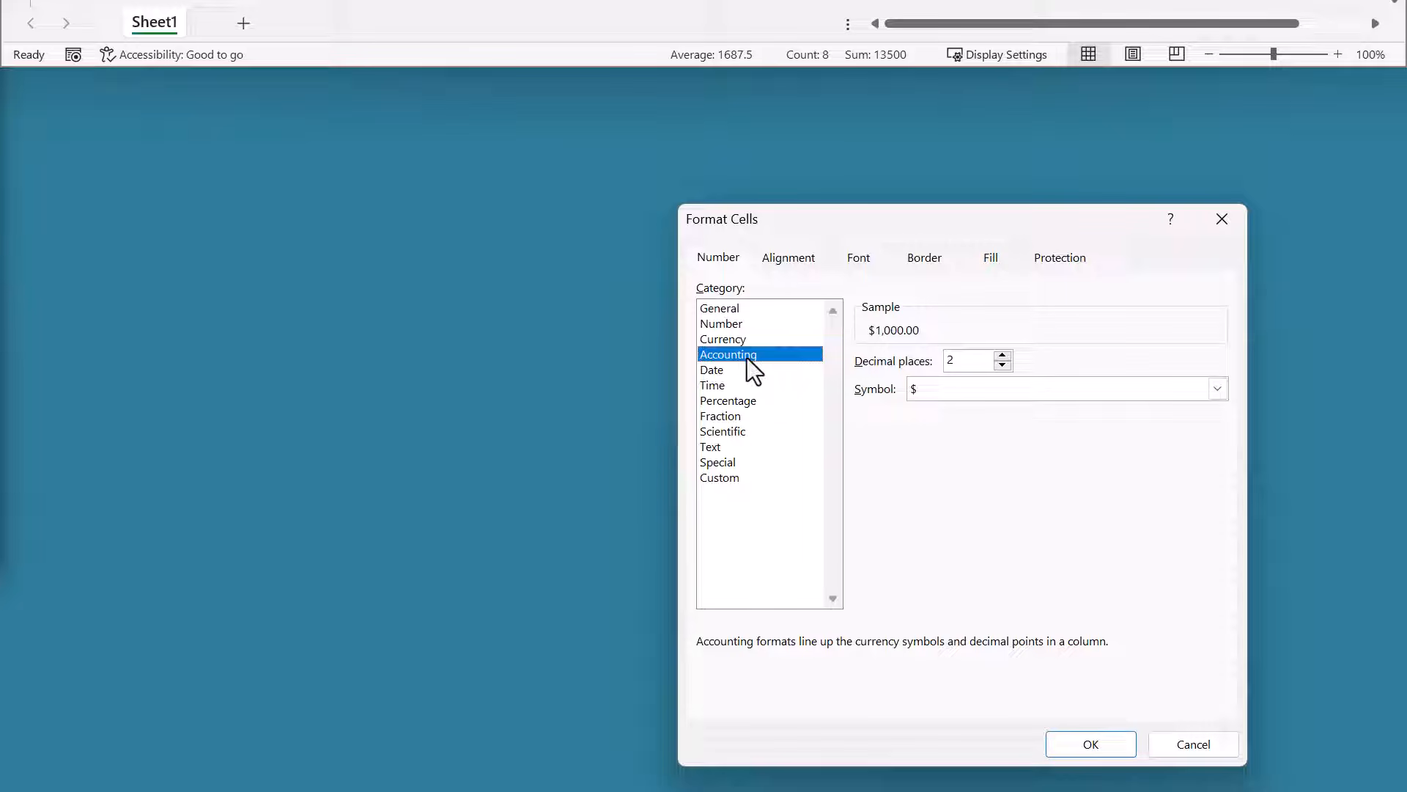
{"action": "left_click", "coordinate": [1056, 744]}
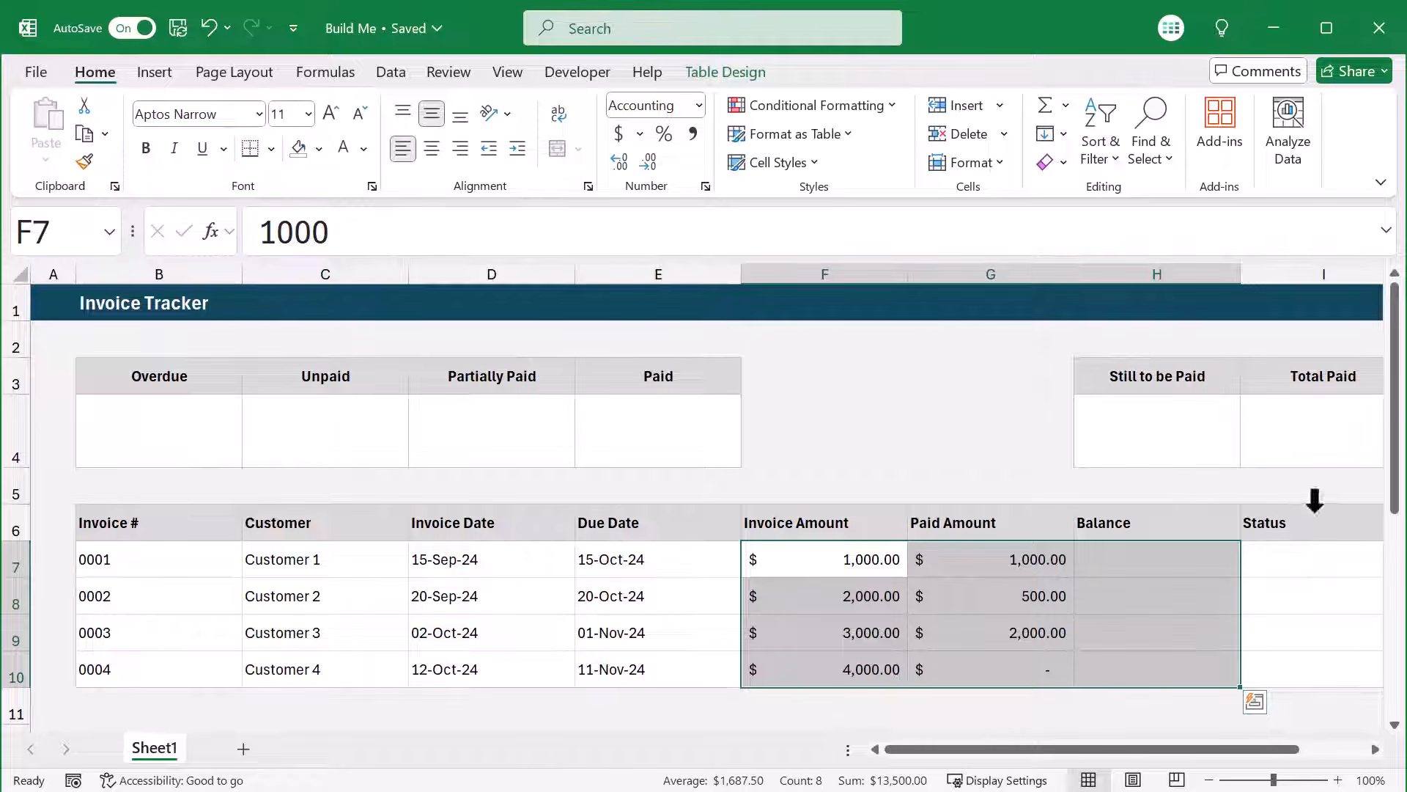
Center the Status column including its header, and center the Invoice Amount, Paid Amount and Balance headers.
{"action": "left_click", "coordinate": [1313, 502]}
{"action": "left_click", "coordinate": [1314, 511]}
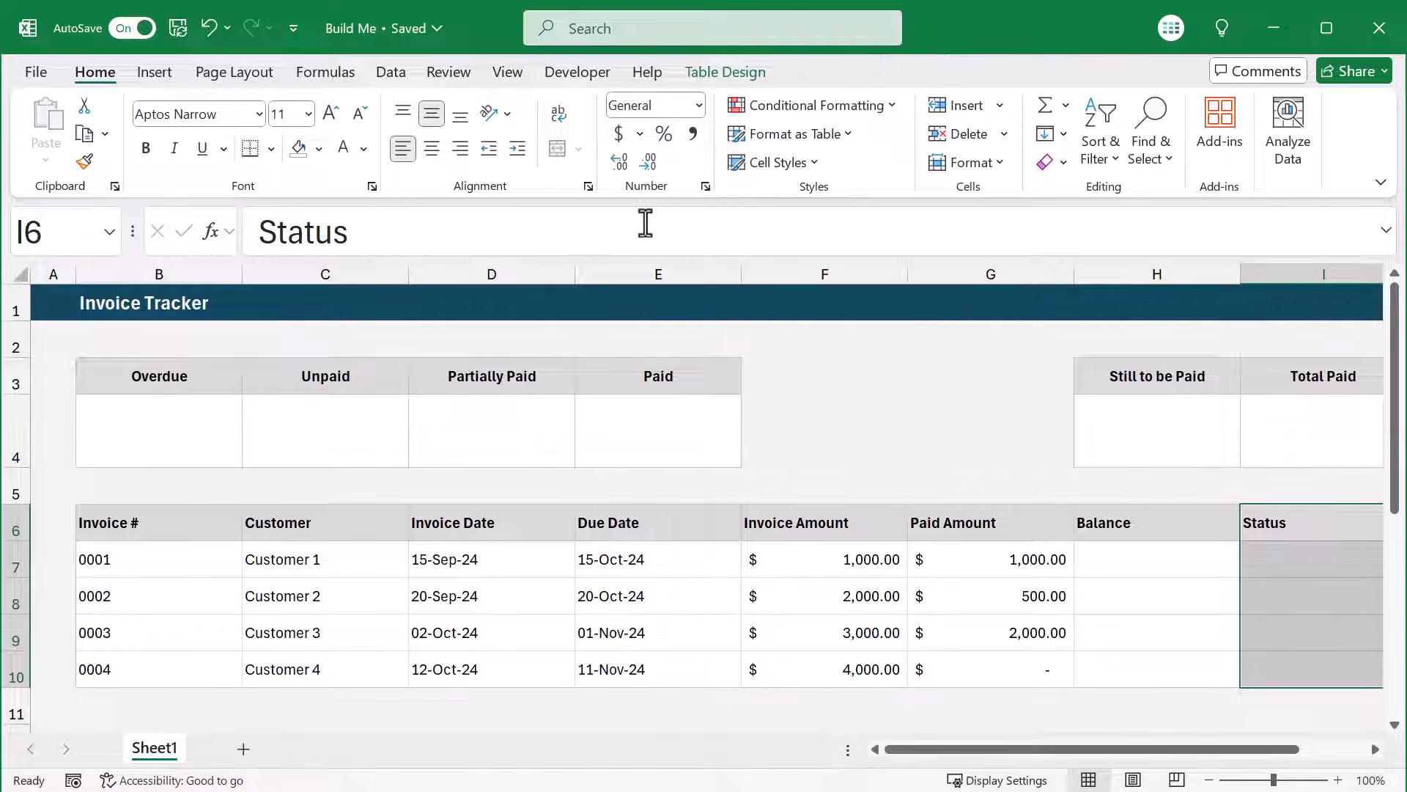
{"action": "left_click", "coordinate": [432, 148]}
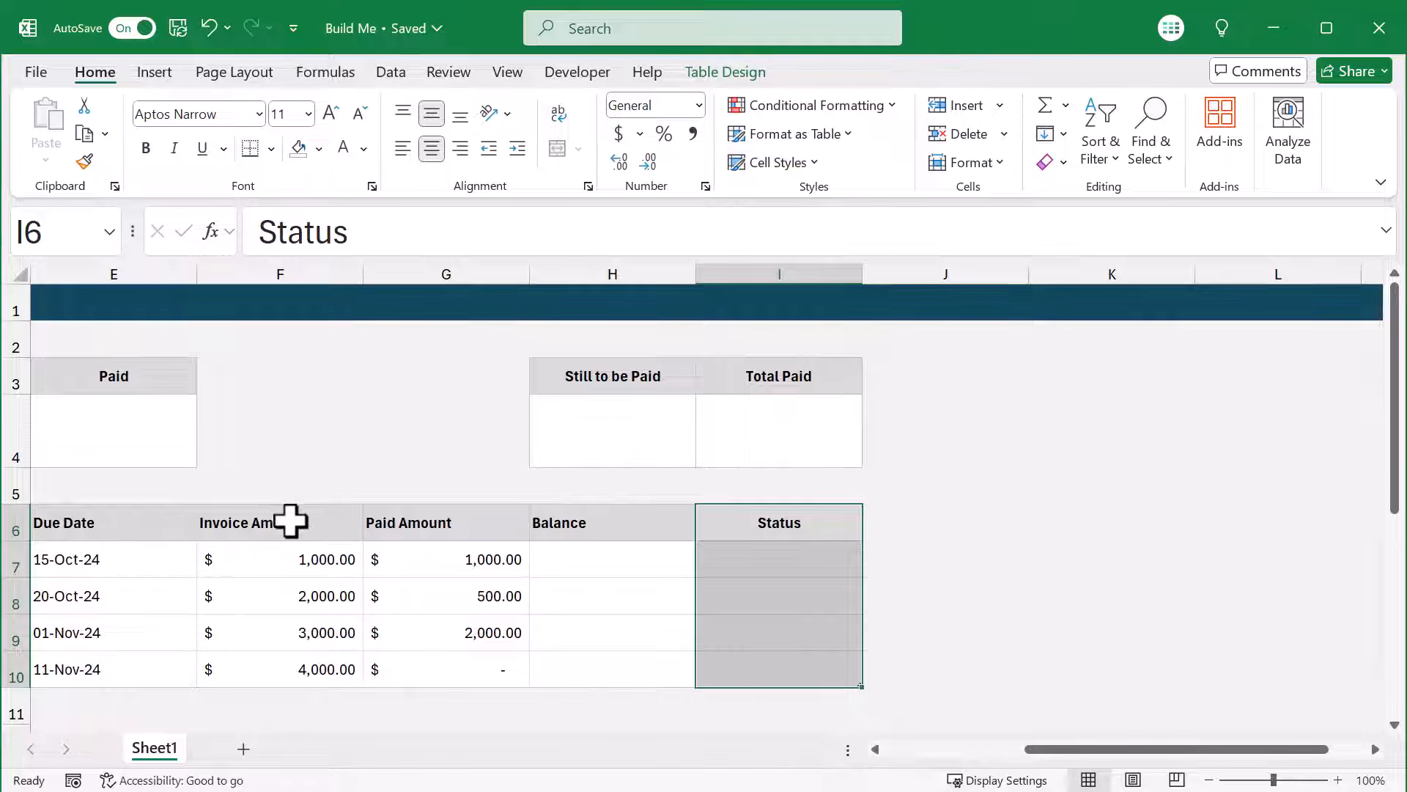
{"action": "left_click_drag", "start_coordinate": [290, 520], "coordinate": [578, 525]}
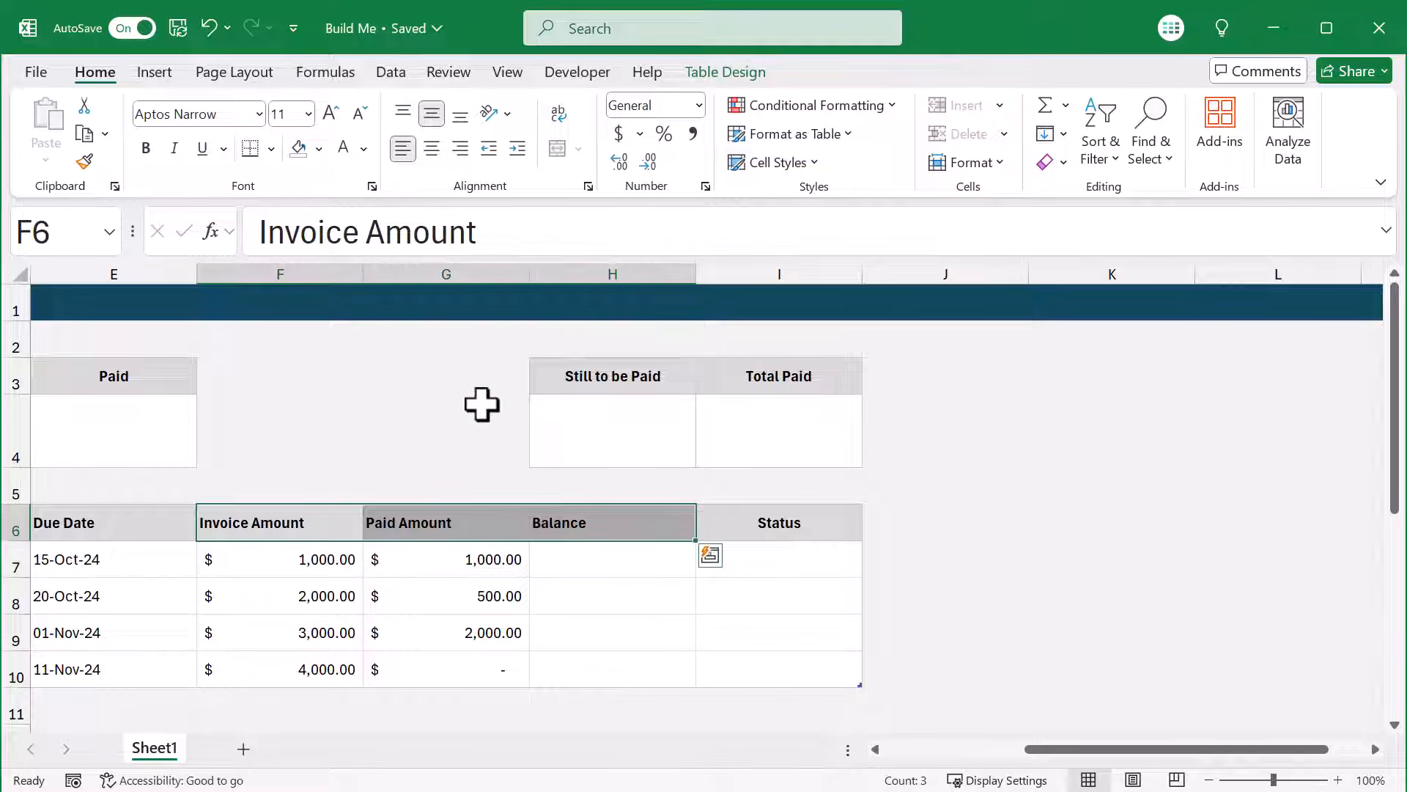
{"action": "left_click", "coordinate": [436, 152]}
{"action": "left_click", "coordinate": [778, 563]}
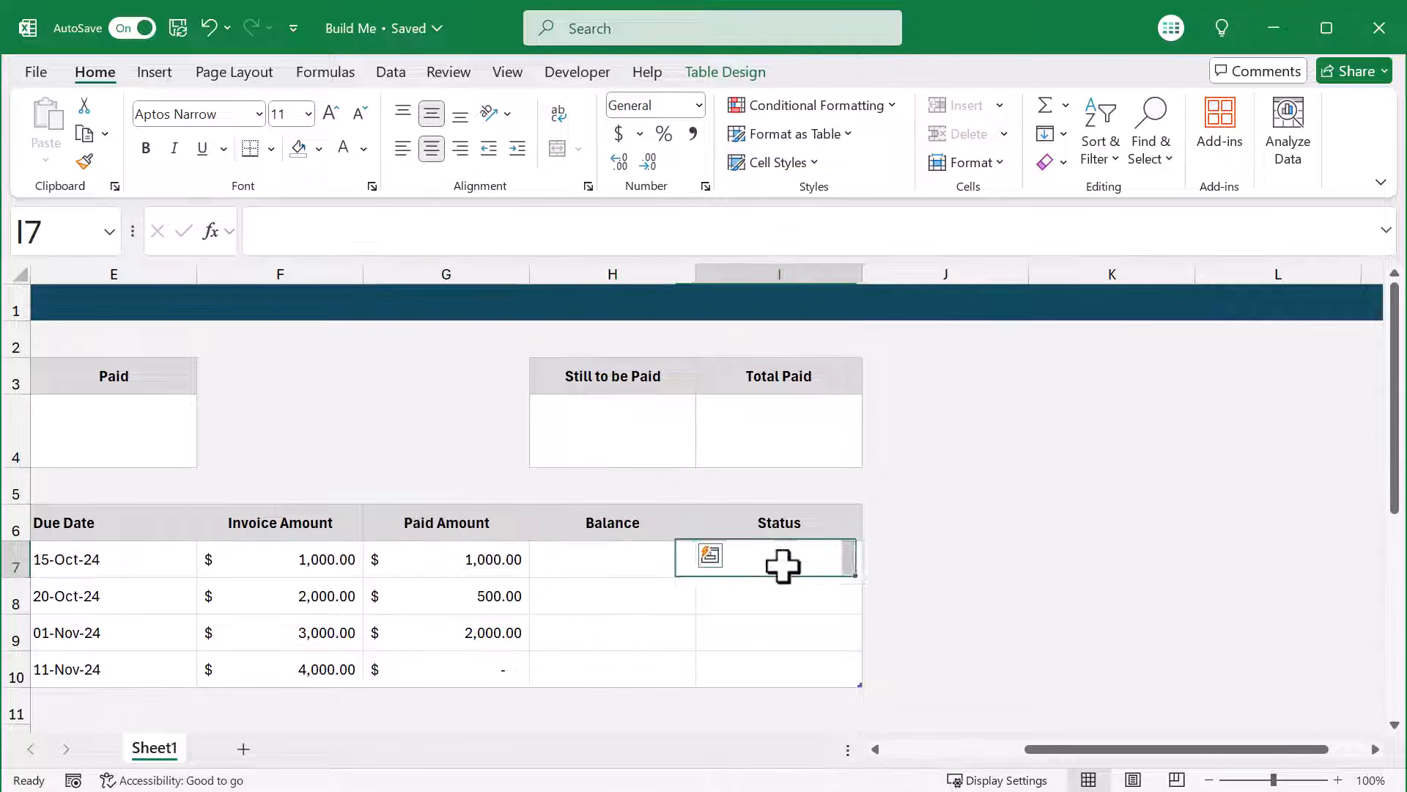
Fill the Balance column of the Invoice table with a formula subtracting Paid Amount from Invoice Amount in each row.
{"action": "left_click_drag", "start_coordinate": [1045, 751], "coordinate": [994, 751]}
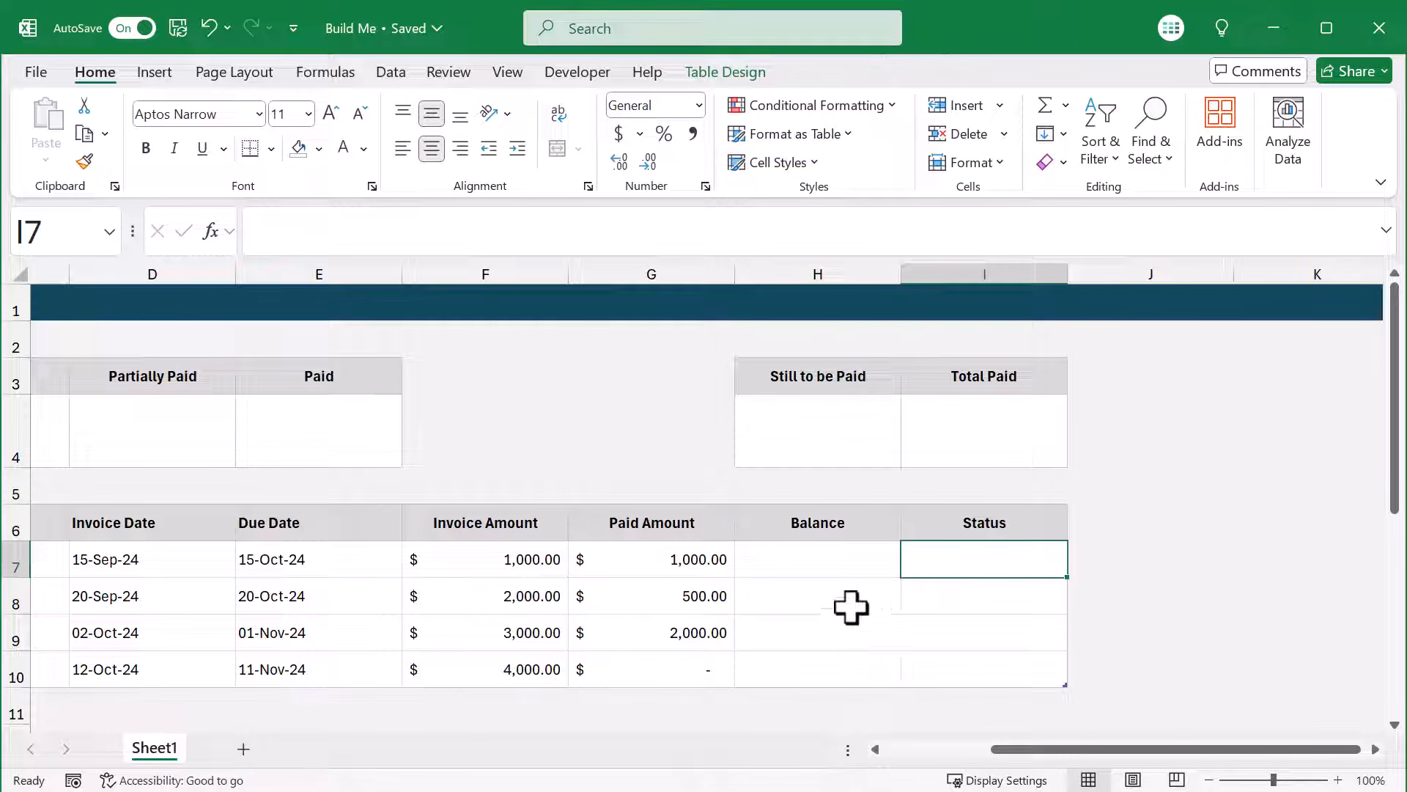
{"action": "left_click", "coordinate": [809, 562]}
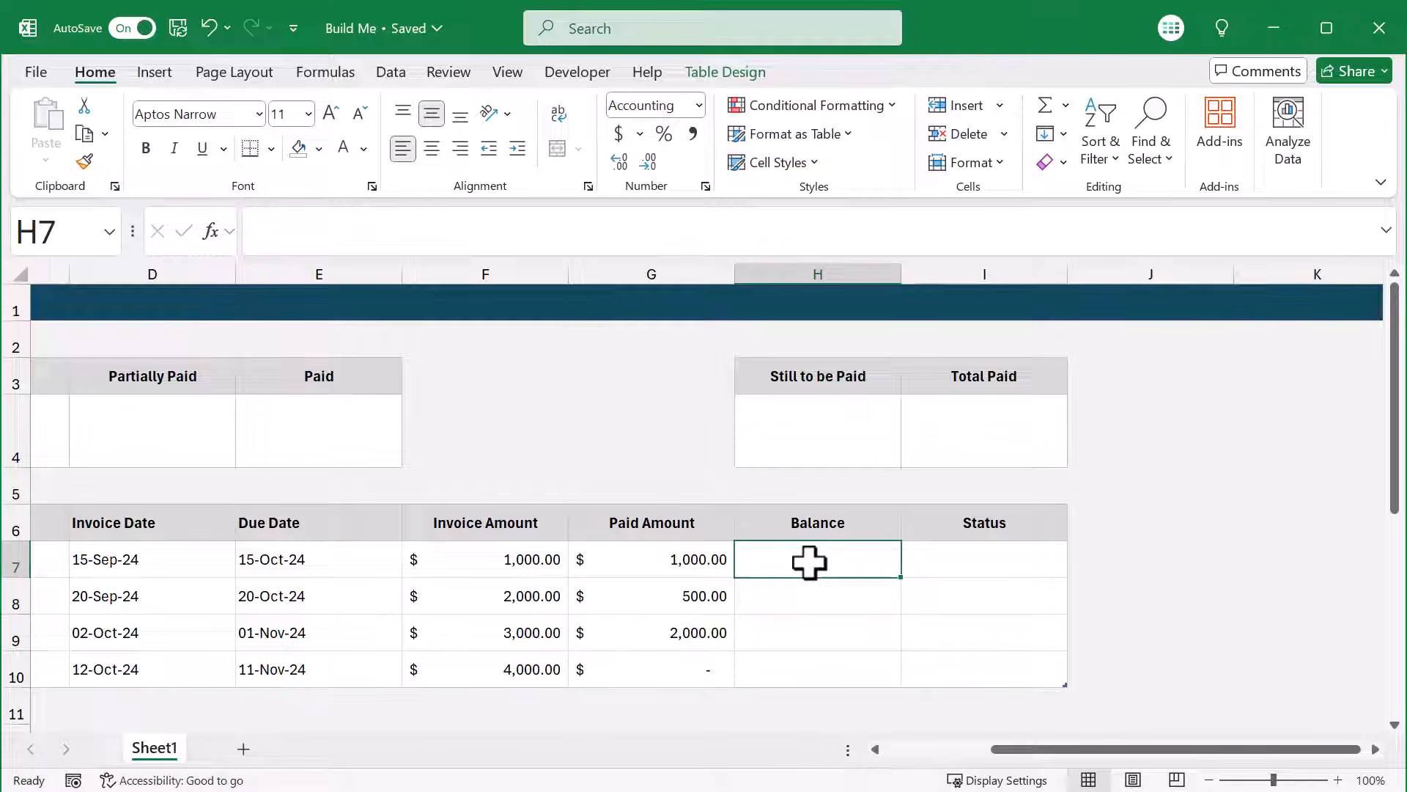
{"action": "left_click", "coordinate": [1018, 232]}
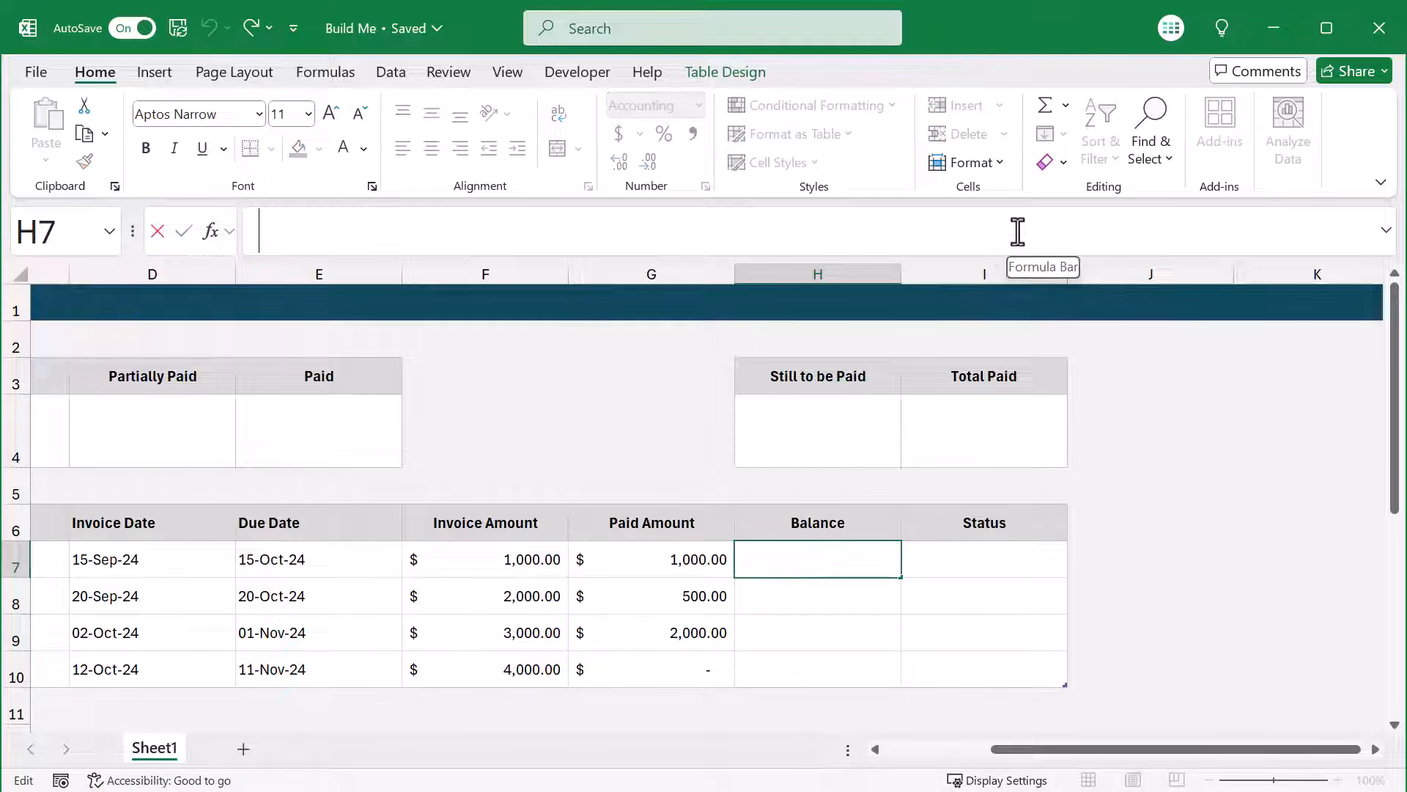
{"action": "type", "text": "="}
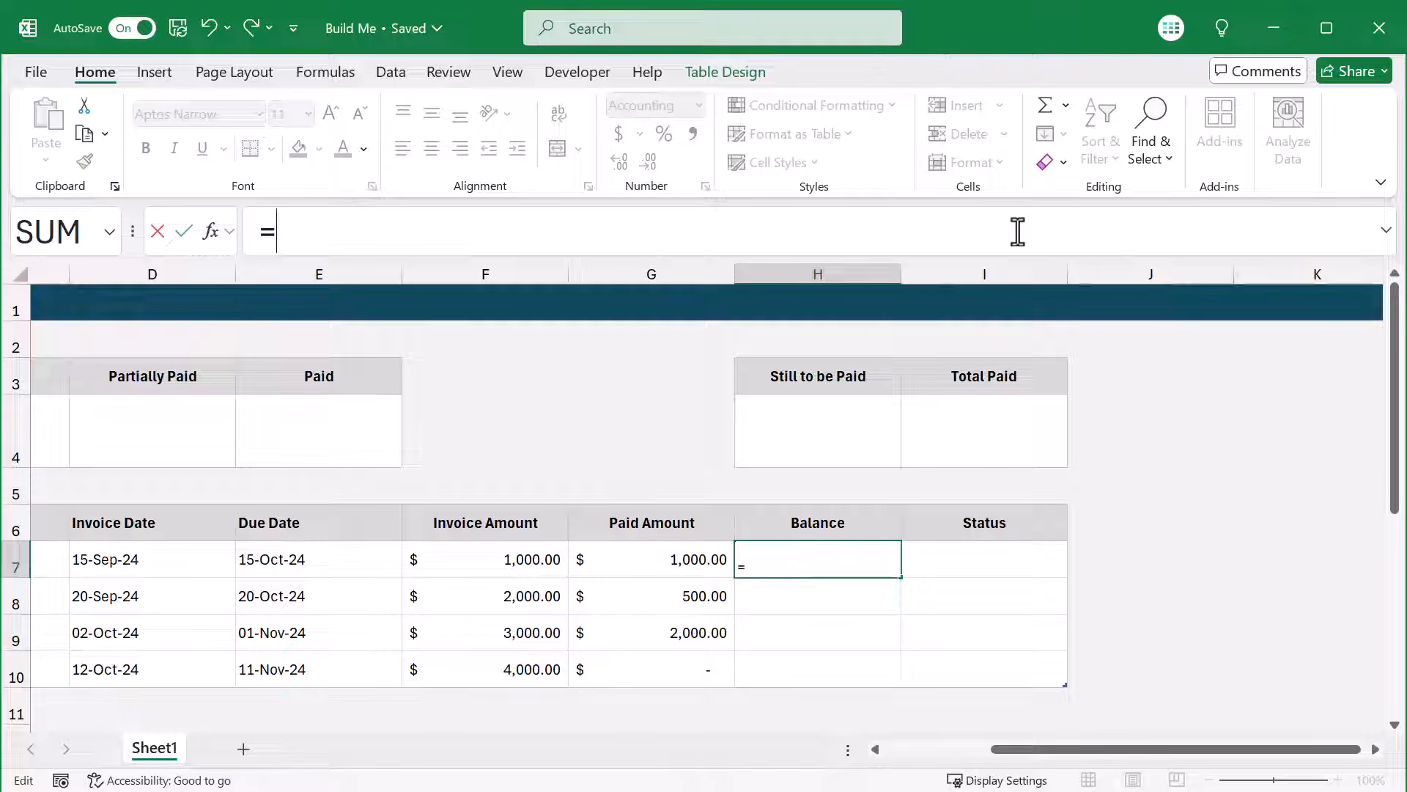
{"action": "left_click", "coordinate": [525, 557]}
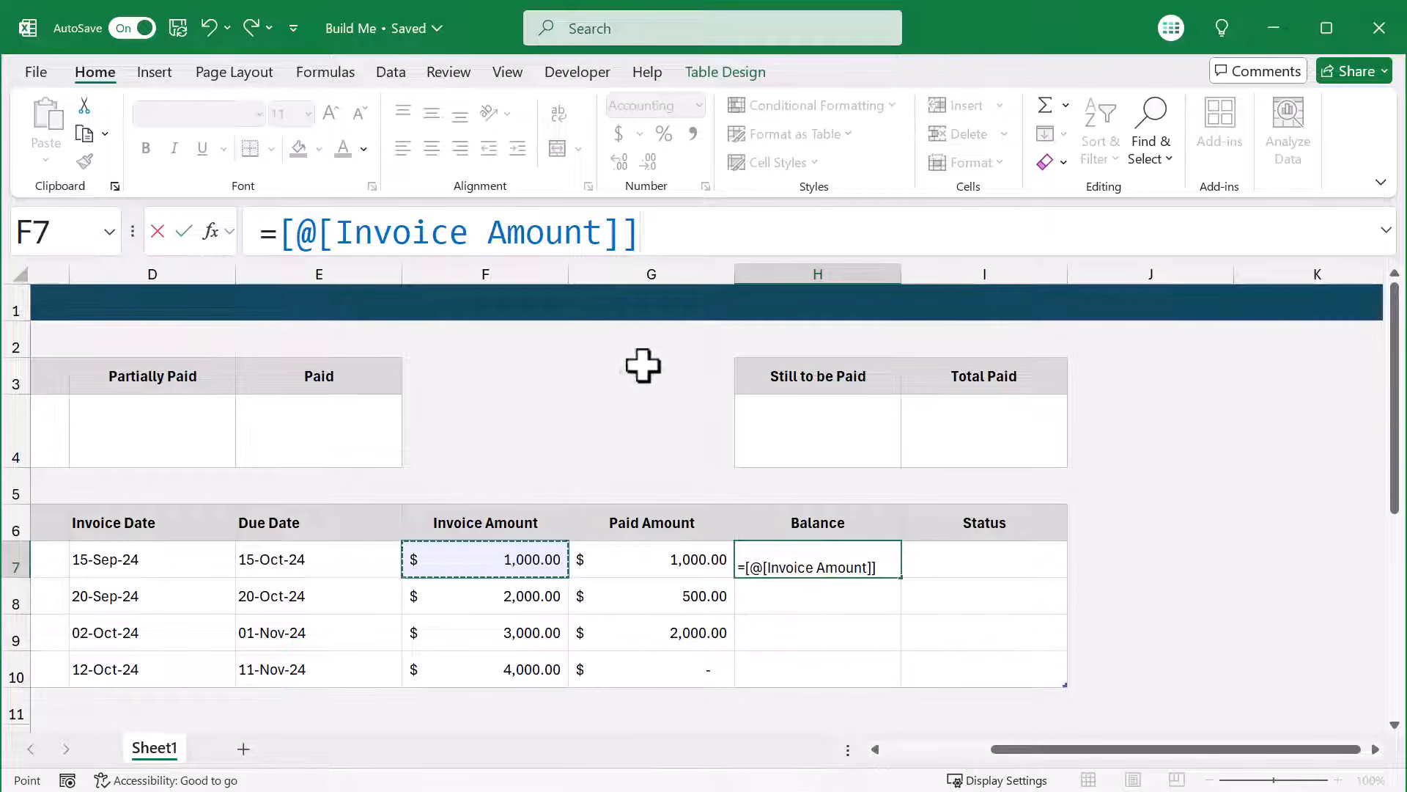
{"action": "type", "text": "-"}
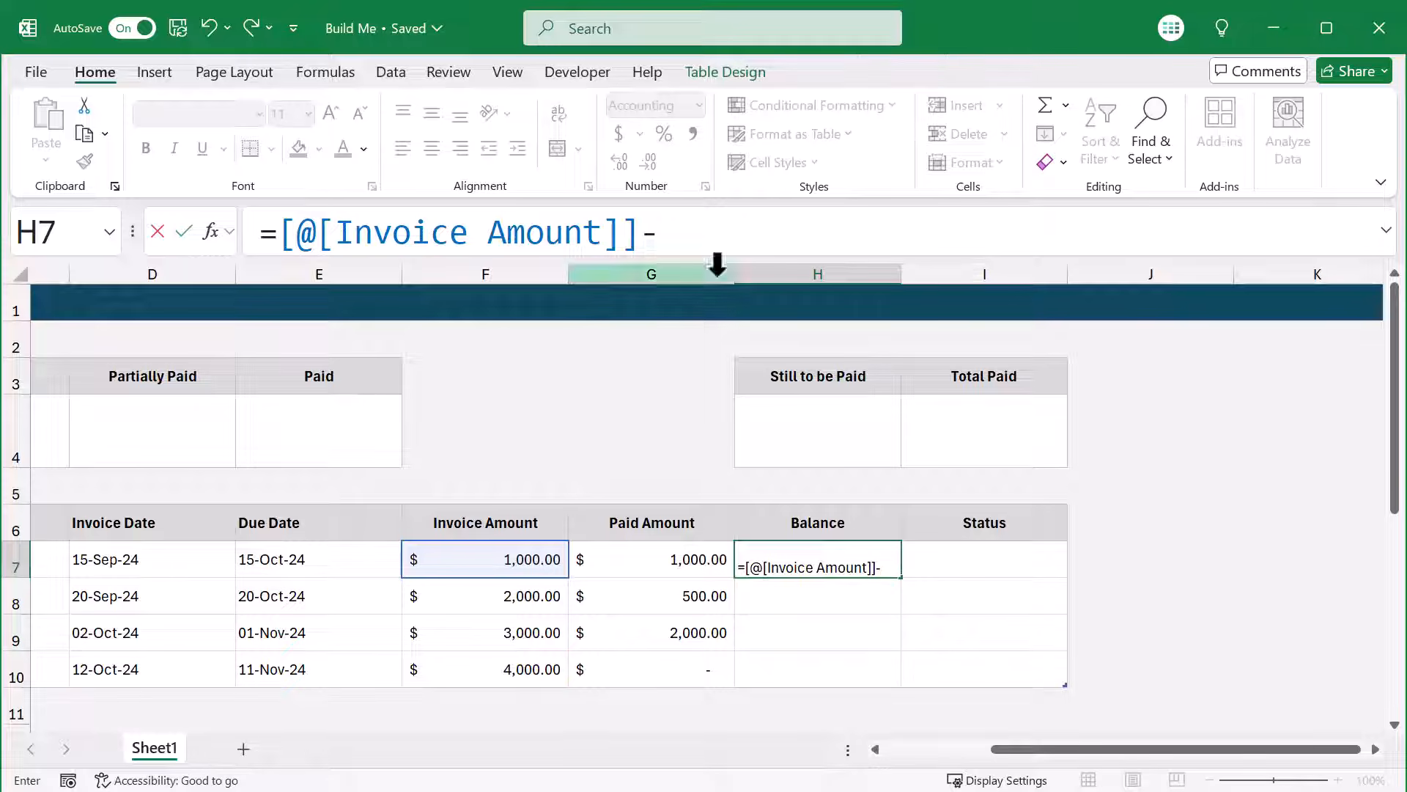
{"action": "left_click", "coordinate": [628, 558]}
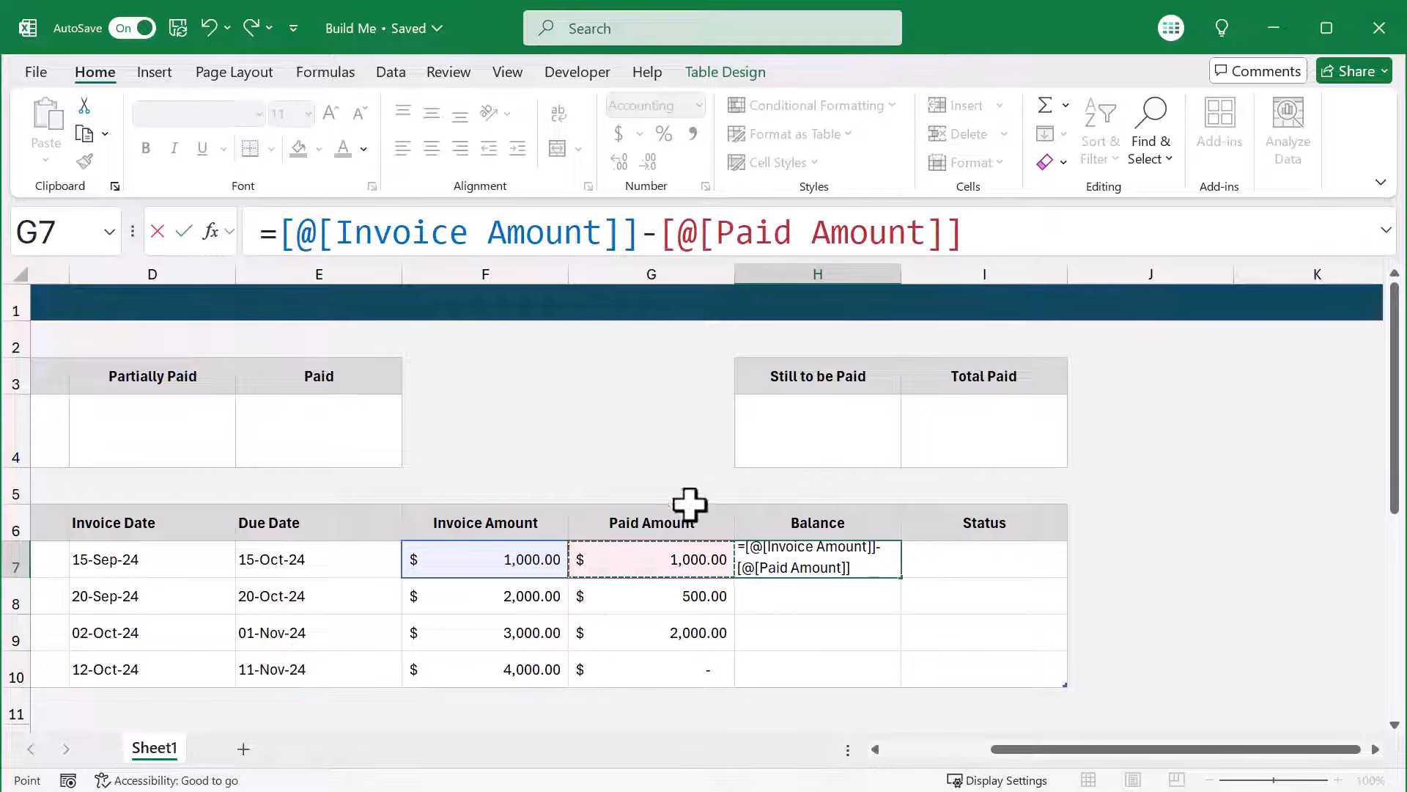
{"action": "key", "text": "Return"}
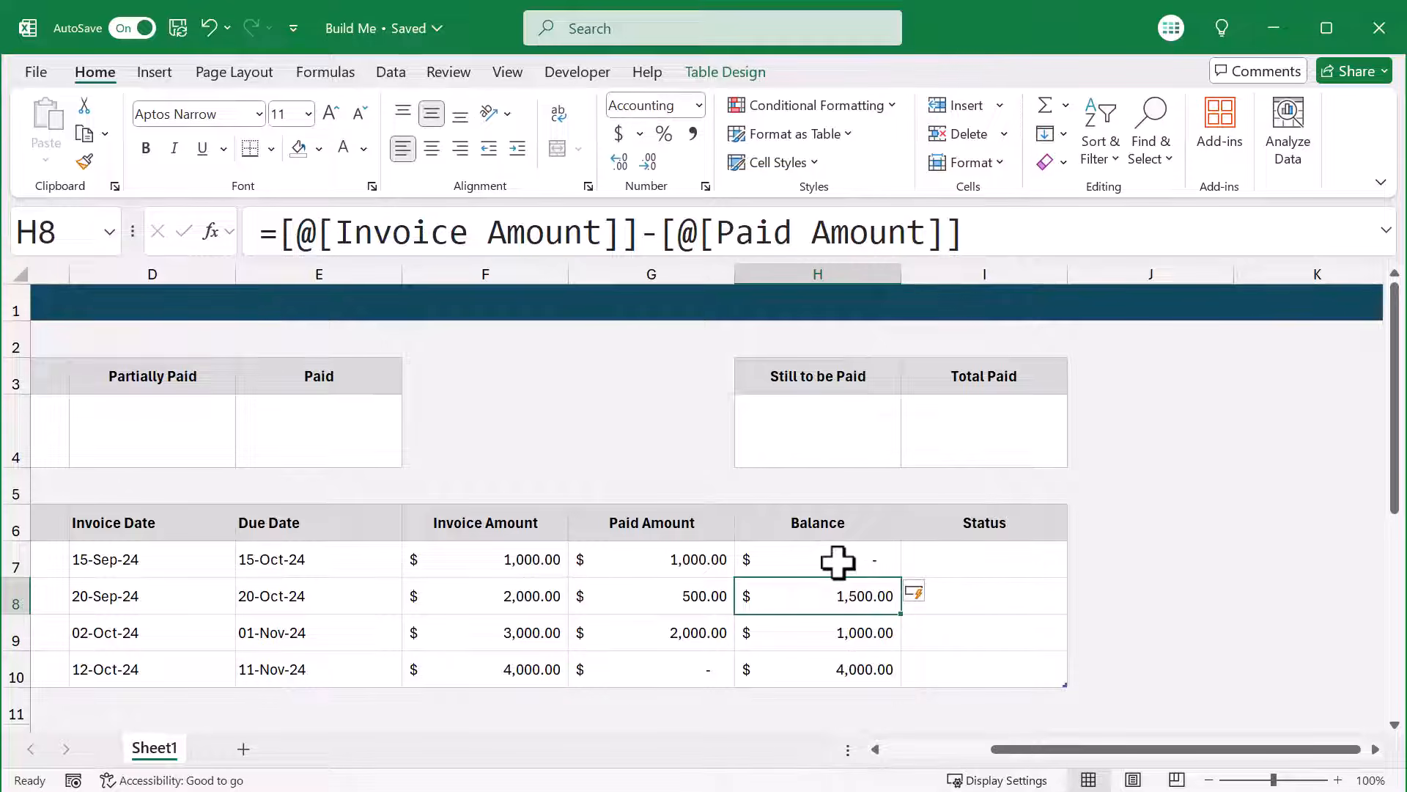
{"action": "left_click", "coordinate": [814, 629]}
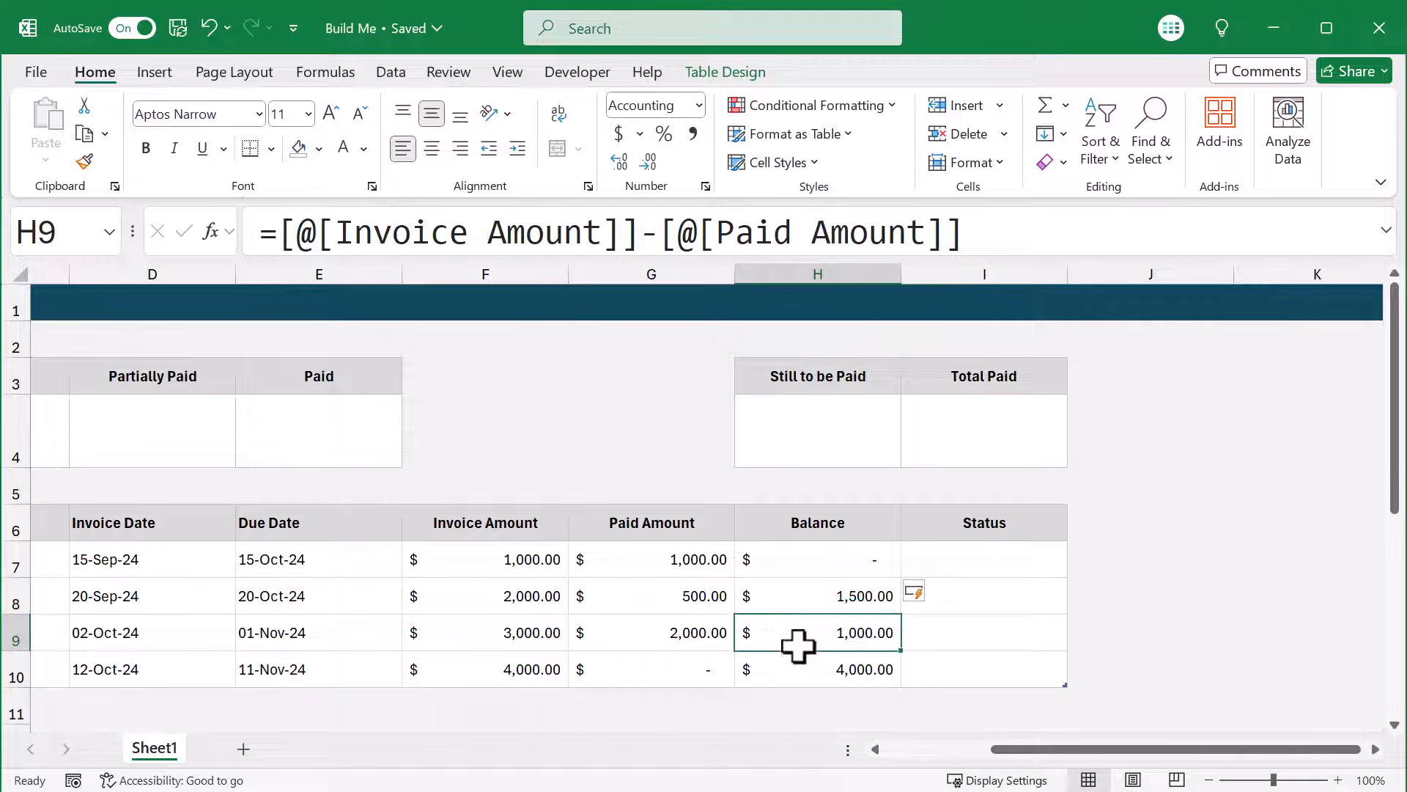
{"action": "left_click", "coordinate": [797, 667]}
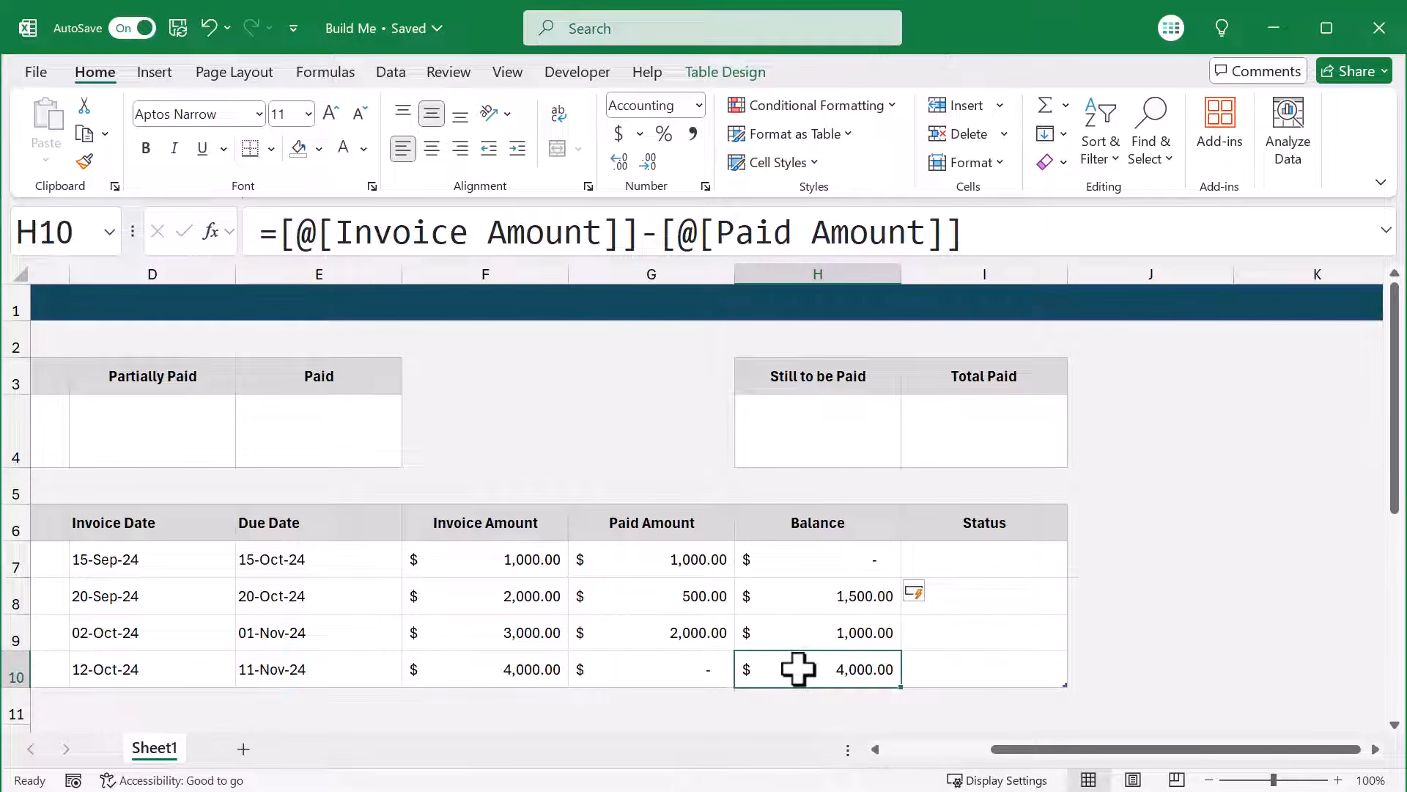
{"action": "left_click", "coordinate": [805, 565]}
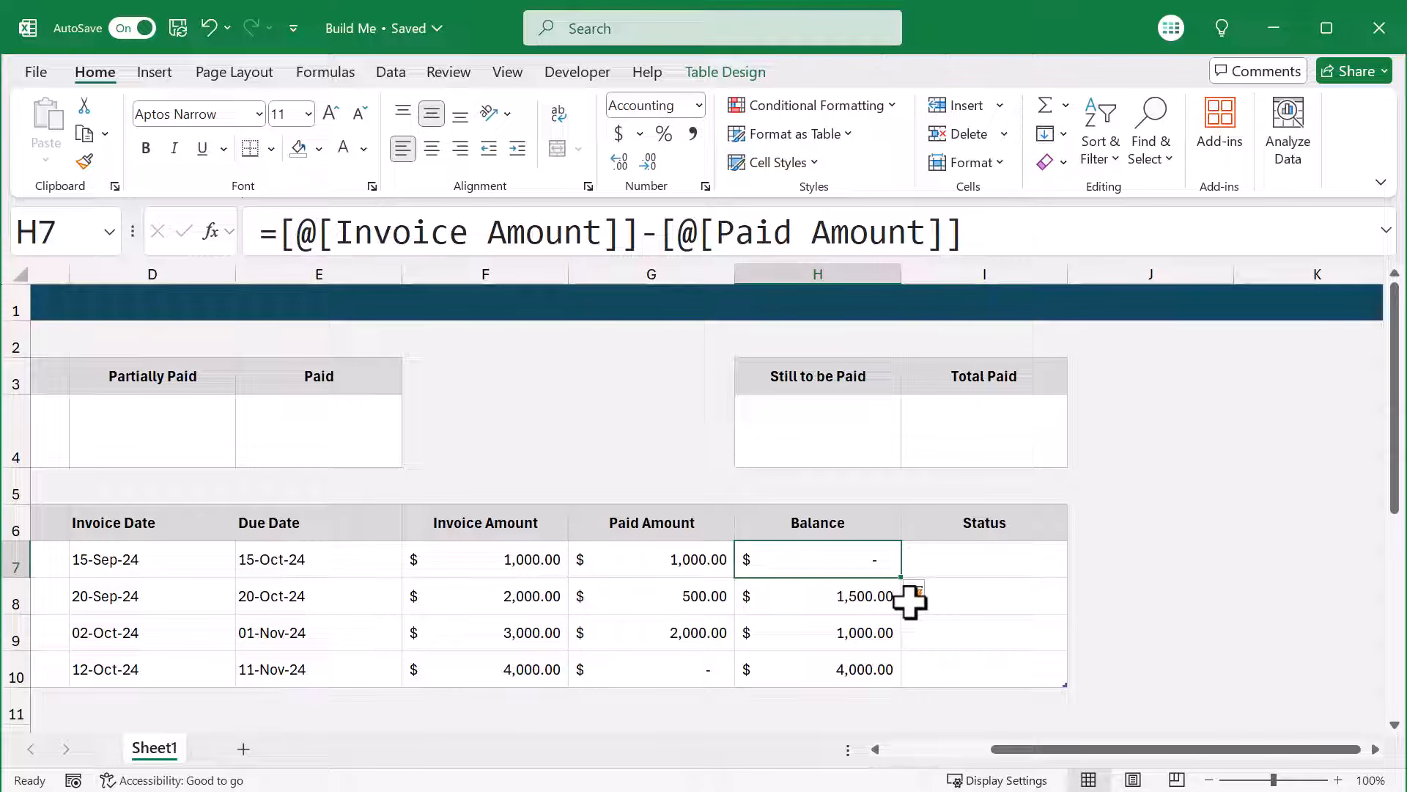
Expand the formula bar to several lines and open the first Status cell, I7, for editing.
{"action": "left_click", "coordinate": [1000, 559]}
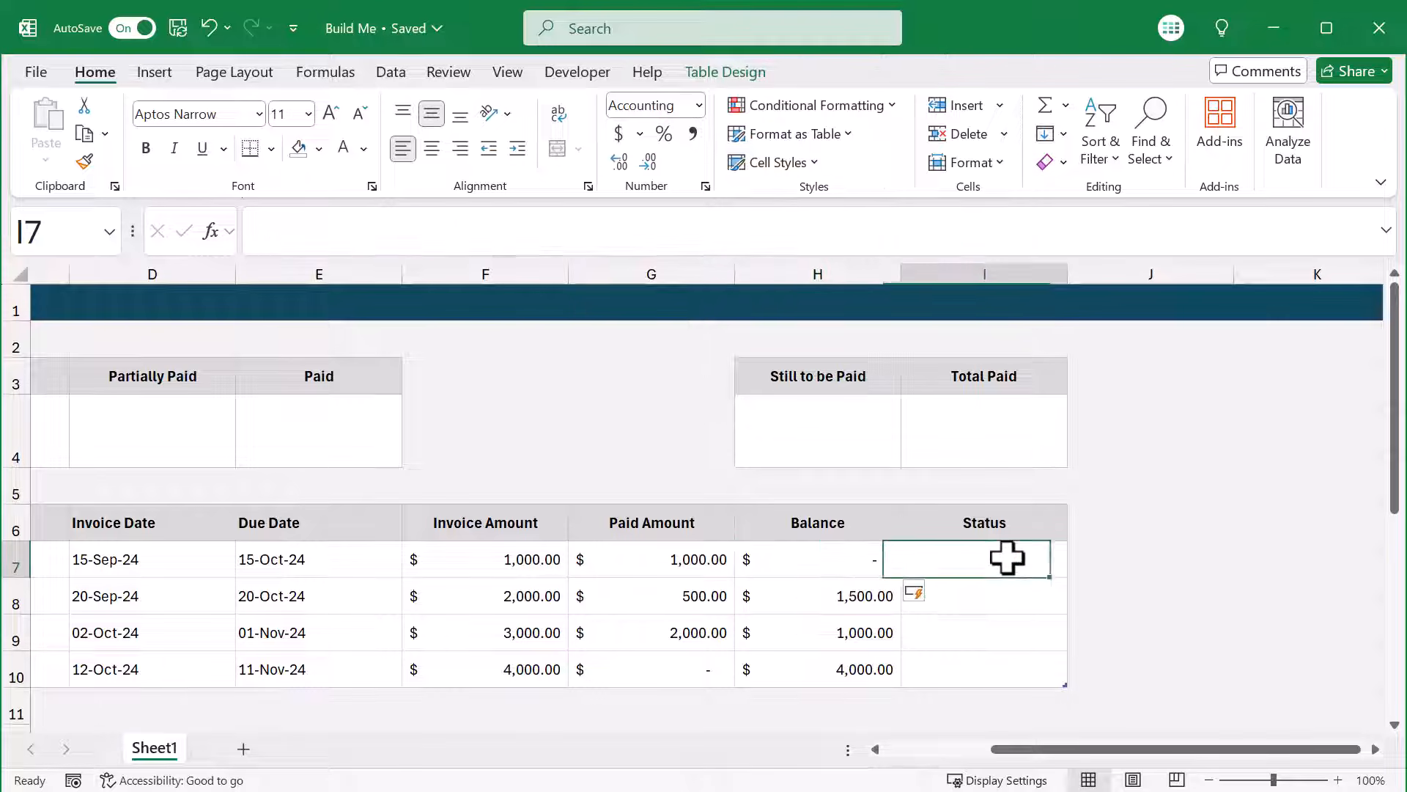
{"action": "left_click", "coordinate": [1387, 231]}
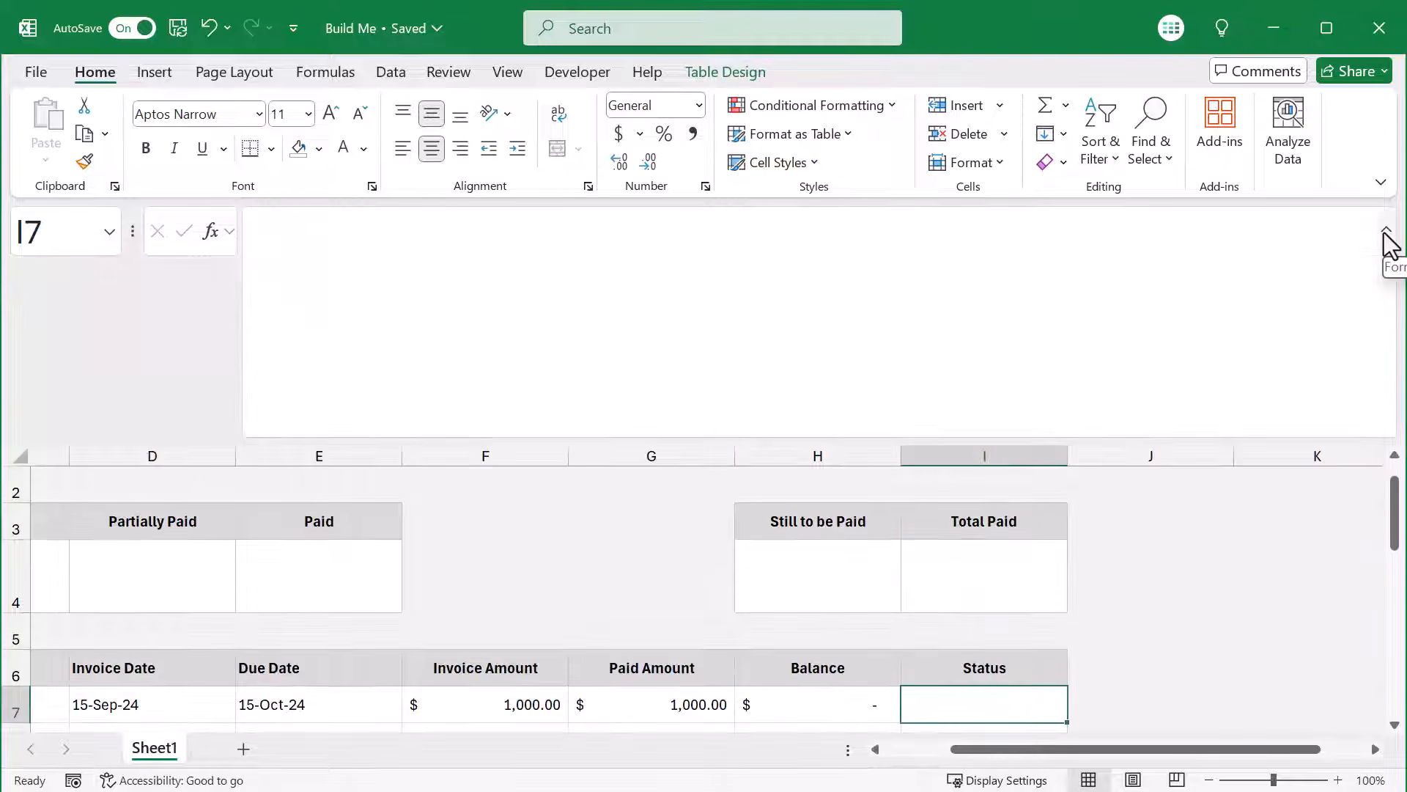
{"action": "left_click", "coordinate": [1395, 725]}
{"action": "left_click", "coordinate": [1395, 724]}
{"action": "left_click", "coordinate": [1395, 724]}
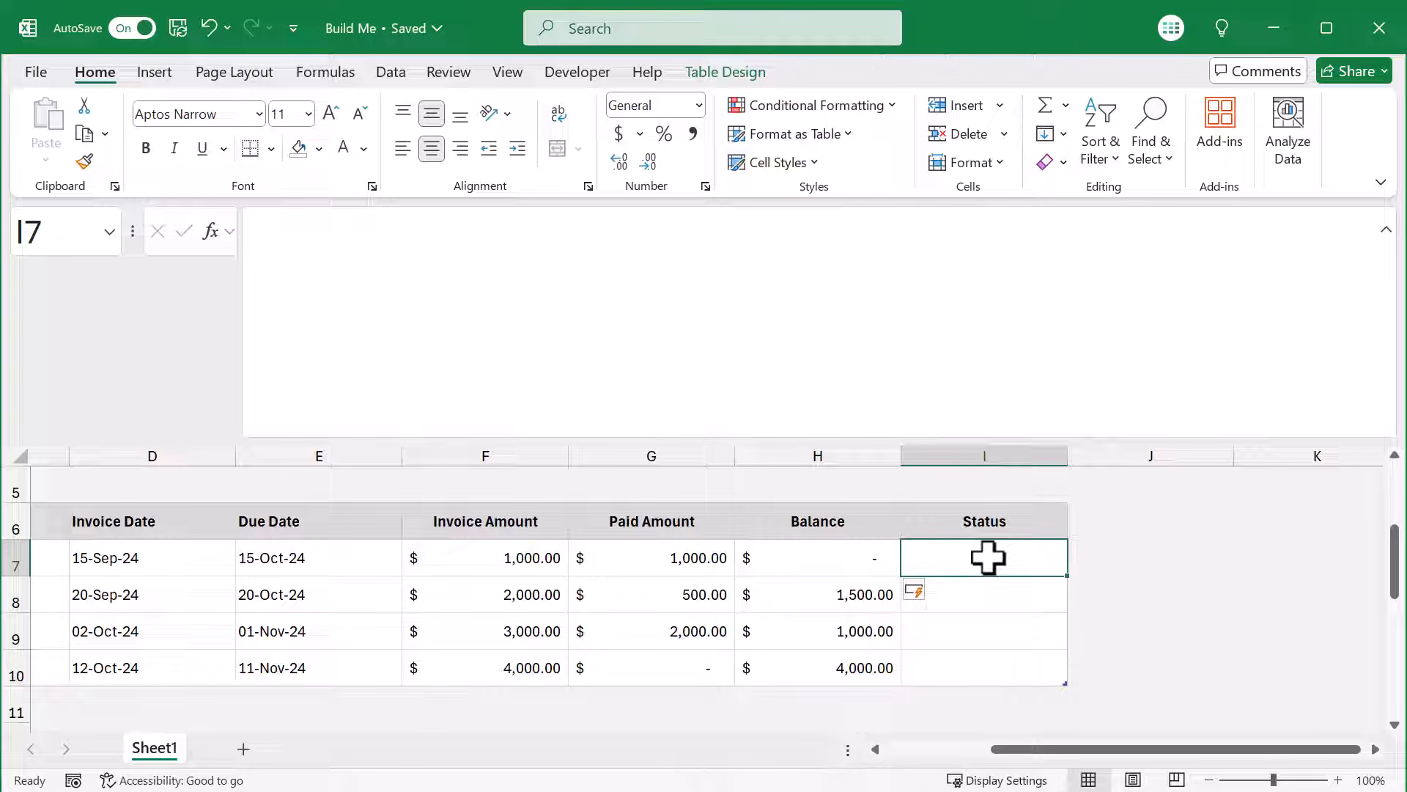
{"action": "left_click", "coordinate": [1090, 293]}
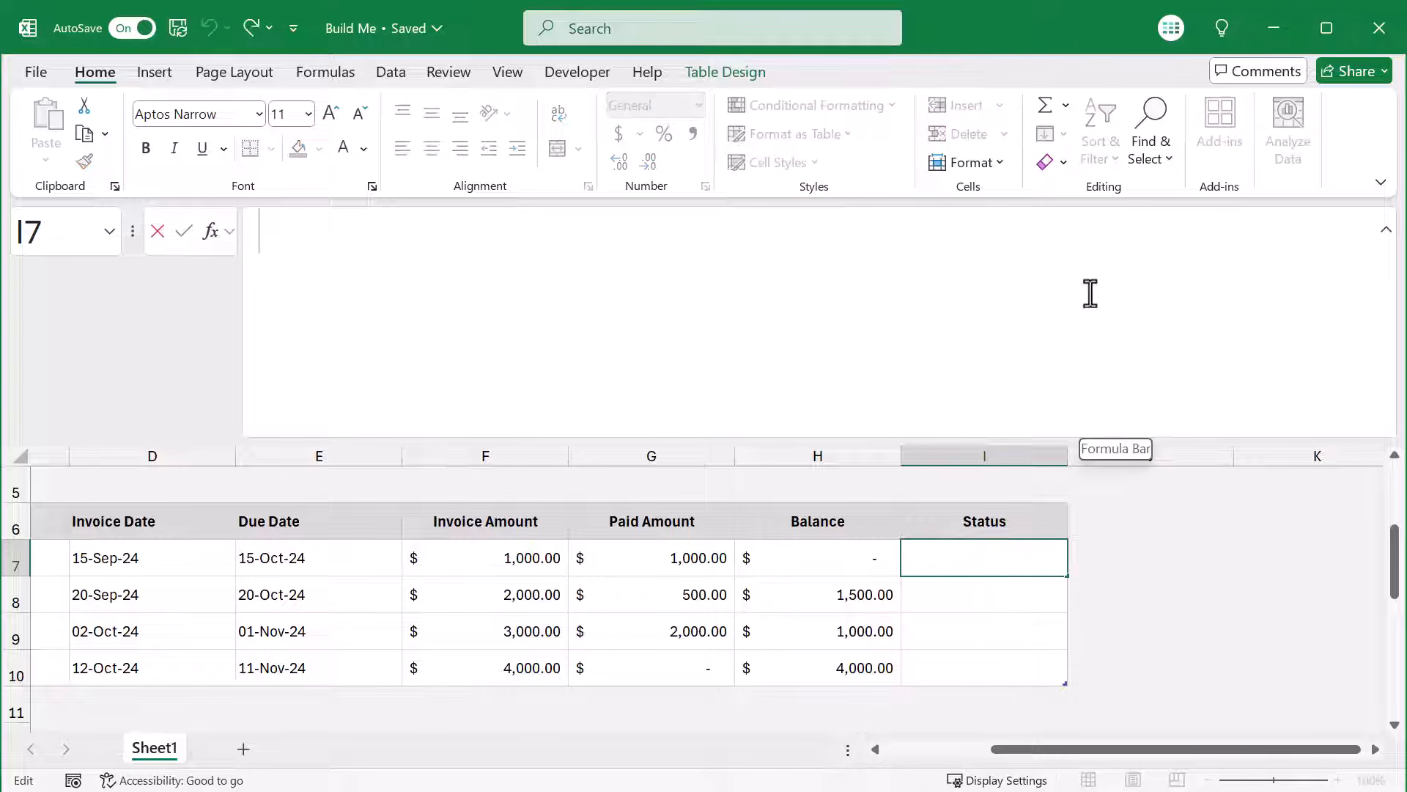
Begin an IFS formula in I7 whose first test returns "-" when the row's Invoice Amount equals 0, followed by a line break.
{"action": "type", "text": "="}
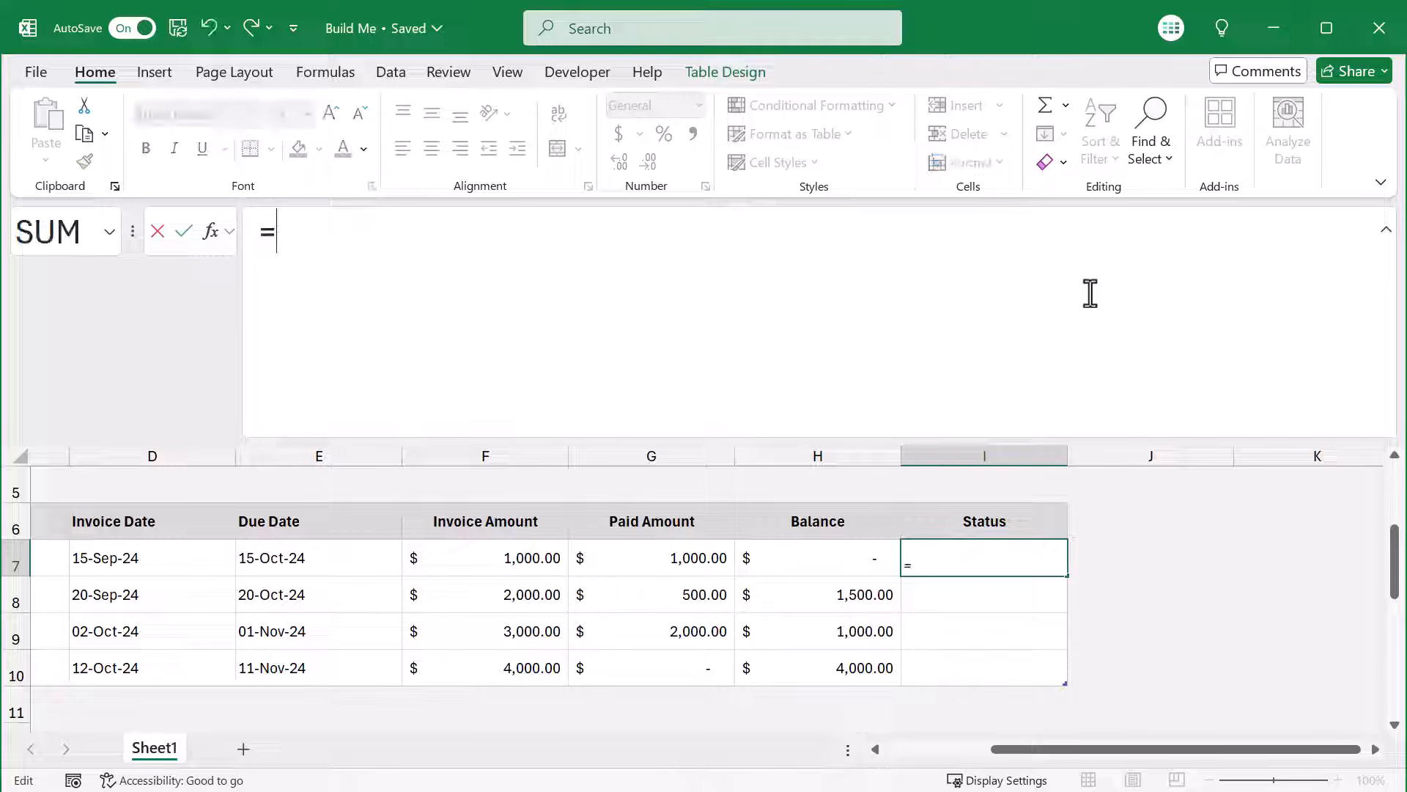
{"action": "type", "text": "ifs"}
{"action": "key", "text": "Tab"}
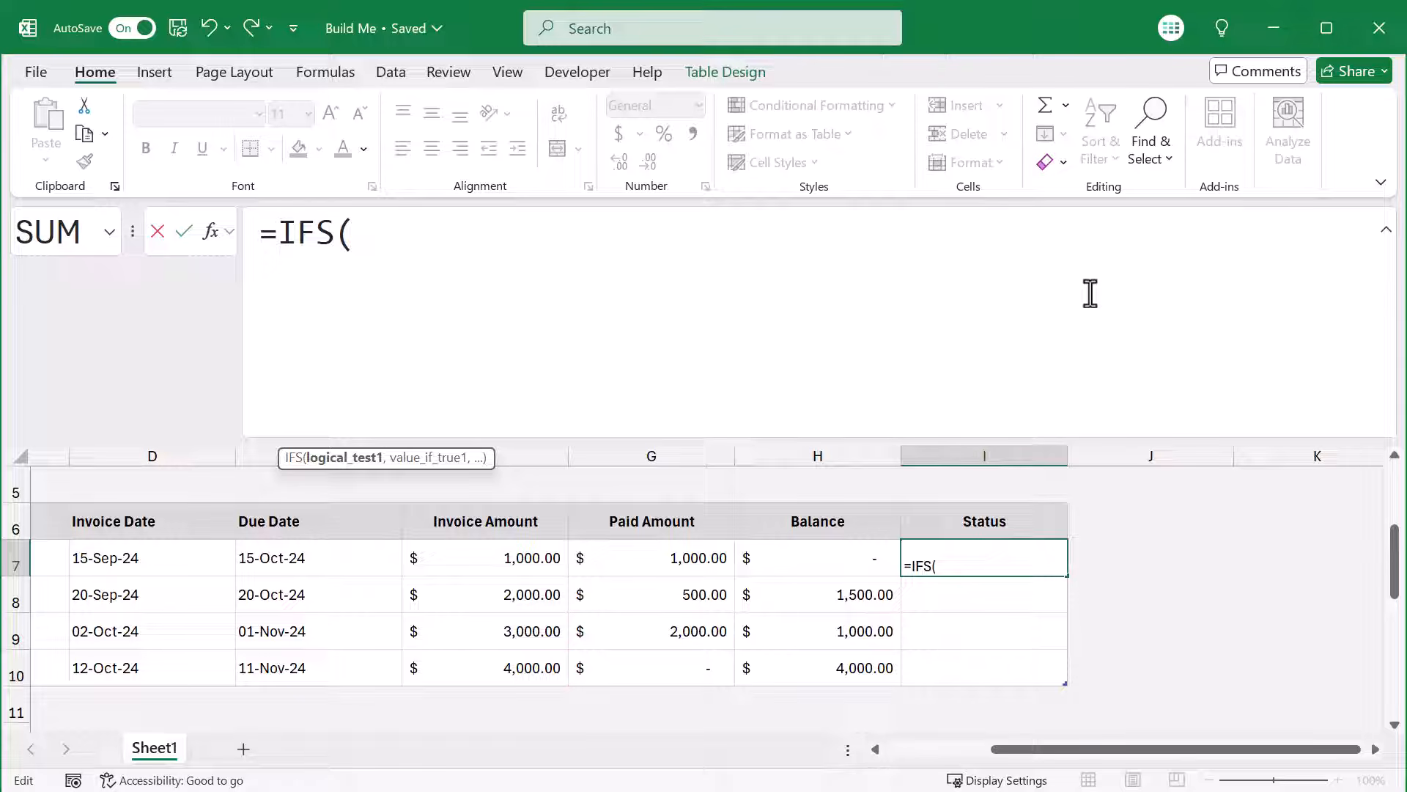
{"action": "type", "text": "[@"}
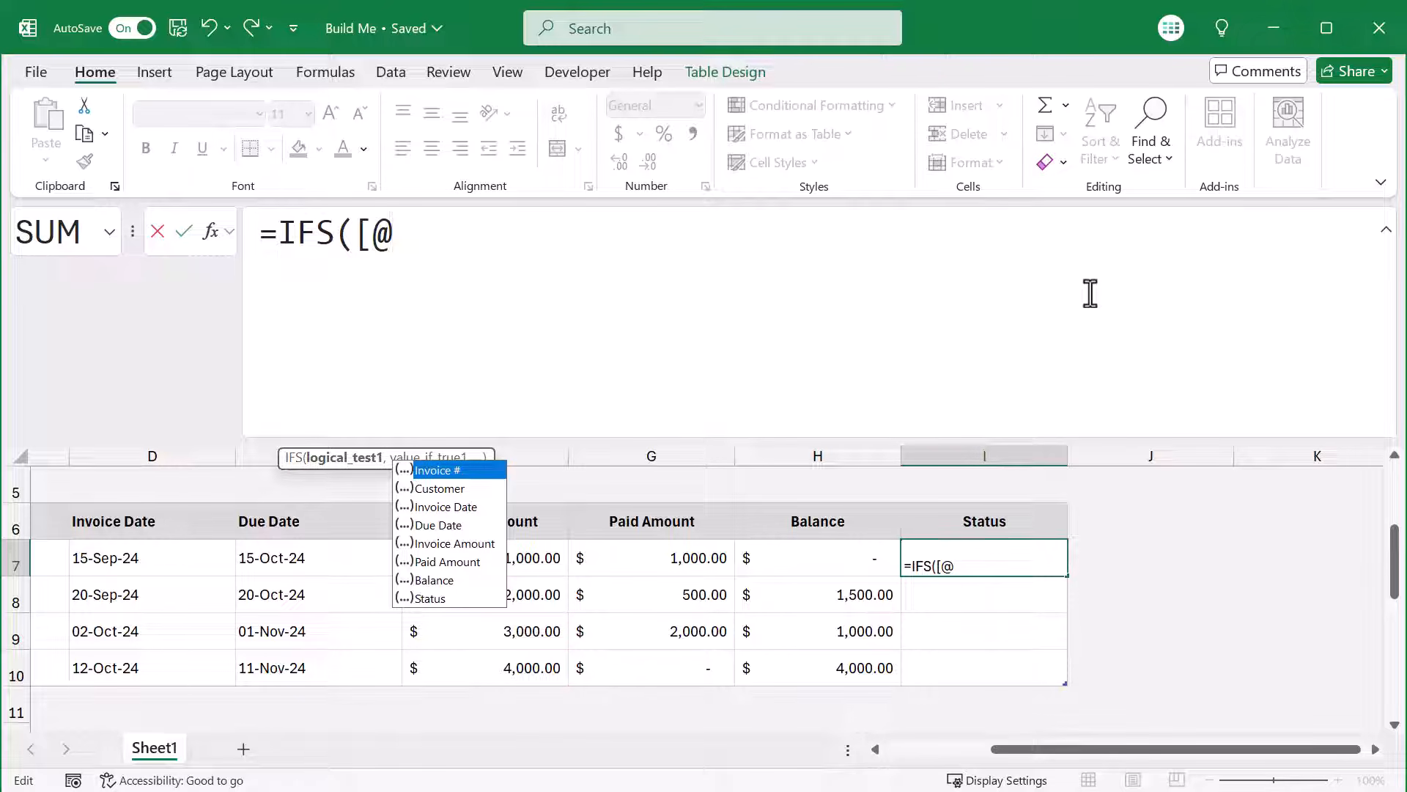
{"action": "key", "text": "Down"}
{"action": "key", "text": "Down"}
{"action": "key", "text": "Down"}
{"action": "key", "text": "Down"}
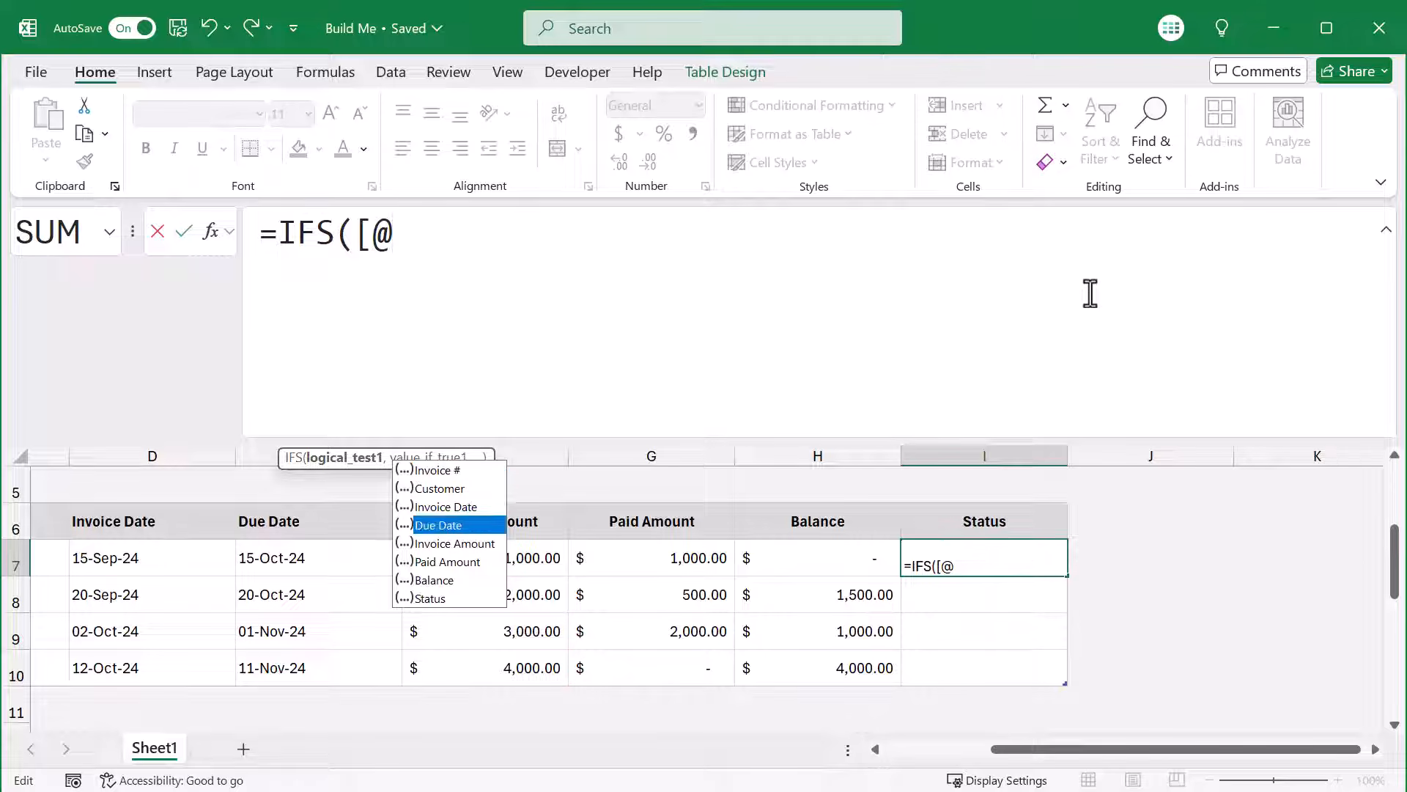
{"action": "key", "text": "Tab"}
{"action": "type", "text": "]"}
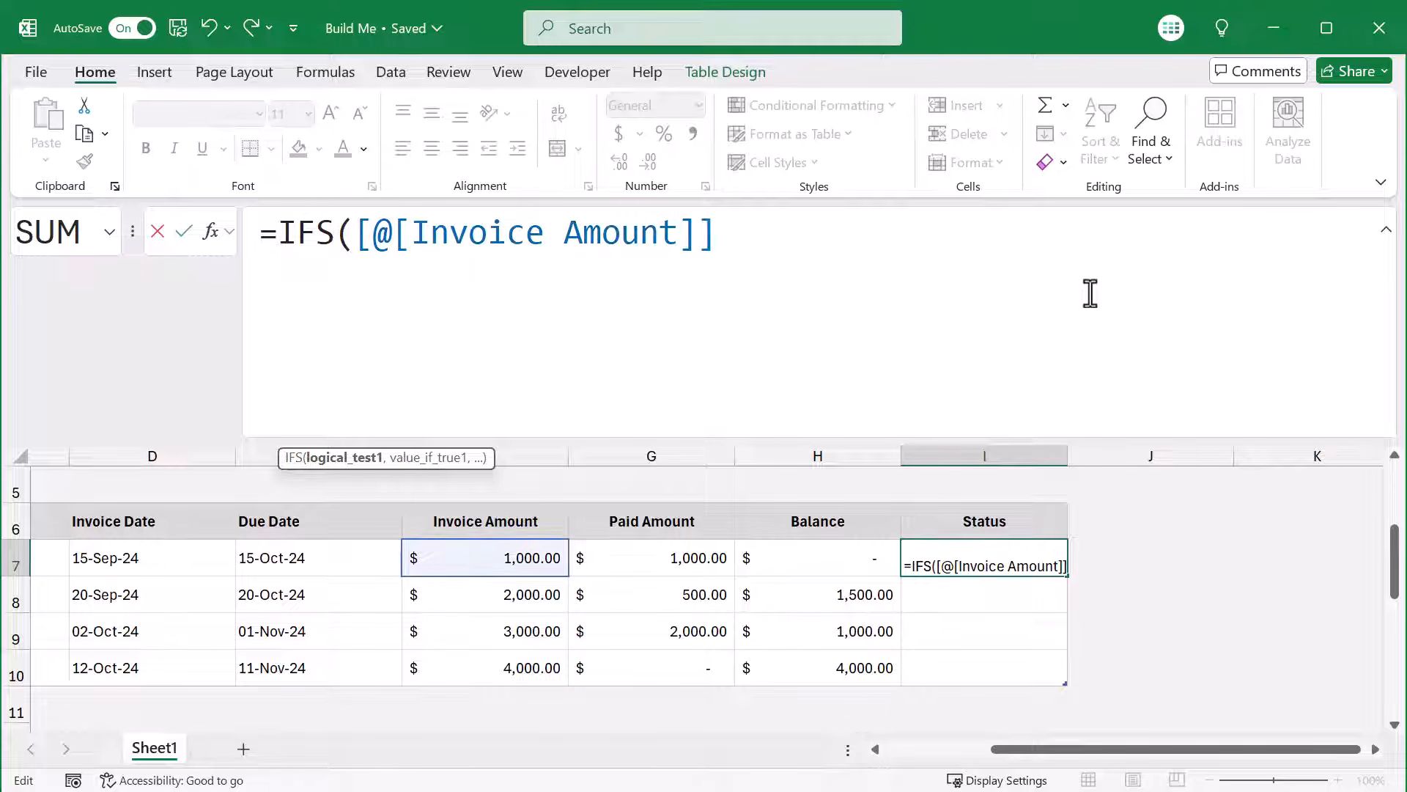
{"action": "type", "text": "=0"}
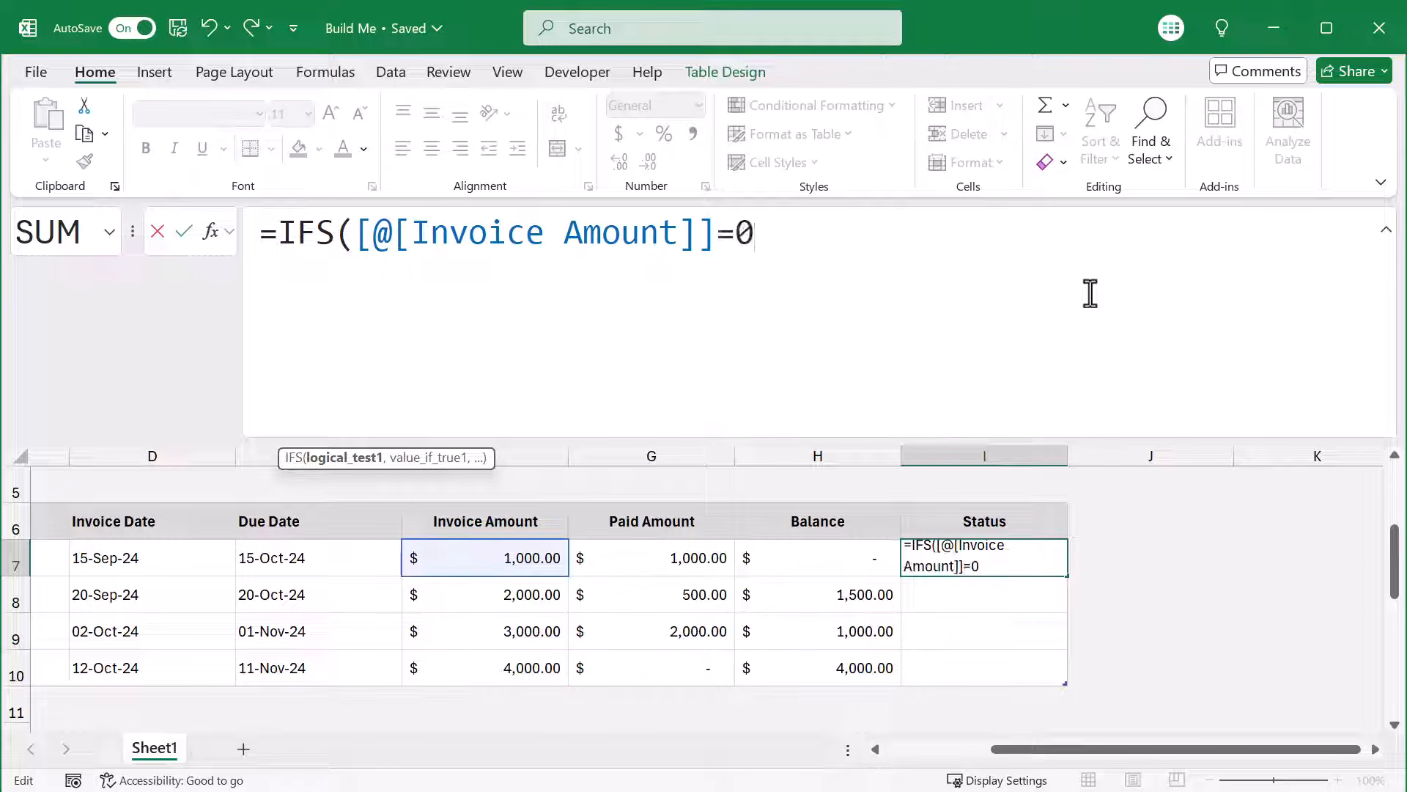
{"action": "type", "text": ","}
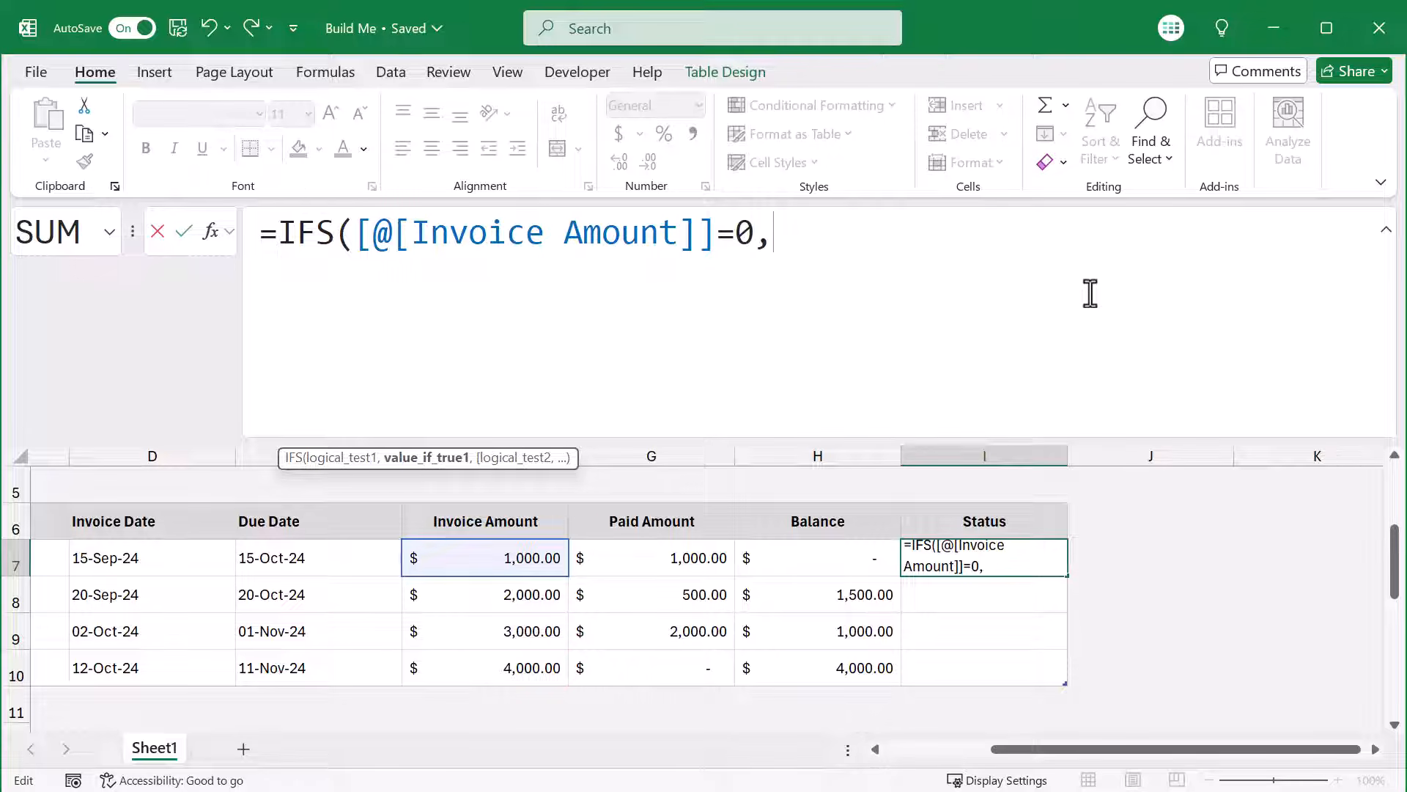
{"action": "type", "text": "\"-\","}
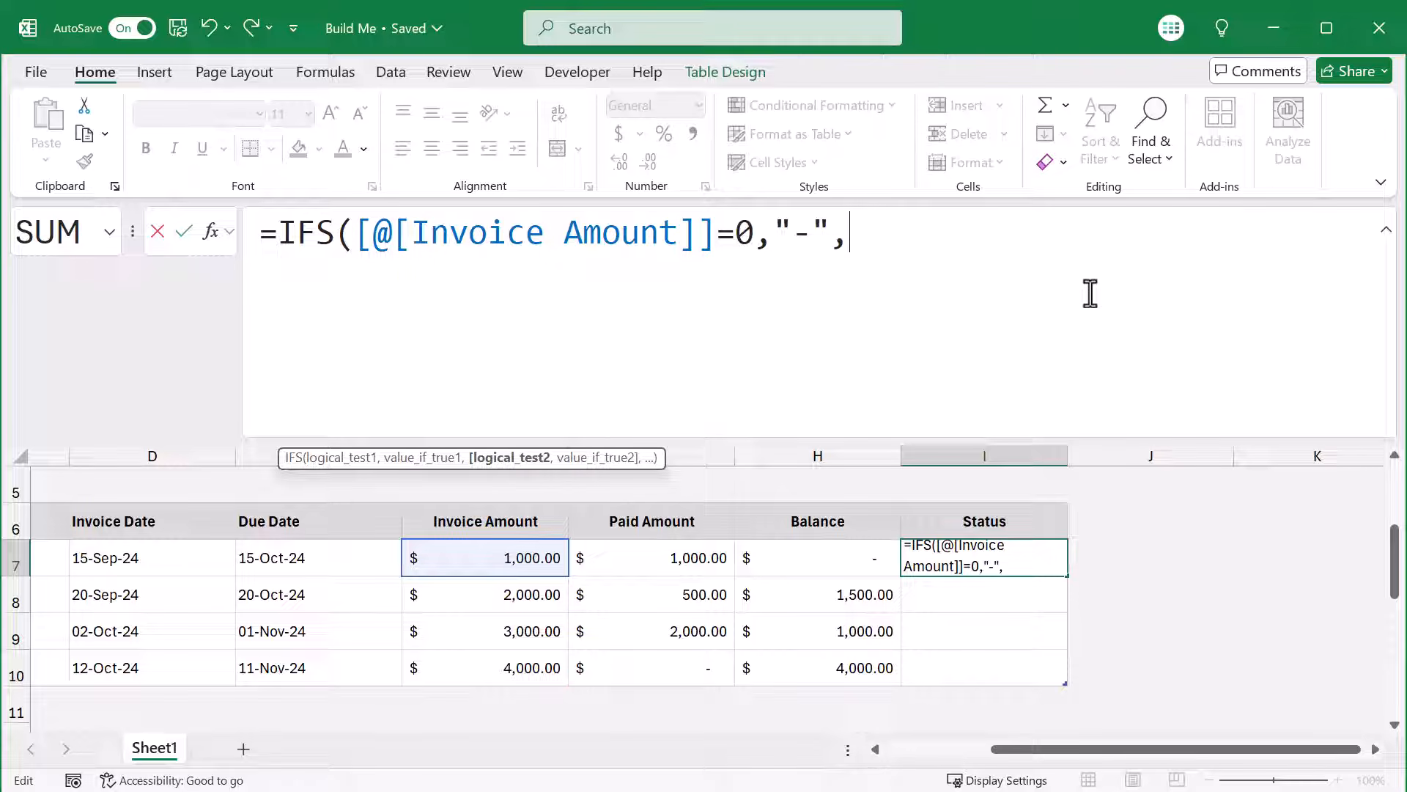
{"action": "key", "text": "alt+Return"}
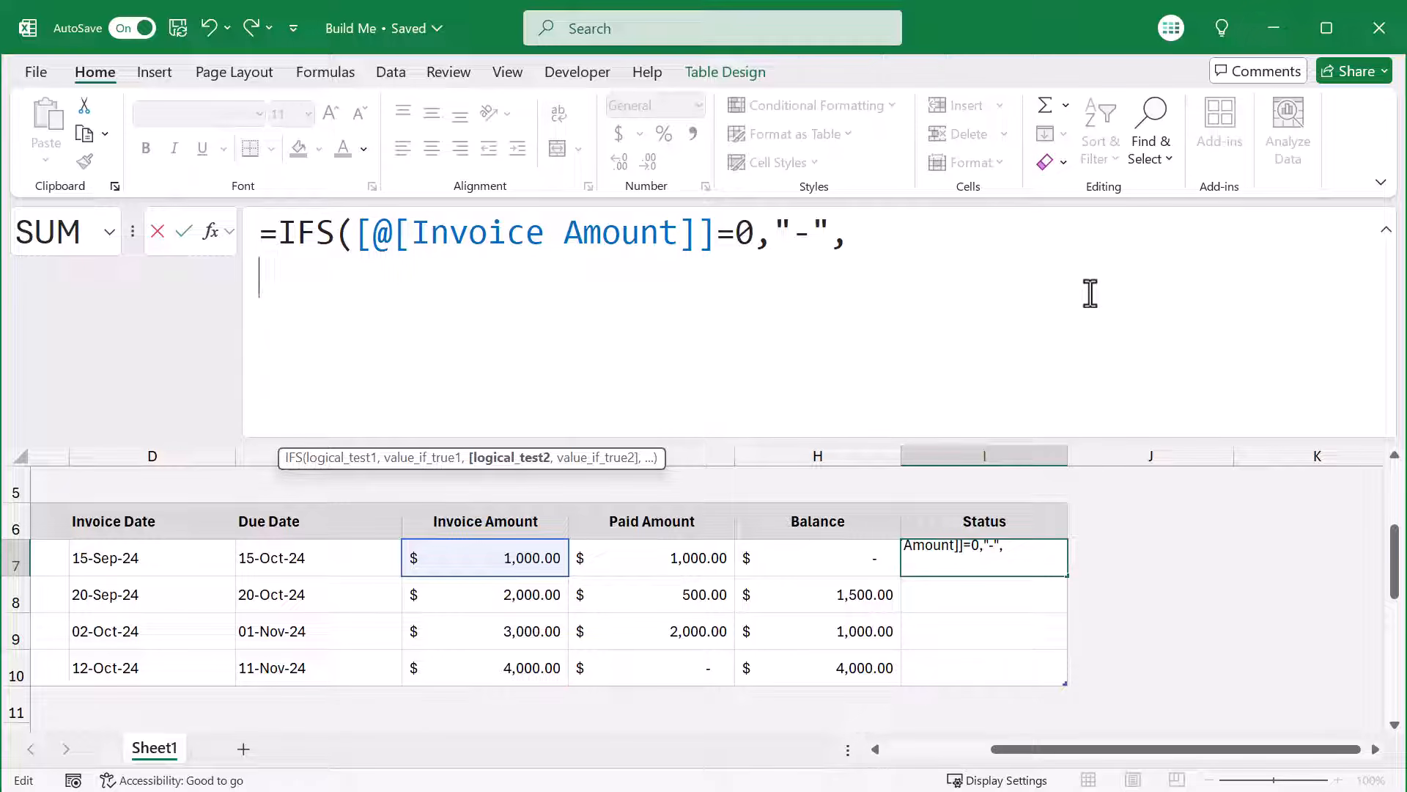
Add a second IFS test that returns "Paid" when the row's Balance equals 0, and start another line.
{"action": "type", "text": "["}
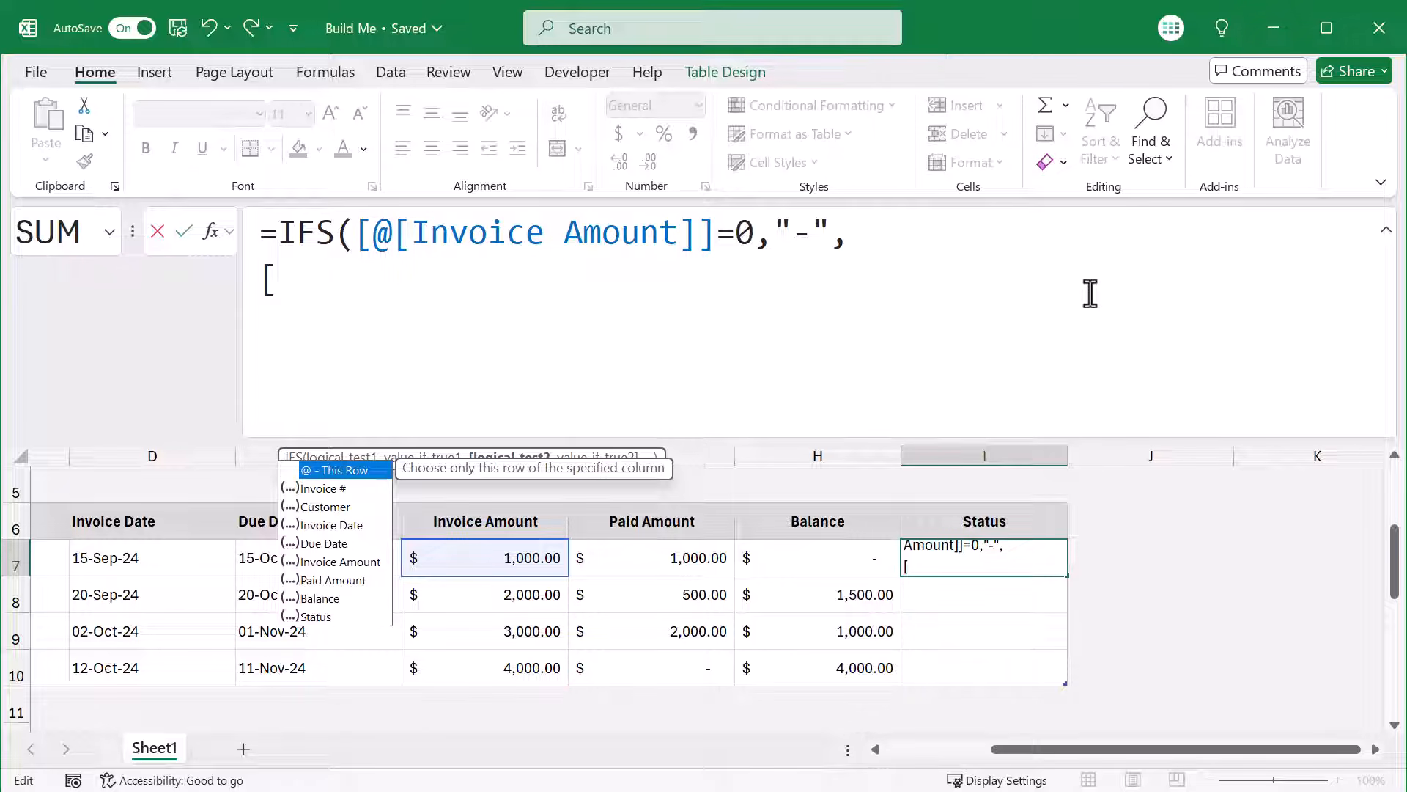
{"action": "type", "text": "@"}
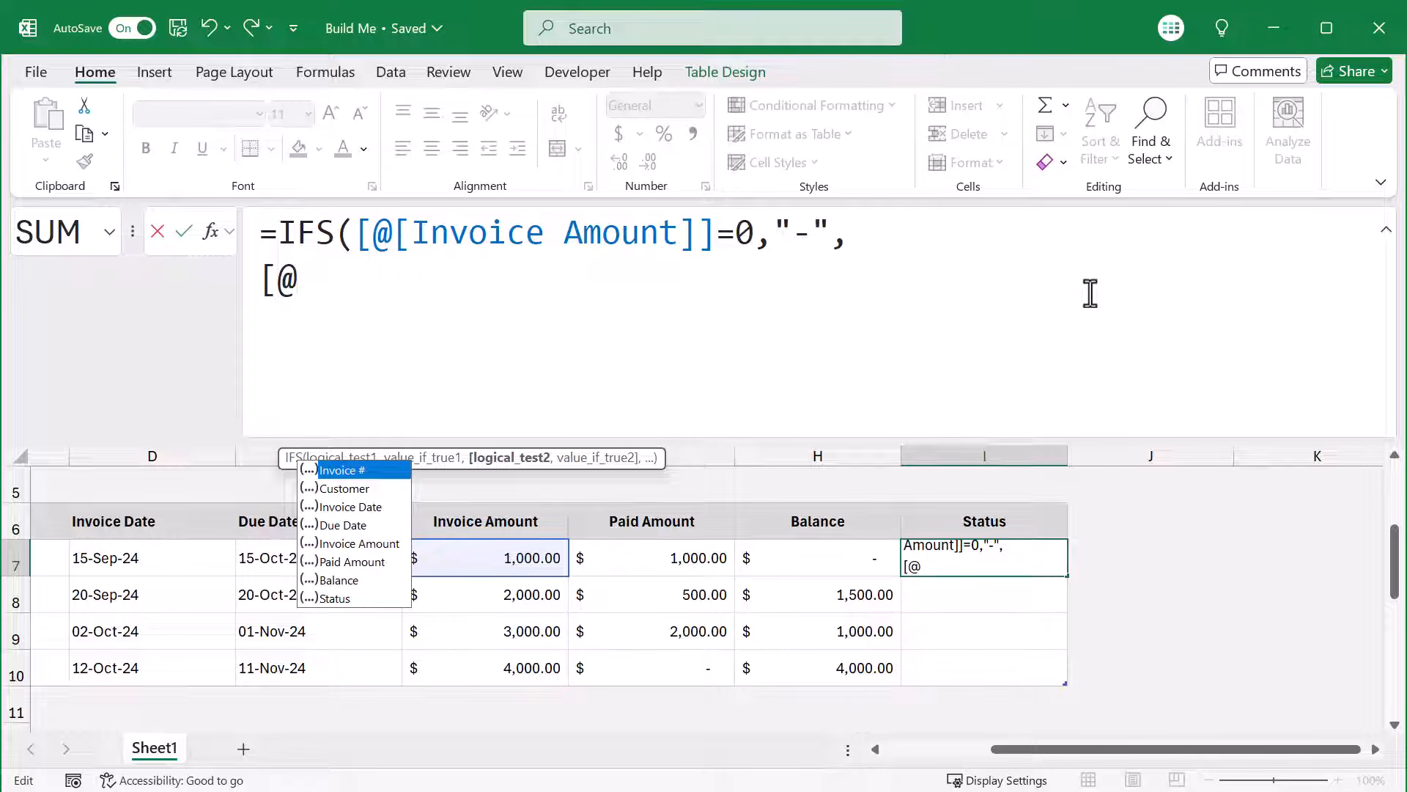
{"action": "type", "text": "ba"}
{"action": "key", "text": "Tab"}
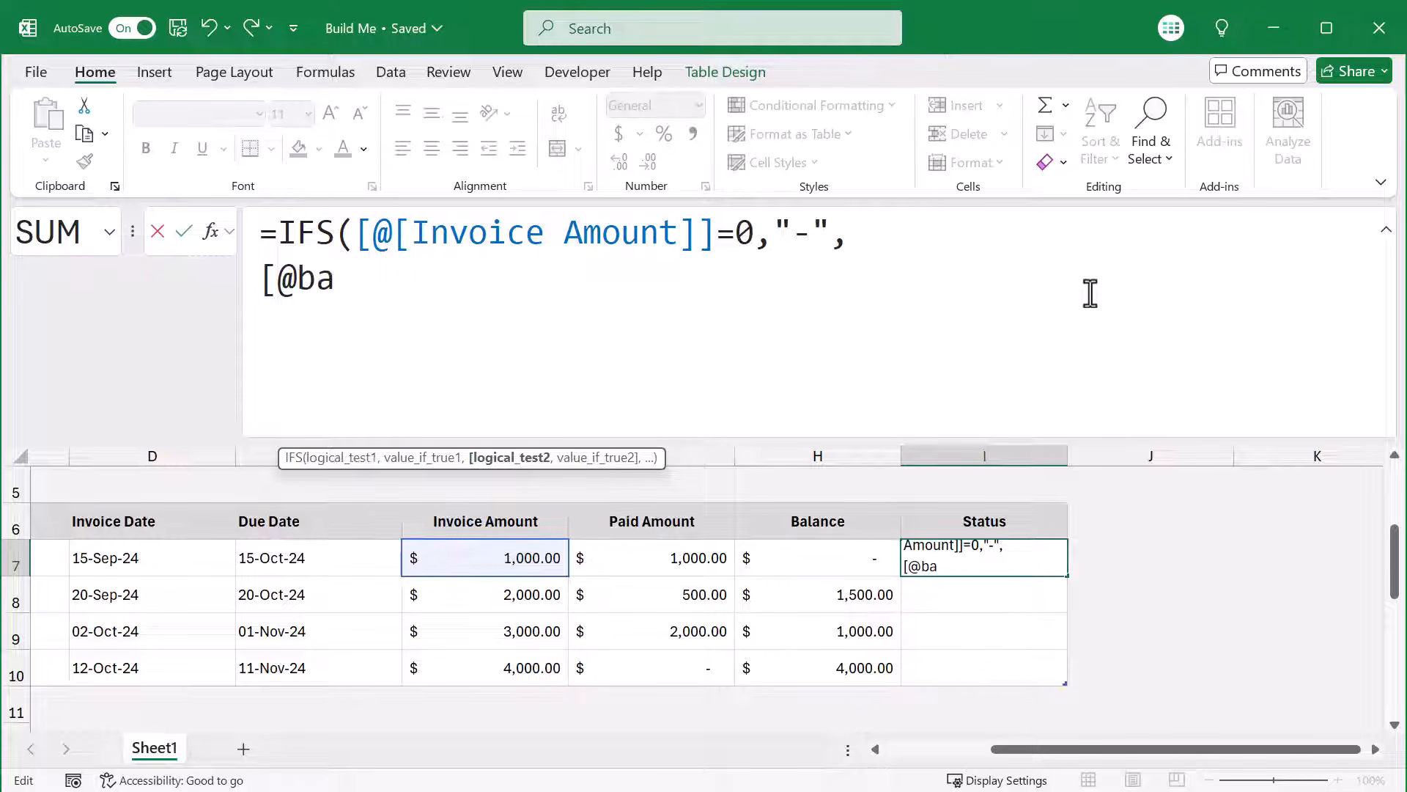
{"action": "type", "text": "]"}
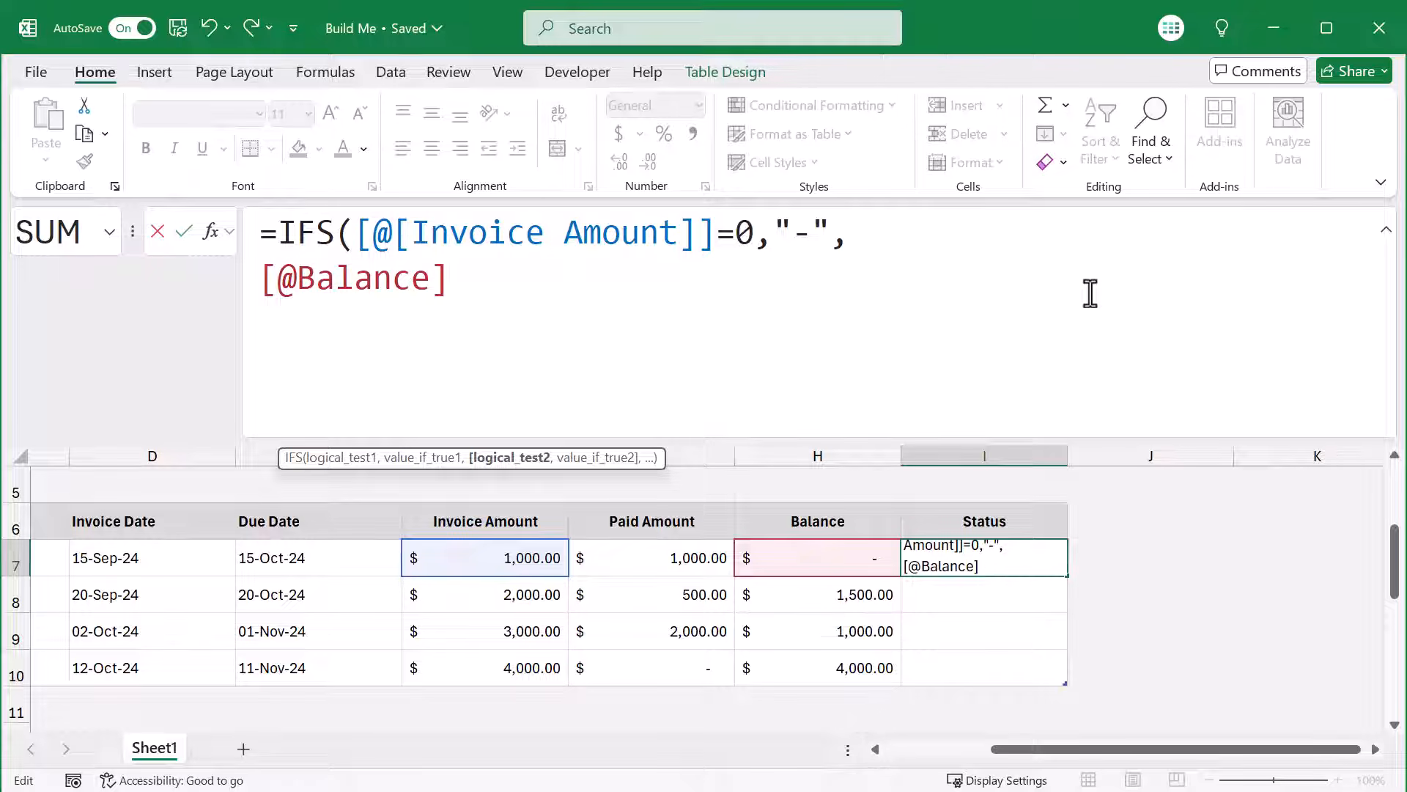
{"action": "type", "text": "=0,"}
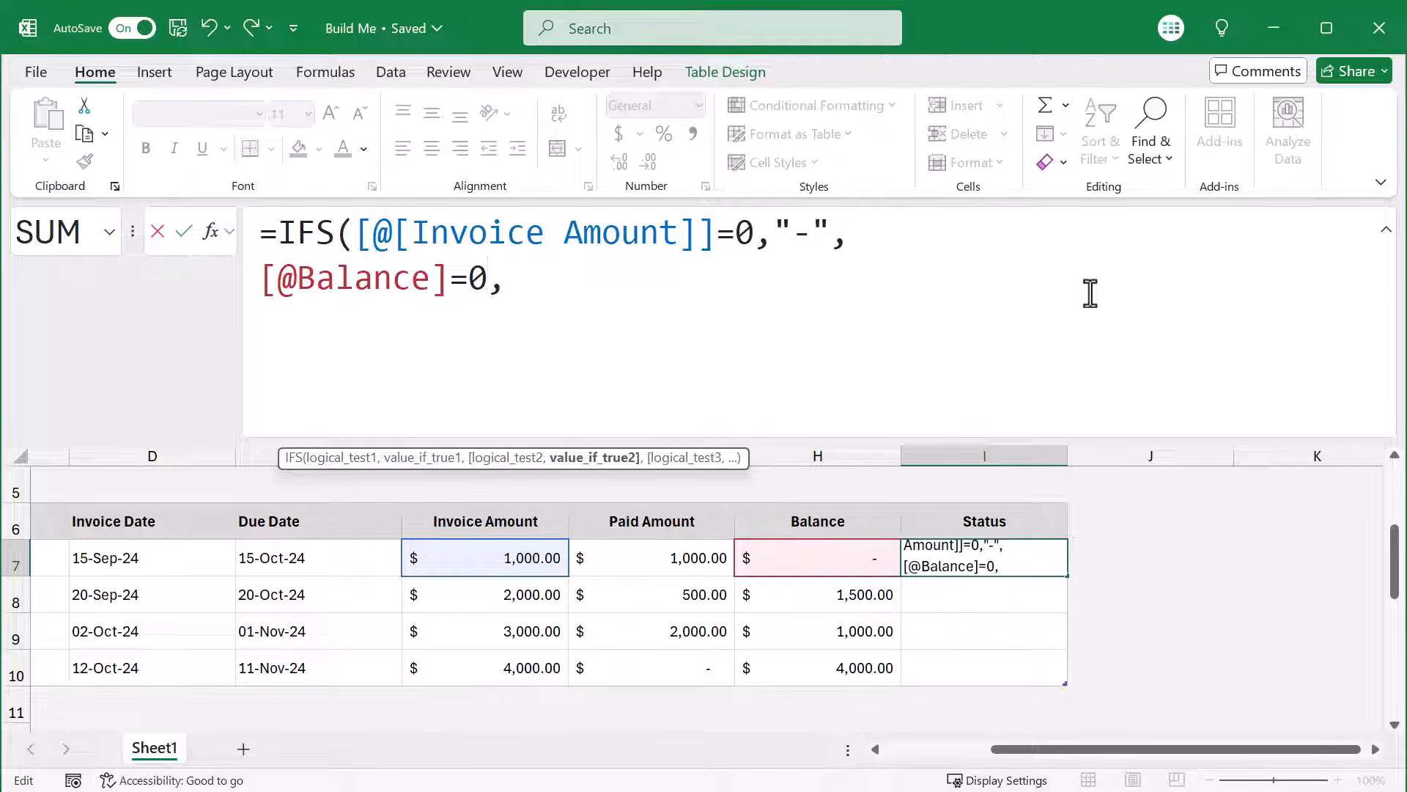
{"action": "type", "text": "\"Paid"}
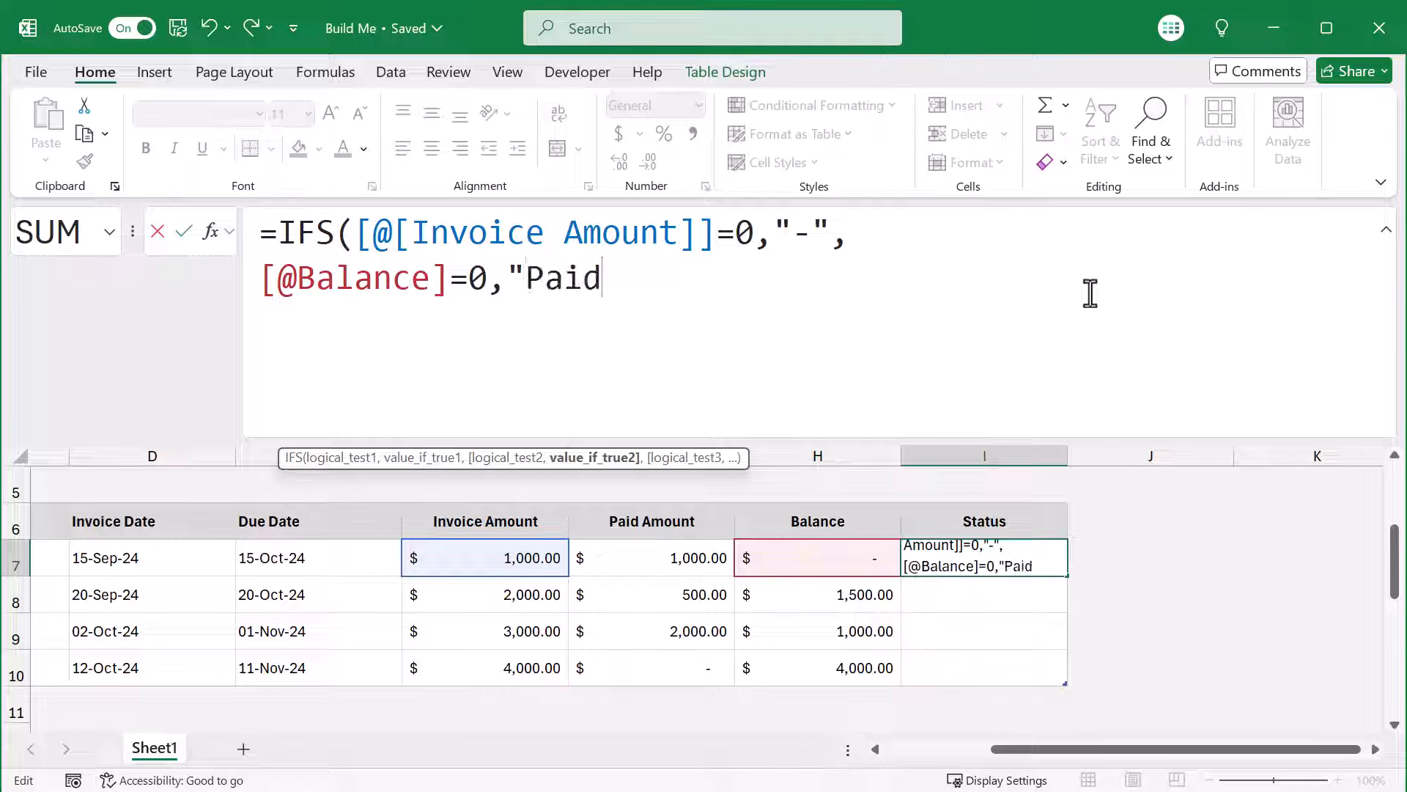
{"action": "type", "text": "\","}
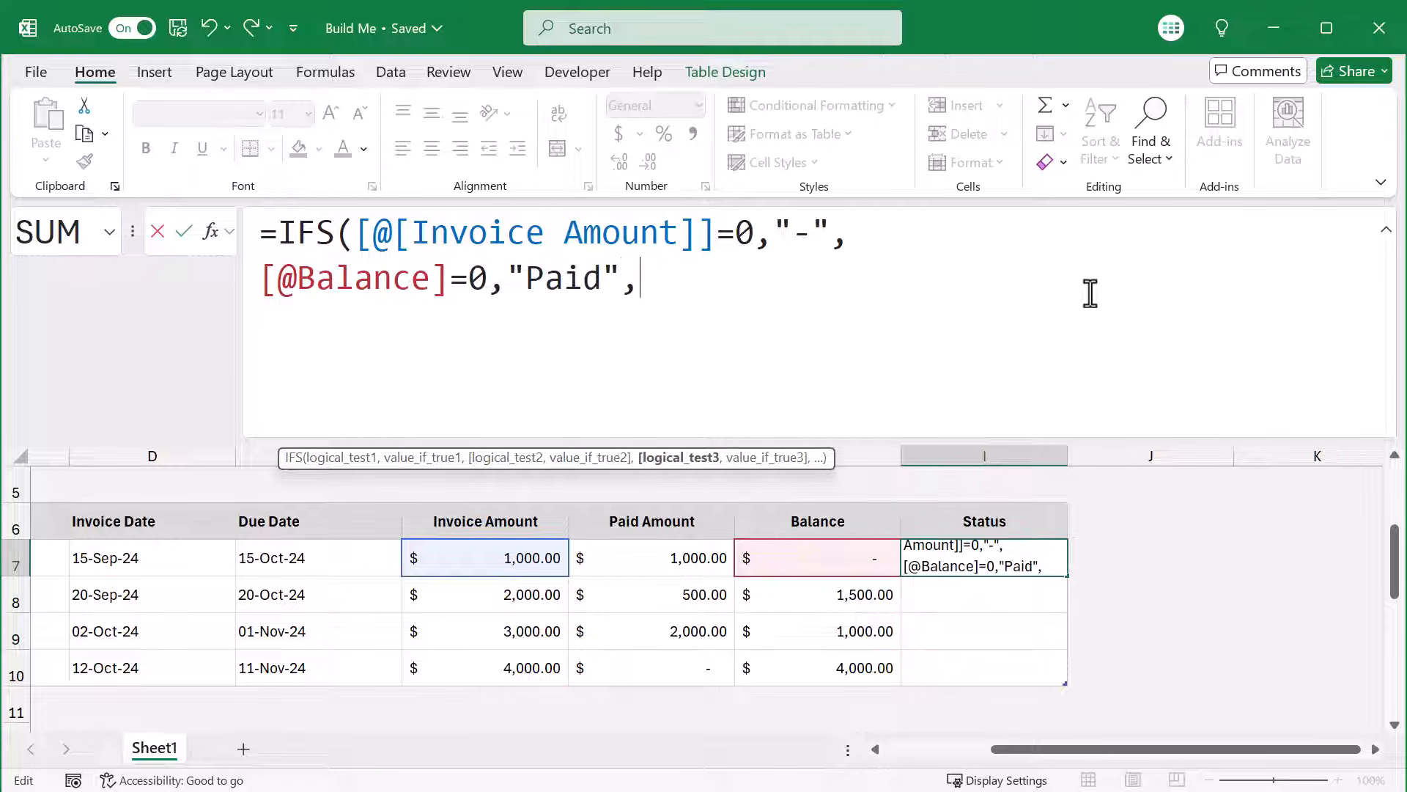
{"action": "key", "text": "alt+Return"}
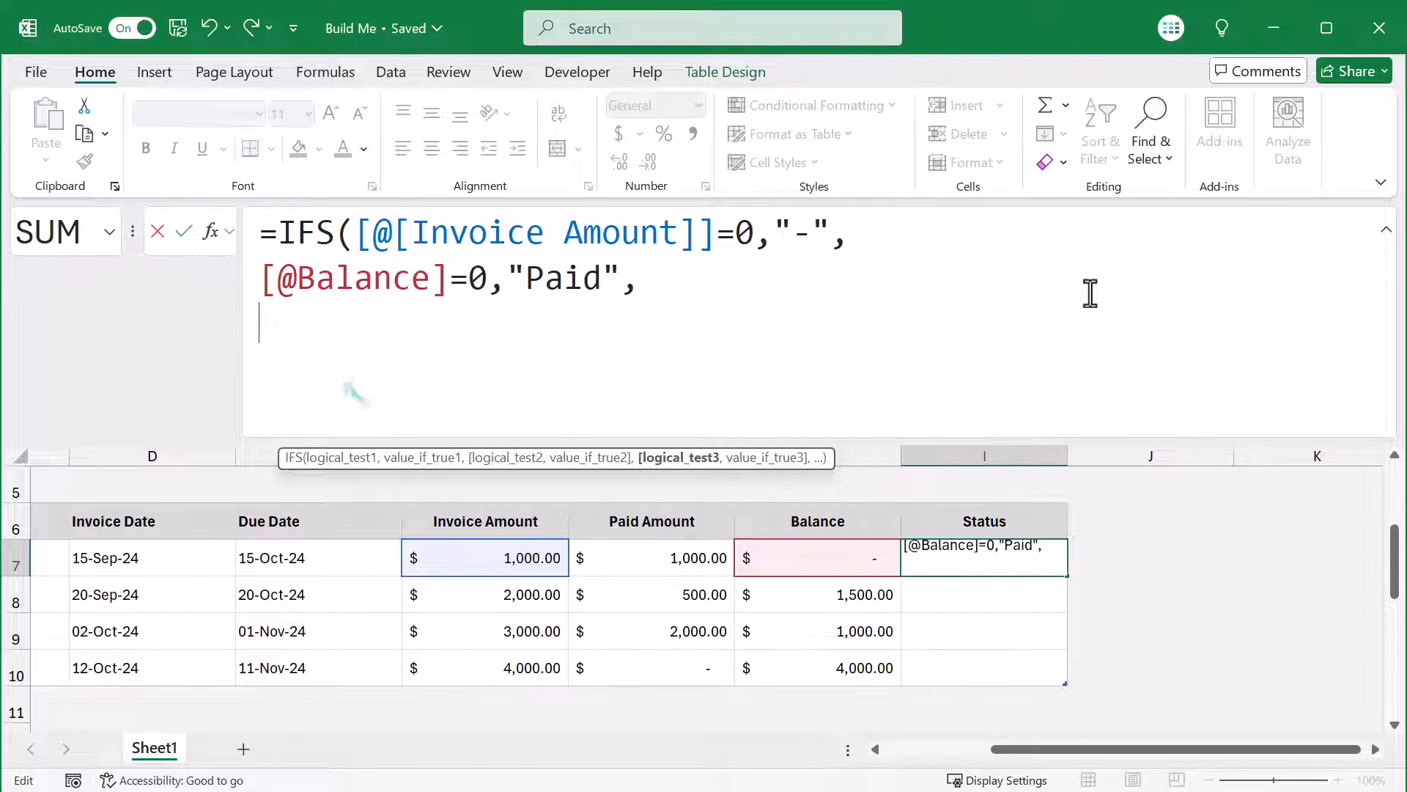
Add a third IFS test that returns "Overdue" when TODAY() is later than the row's Due Date, and start another line.
{"action": "type", "text": "tod"}
{"action": "key", "text": "Tab"}
{"action": "type", "text": ")"}
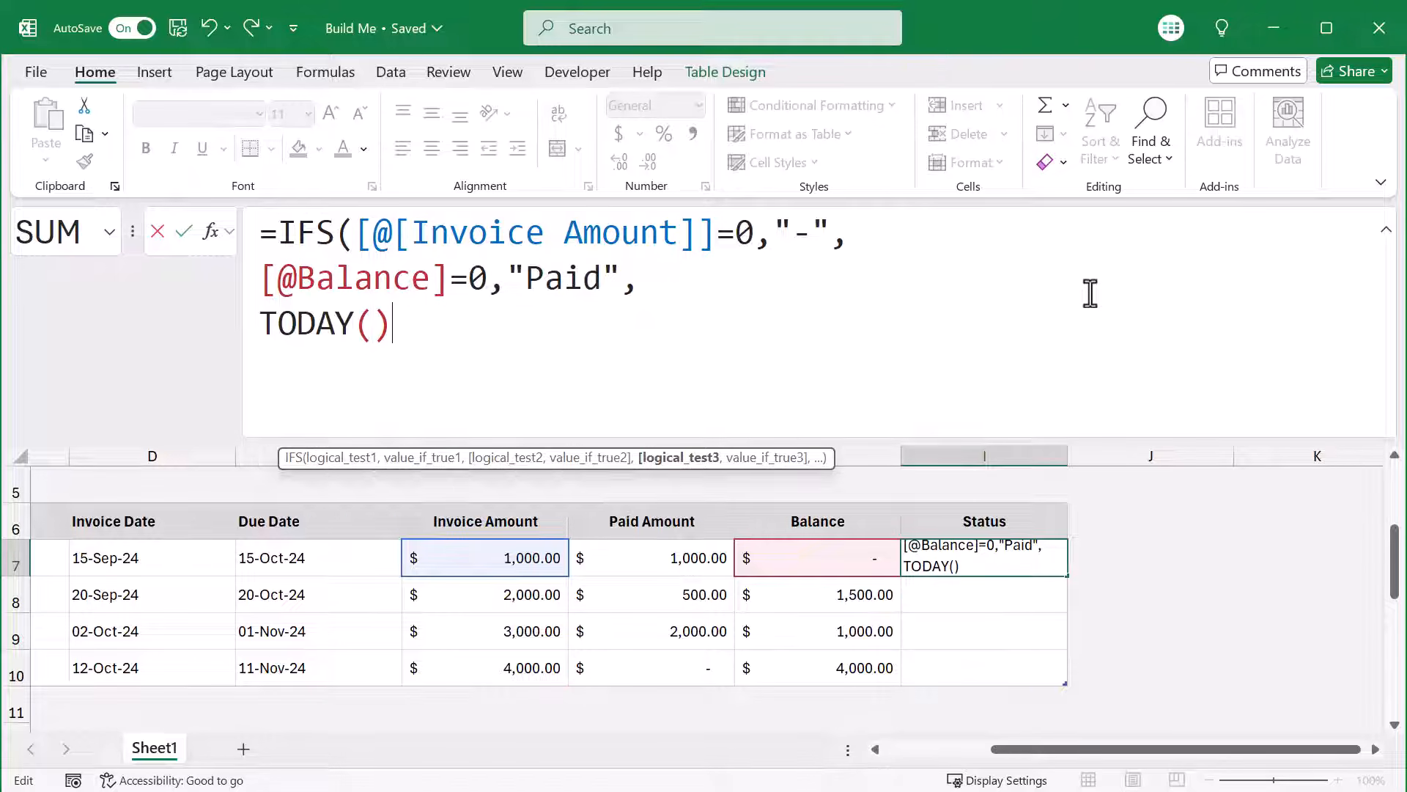
{"action": "type", "text": ">["}
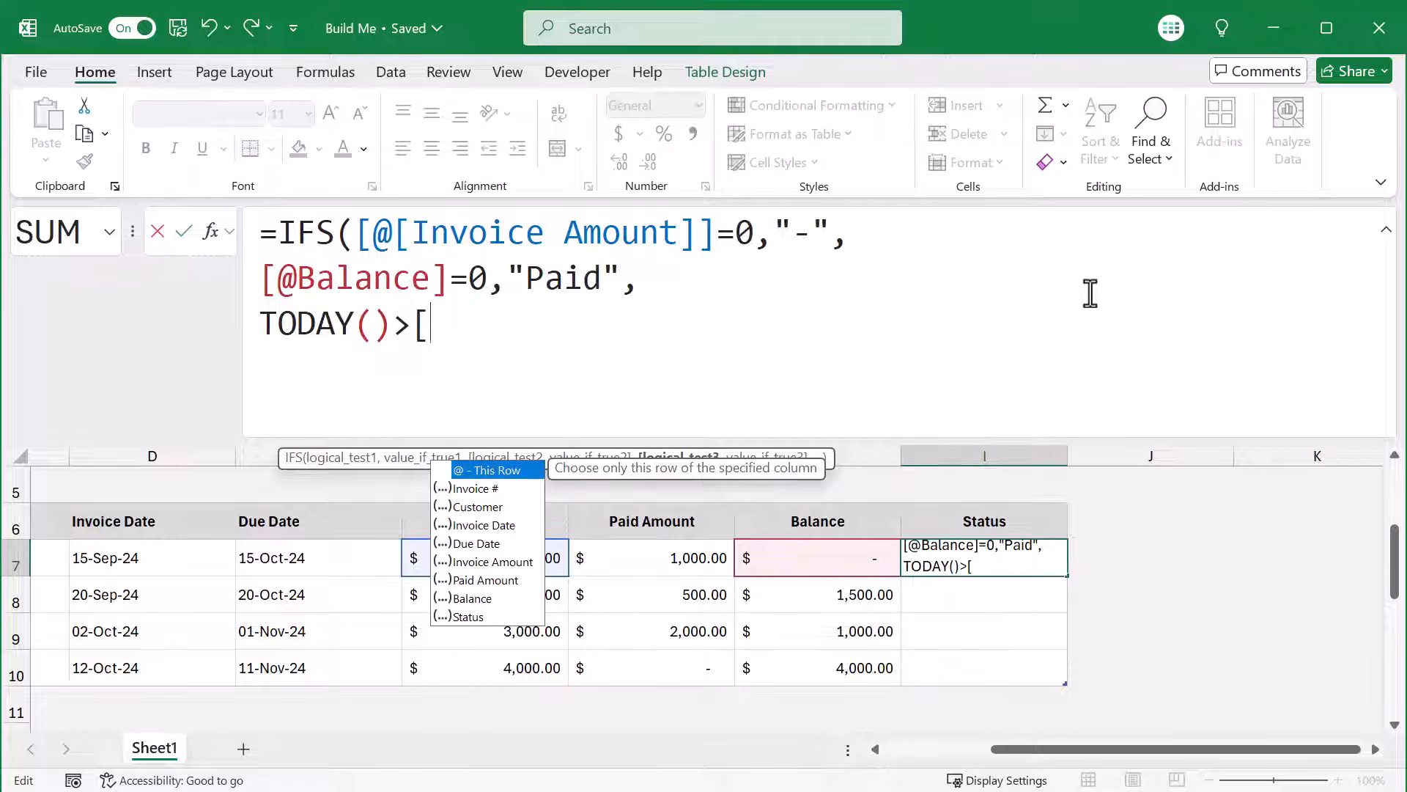
{"action": "type", "text": "@"}
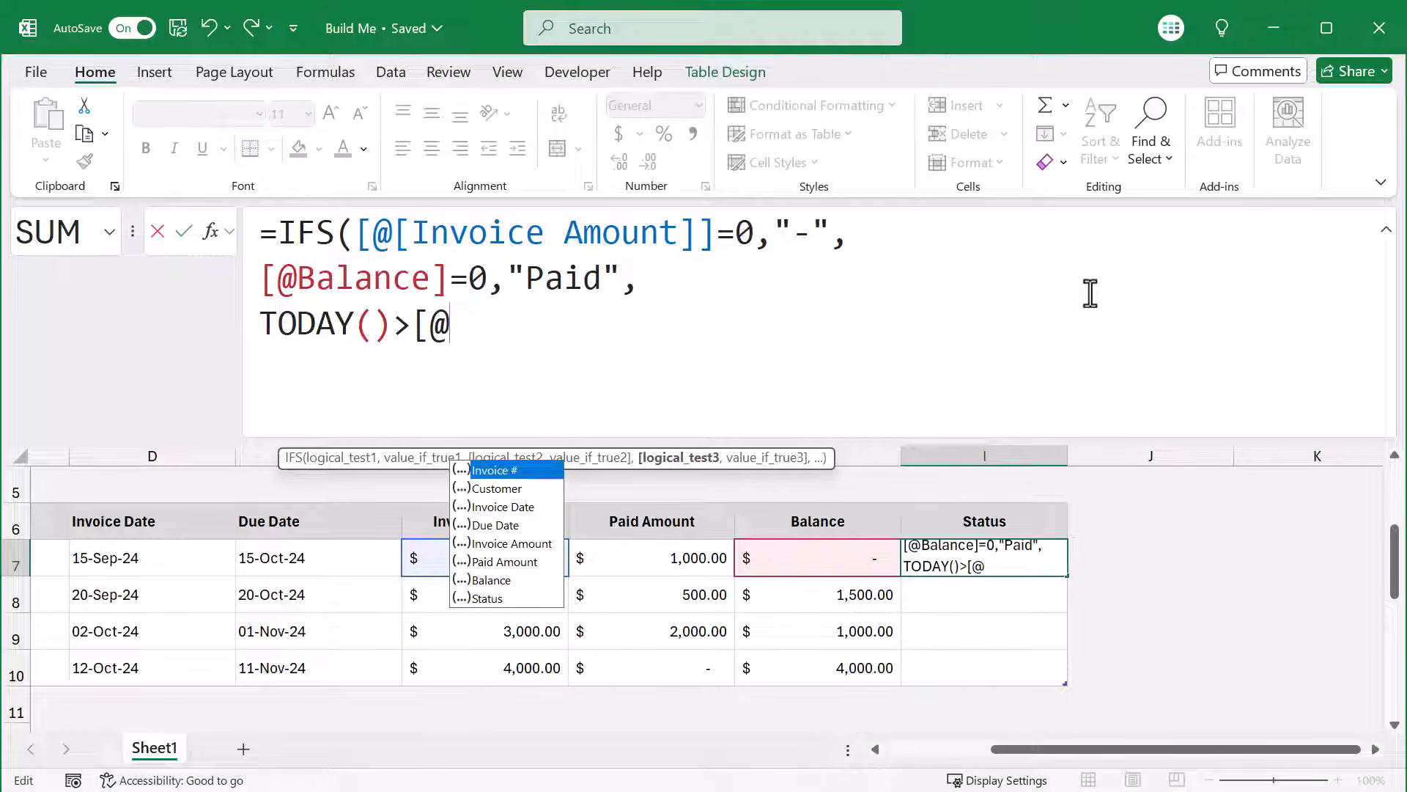
{"action": "type", "text": "du"}
{"action": "key", "text": "Tab"}
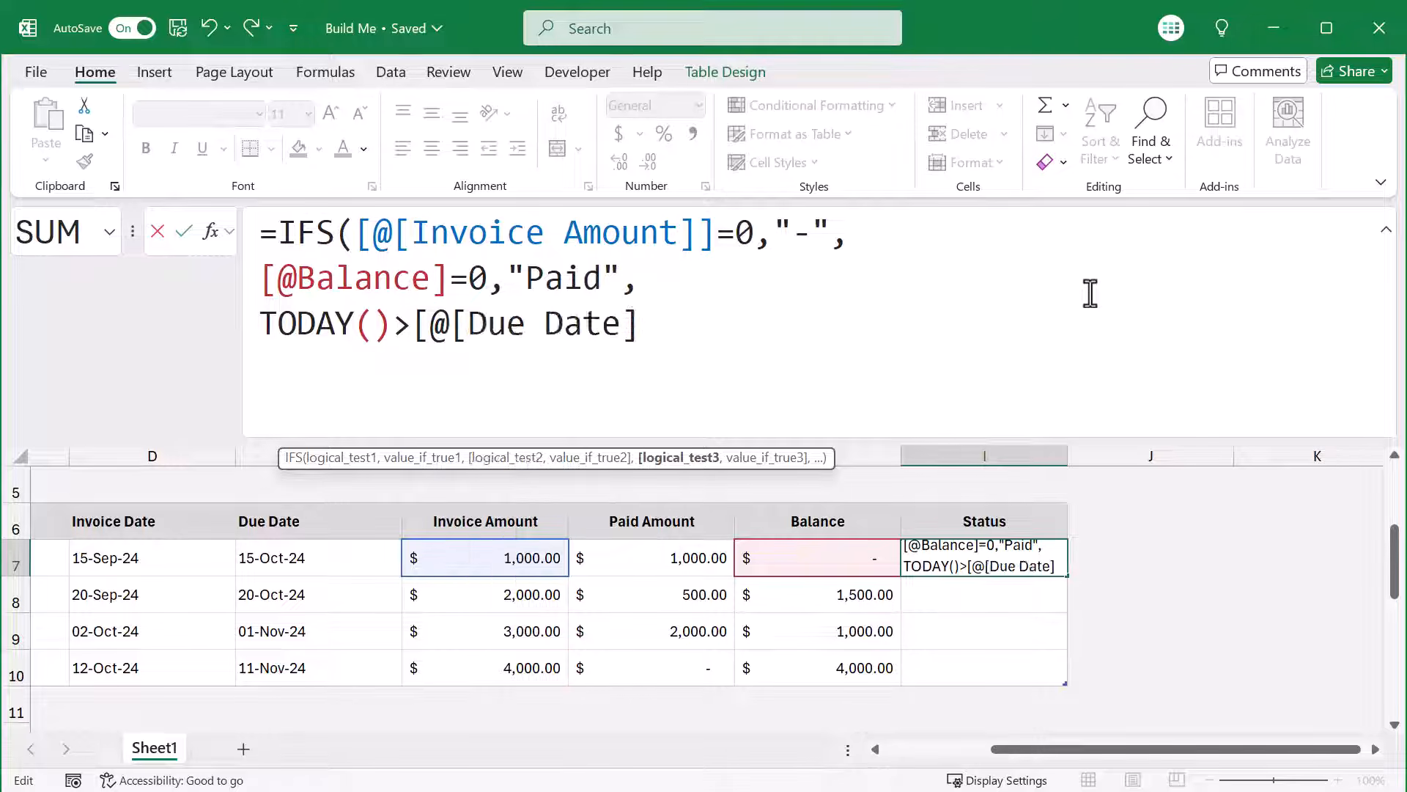
{"action": "type", "text": "]"}
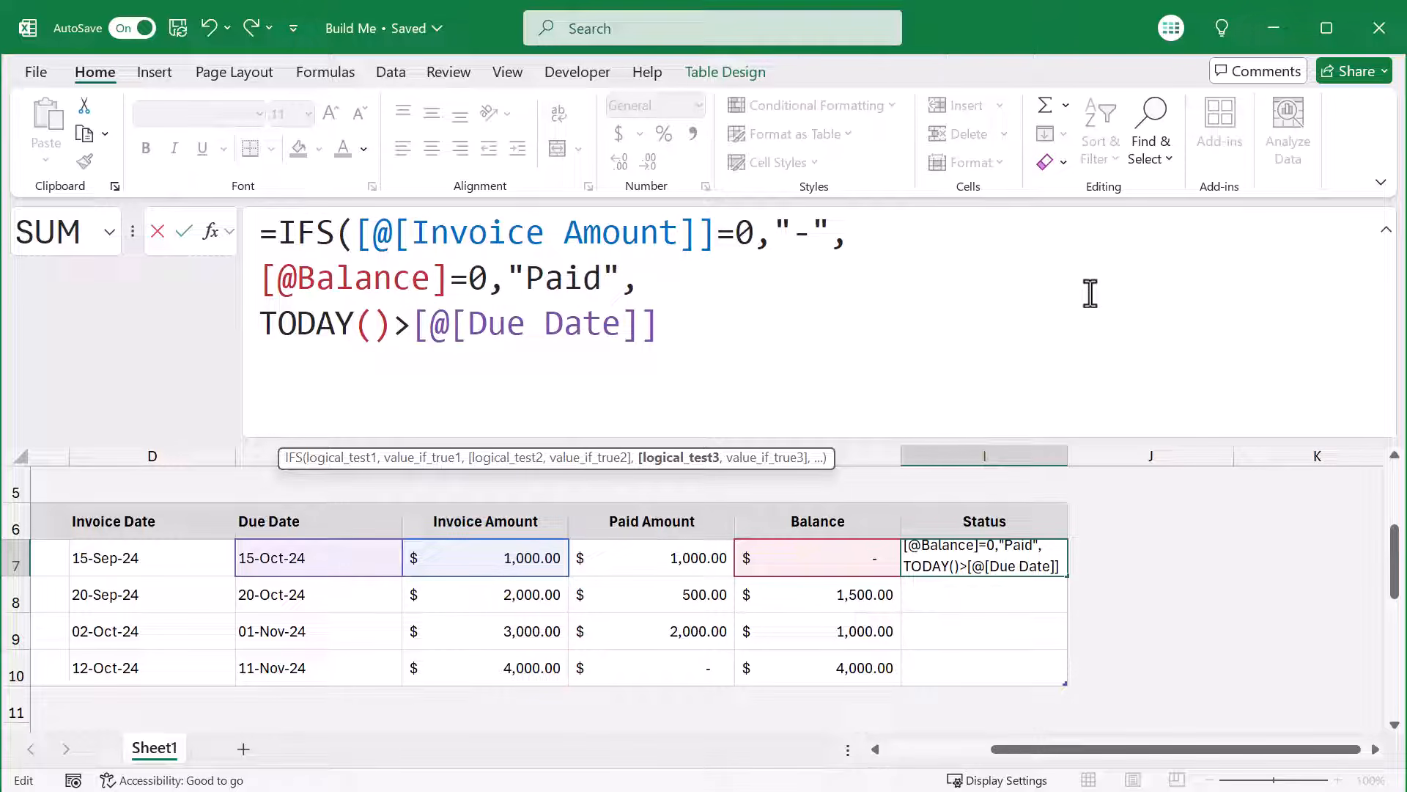
{"action": "type", "text": ","}
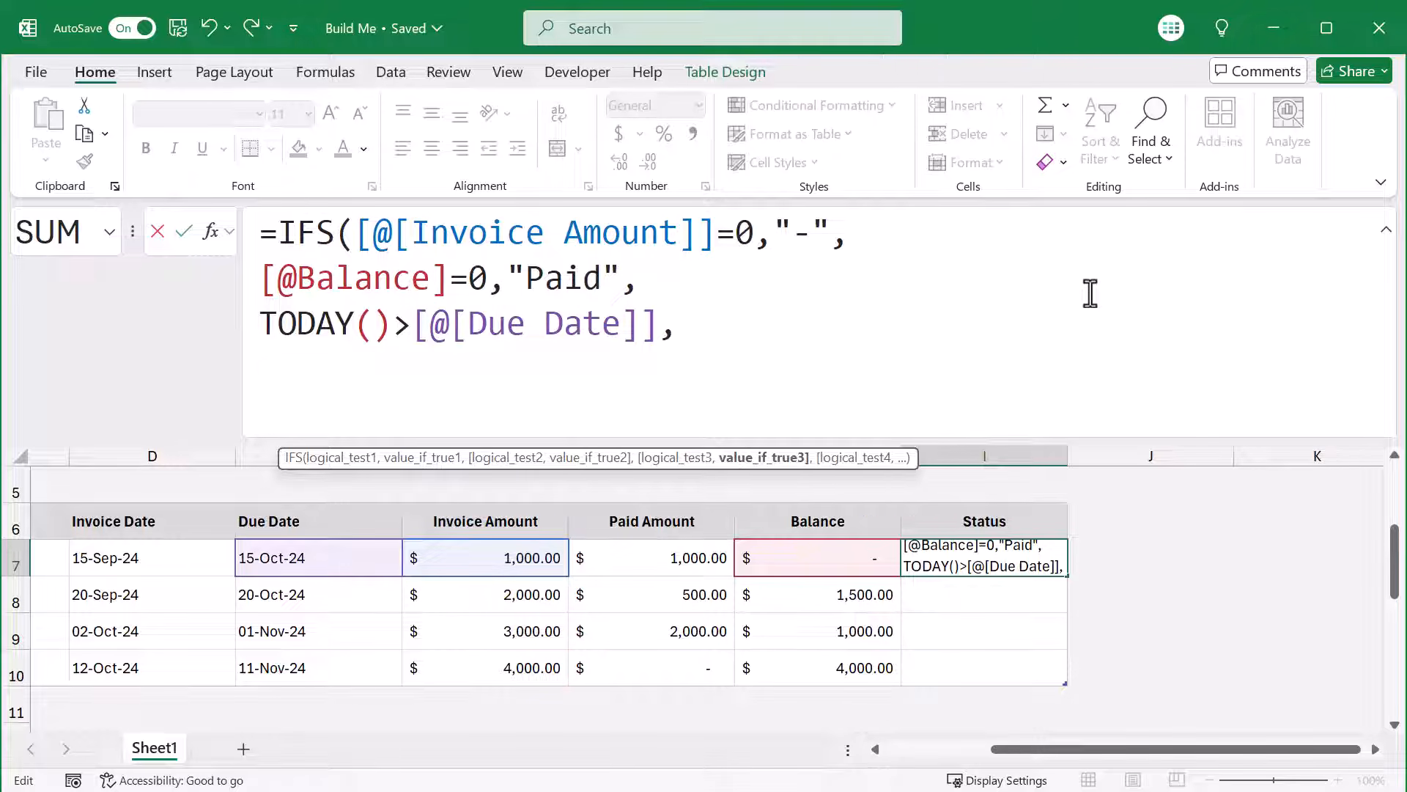
{"action": "type", "text": "\""}
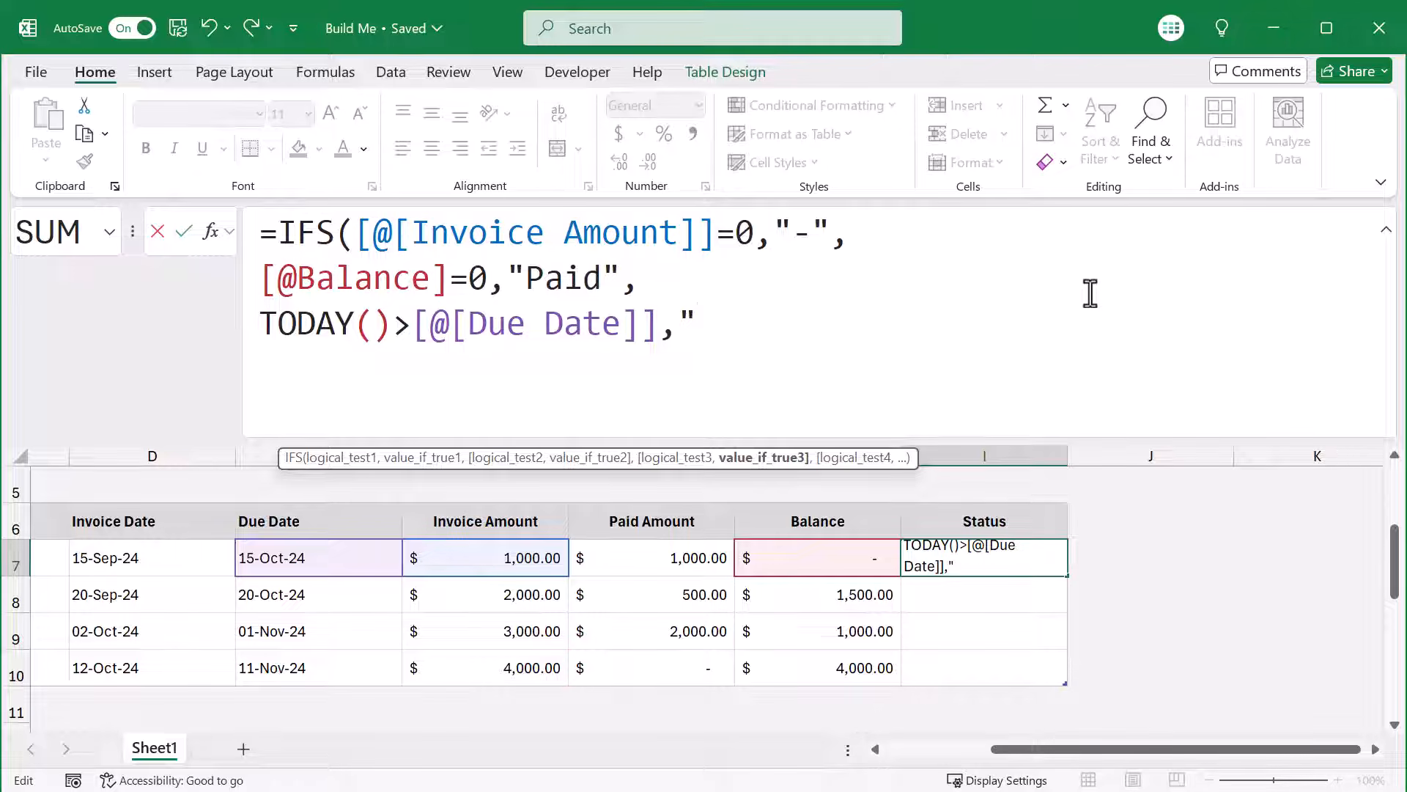
{"action": "type", "text": "Overdue\""}
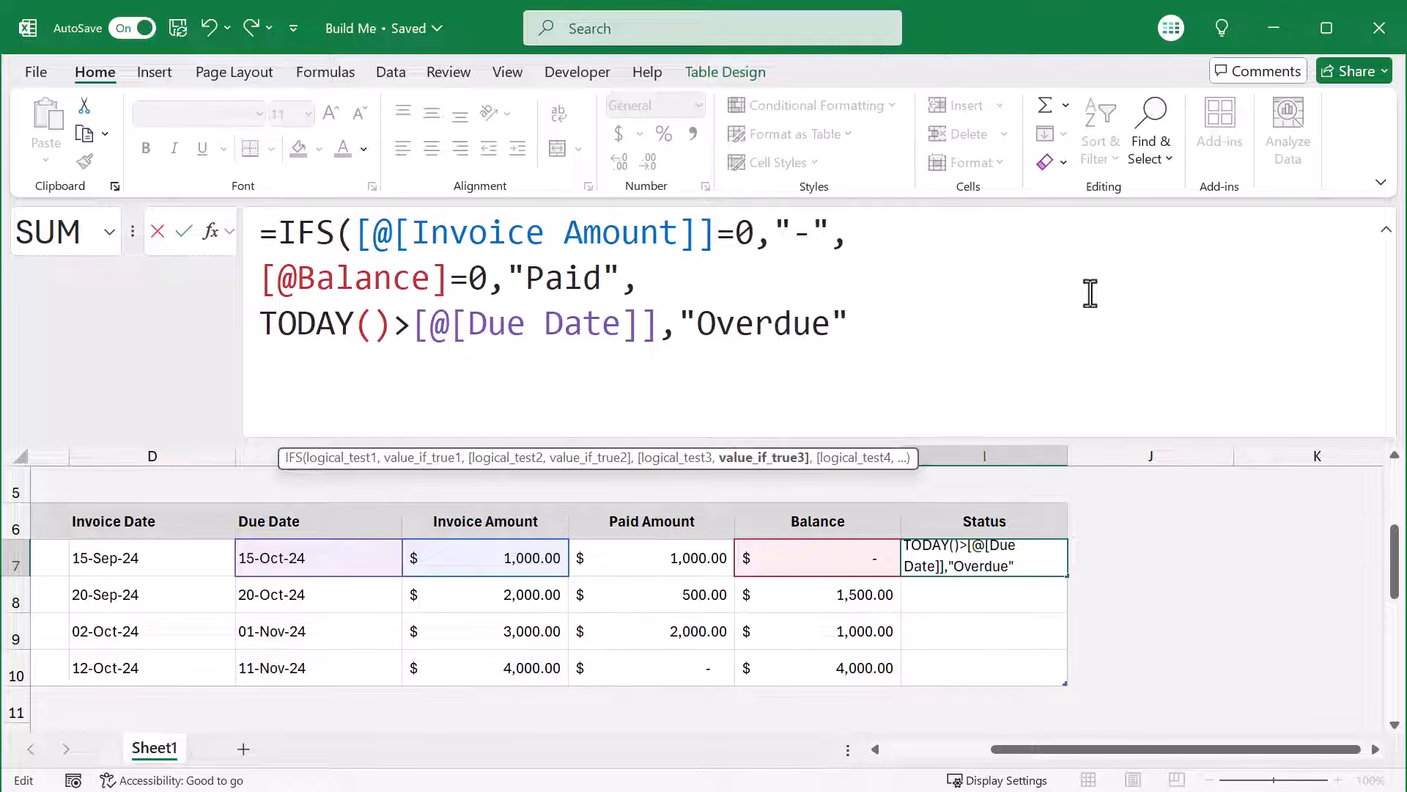
{"action": "type", "text": ","}
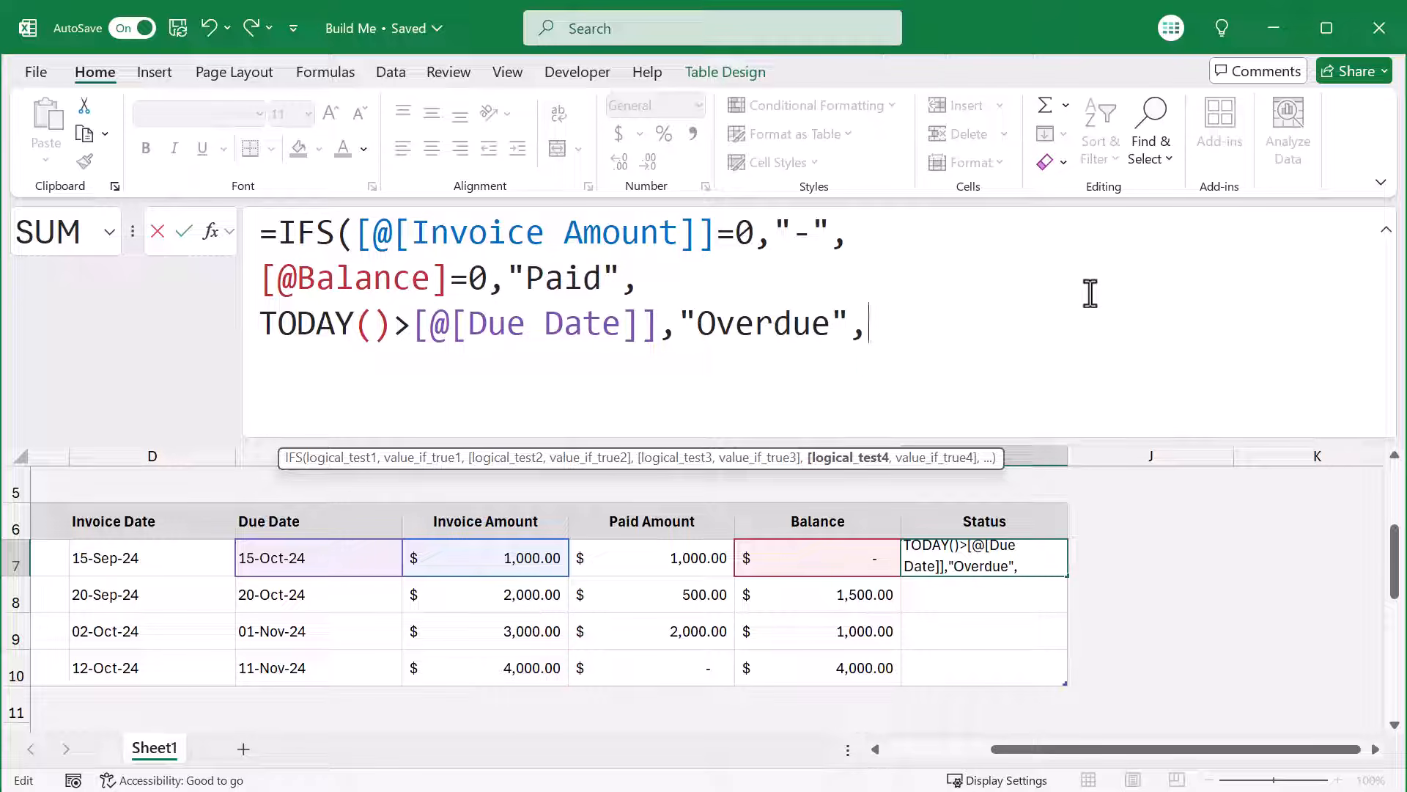
{"action": "key", "text": "alt+Return"}
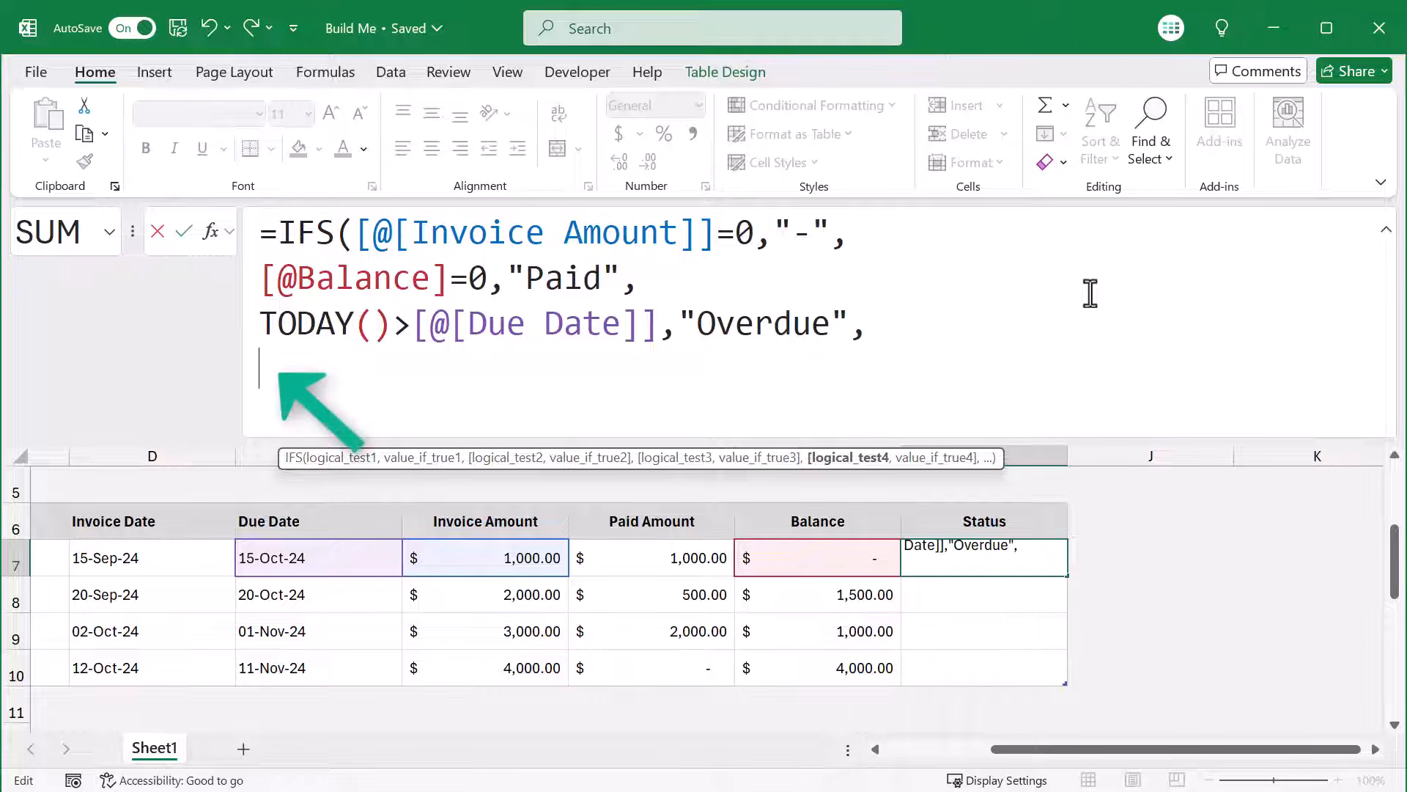
Add a fourth IFS test that returns "Partially Paid" when the row's Paid Amount is greater than 0, followed by a line break.
{"action": "type", "text": "["}
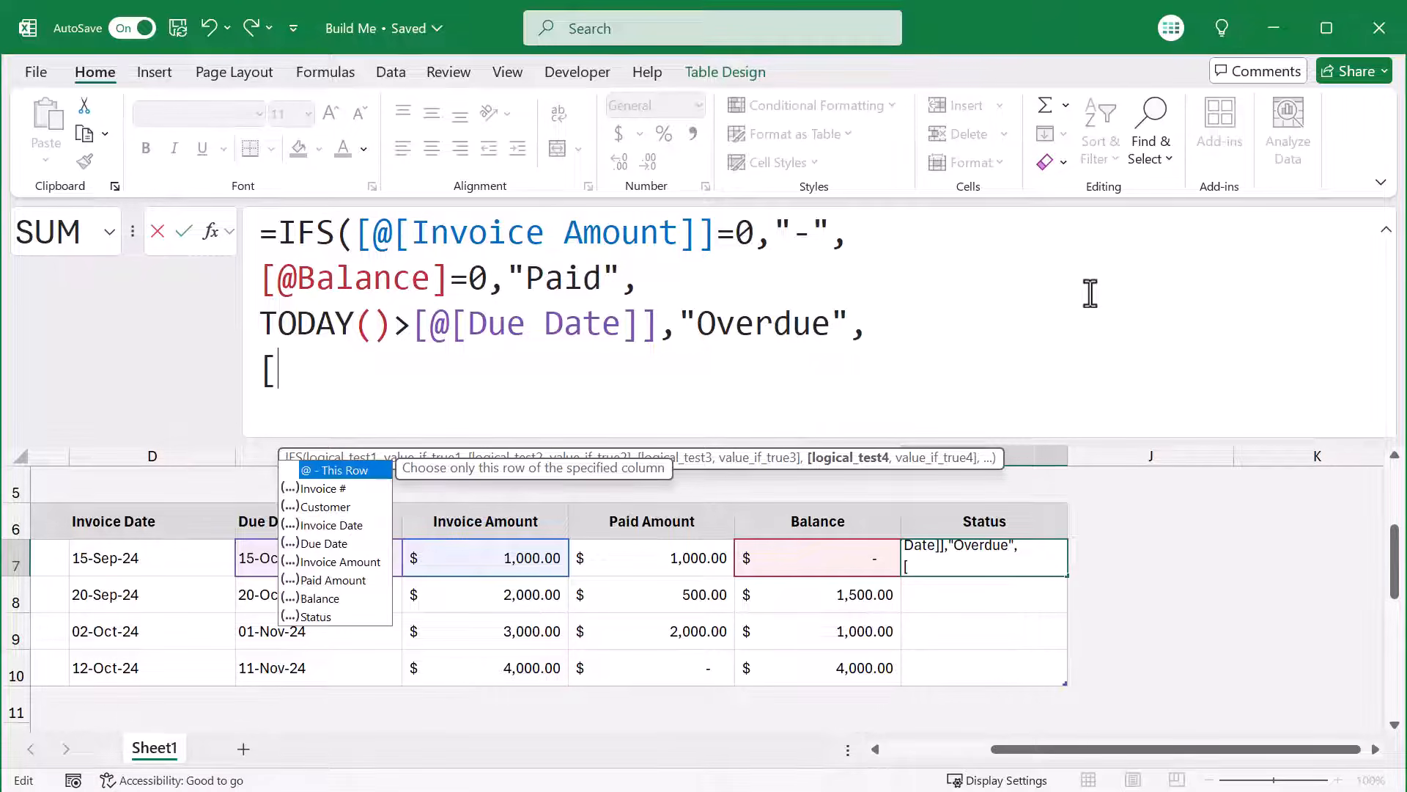
{"action": "type", "text": "@"}
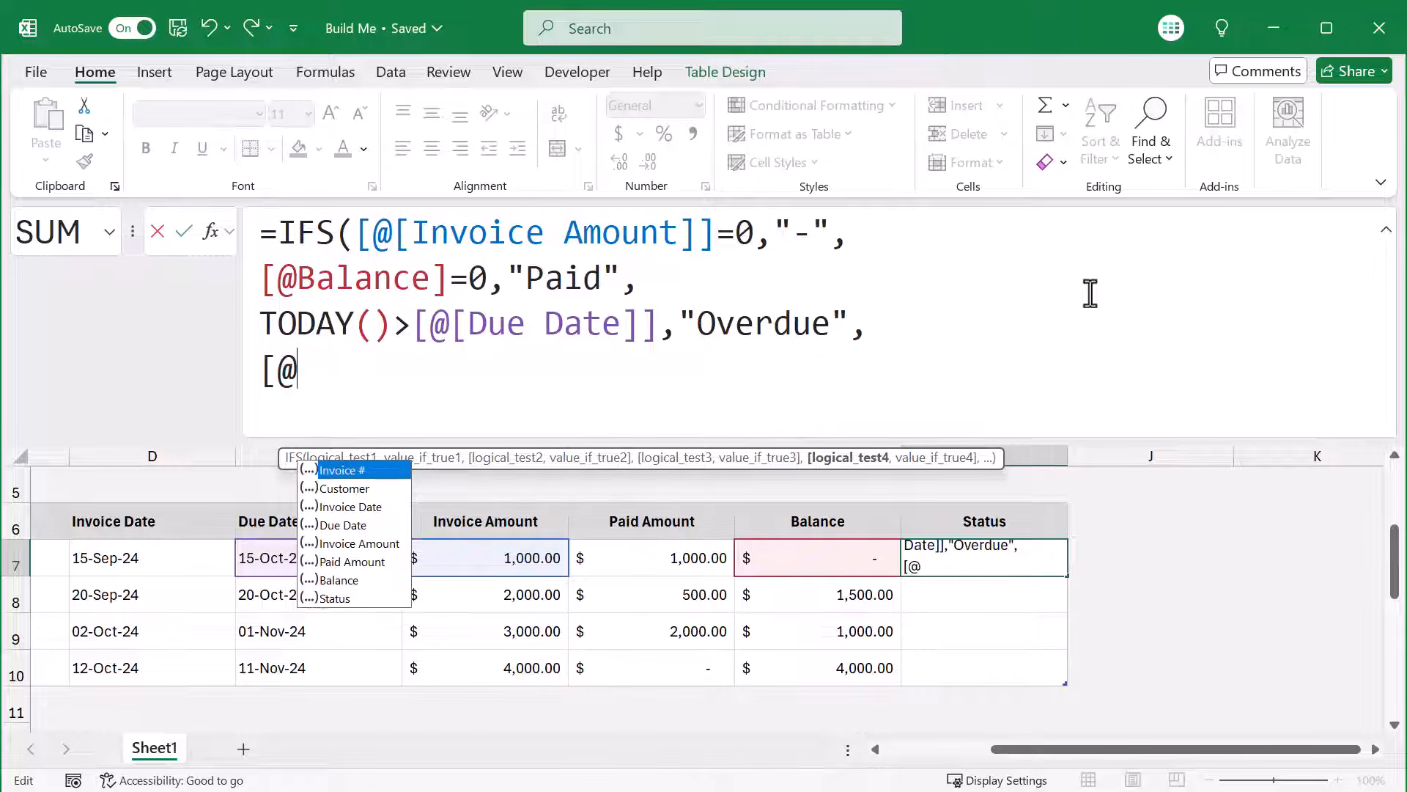
{"action": "type", "text": "pa"}
{"action": "key", "text": "Tab"}
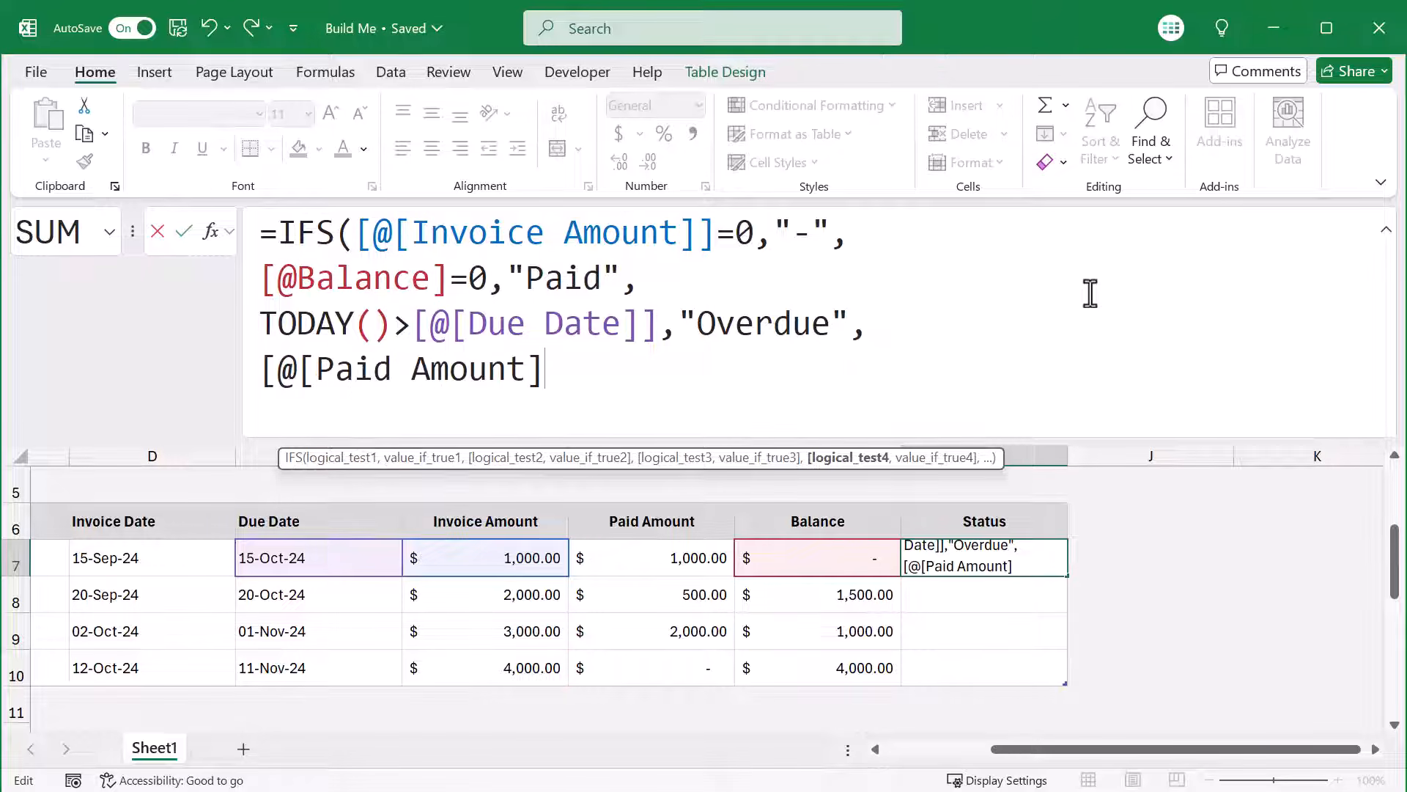
{"action": "type", "text": "]"}
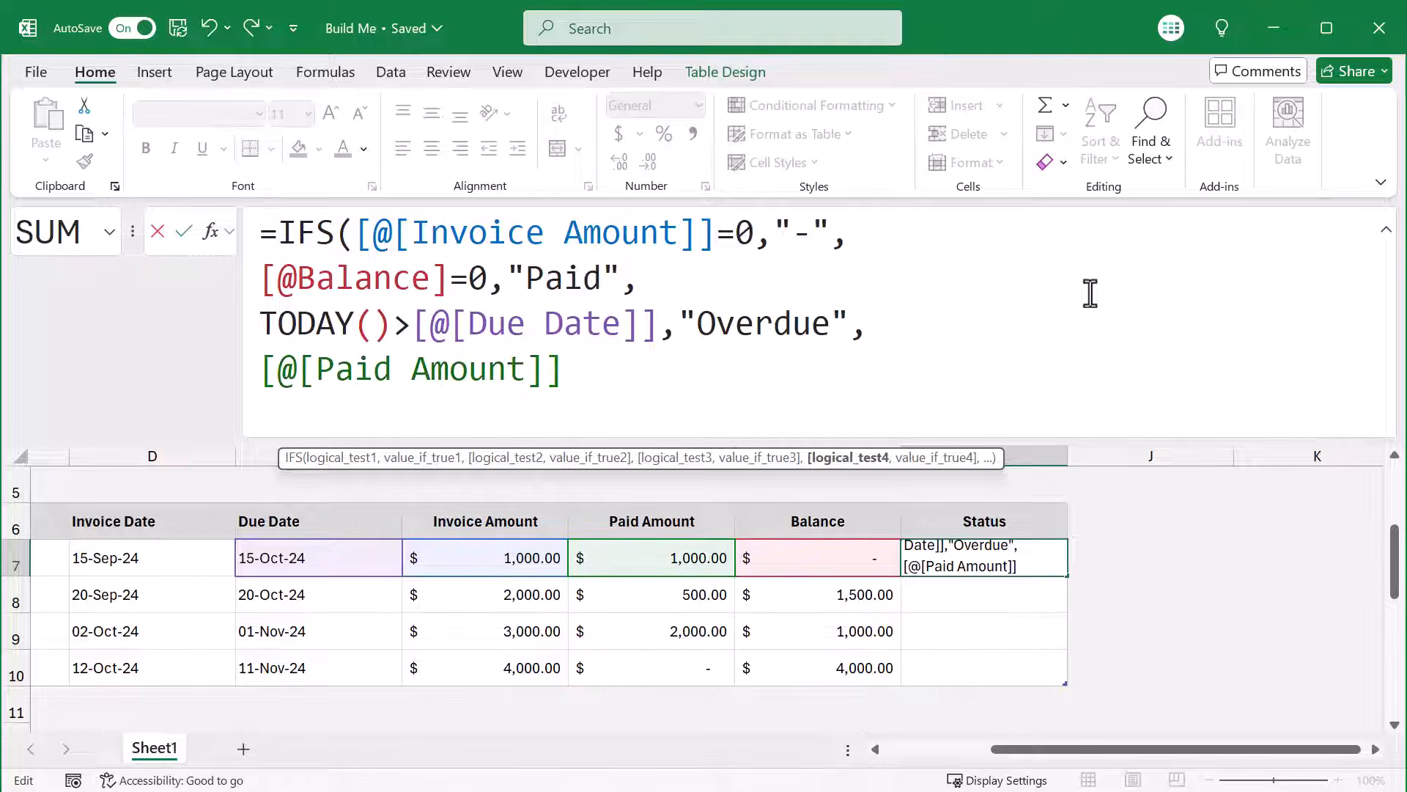
{"action": "type", "text": ">0,"}
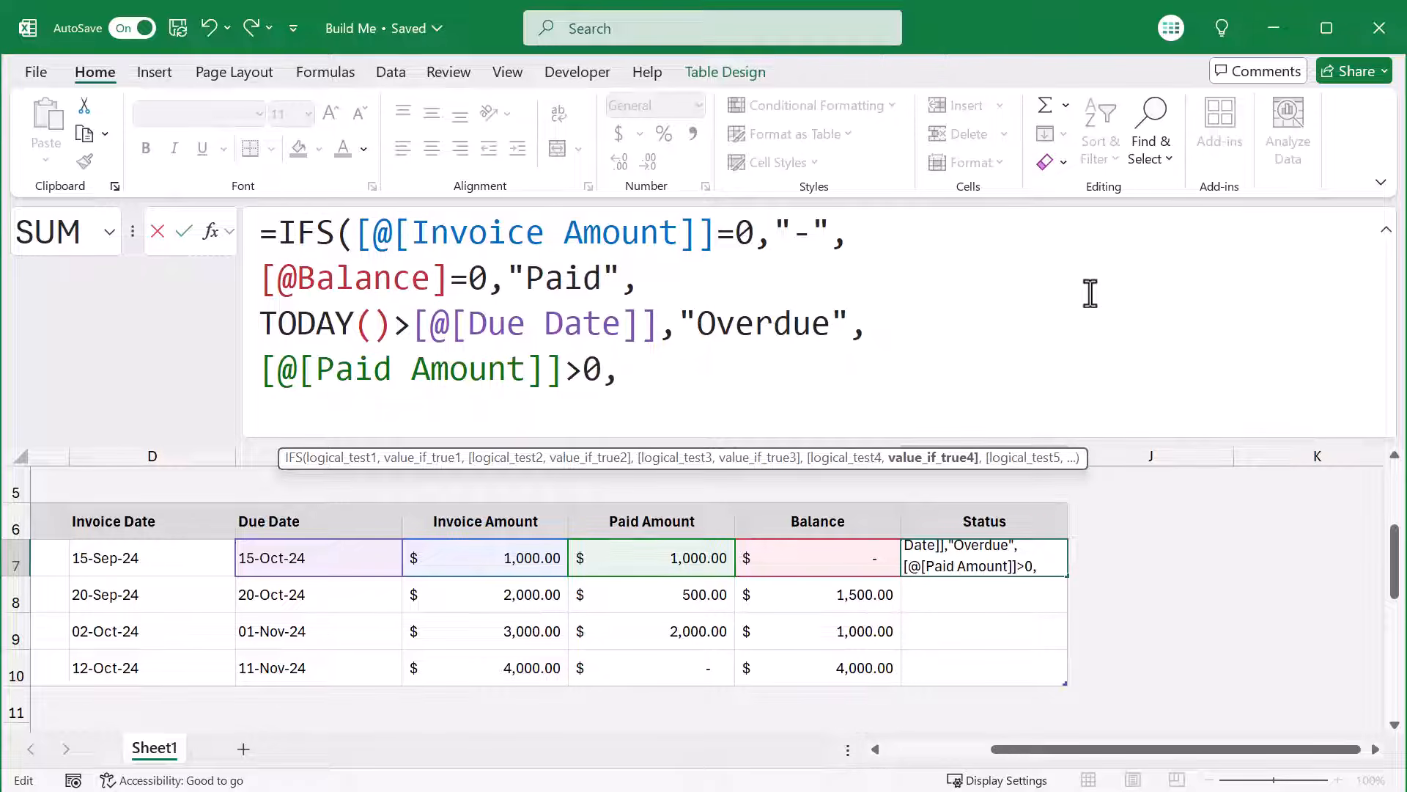
{"action": "type", "text": "\"Partiall"}
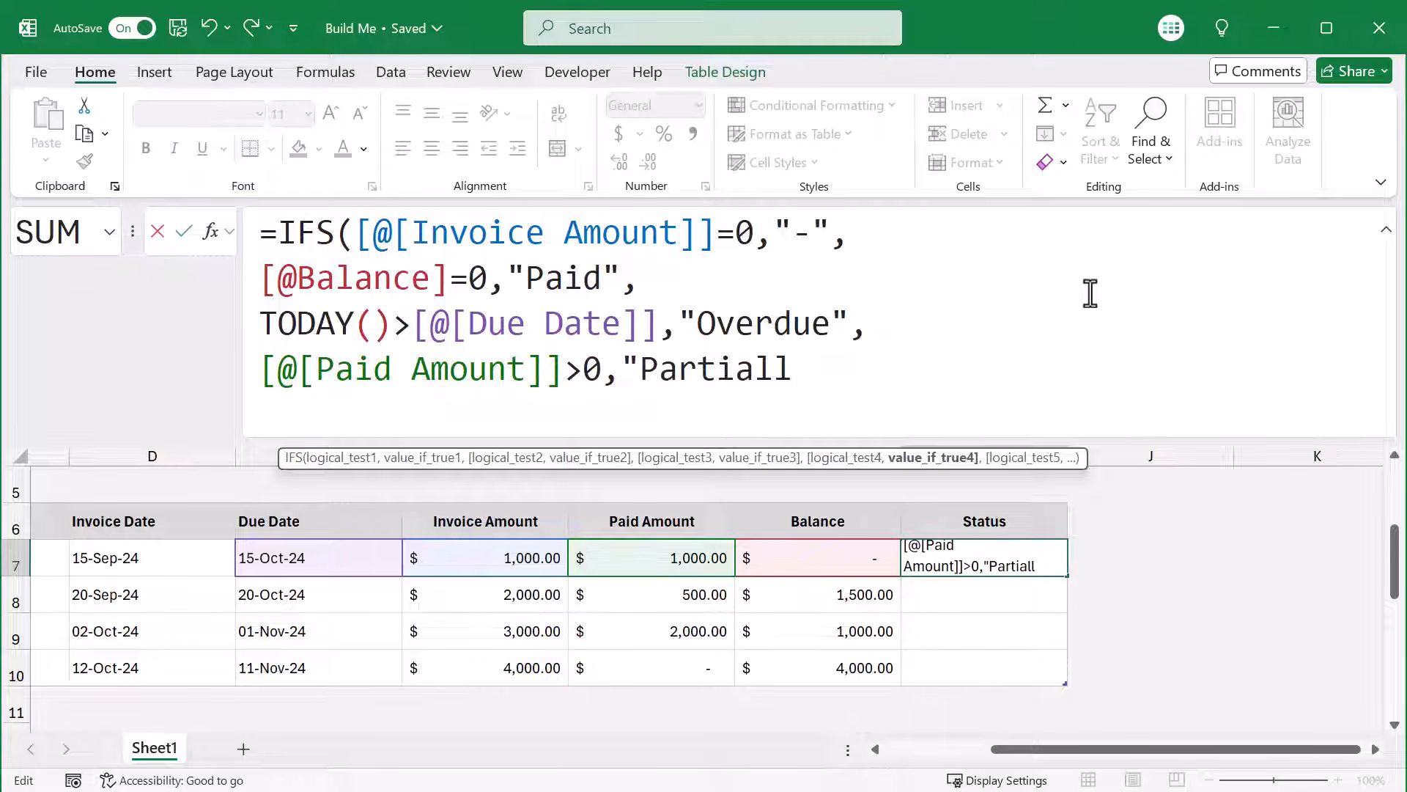
{"action": "type", "text": "y Paid\","}
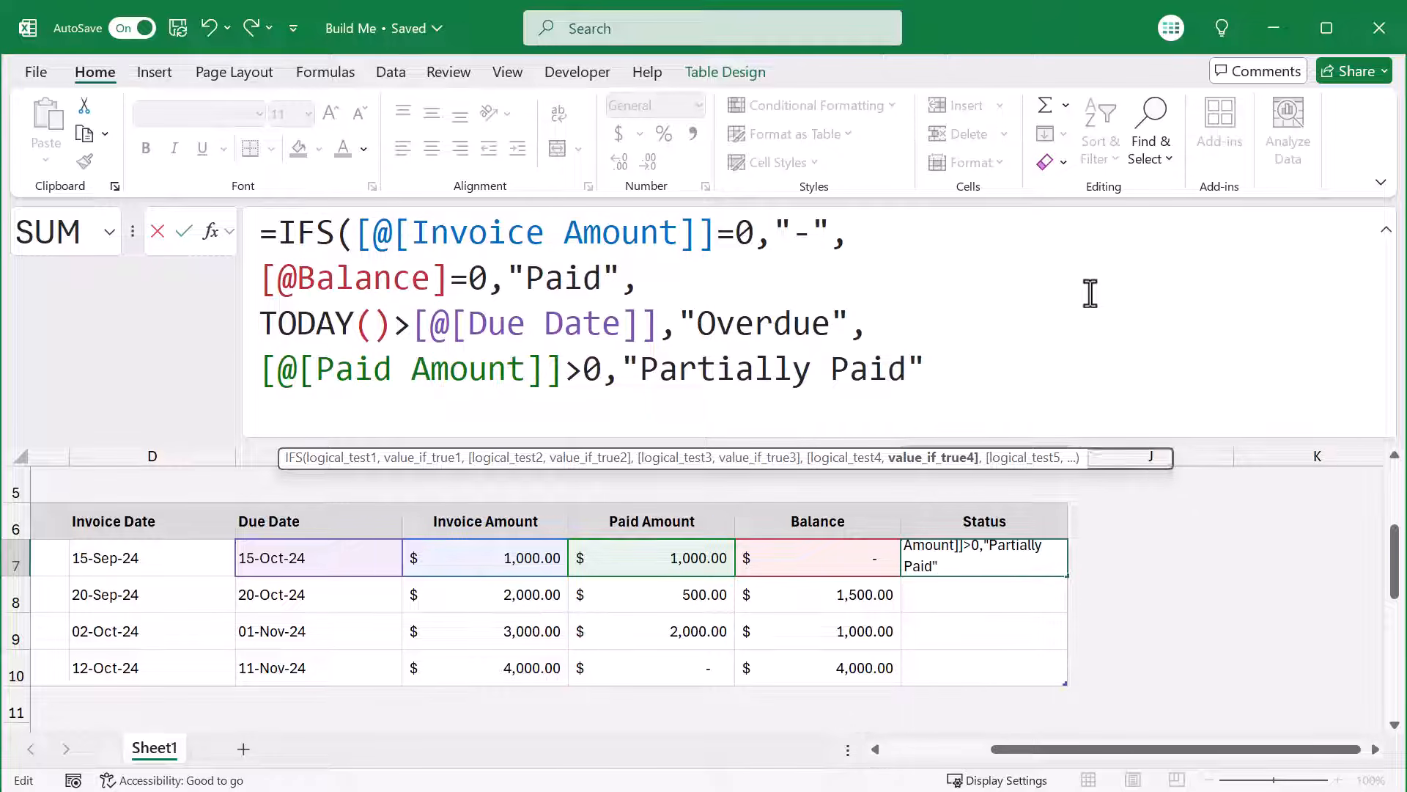
{"action": "key", "text": "alt+Return"}
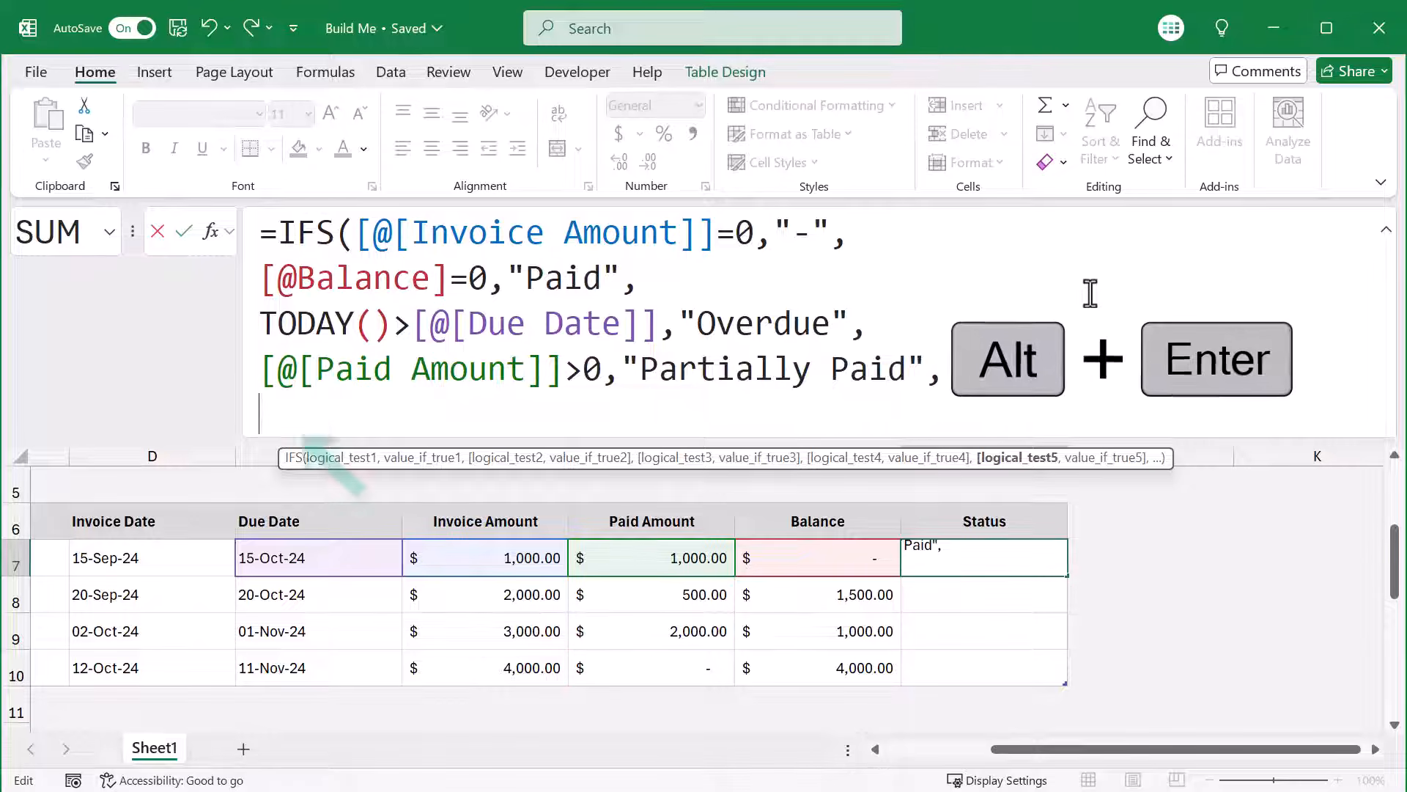
Finish the Status formula with the always-true test 1 returning "Unpaid", and enter it for the column.
{"action": "type", "text": "1,"}
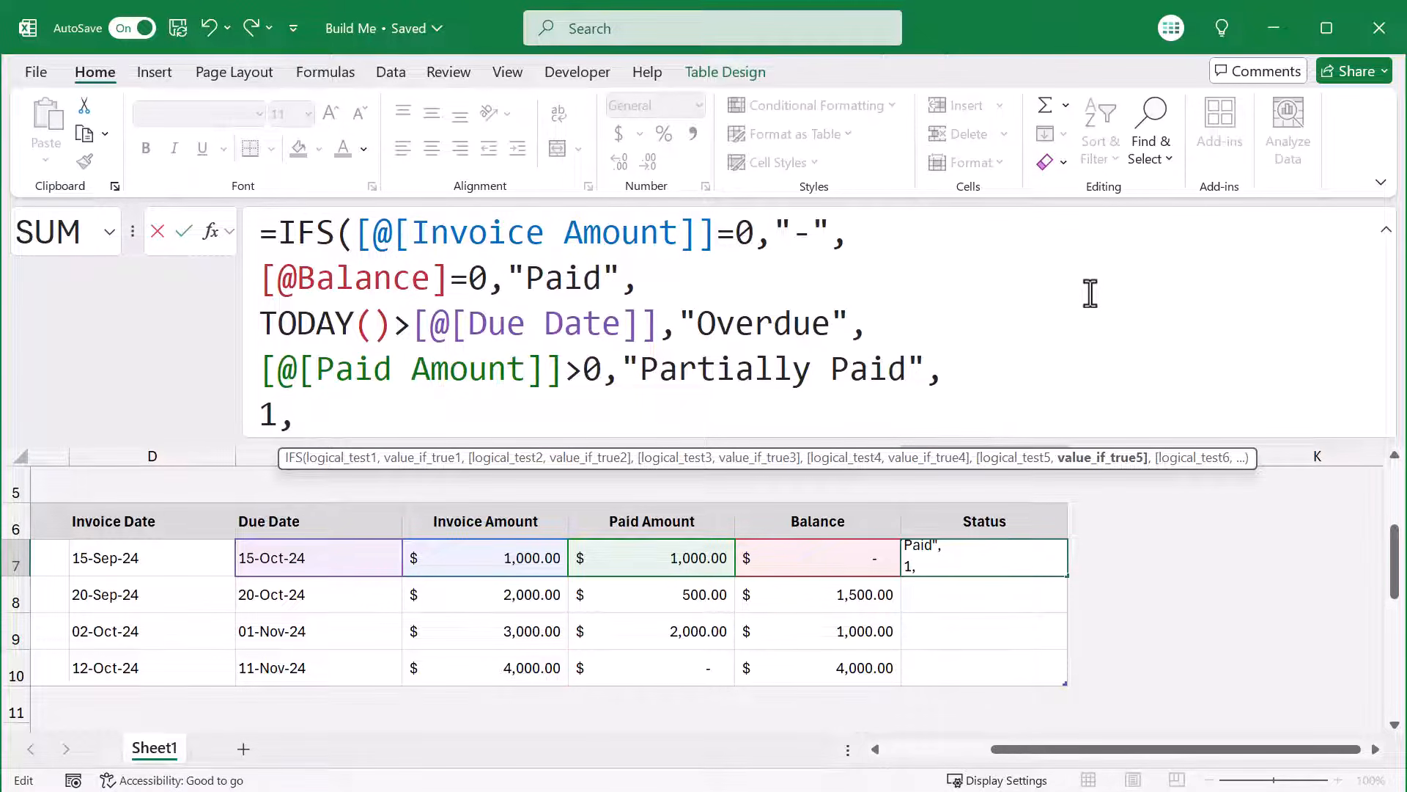
{"action": "type", "text": "\"Unpaid"}
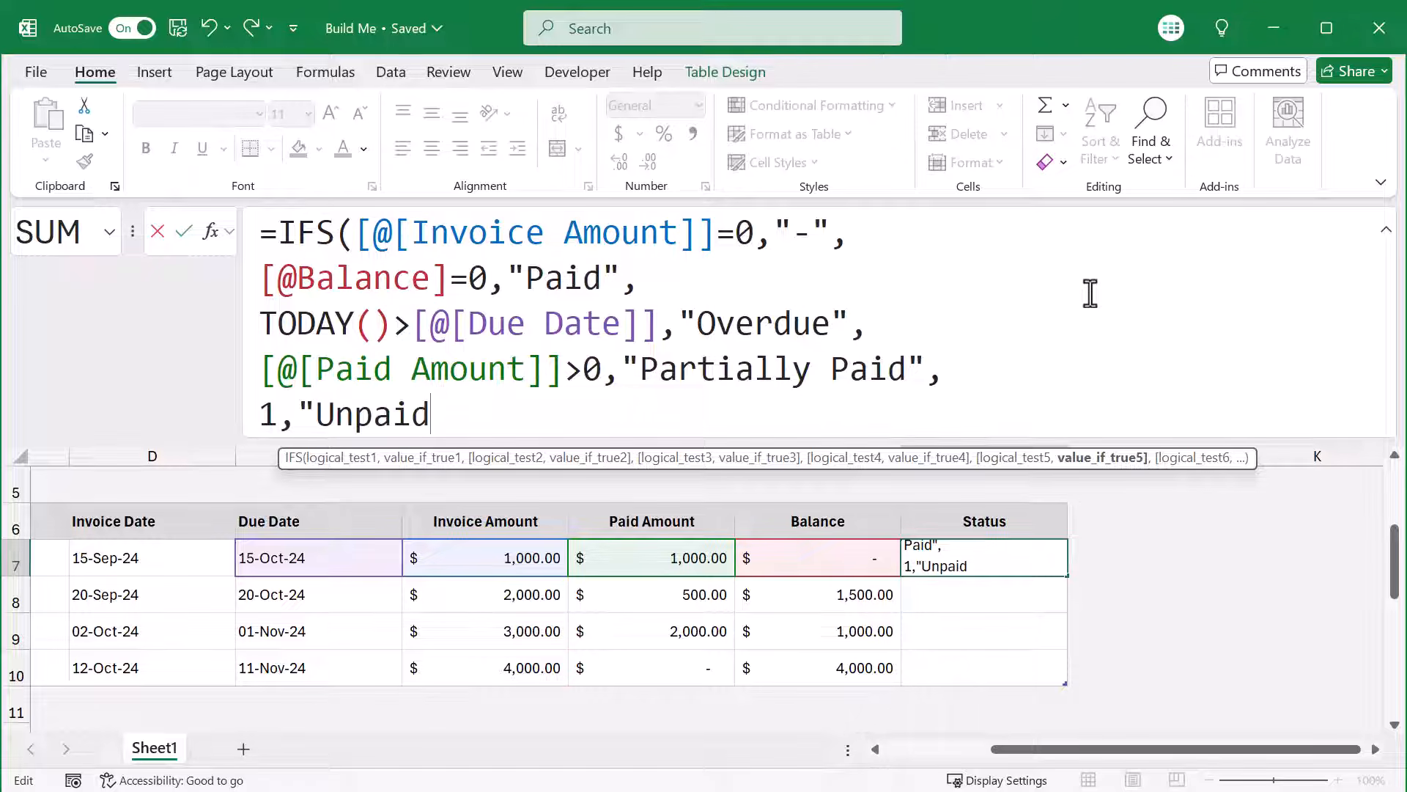
{"action": "type", "text": "\")"}
{"action": "key", "text": "Return"}
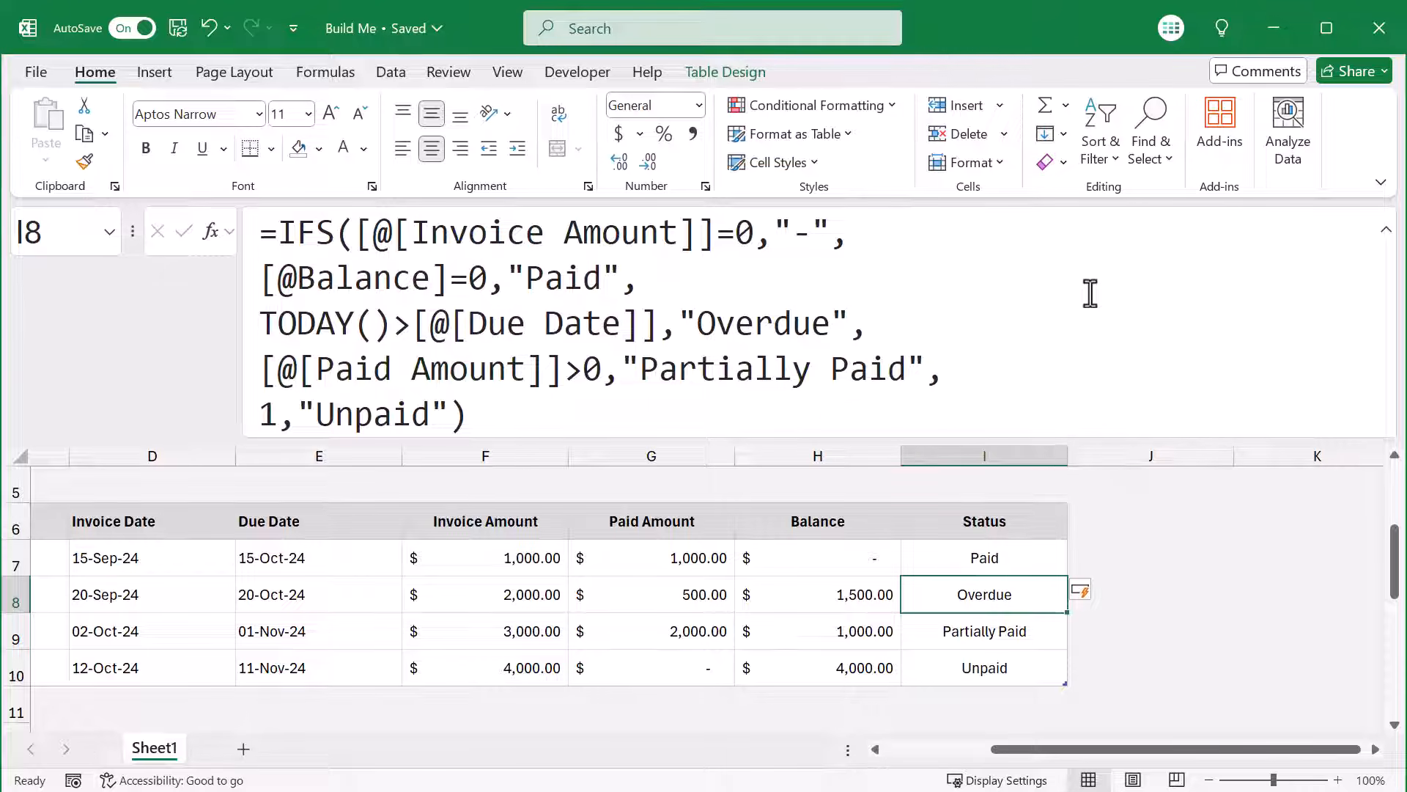
Recommit the Status formula in I8 unchanged and collapse the formula bar to a single line.
{"action": "left_click", "coordinate": [1039, 345]}
{"action": "left_click", "coordinate": [1030, 405]}
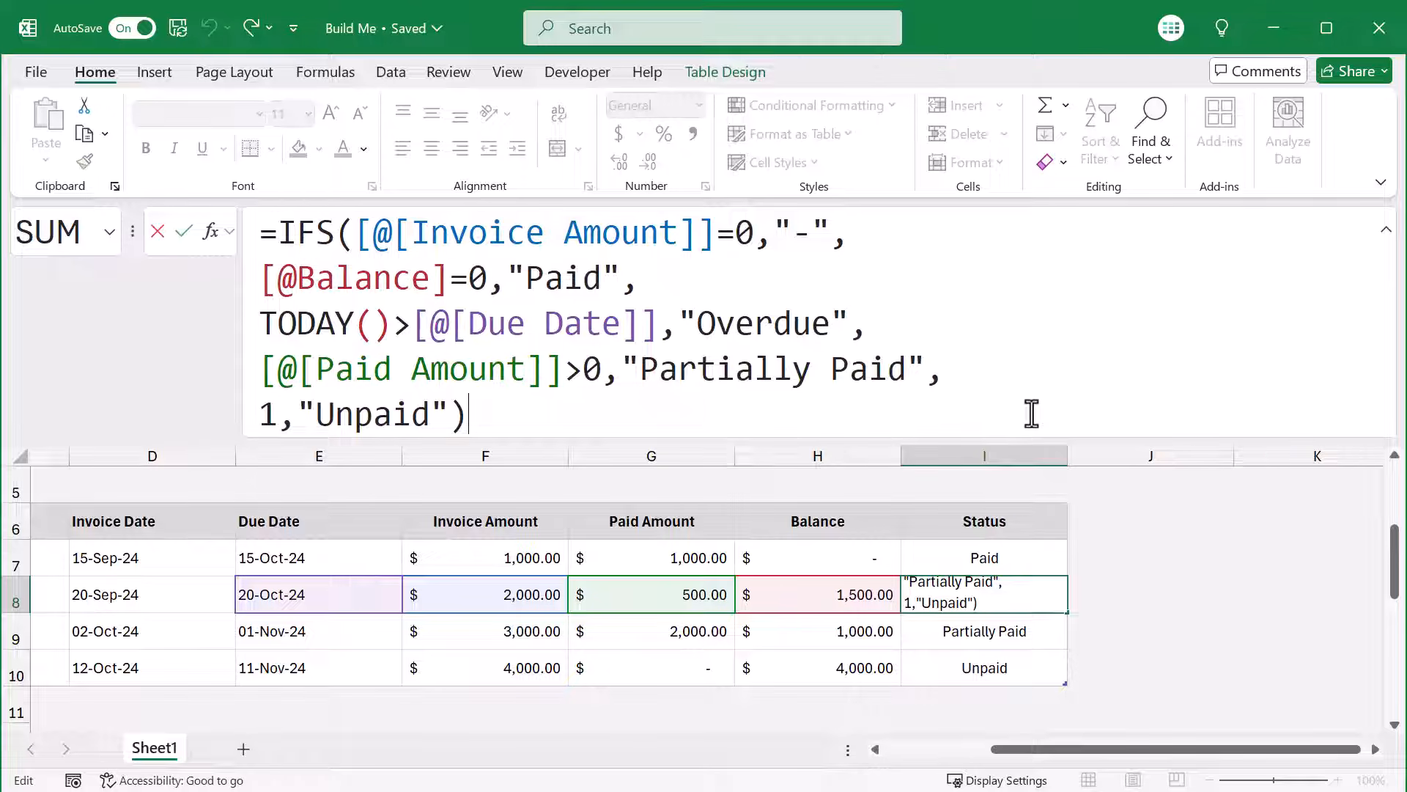
{"action": "key", "text": "Return"}
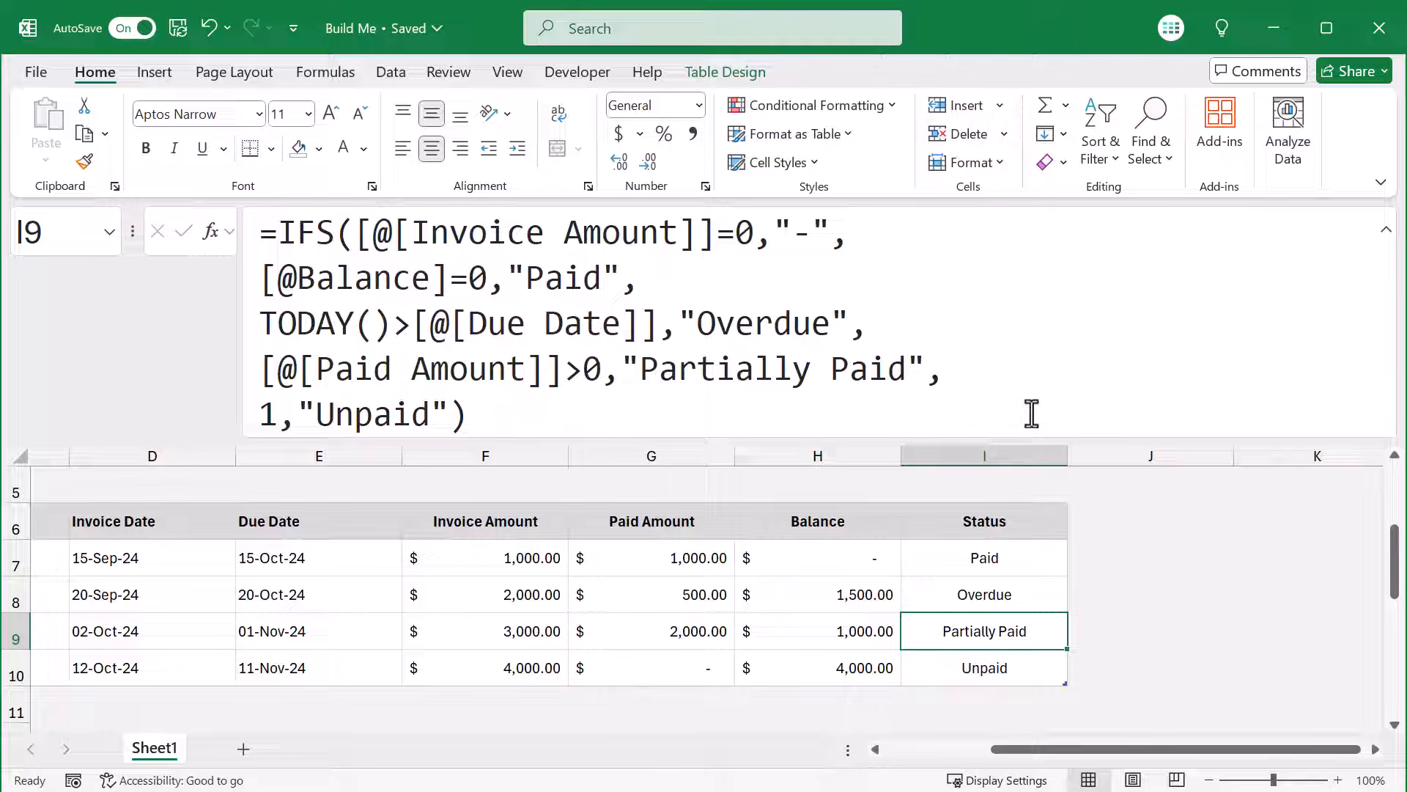
{"action": "left_click", "coordinate": [1386, 229]}
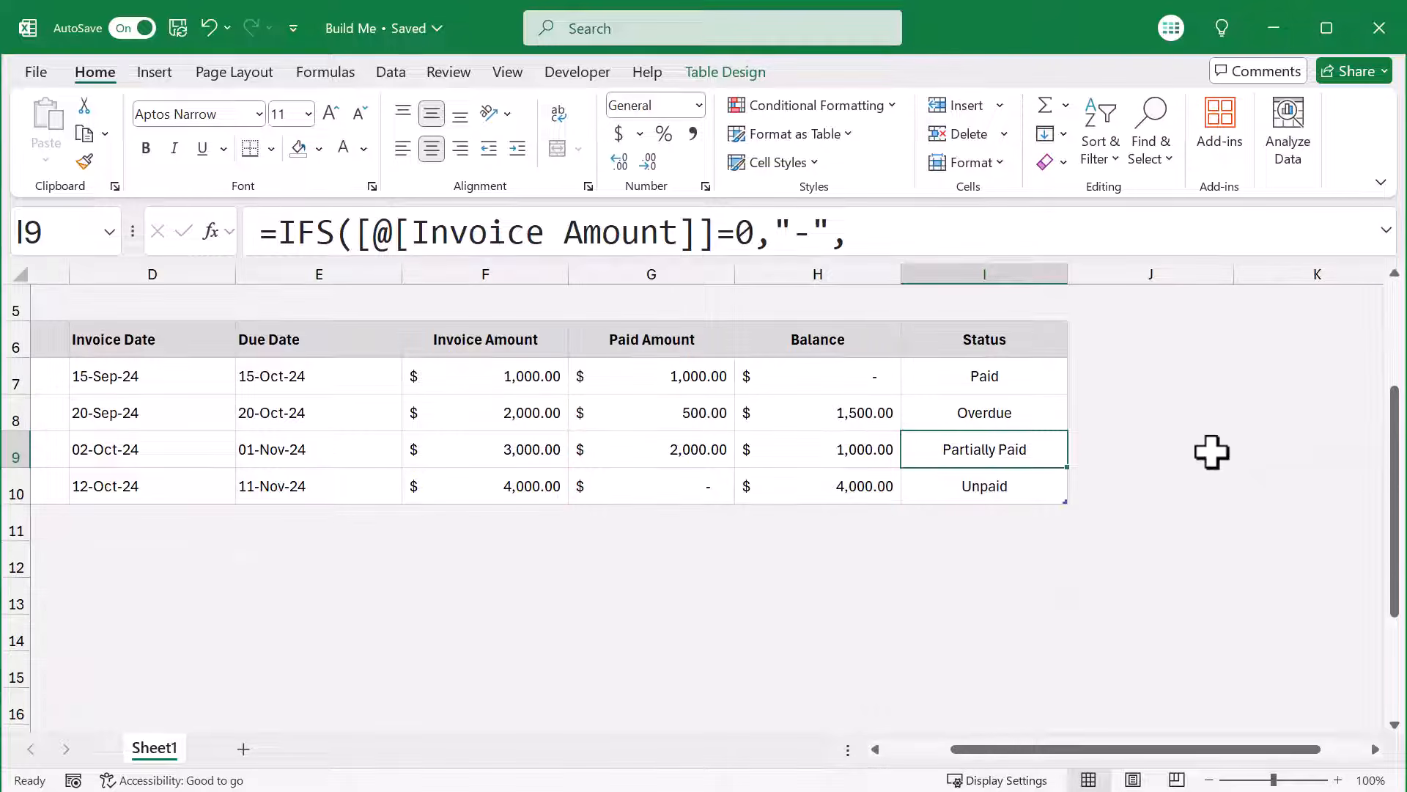
Begin a COUNTIF formula in B4 under the Overdue heading, using Invoice[Status] as the range.
{"action": "scroll", "coordinate": [1211, 452], "scroll_direction": "up", "scroll_amount": 2}
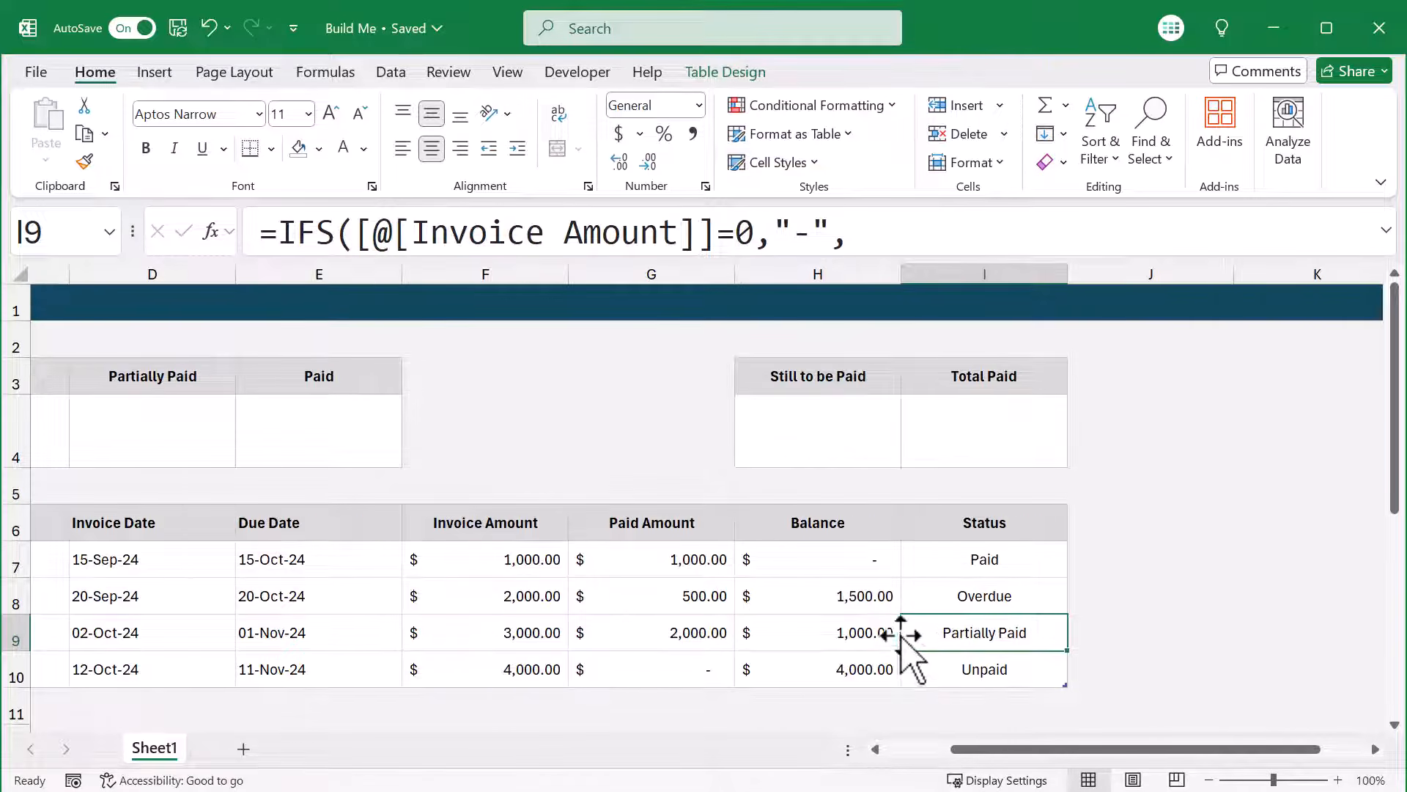
{"action": "scroll", "coordinate": [898, 630], "scroll_direction": "left", "scroll_amount": 2}
{"action": "left_click", "coordinate": [189, 415]}
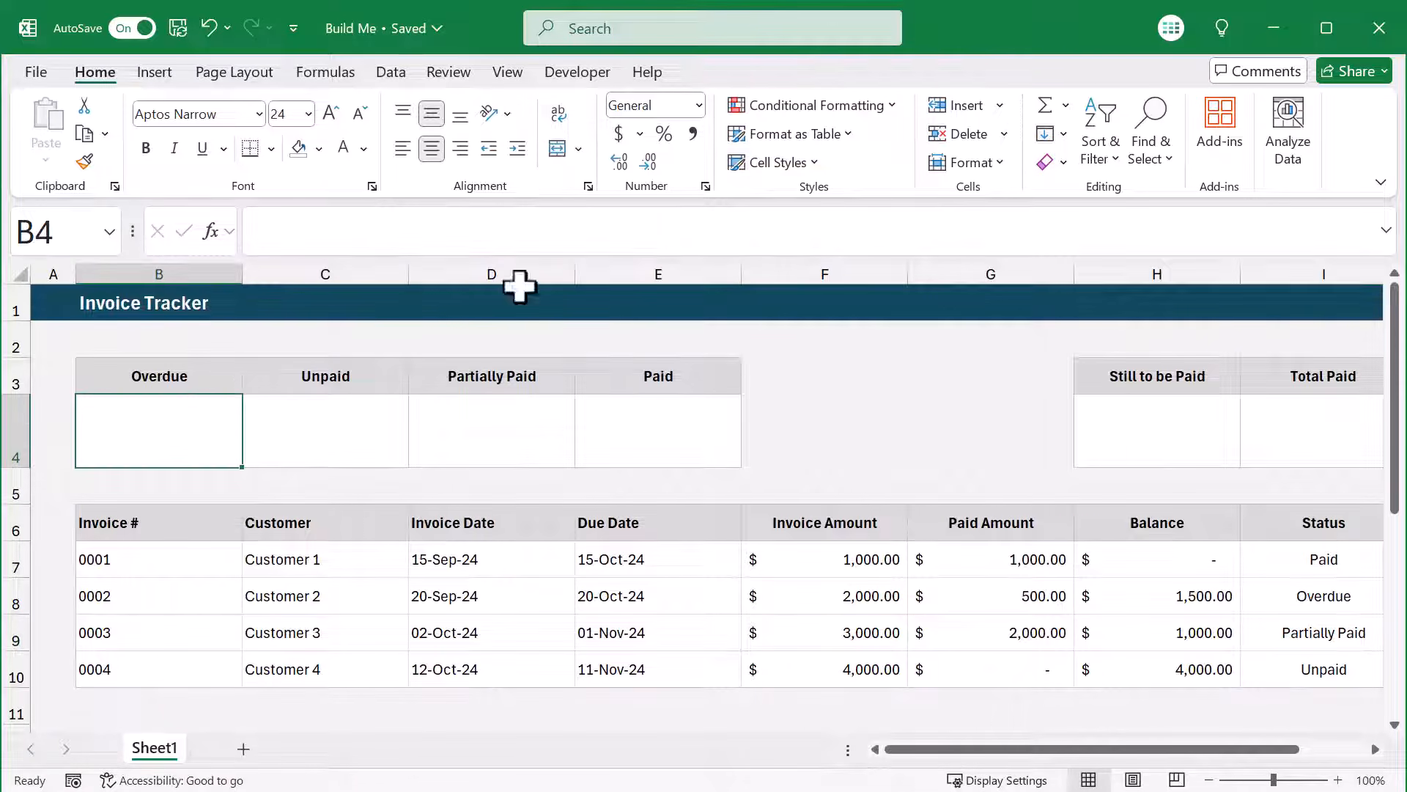
{"action": "left_click", "coordinate": [733, 231]}
{"action": "type", "text": "="}
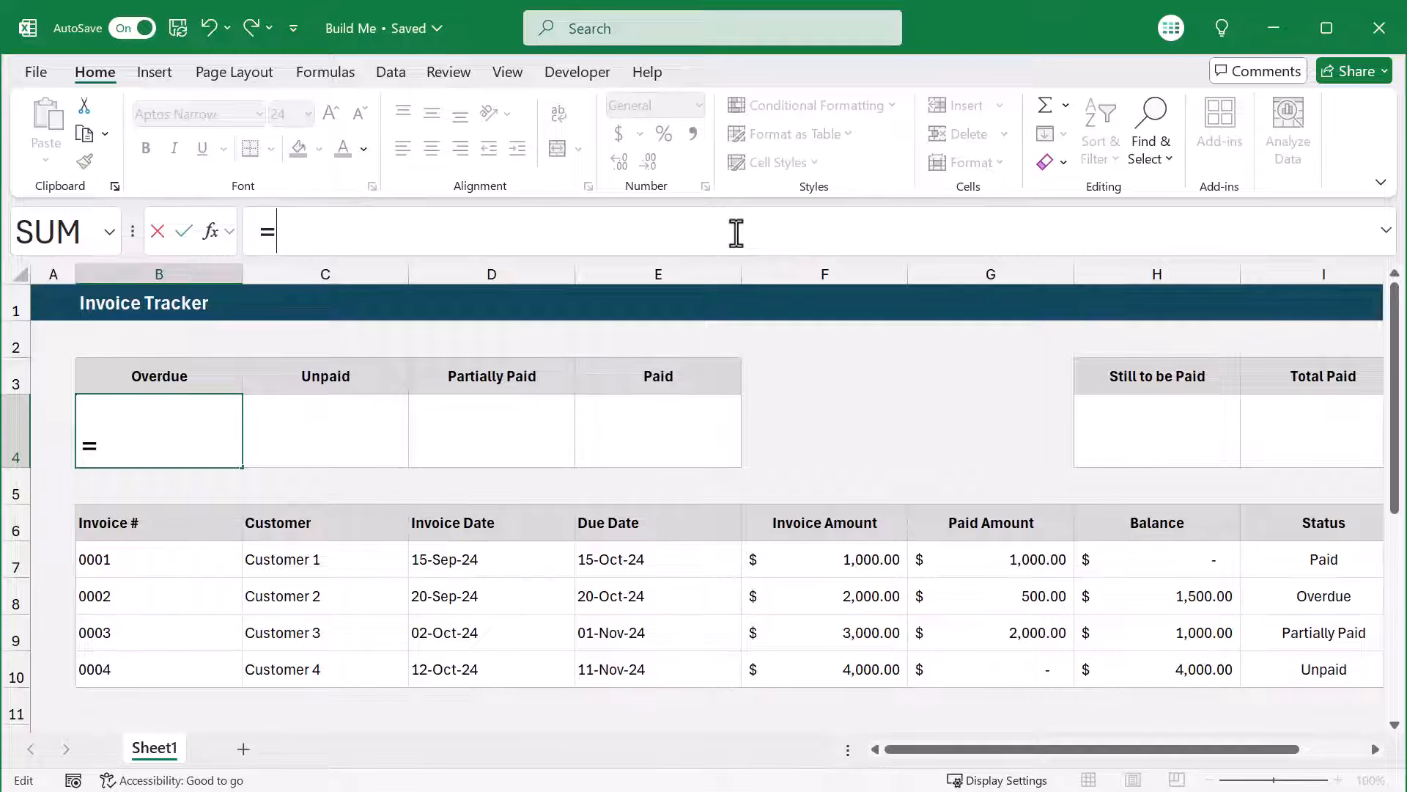
{"action": "type", "text": "countif"}
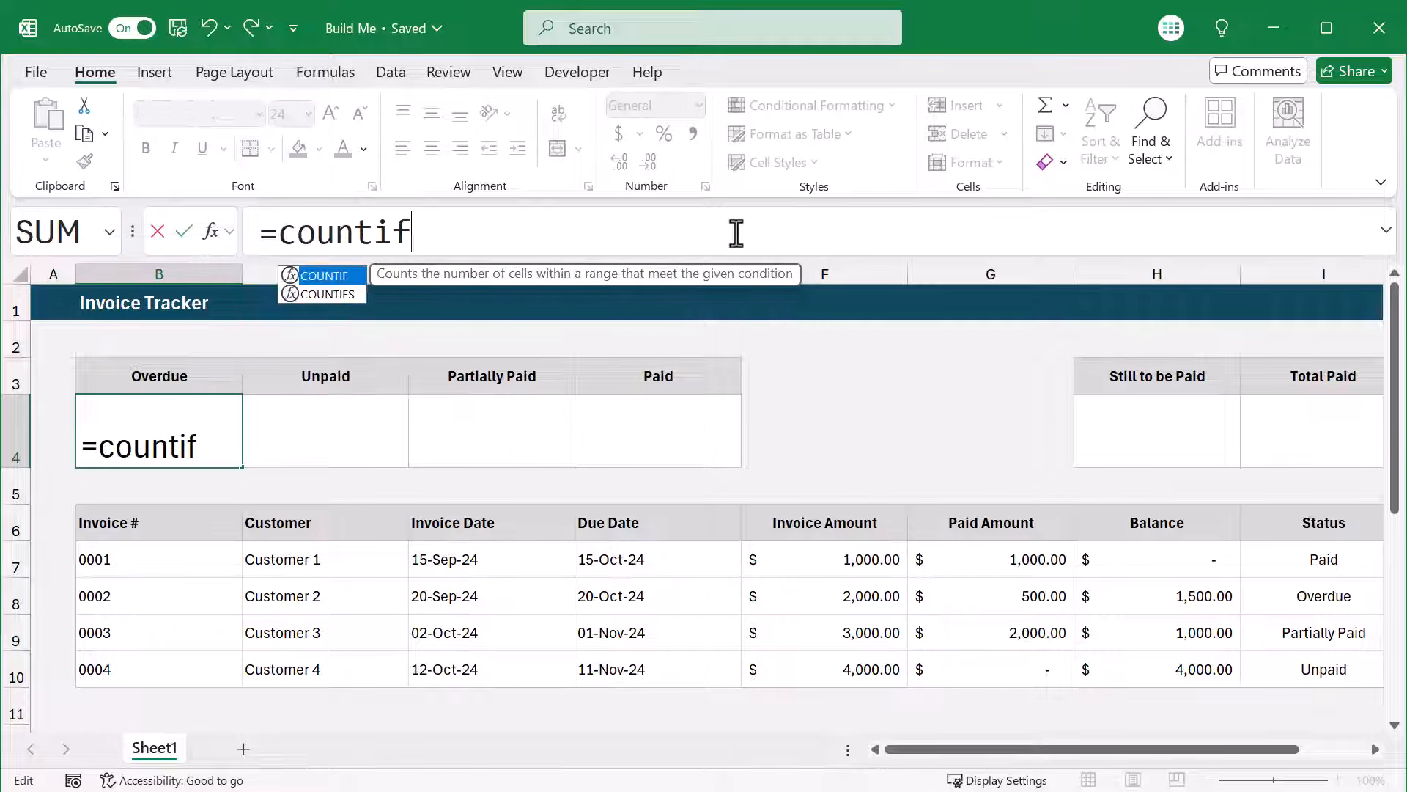
{"action": "key", "text": "Tab"}
{"action": "type", "text": "inv"}
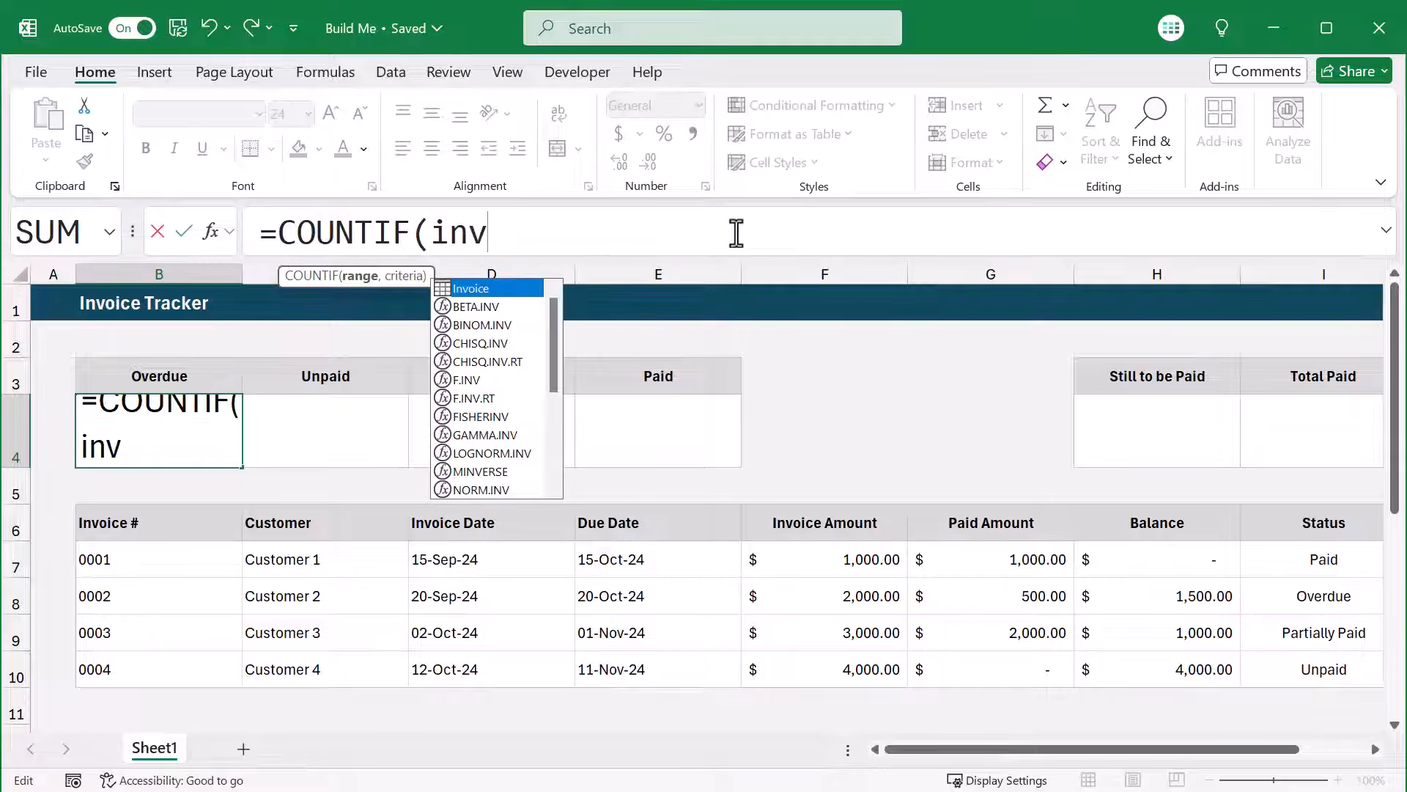
{"action": "key", "text": "Tab"}
{"action": "type", "text": "[st"}
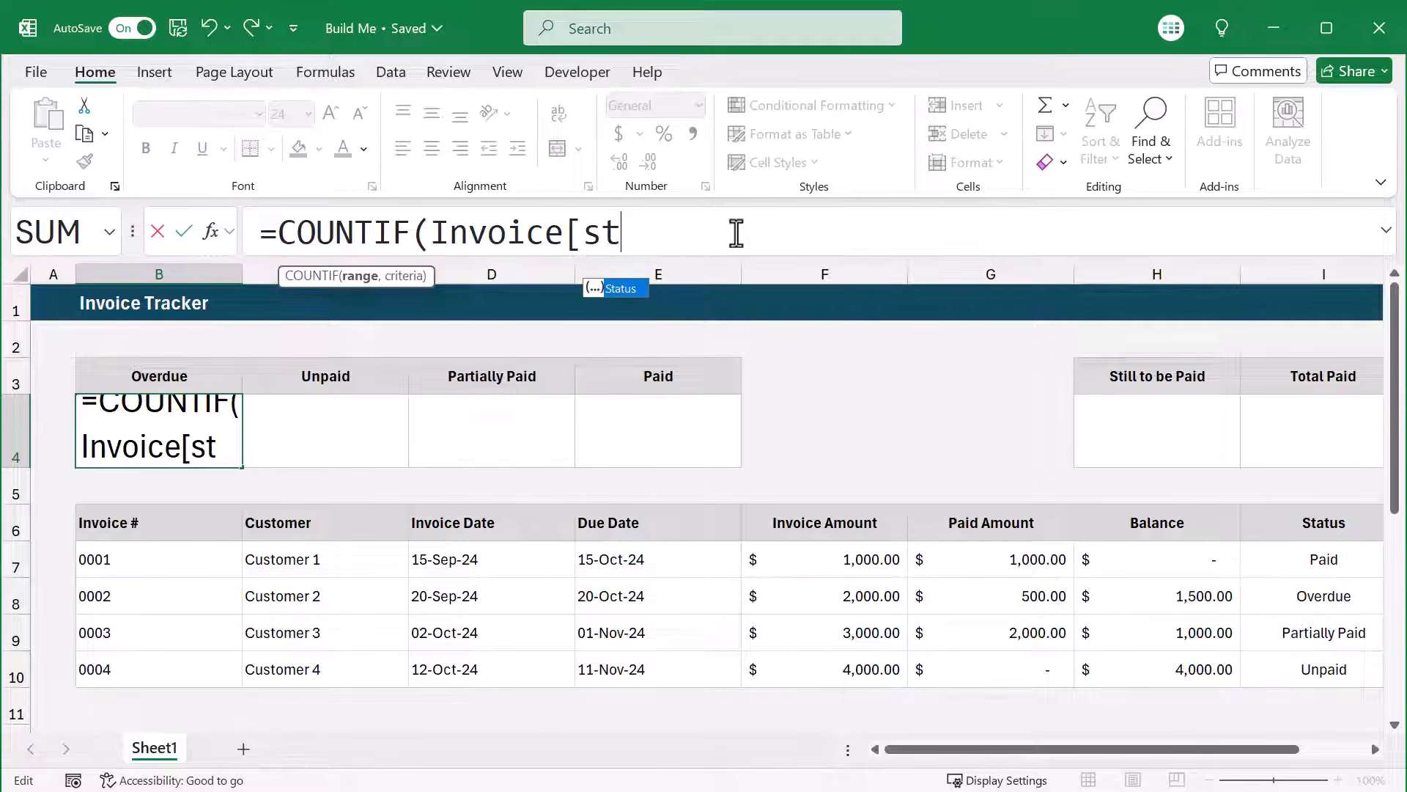
{"action": "key", "text": "Tab"}
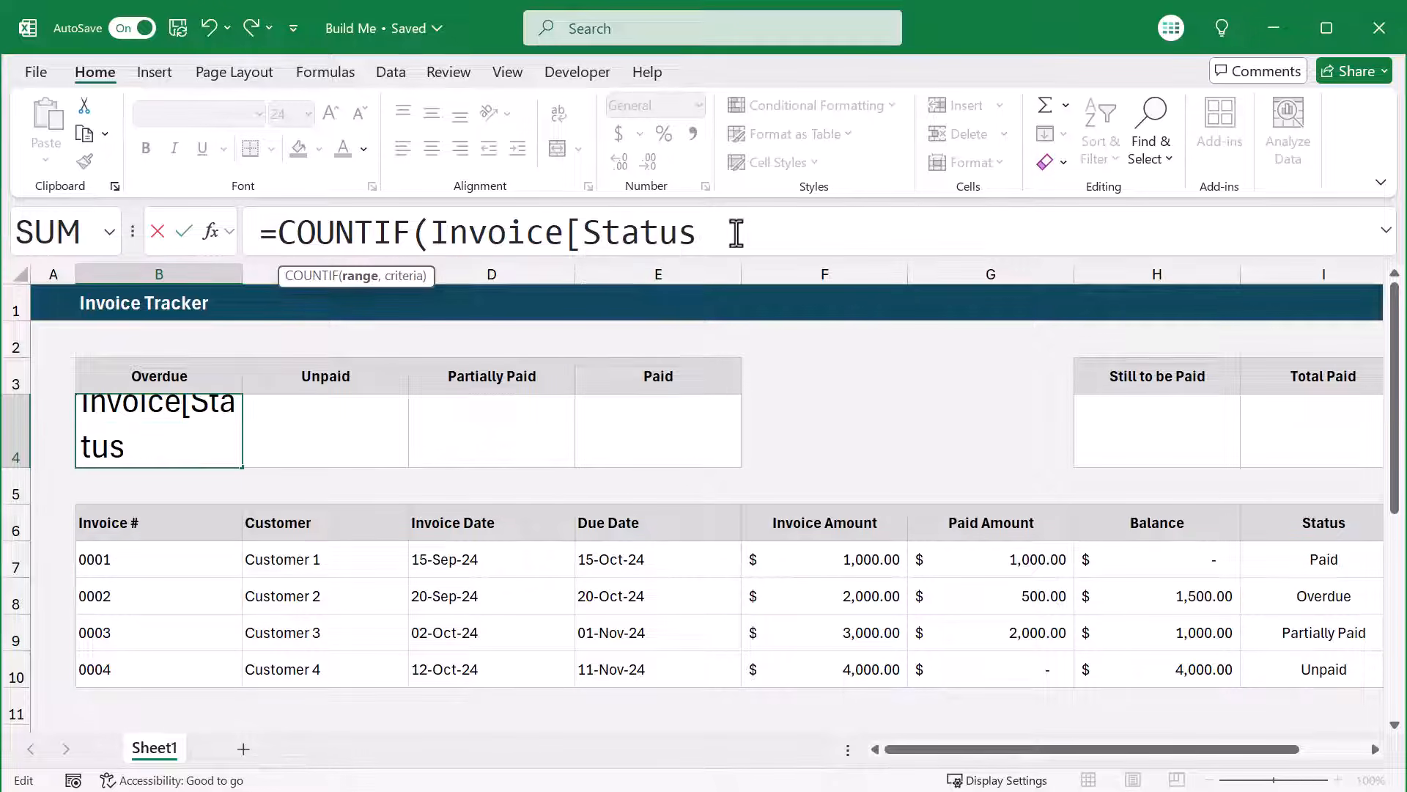
{"action": "type", "text": "]"}
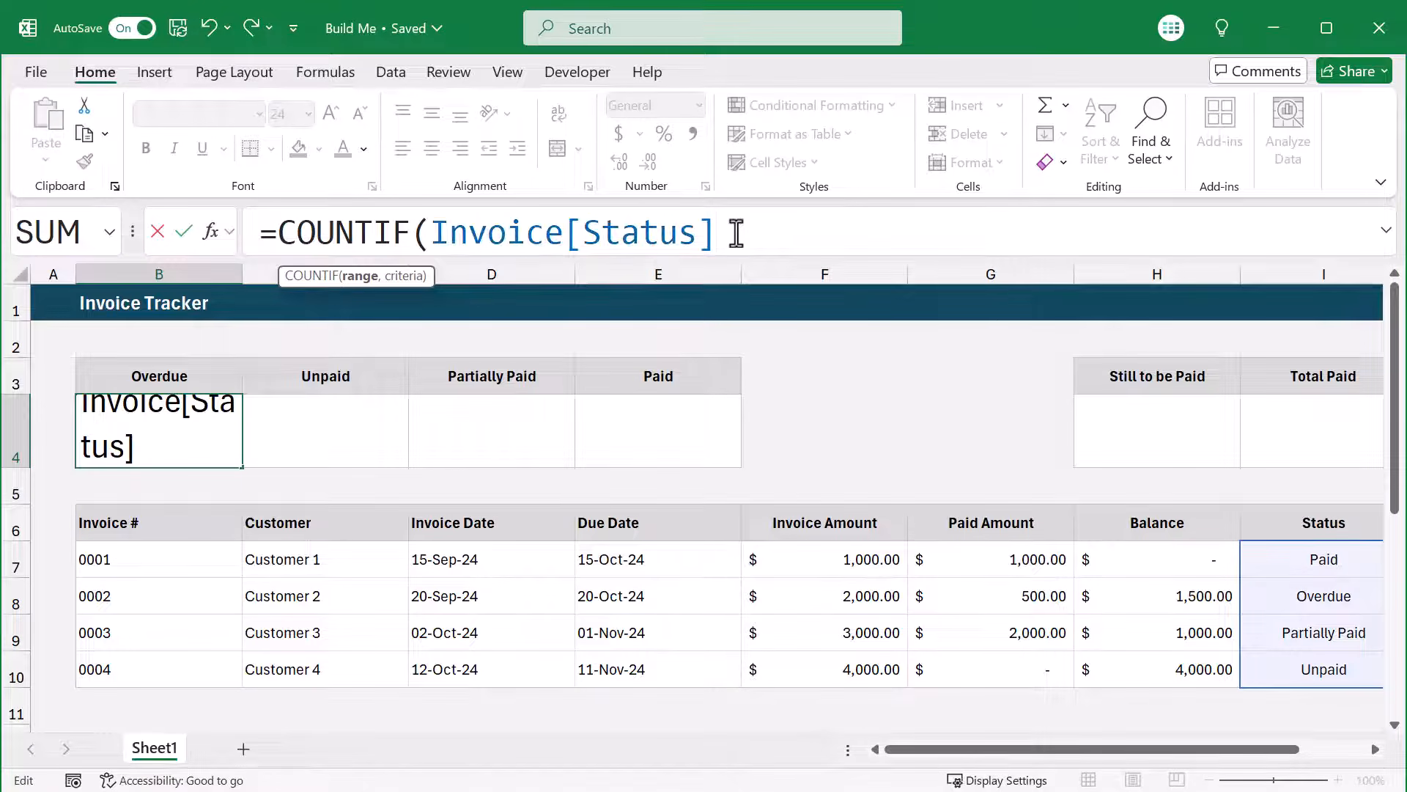
Complete the COUNTIF formula with the heading cell B3 as the criteria and enter it.
{"action": "type", "text": ","}
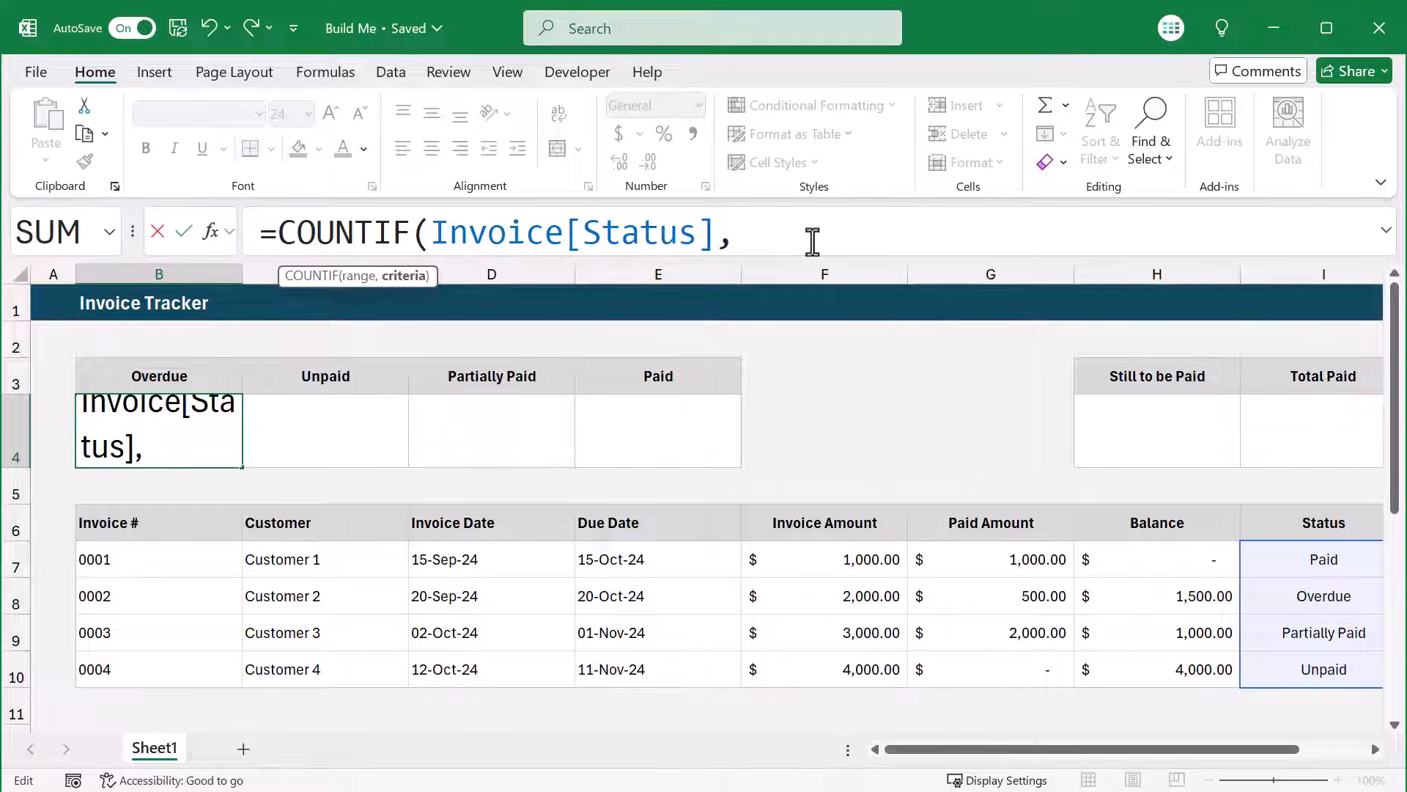
{"action": "type", "text": "B3"}
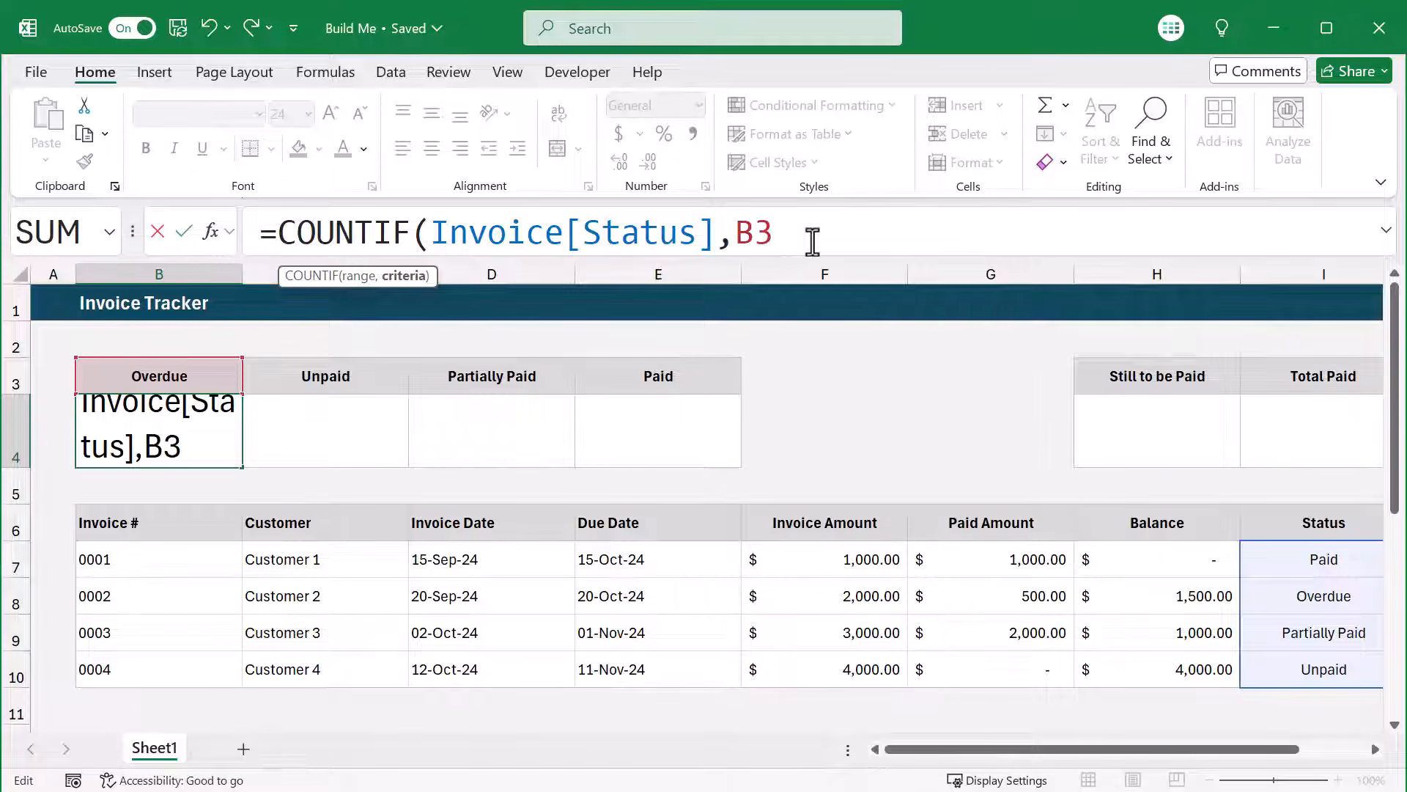
{"action": "type", "text": ")"}
{"action": "key", "text": "Return"}
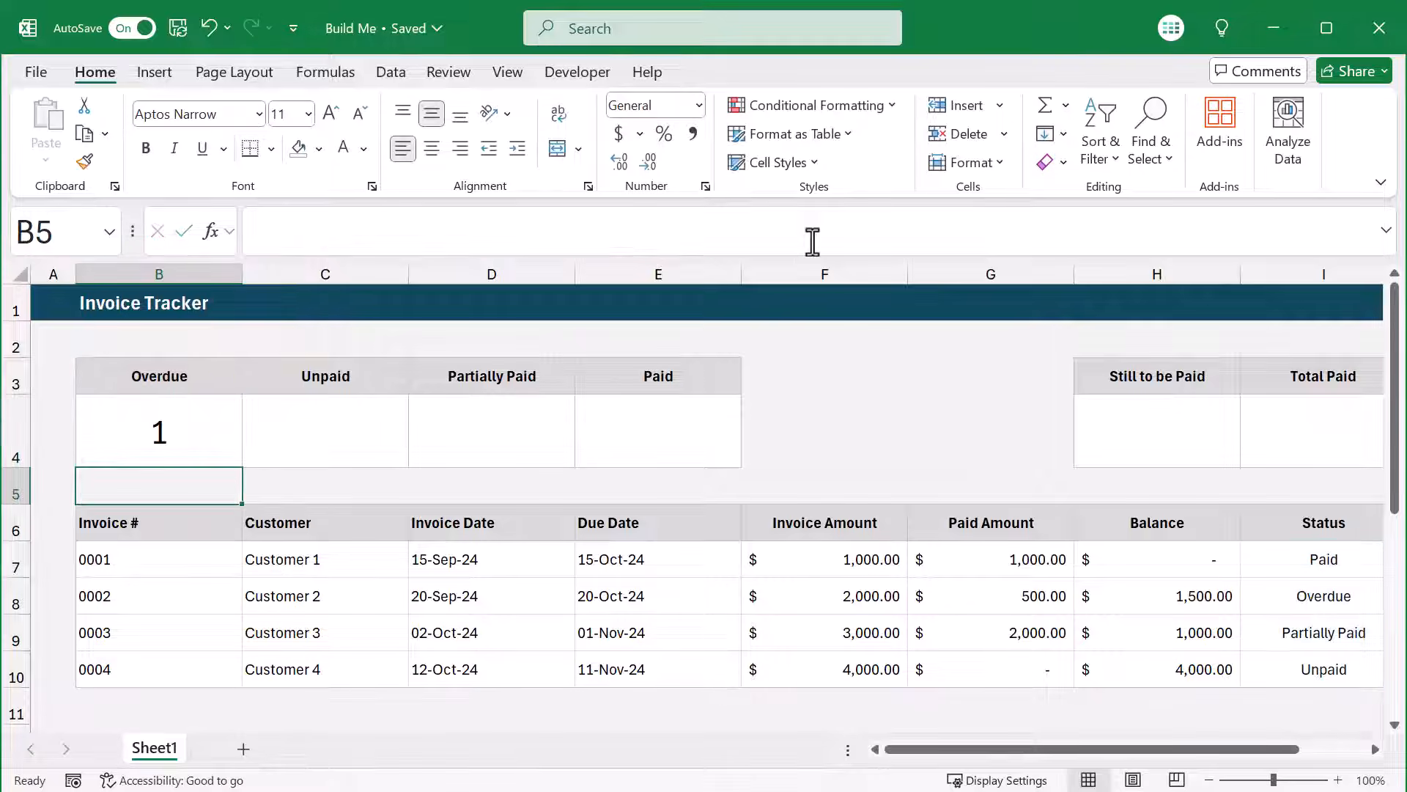
Reopen the COUNTIF formula in B4 to examine its references, and re-enter it.
{"action": "left_click", "coordinate": [187, 423]}
{"action": "left_click", "coordinate": [860, 245]}
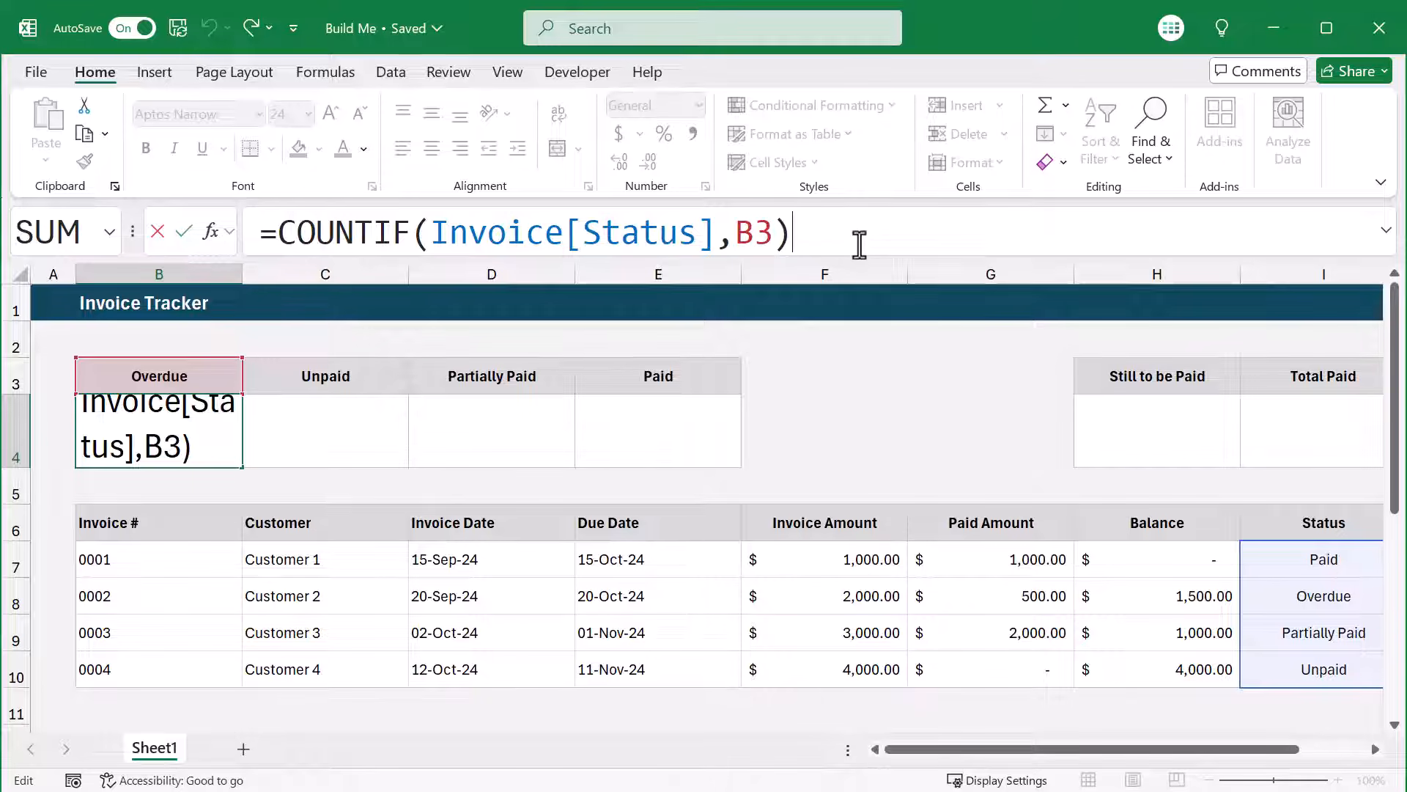
{"action": "key", "text": "Return"}
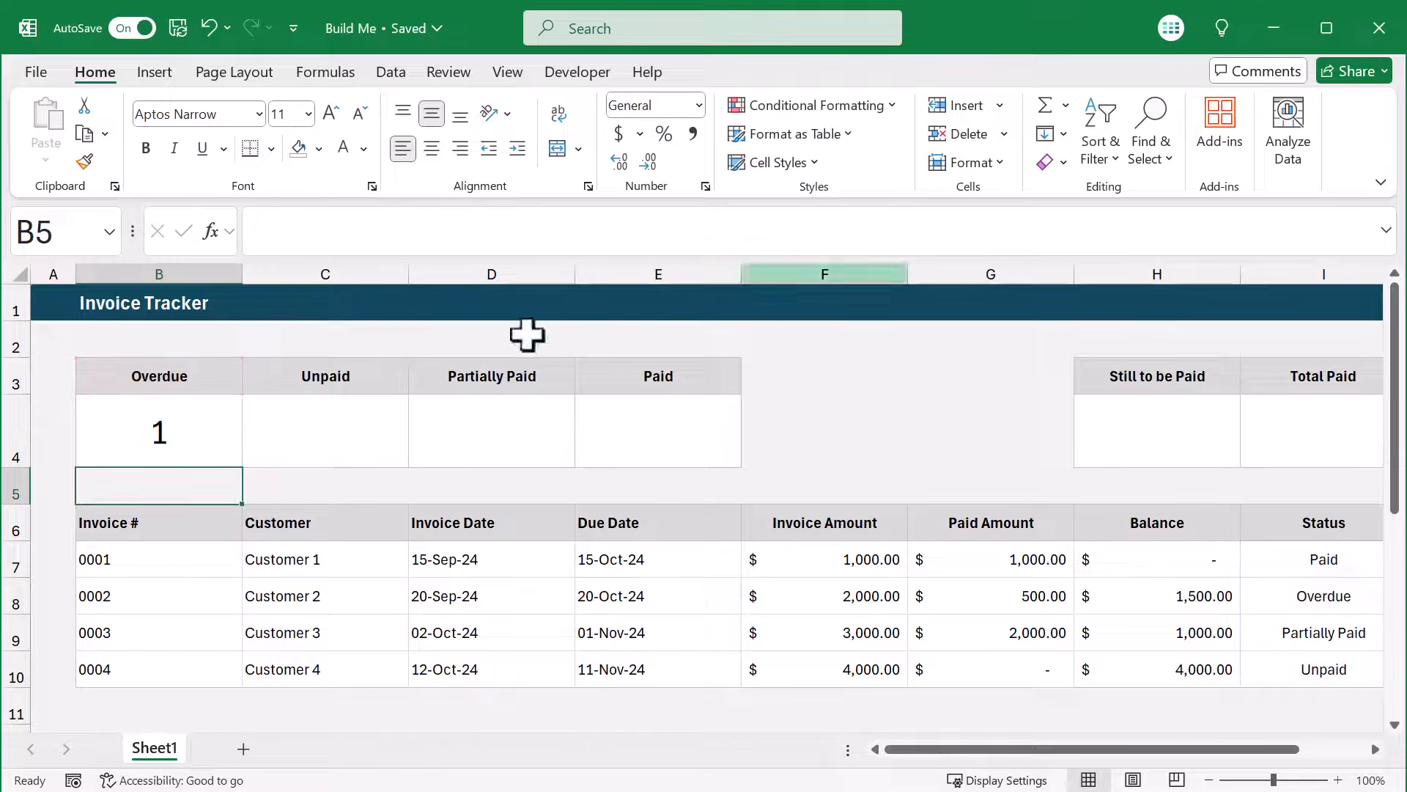
Copy the Overdue COUNTIF formula from B4 into C4, D4 and E4 for the Unpaid, Partially Paid and Paid counts.
{"action": "left_click", "coordinate": [214, 411]}
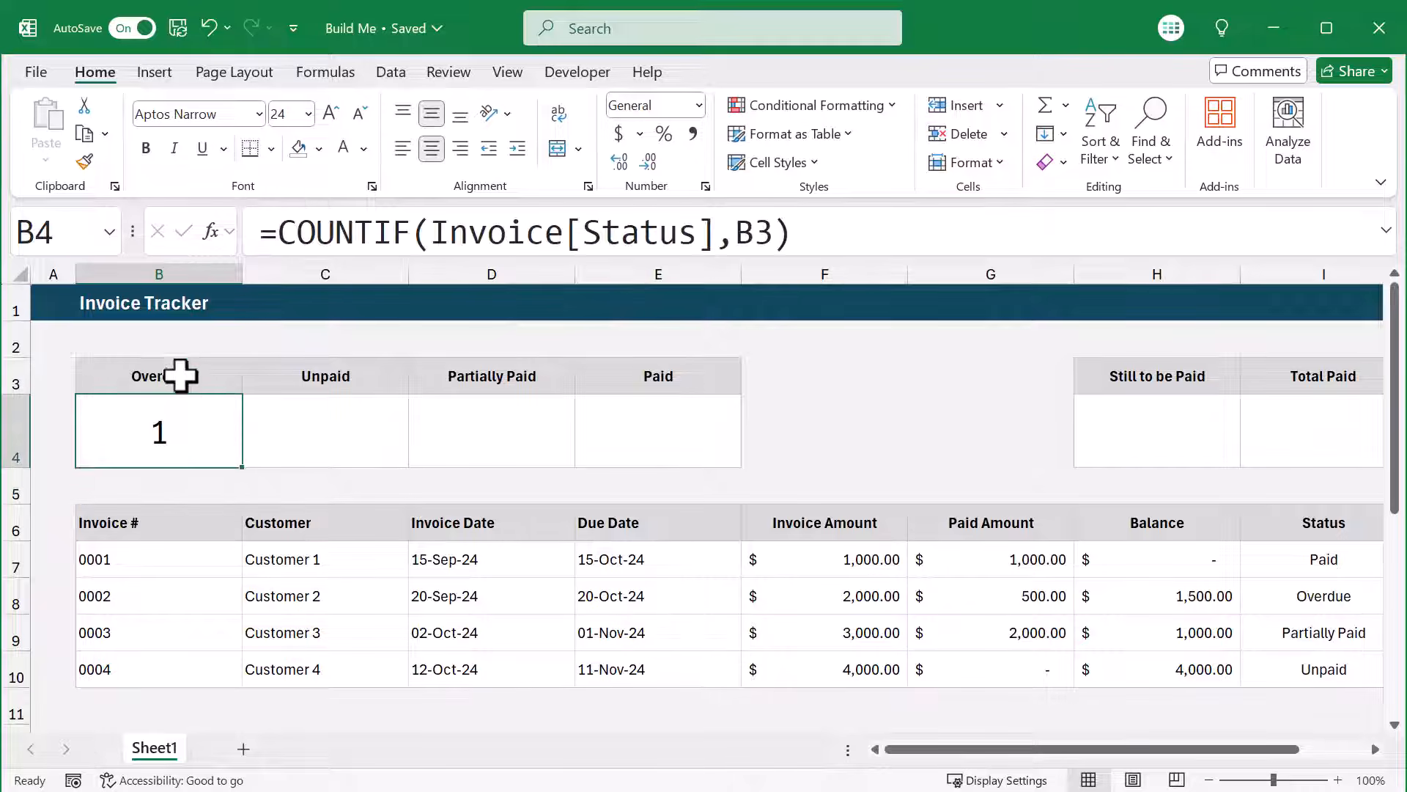
{"action": "left_click", "coordinate": [92, 137]}
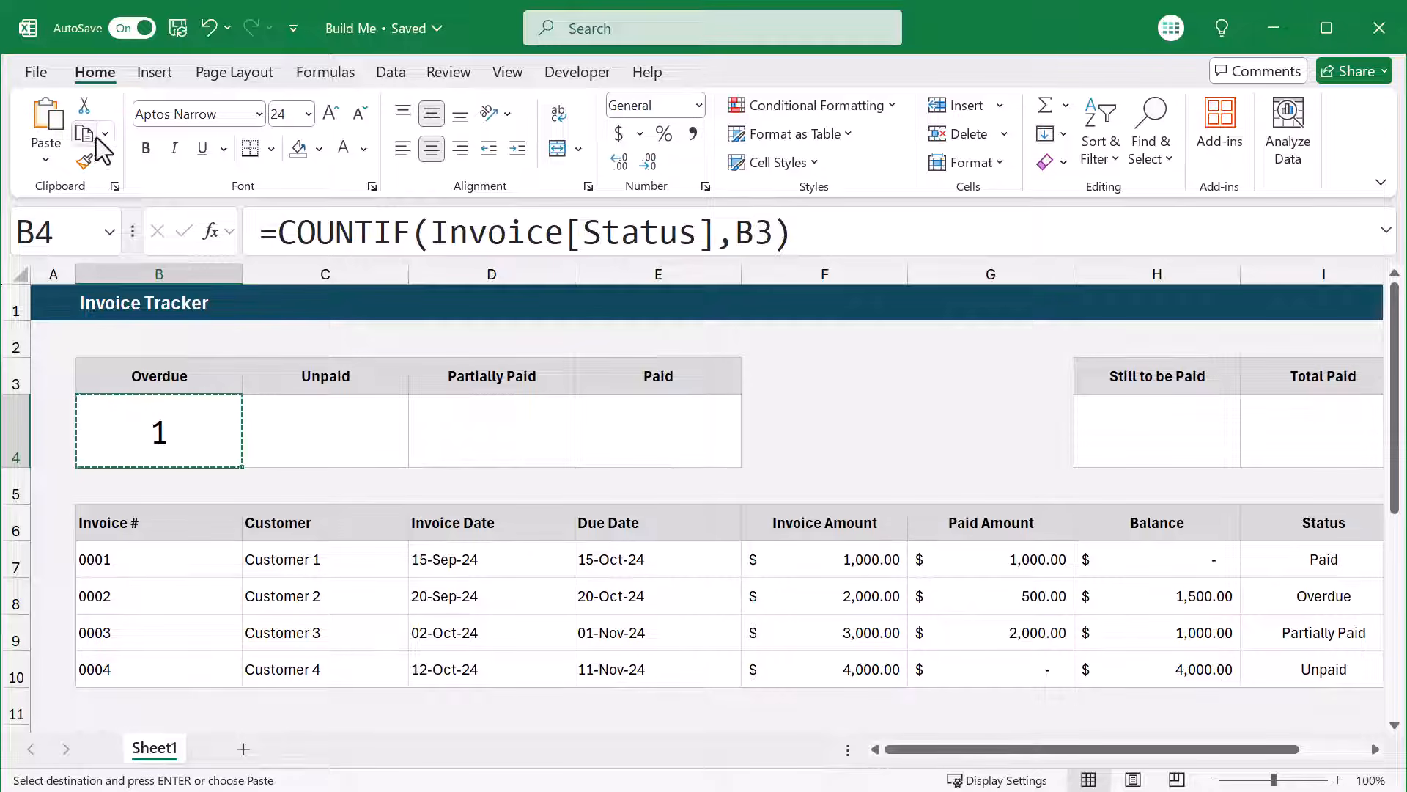
{"action": "left_click", "coordinate": [341, 434]}
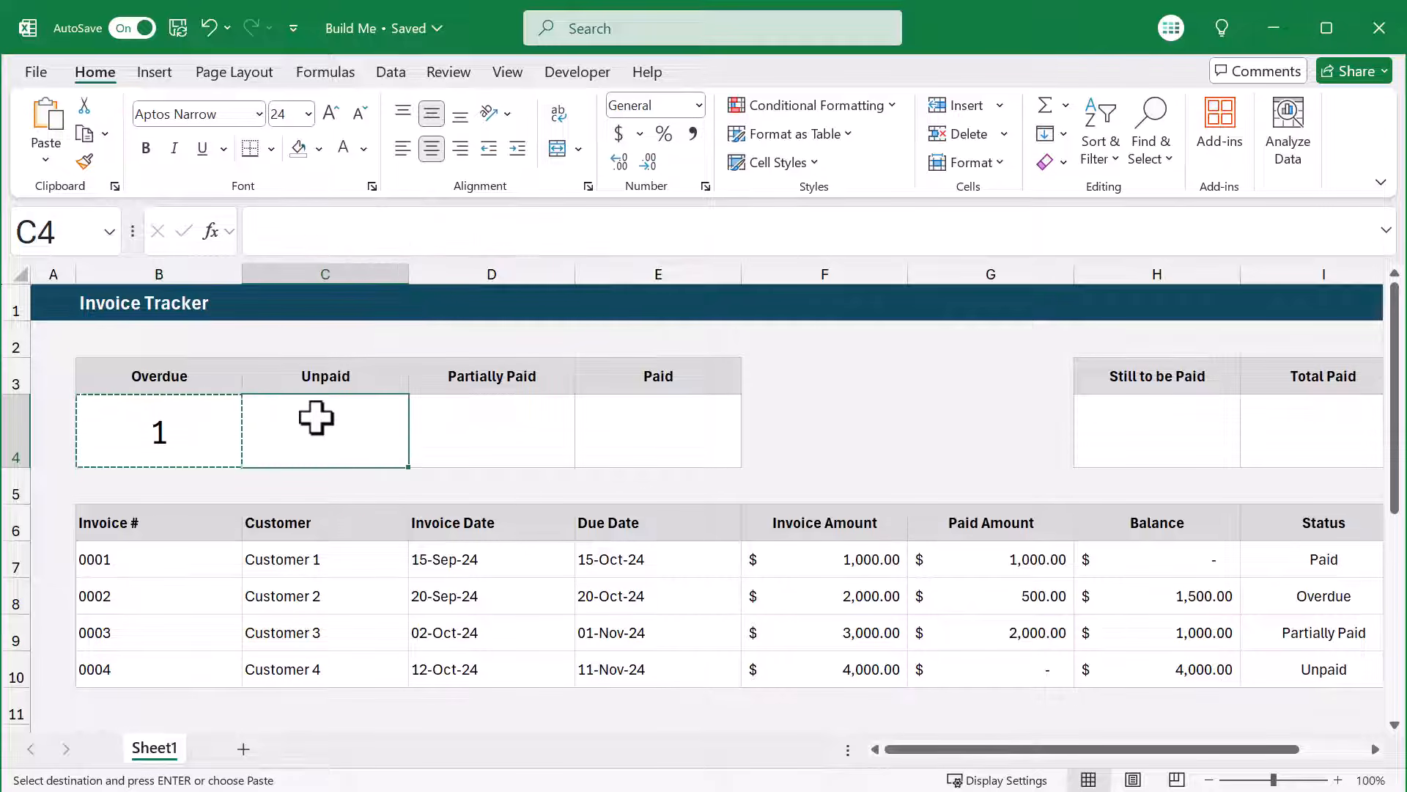
{"action": "left_click", "coordinate": [49, 131]}
{"action": "left_click", "coordinate": [528, 429]}
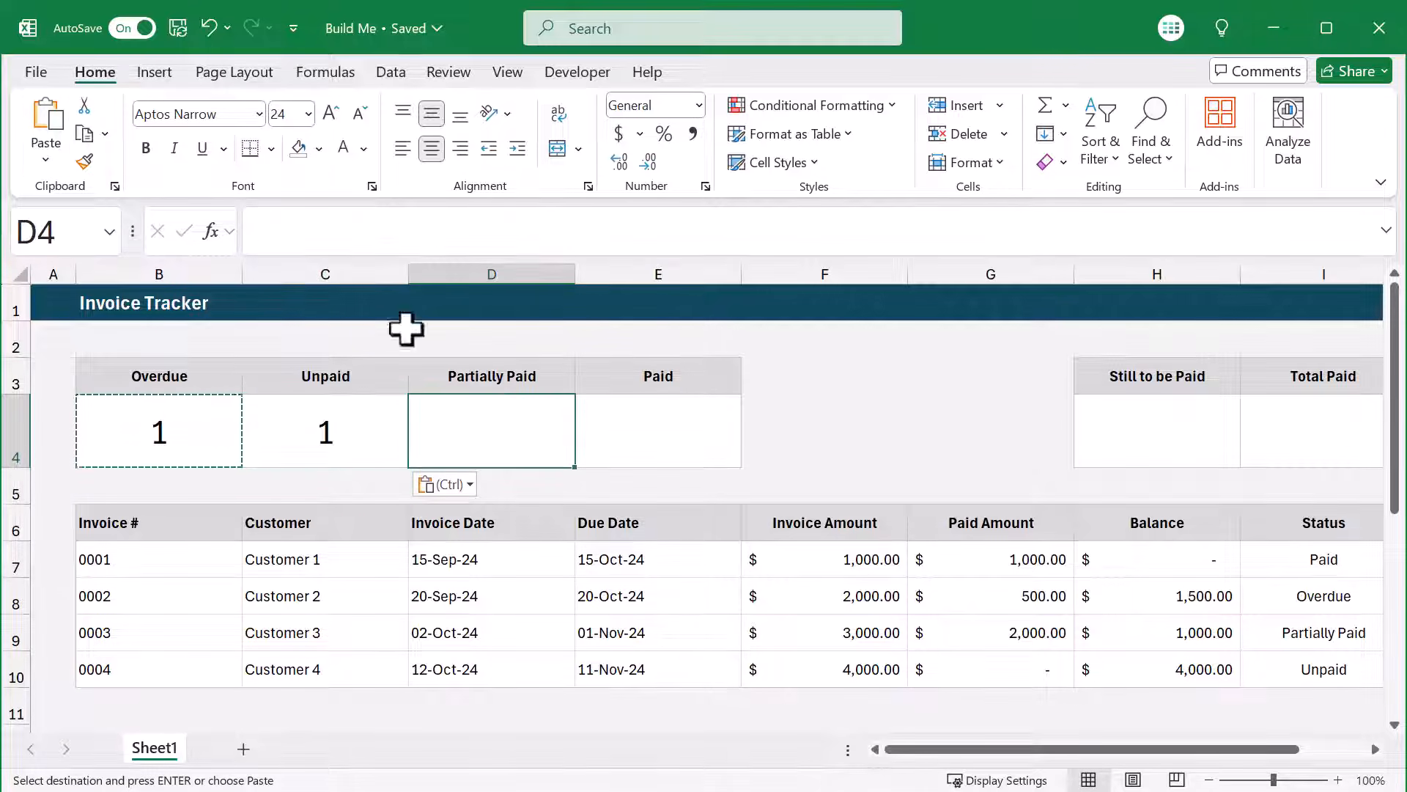
{"action": "left_click", "coordinate": [48, 131]}
{"action": "left_click", "coordinate": [672, 436]}
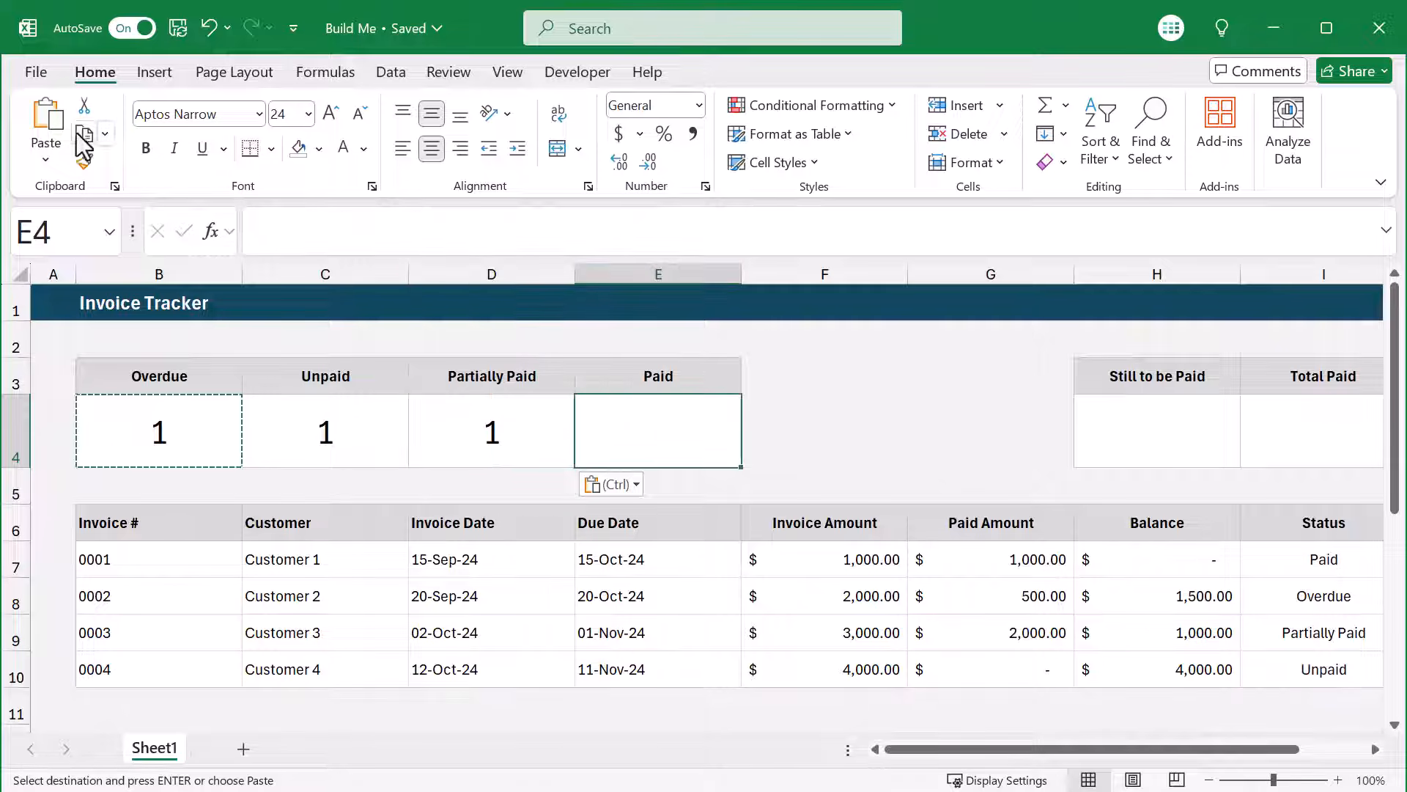
{"action": "left_click", "coordinate": [47, 131]}
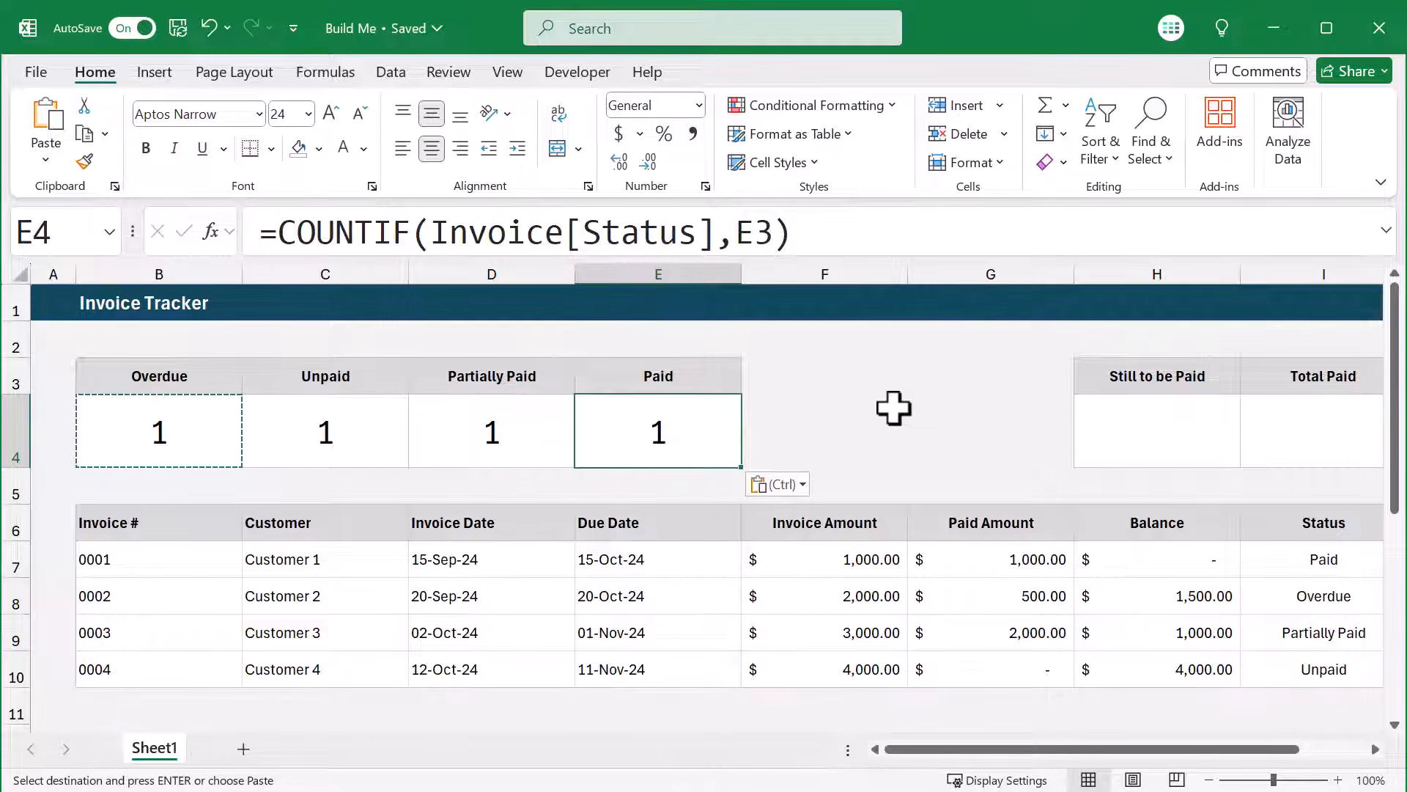
Enter =SUM(Invoice[Balance]) in H4 under the Still to be Paid heading.
{"action": "left_click", "coordinate": [1175, 448]}
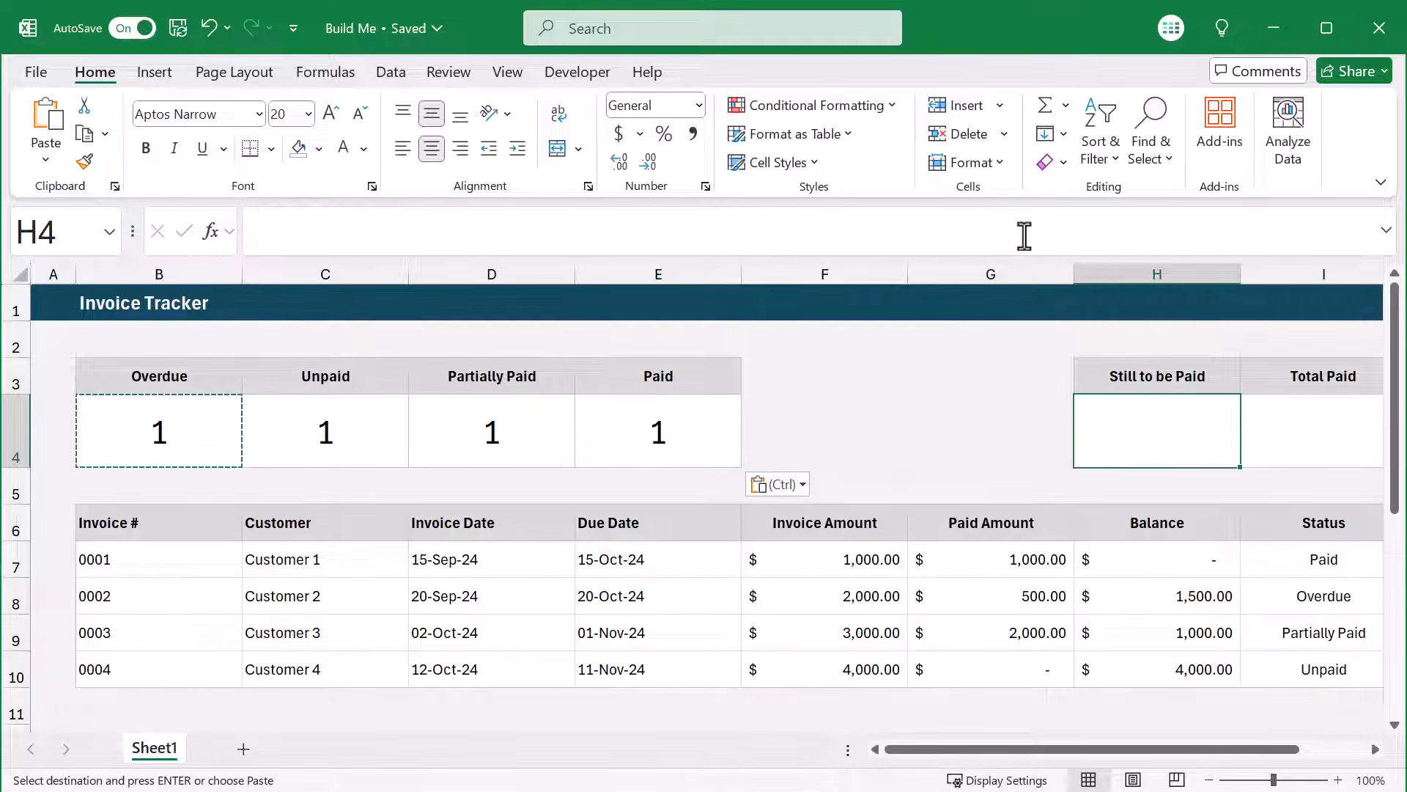
{"action": "left_click", "coordinate": [1024, 236]}
{"action": "type", "text": "="}
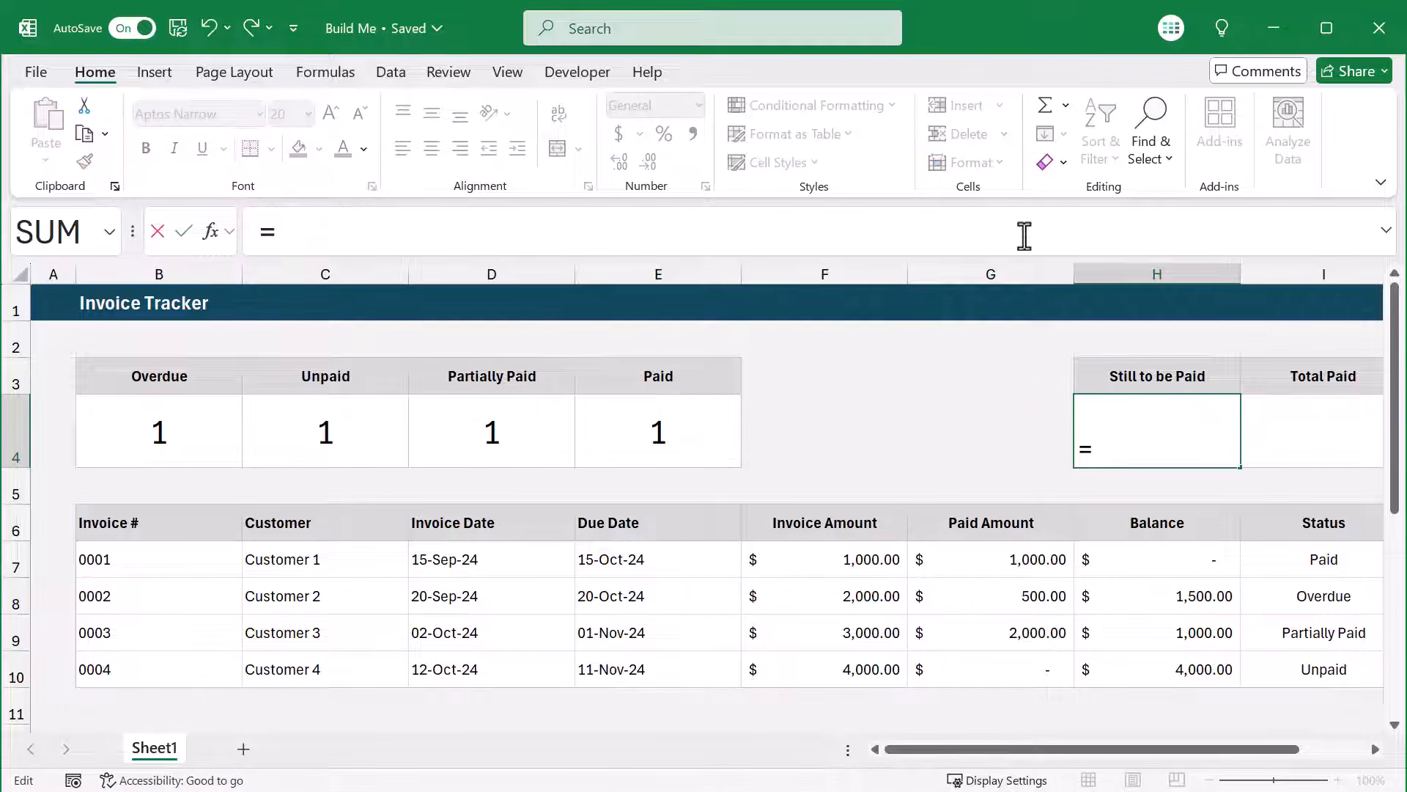
{"action": "type", "text": "sum"}
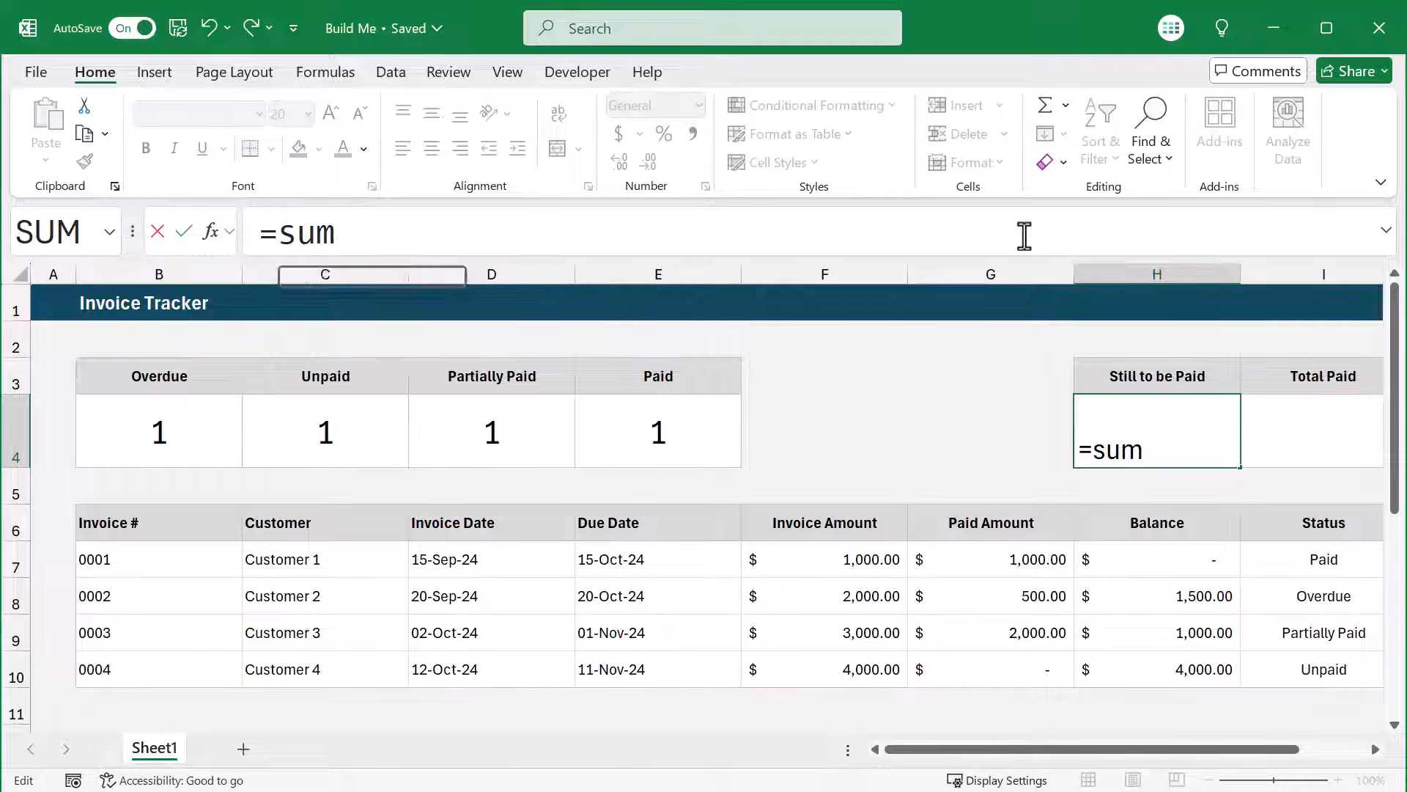
{"action": "key", "text": "Tab"}
{"action": "type", "text": "inv"}
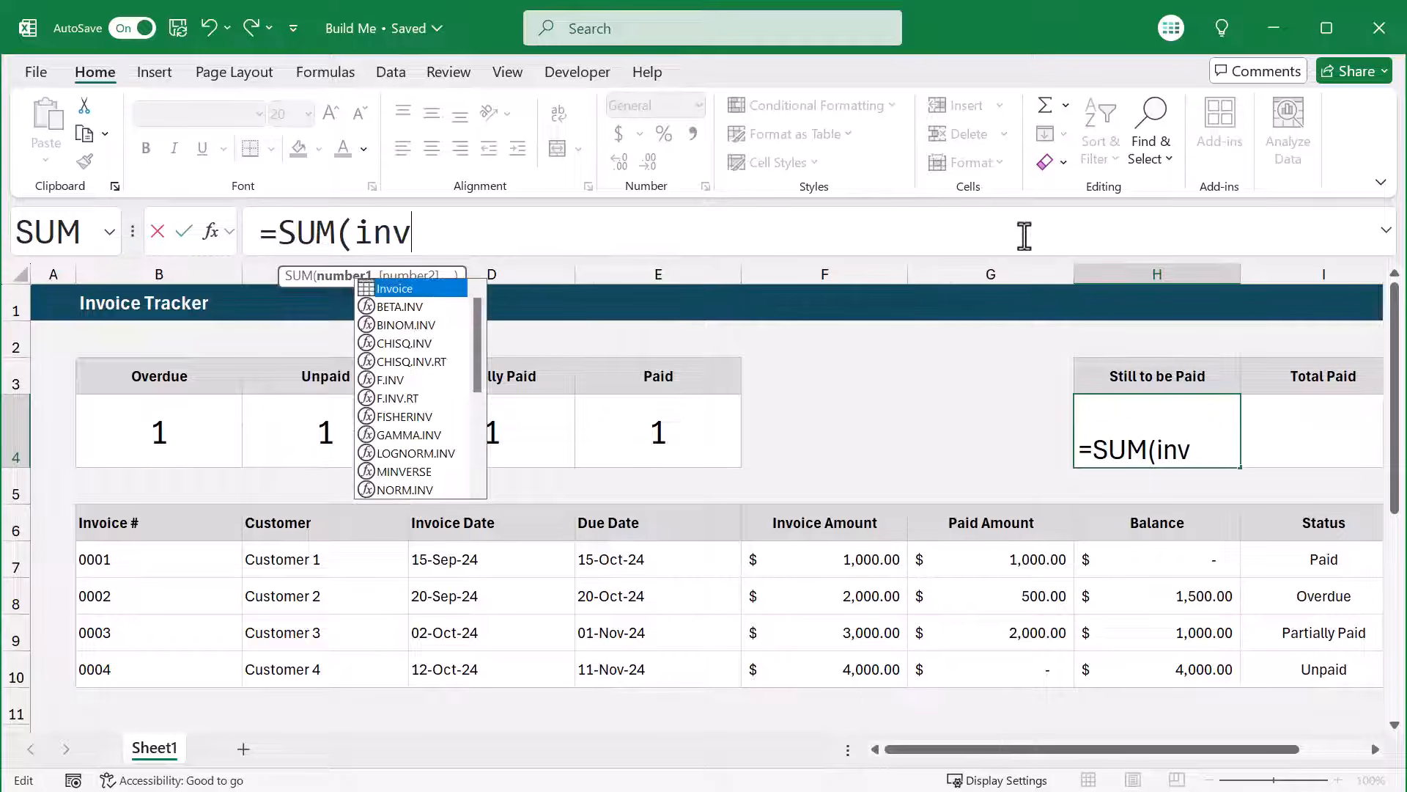
{"action": "key", "text": "Tab"}
{"action": "type", "text": "["}
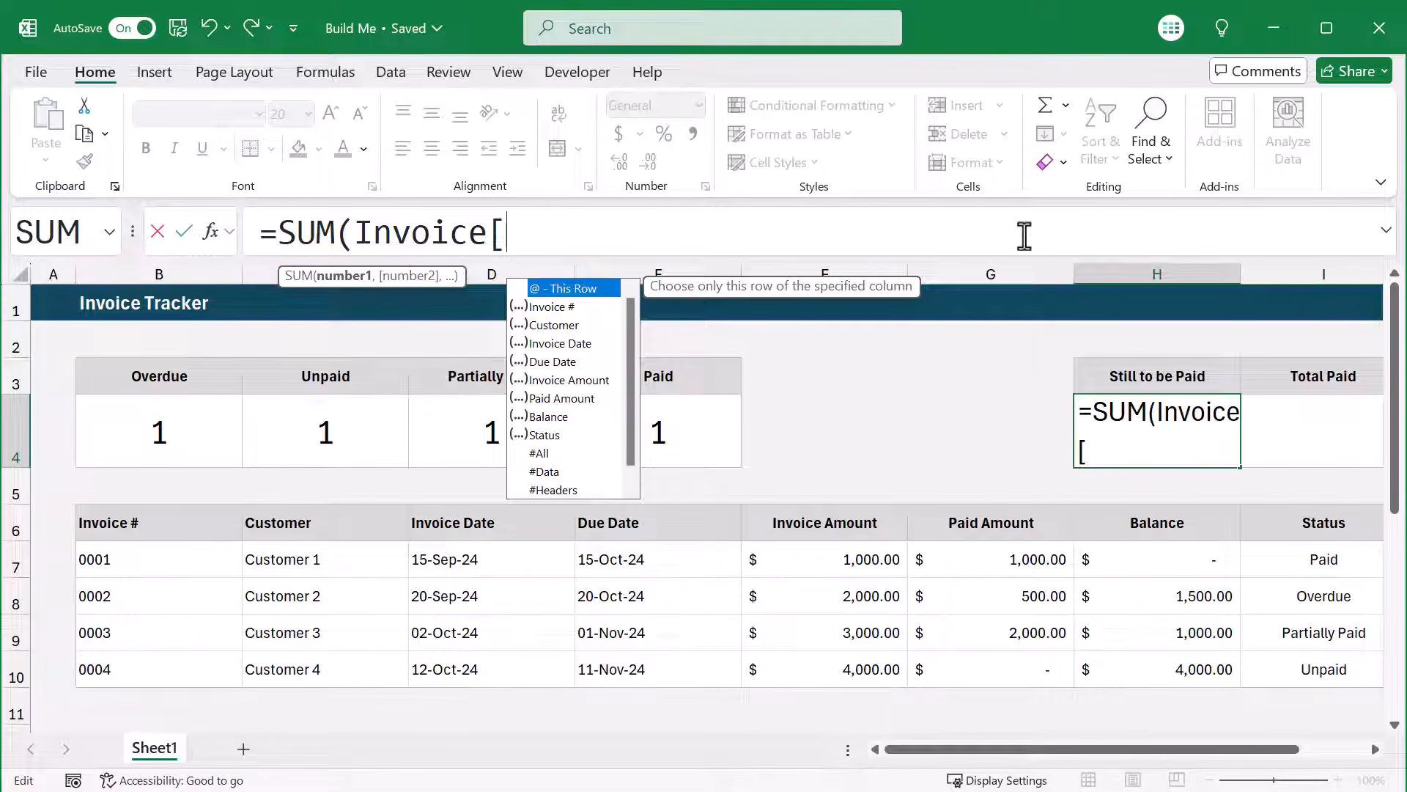
{"action": "type", "text": "ba"}
{"action": "key", "text": "Tab"}
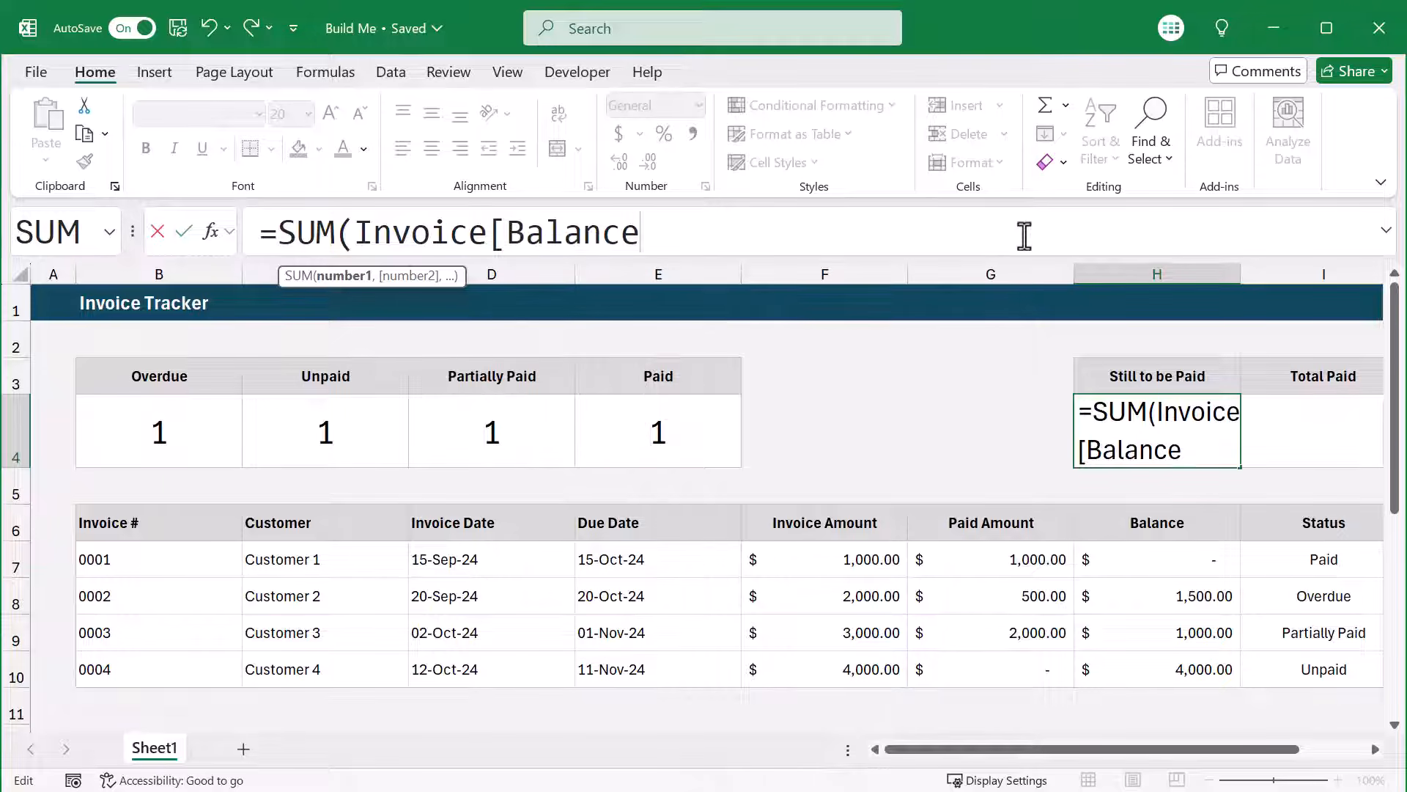
{"action": "type", "text": "]"}
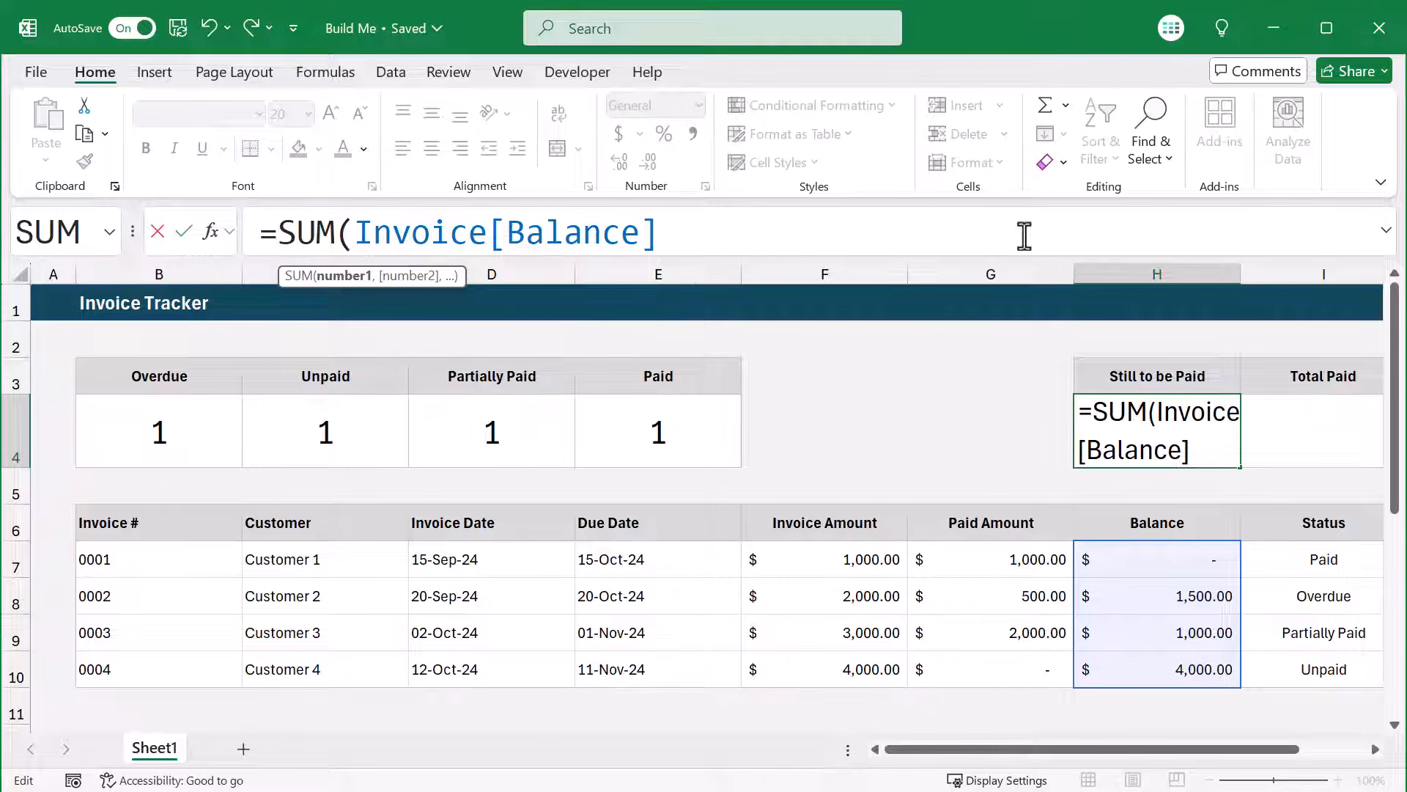
{"action": "type", "text": ")"}
{"action": "key", "text": "Return"}
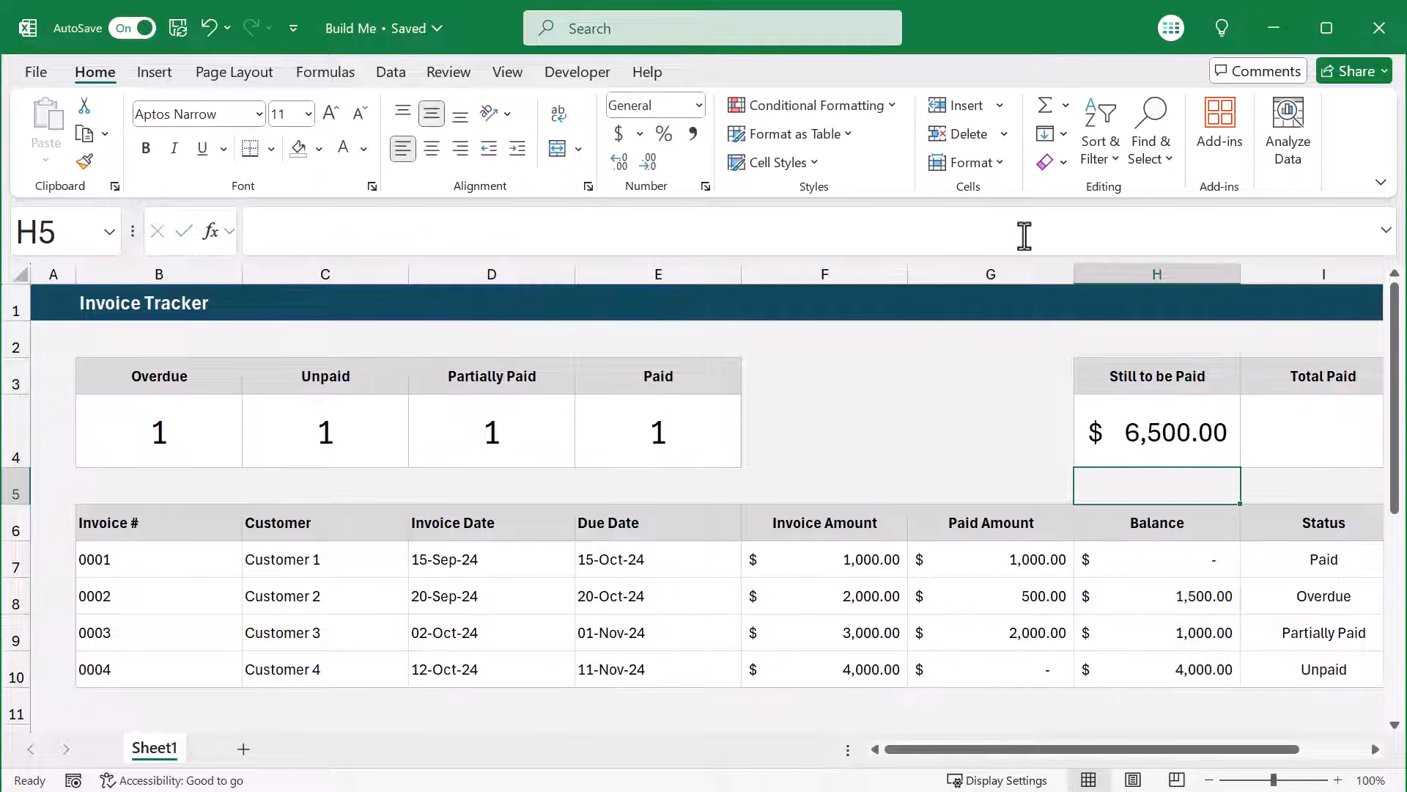
{"action": "left_click", "coordinate": [1145, 427]}
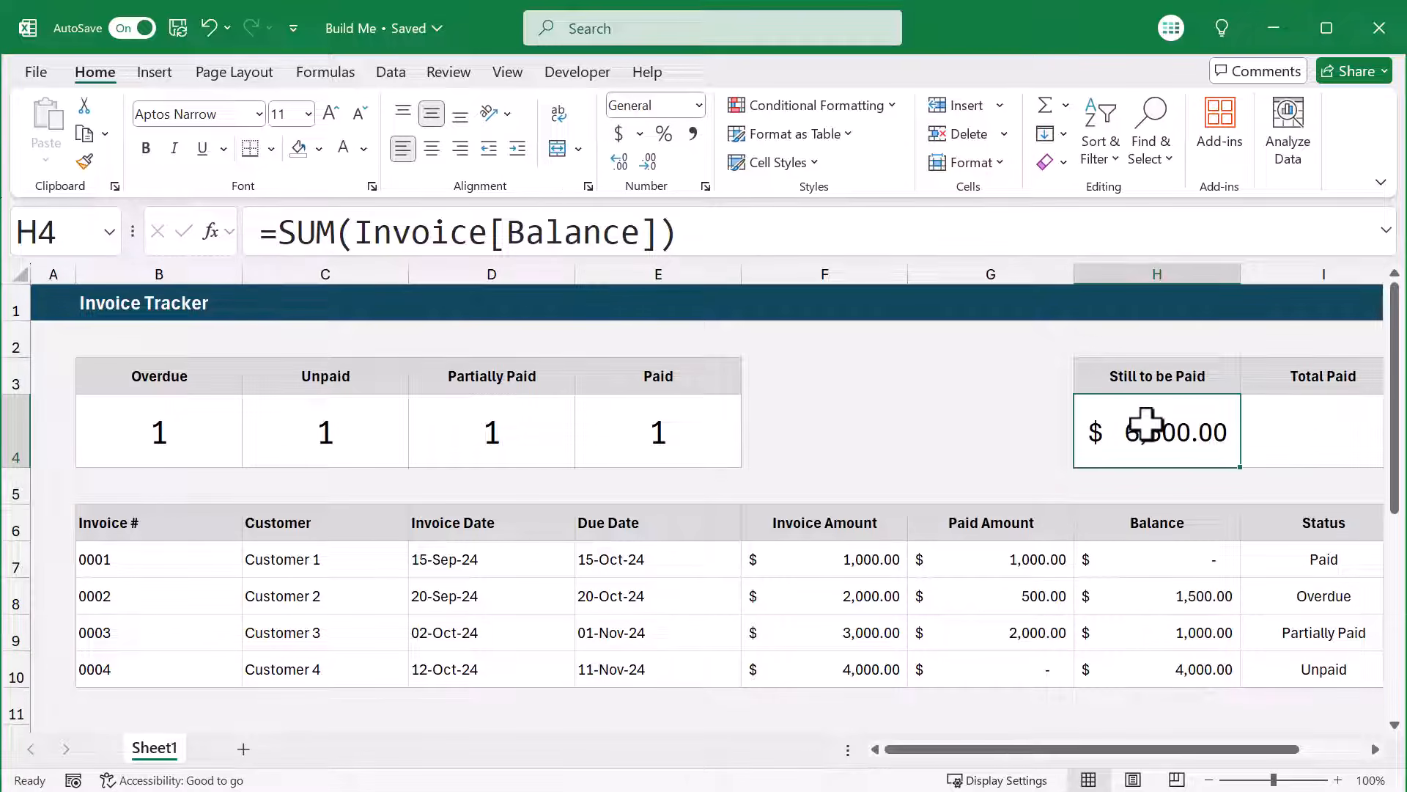
Enter =SUM(Invoice[Paid Amount]) in I4 under the Total Paid heading.
{"action": "left_click", "coordinate": [1311, 430]}
{"action": "left_click", "coordinate": [1242, 238]}
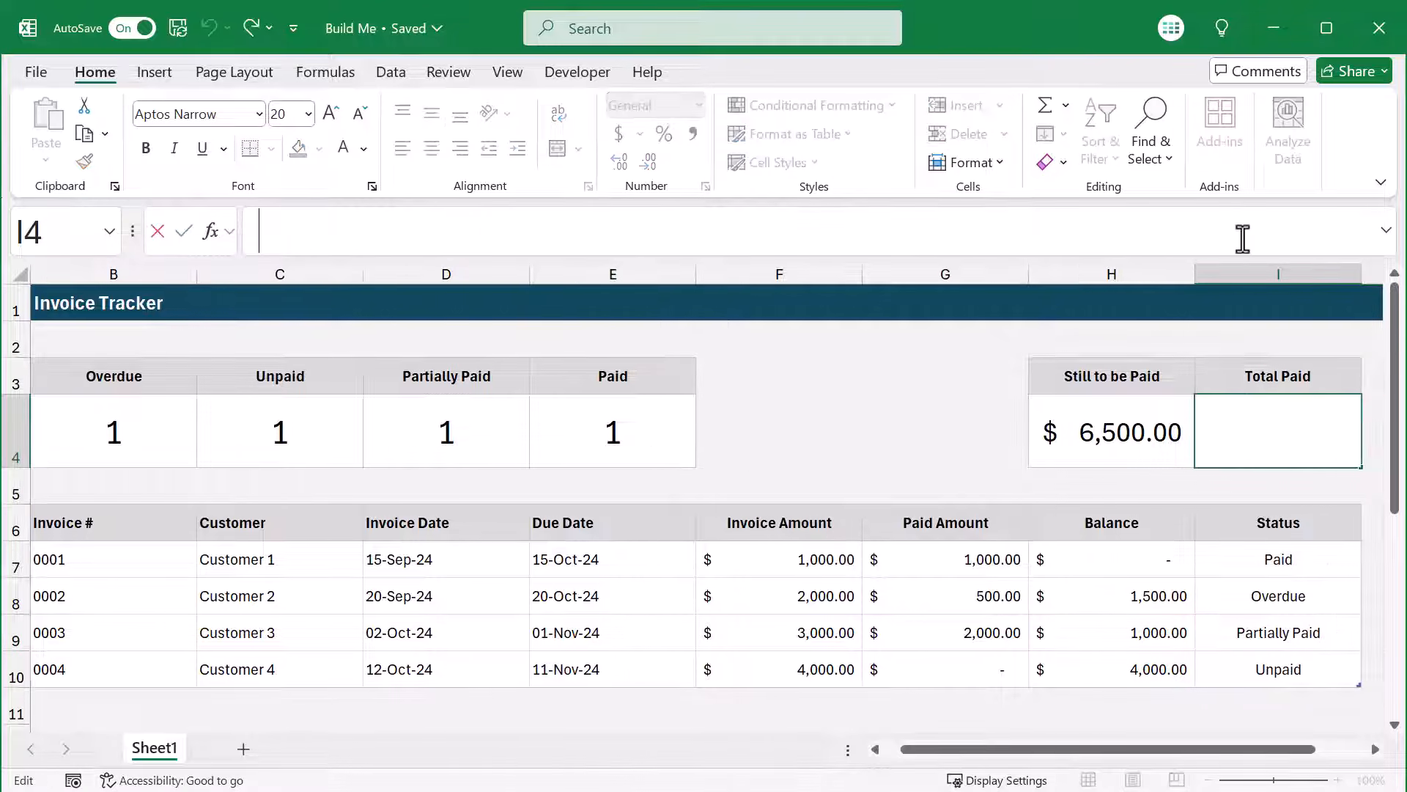
{"action": "type", "text": "="}
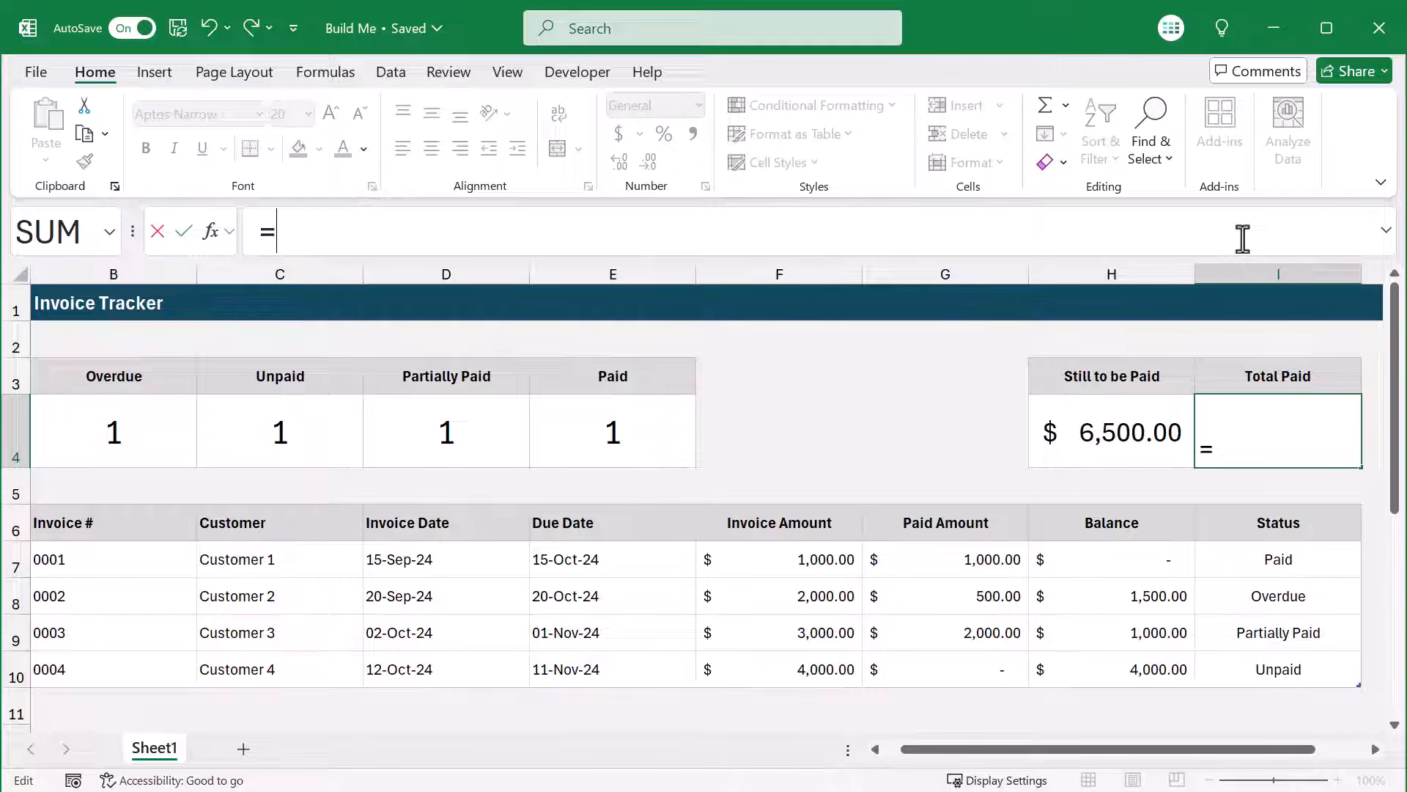
{"action": "type", "text": "su"}
{"action": "key", "text": "Tab"}
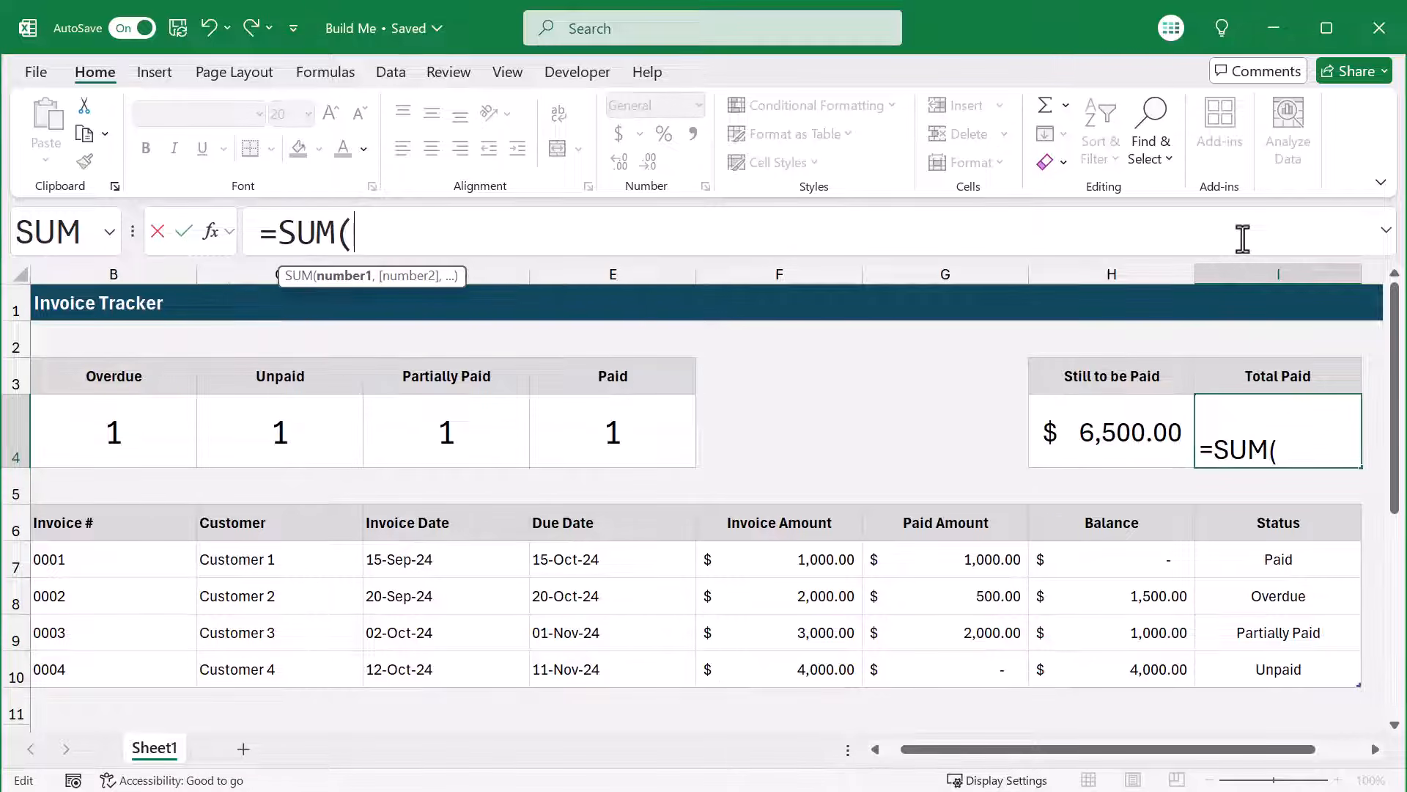
{"action": "type", "text": "inv"}
{"action": "key", "text": "Tab"}
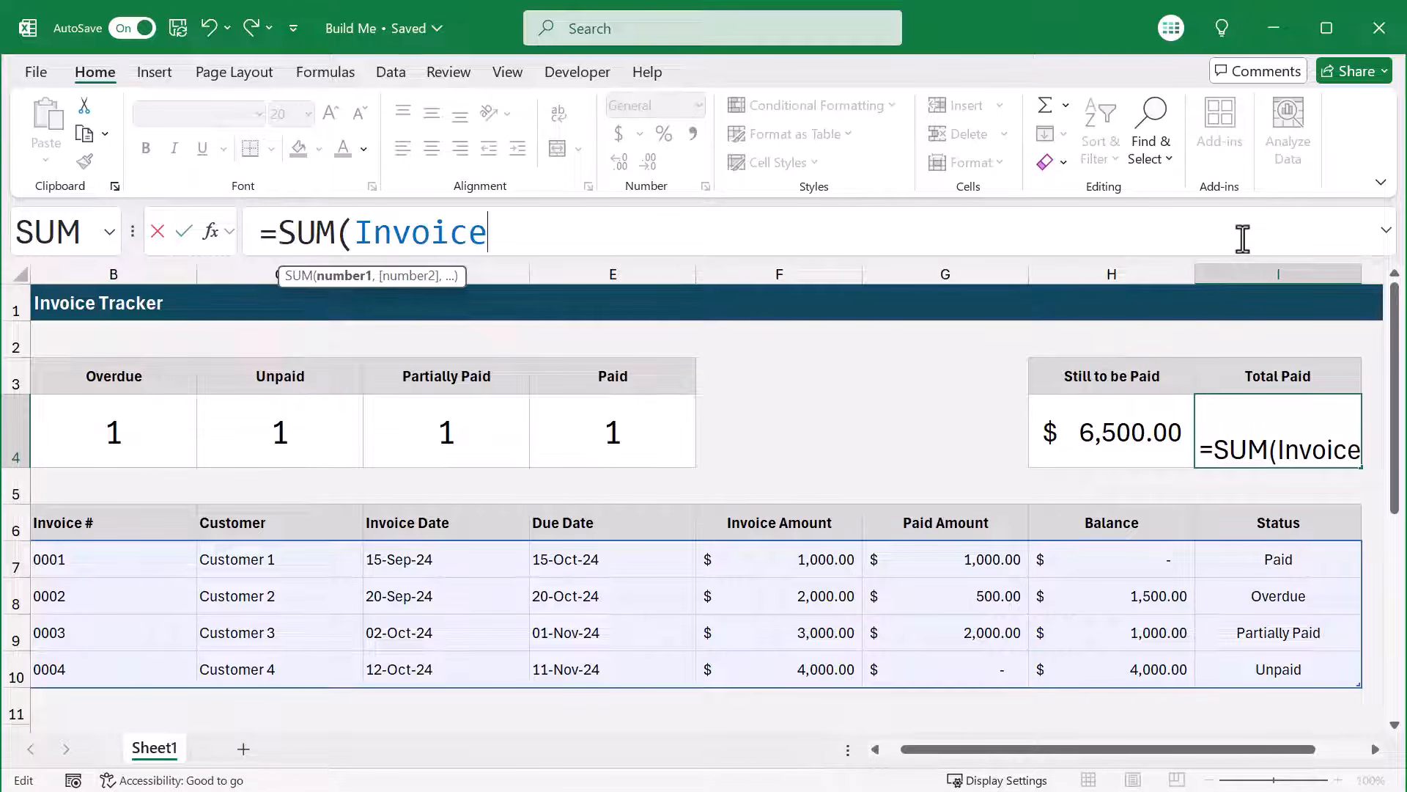
{"action": "type", "text": "["}
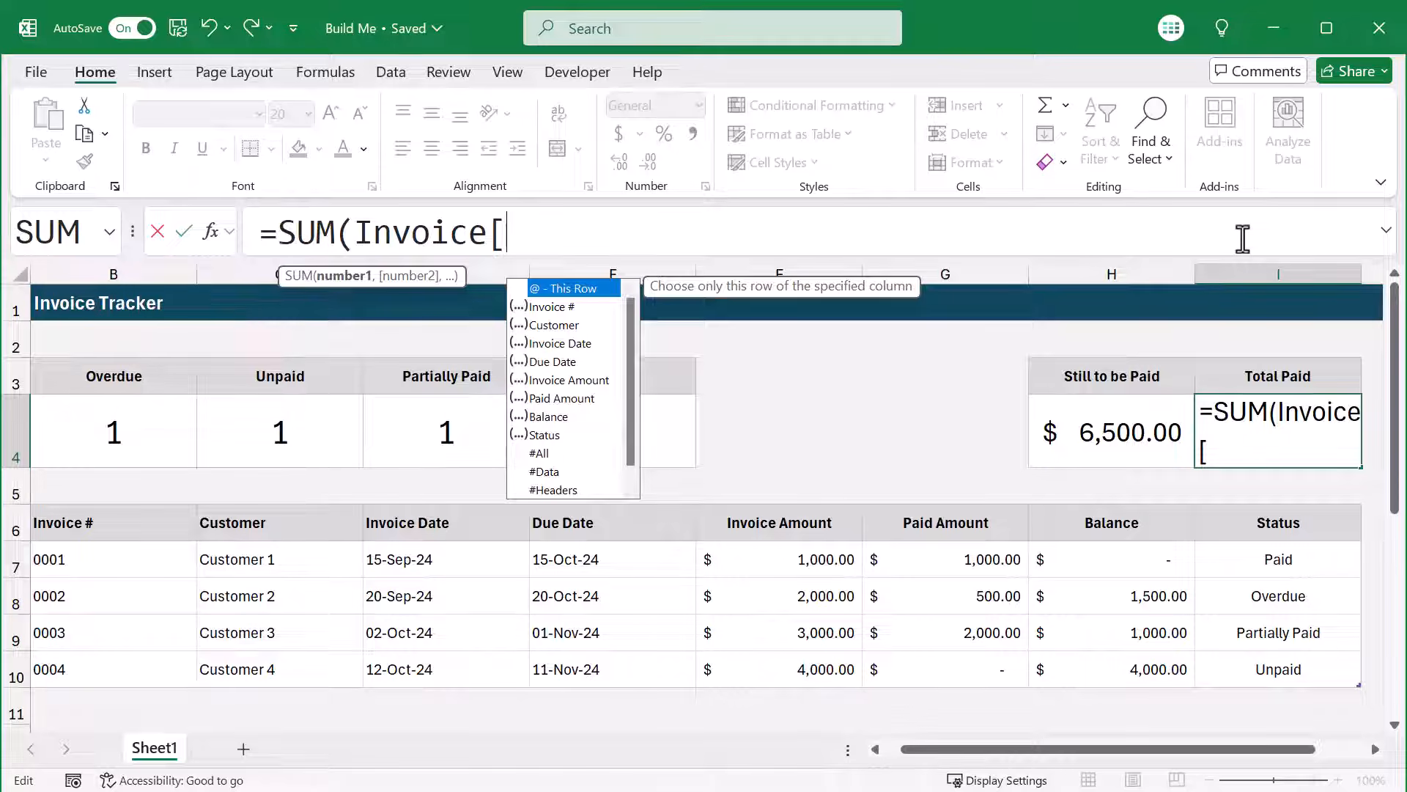
{"action": "type", "text": "pa"}
{"action": "key", "text": "Tab"}
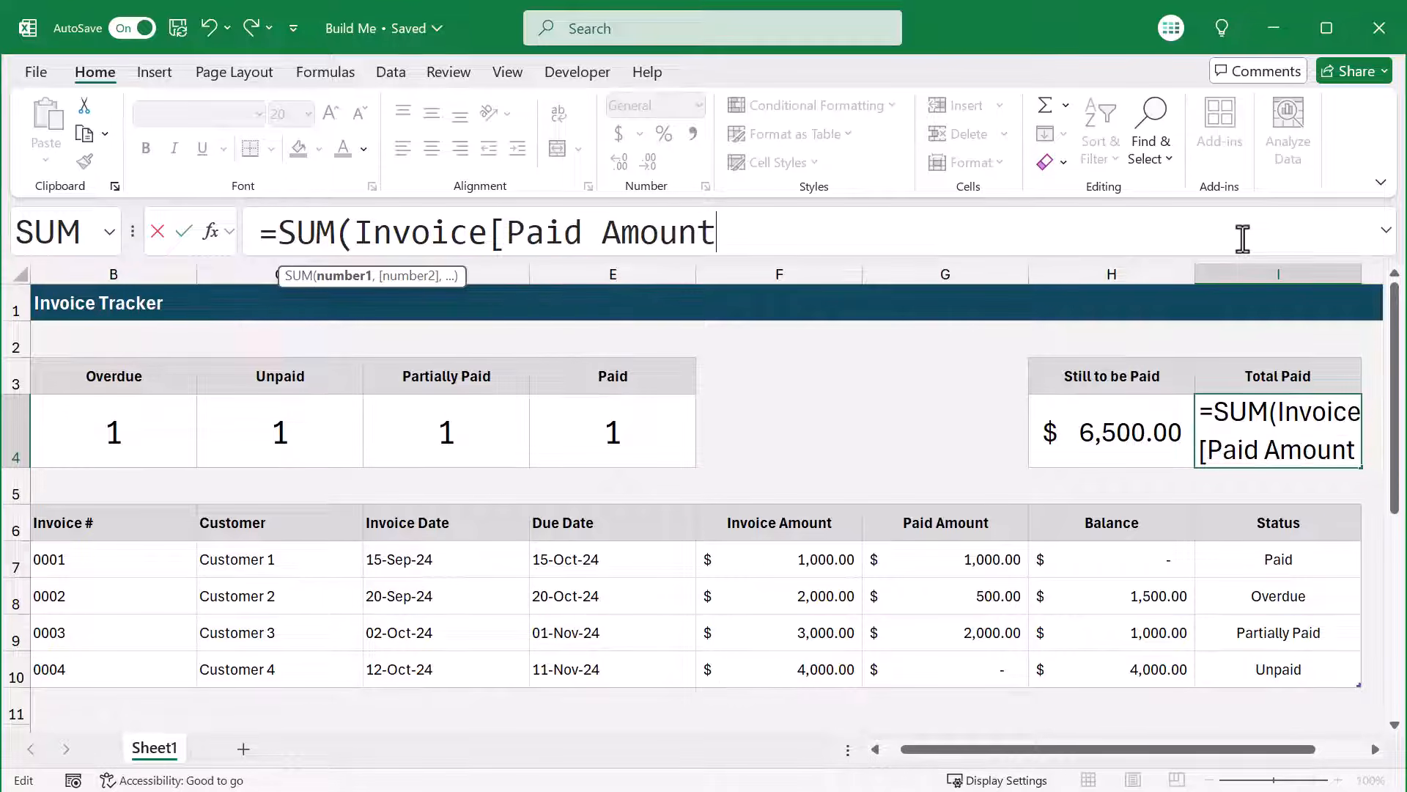
{"action": "type", "text": "]"}
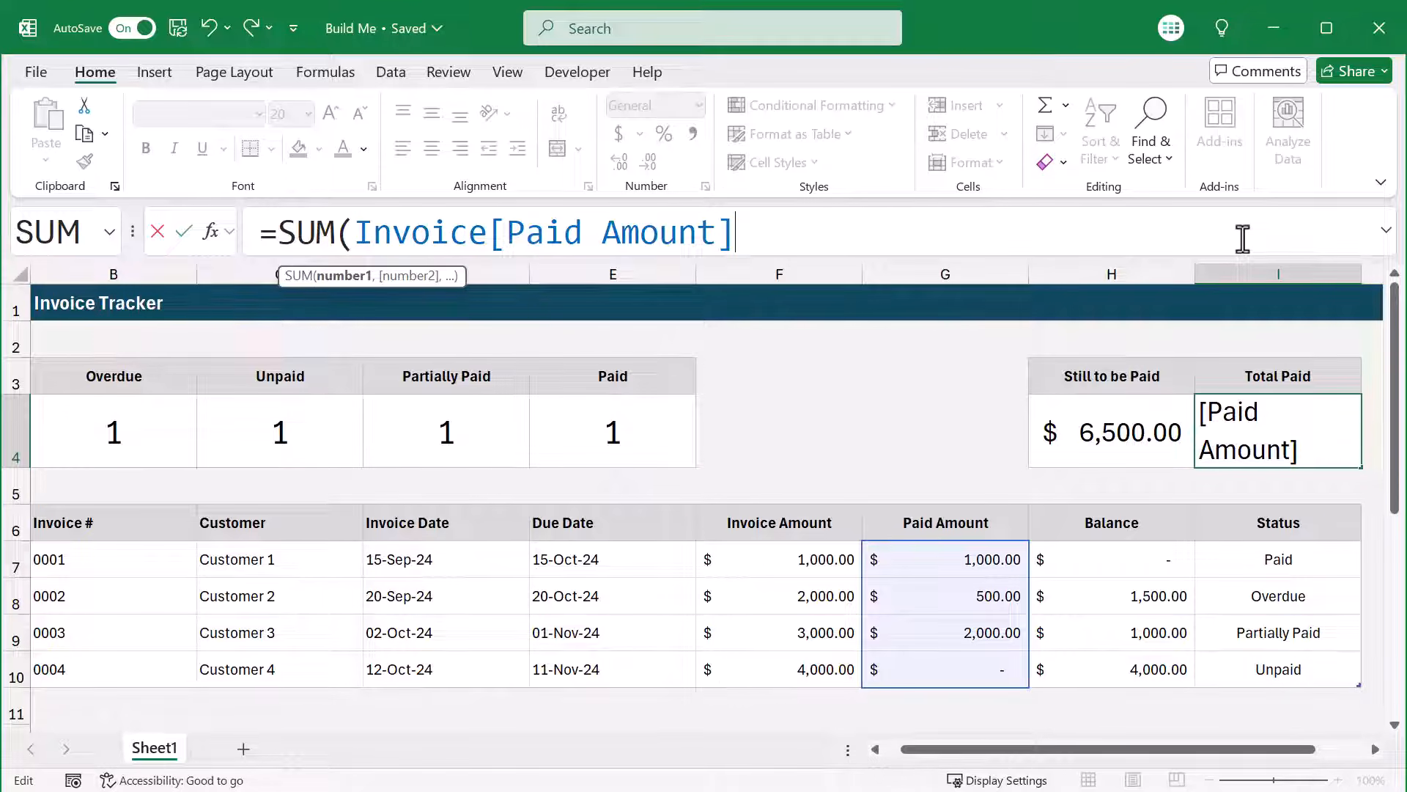
{"action": "type", "text": ")"}
{"action": "key", "text": "Return"}
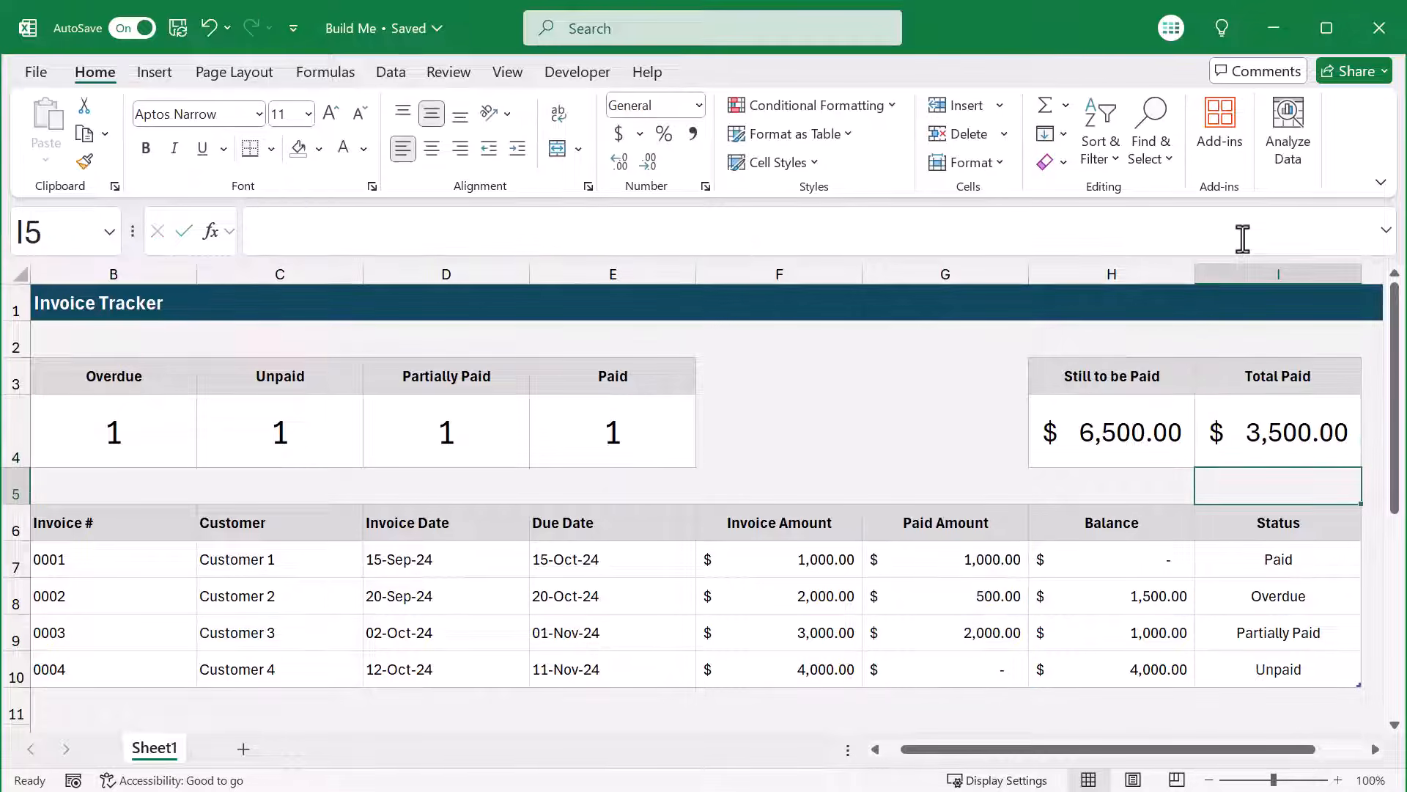
Apply the Number format to the Still to be Paid and Total Paid amounts in H4:I4.
{"action": "left_click", "coordinate": [1114, 438]}
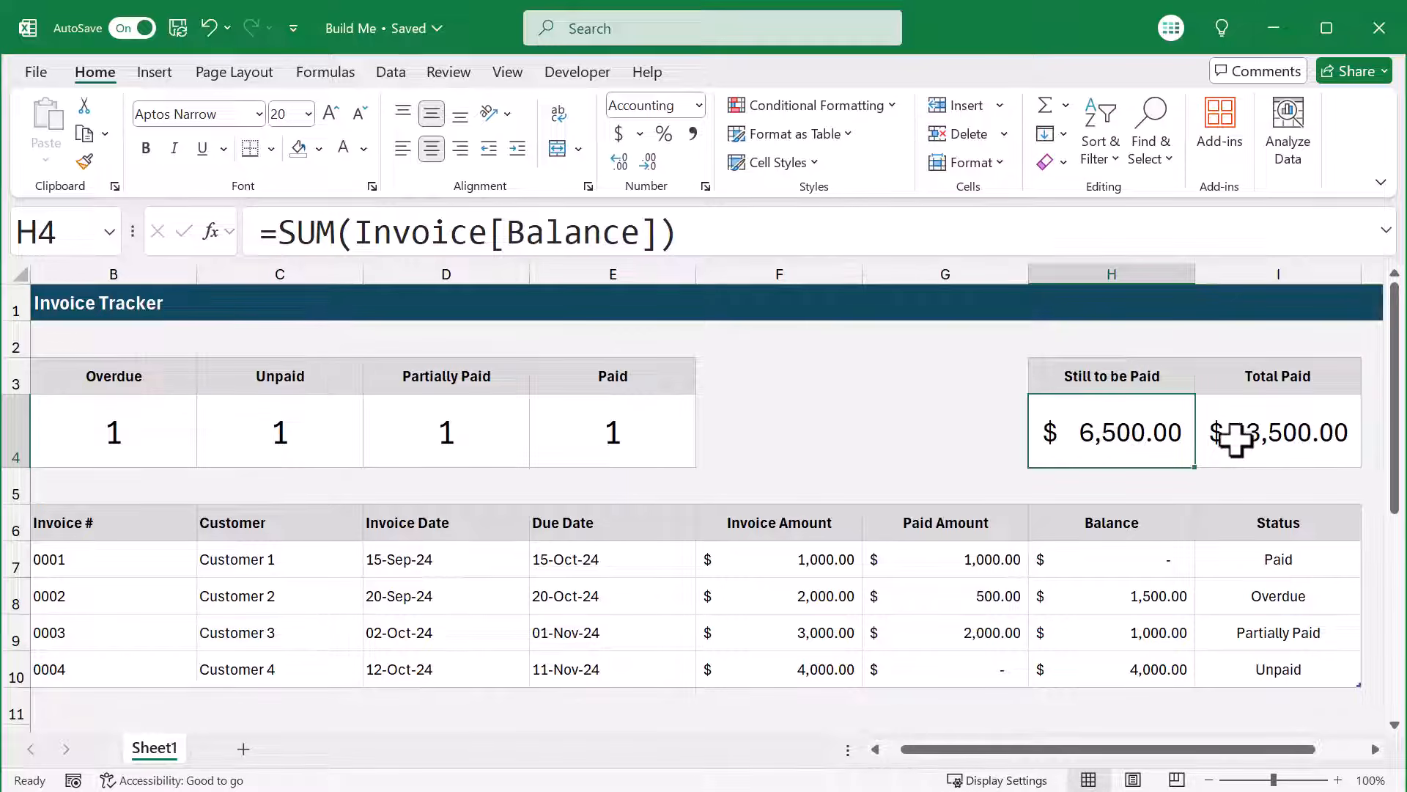
{"action": "left_click", "coordinate": [1274, 436]}
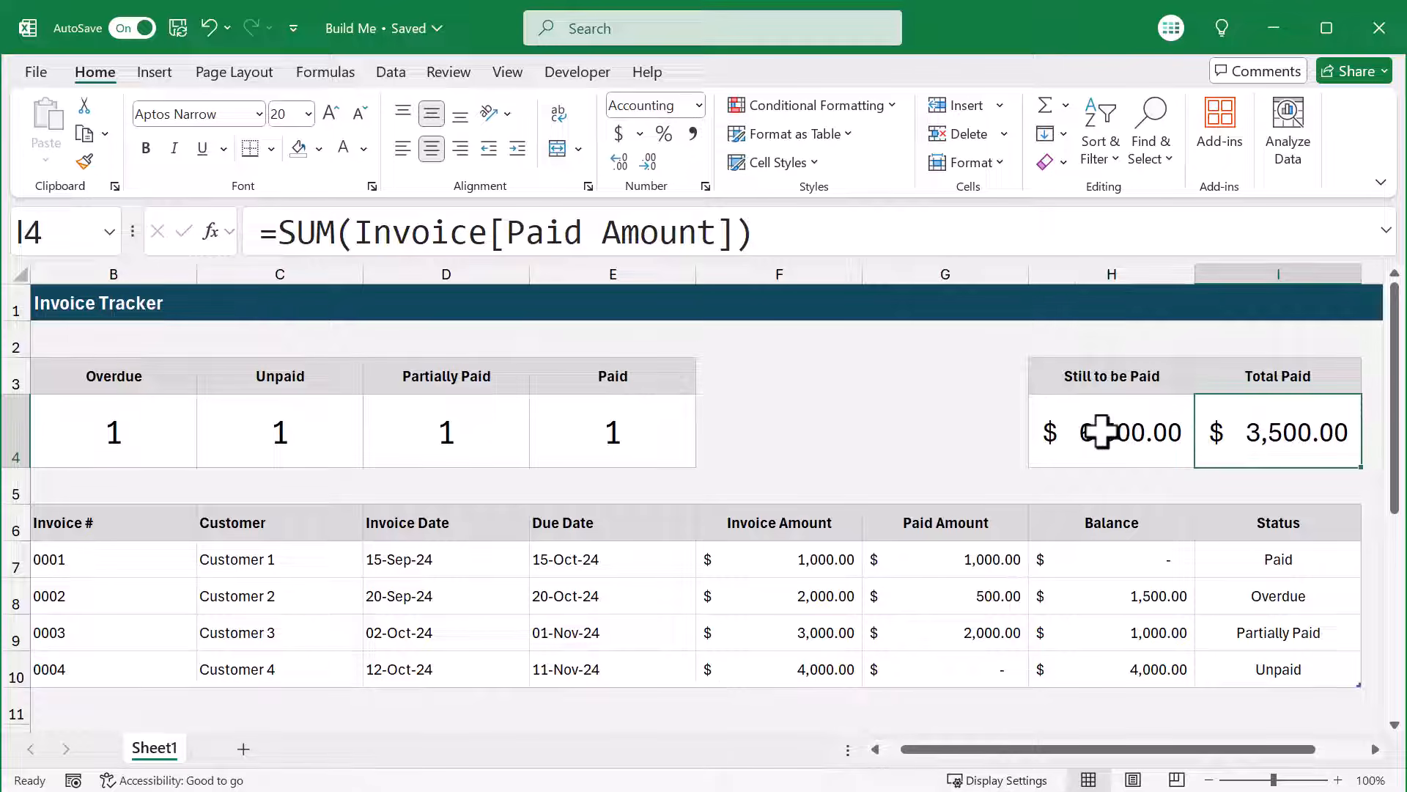
{"action": "left_click_drag", "start_coordinate": [1100, 436], "coordinate": [1247, 434]}
{"action": "right_click", "coordinate": [1077, 424]}
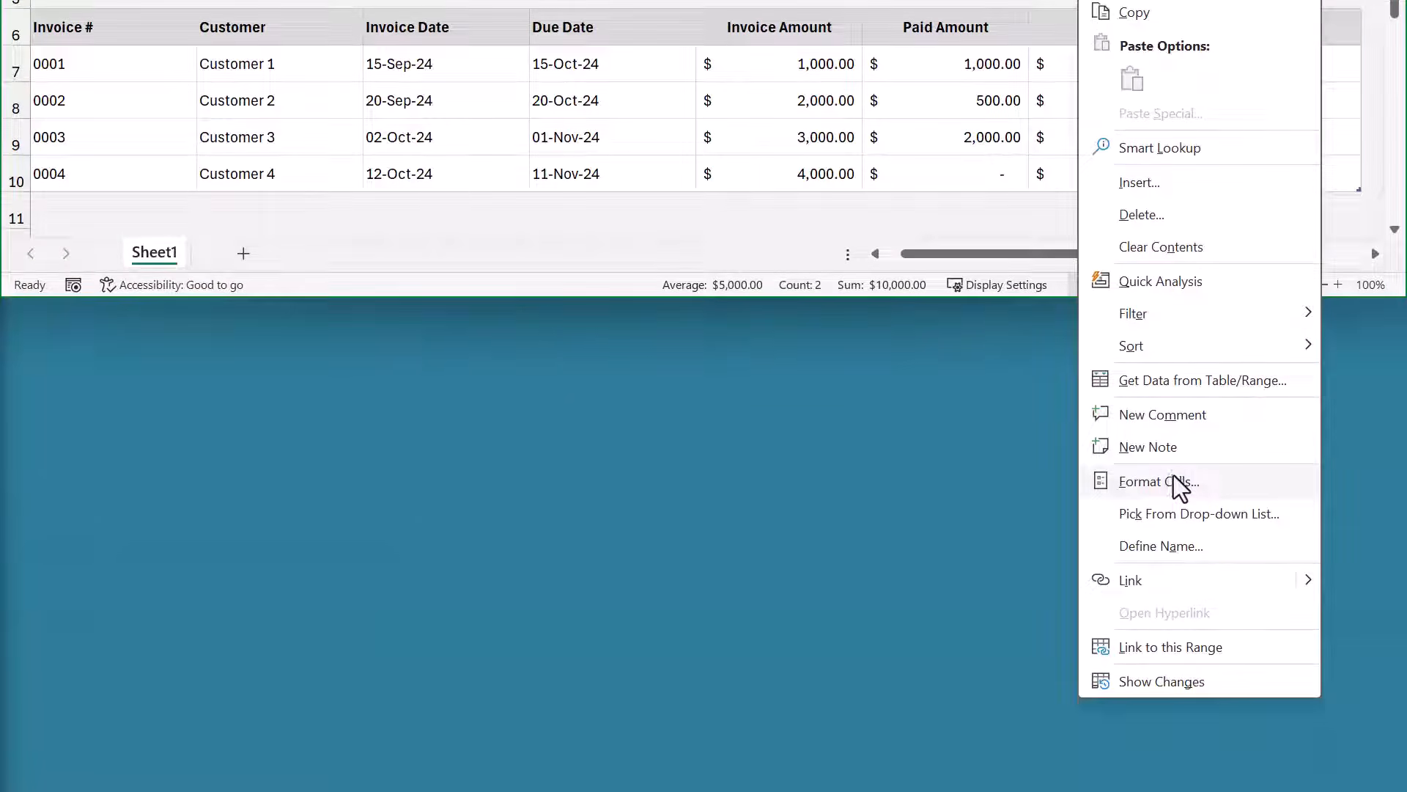
{"action": "left_click", "coordinate": [1173, 476]}
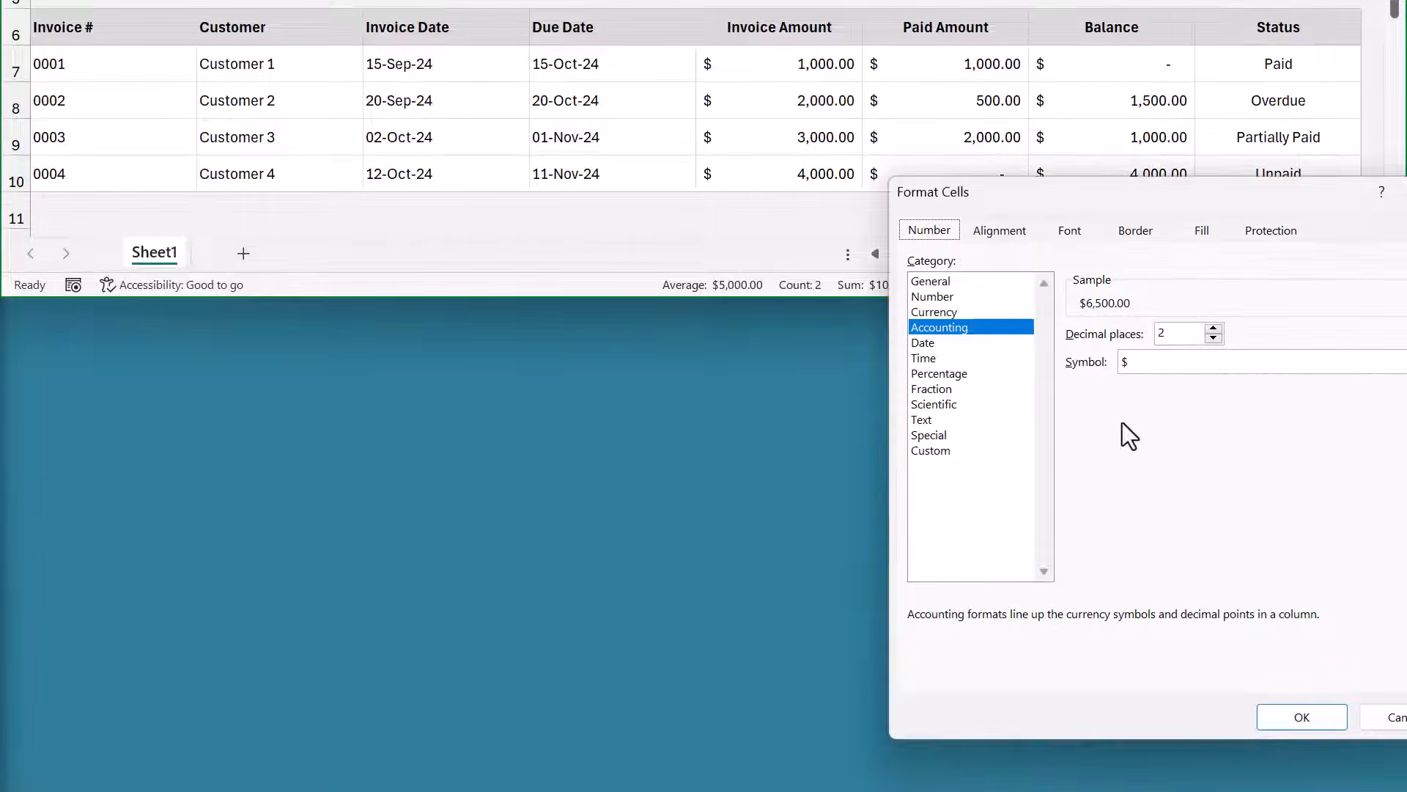
{"action": "left_click", "coordinate": [951, 301]}
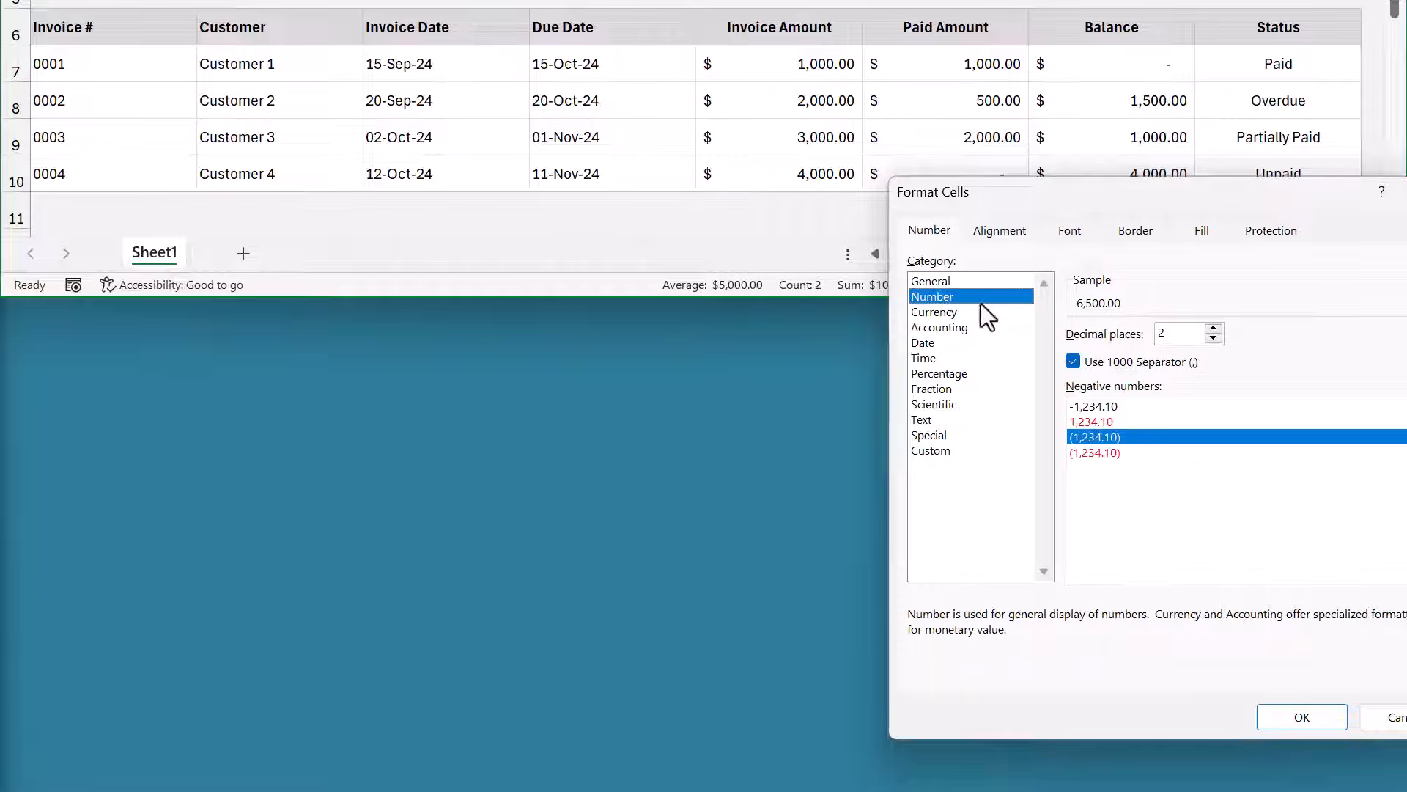
{"action": "left_click", "coordinate": [1283, 711]}
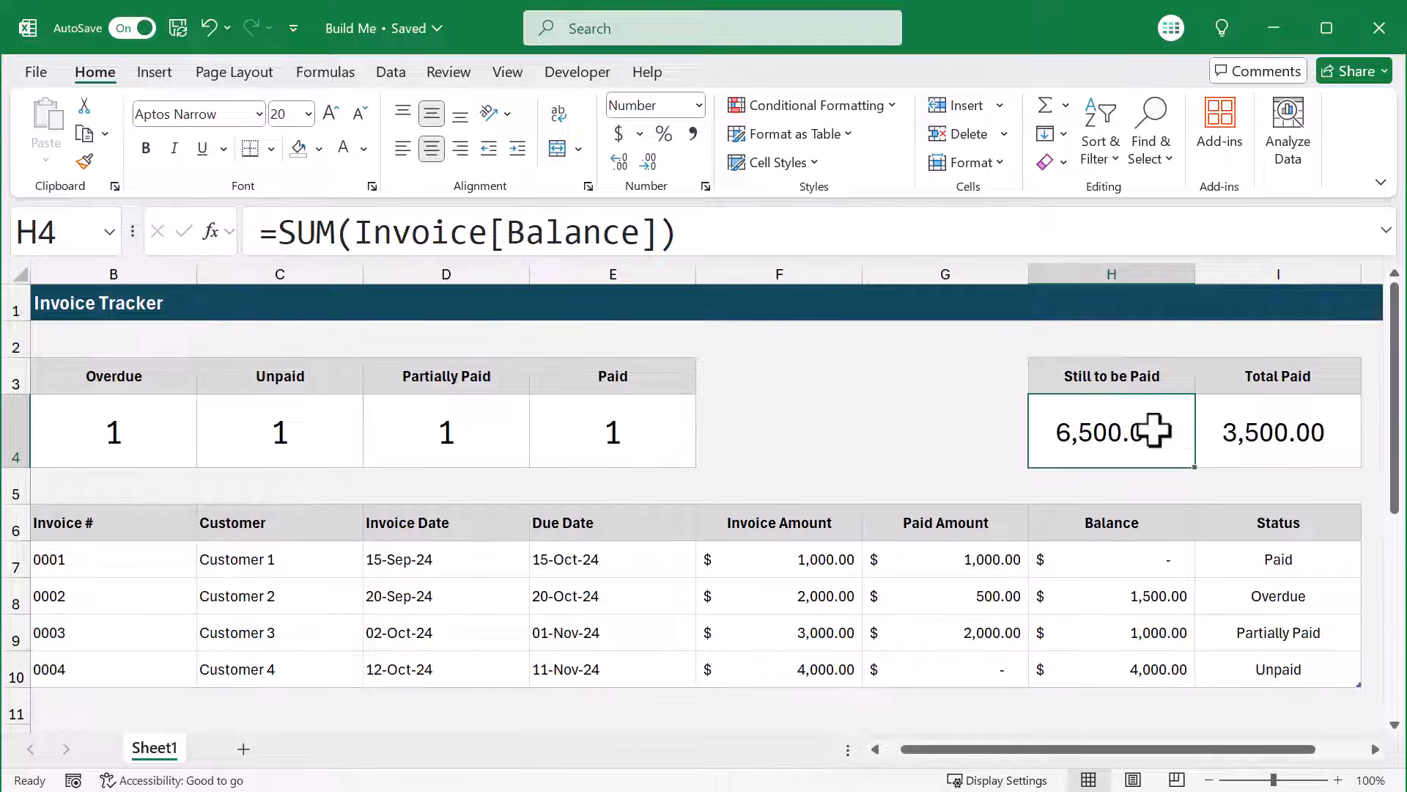
Set the font colour of the Still to be Paid amount in H4 to dark red.
{"action": "left_click_drag", "start_coordinate": [934, 755], "coordinate": [899, 754]}
{"action": "left_click", "coordinate": [957, 406]}
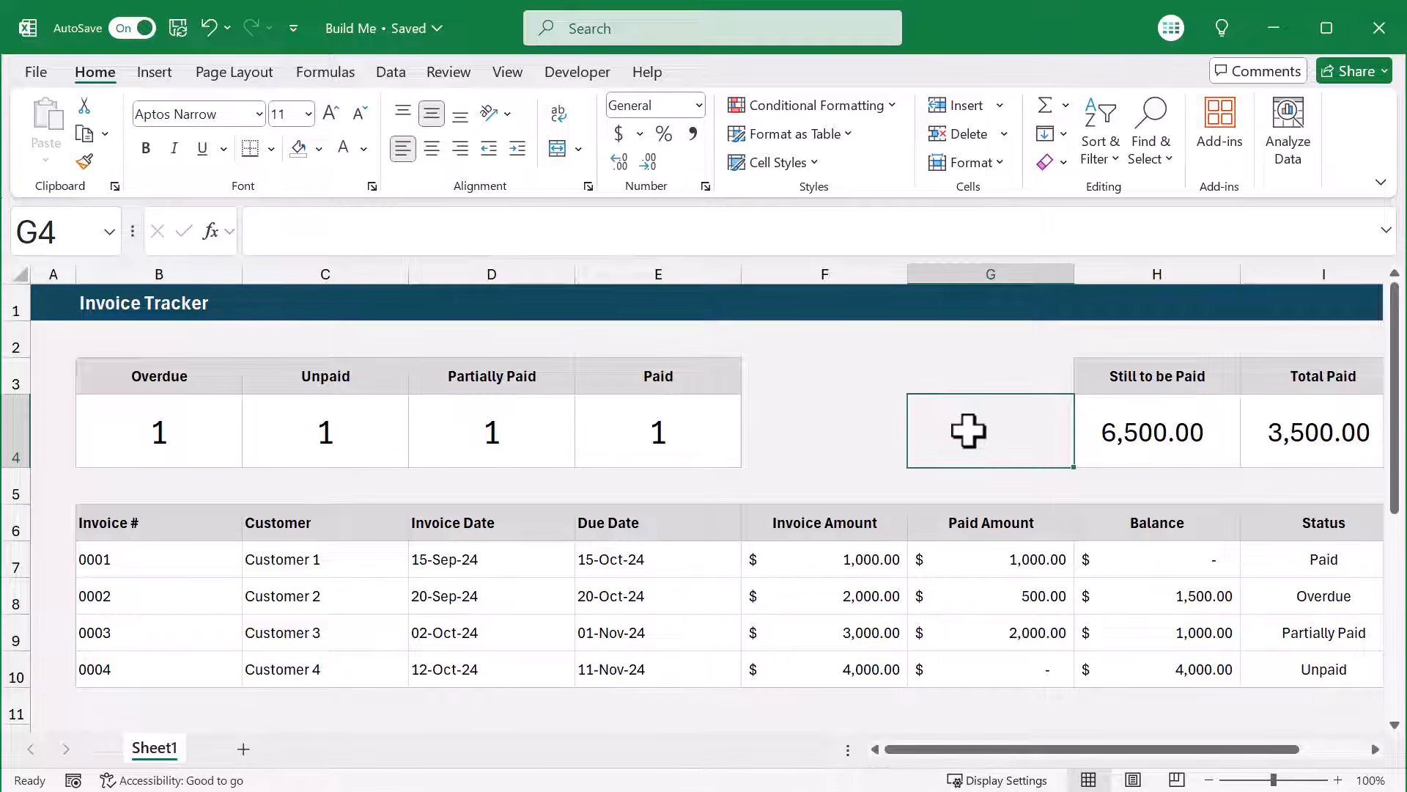
{"action": "left_click", "coordinate": [1163, 415]}
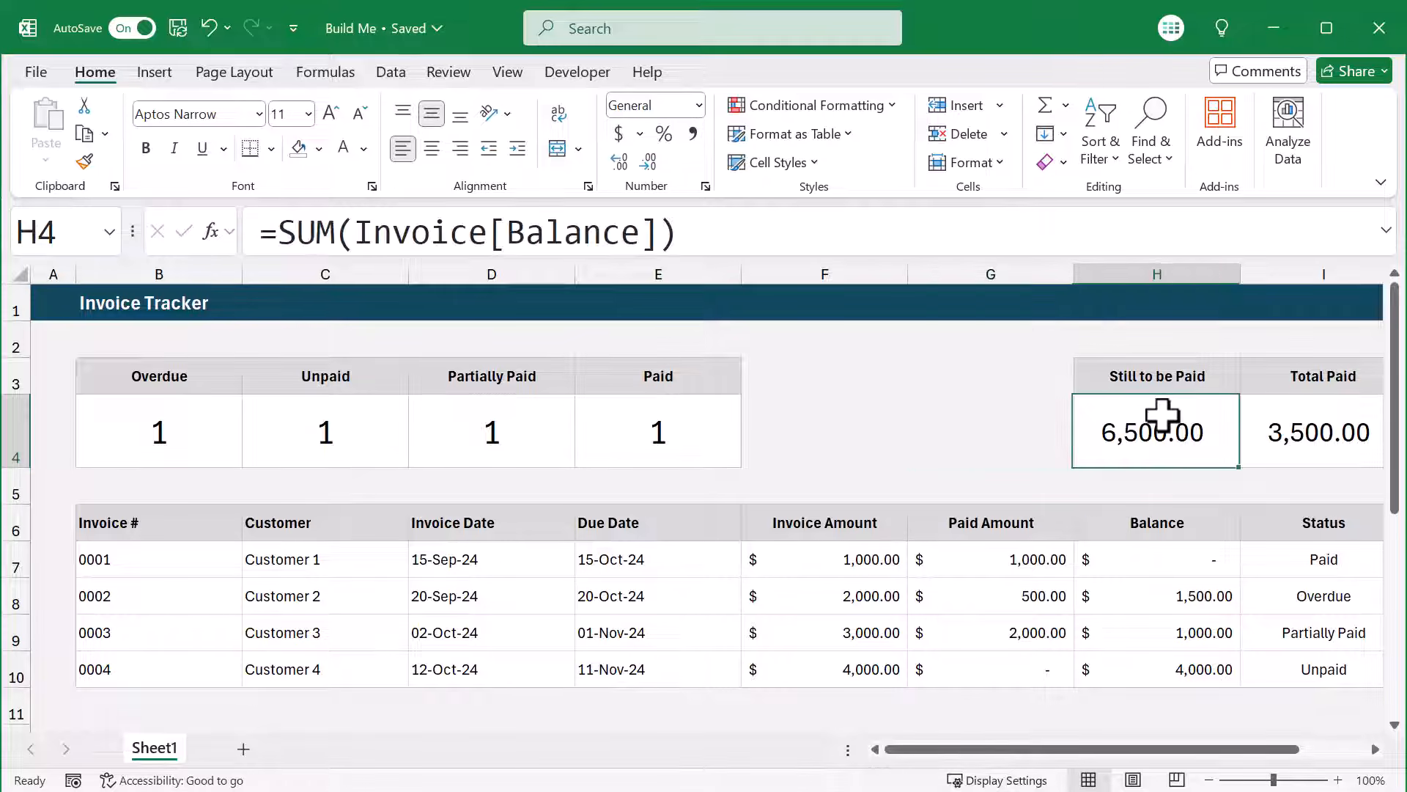
{"action": "left_click", "coordinate": [362, 151]}
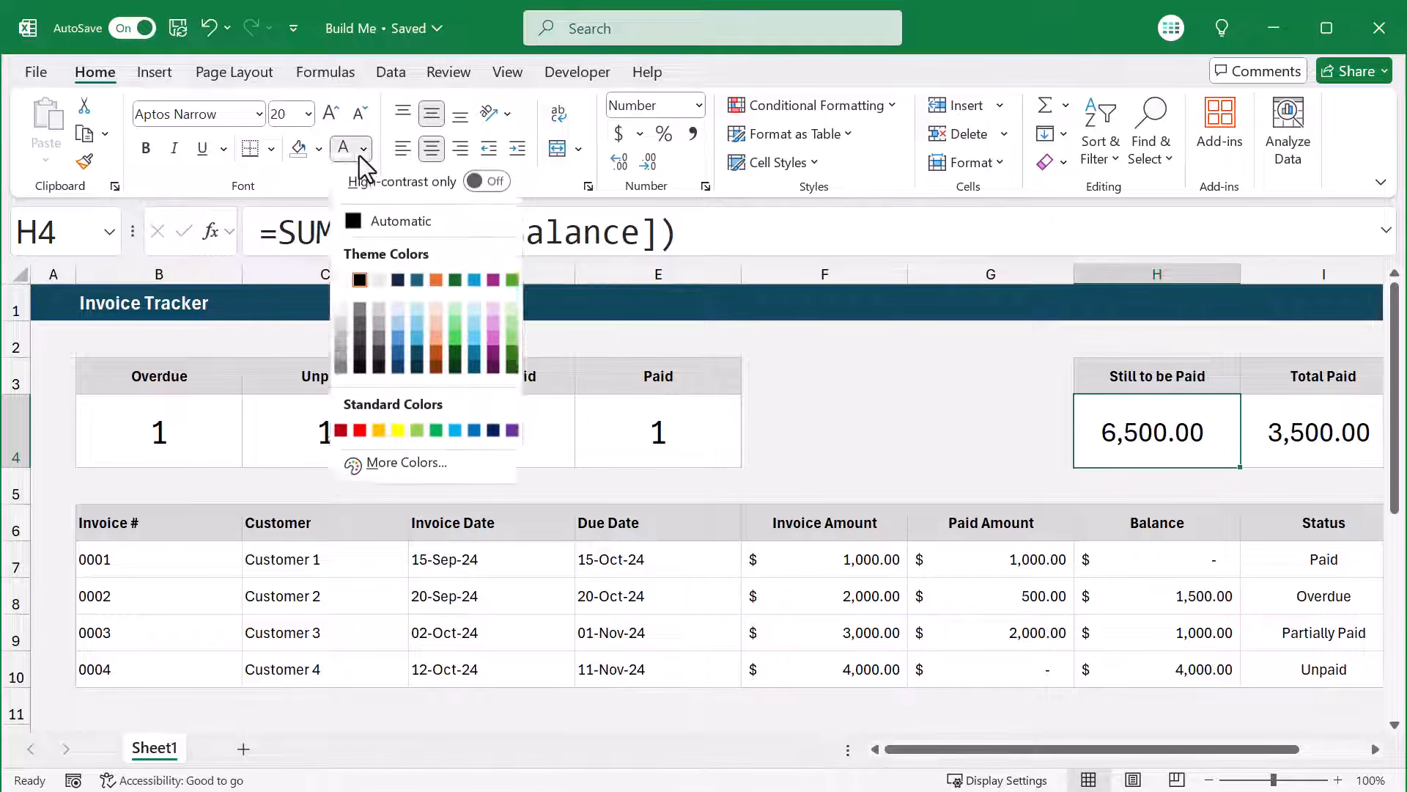
{"action": "left_click", "coordinate": [339, 438]}
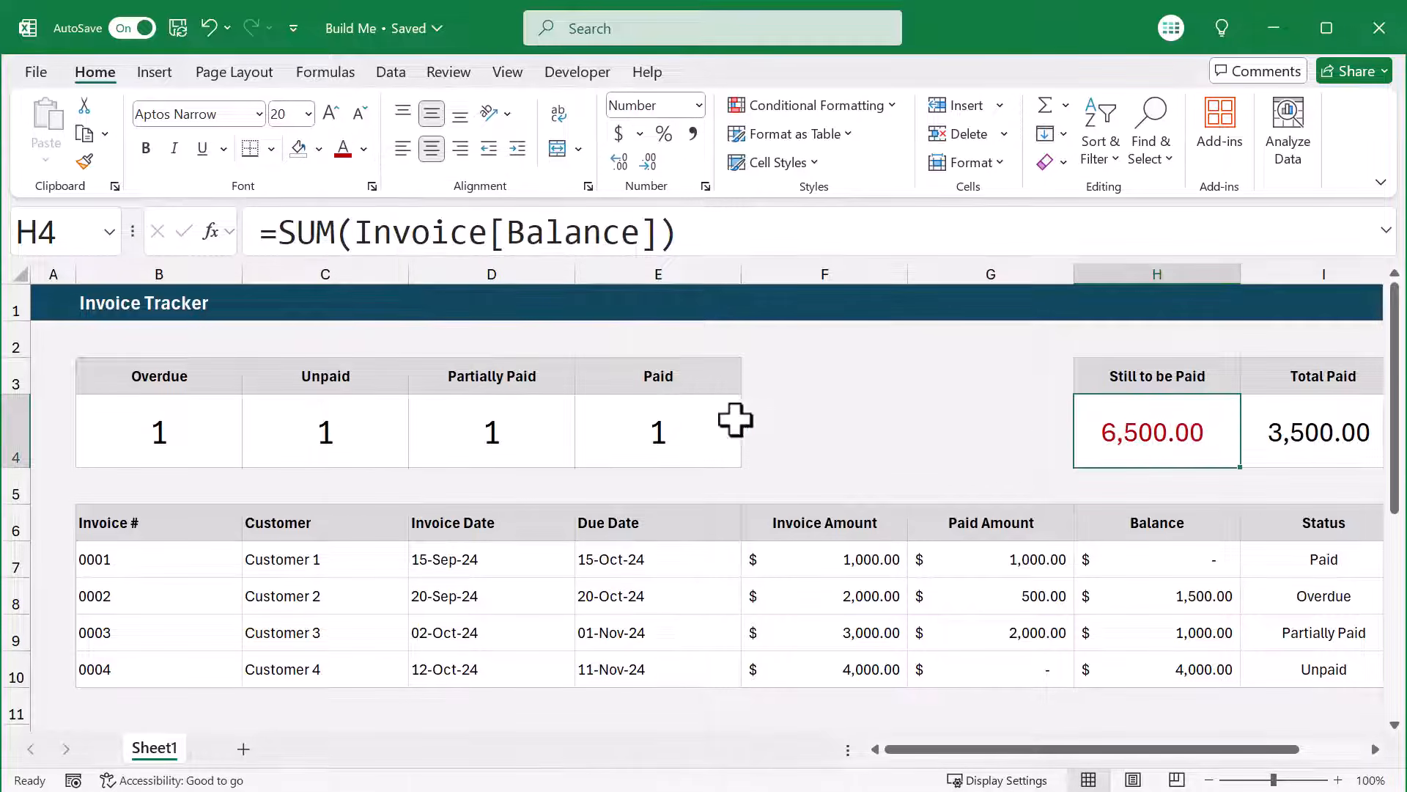
Set the font colour of the Total Paid amount in I4 to dark green.
{"action": "left_click", "coordinate": [1307, 428]}
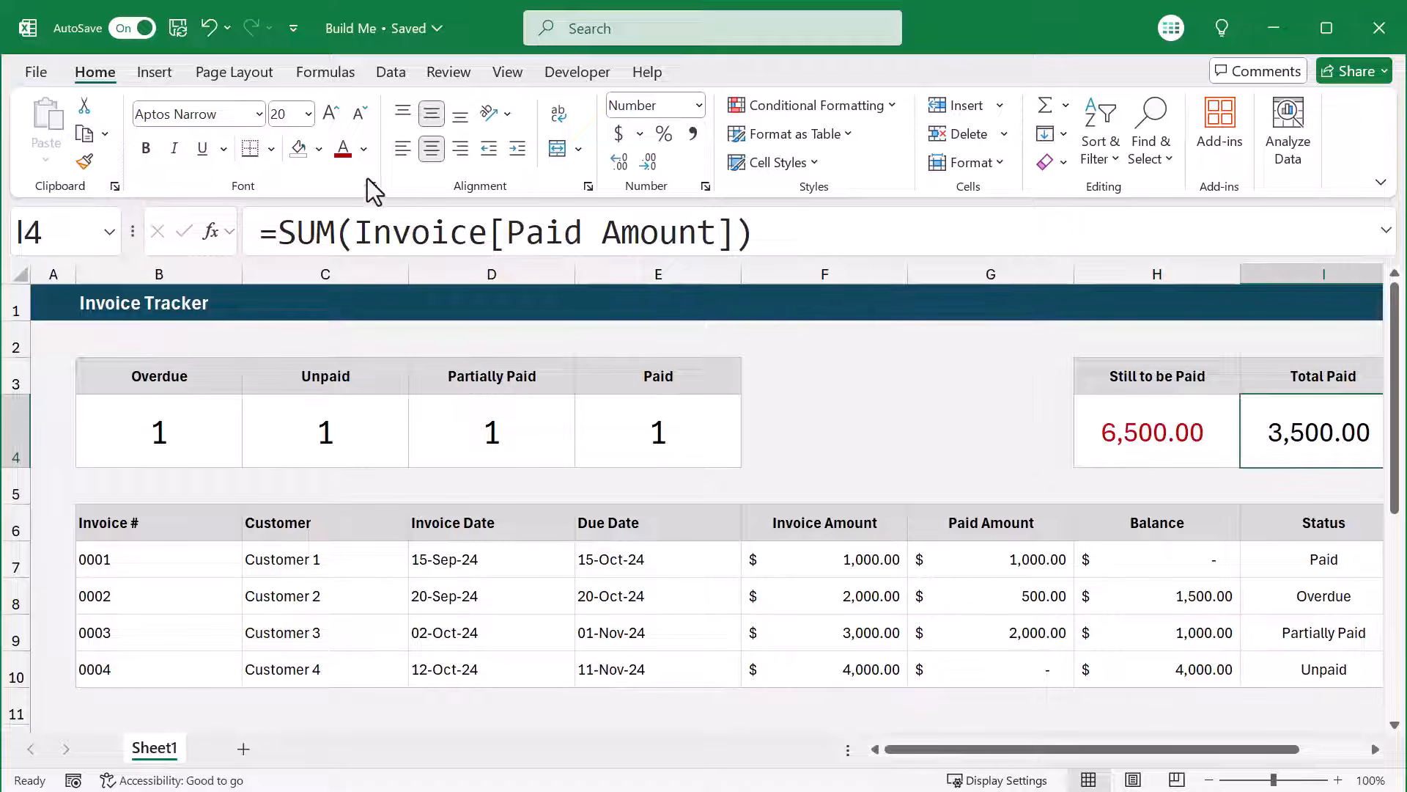
{"action": "left_click", "coordinate": [364, 151]}
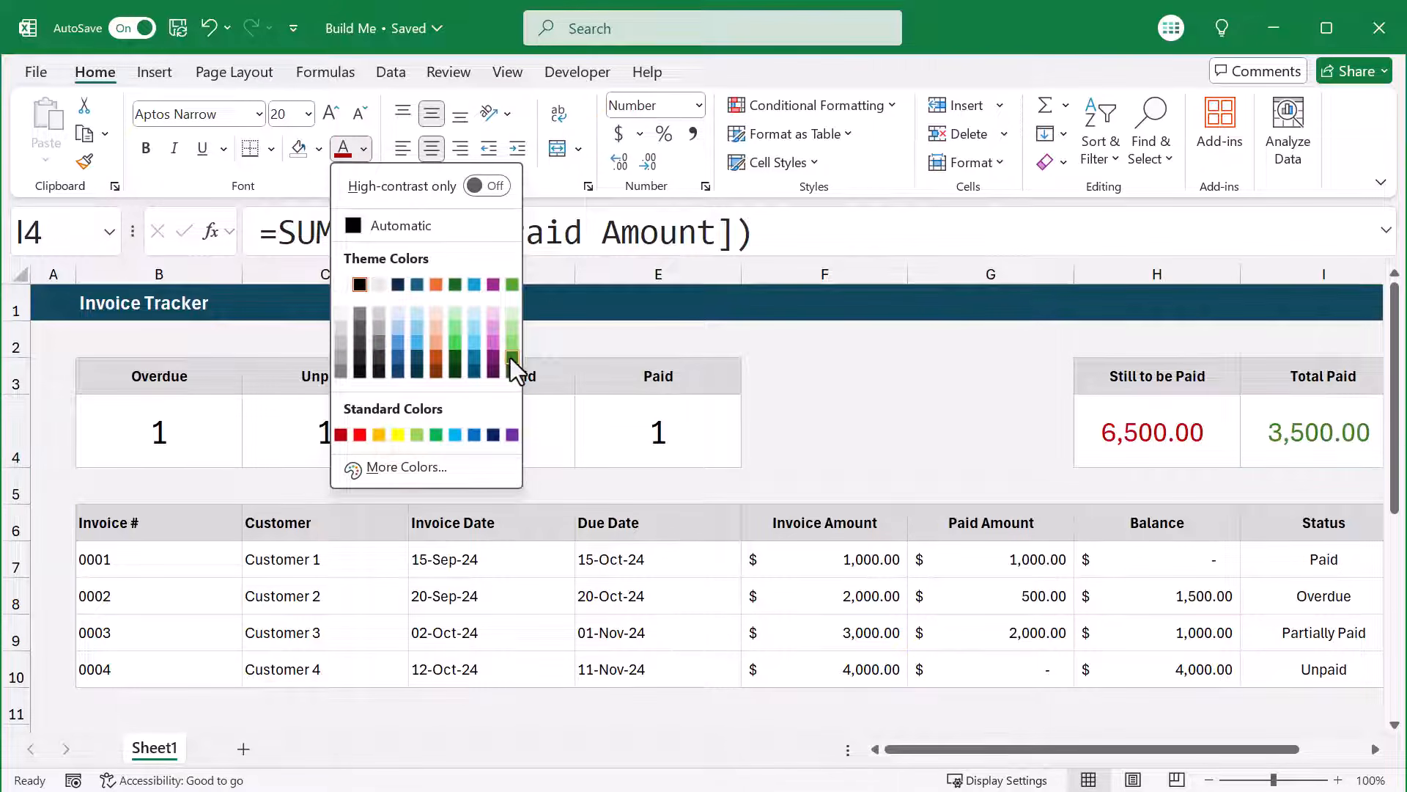
{"action": "left_click", "coordinate": [511, 358]}
Set the font colour of the Balance values in H7:H10 to the standard blue.
{"action": "scroll", "coordinate": [520, 377], "scroll_direction": "right", "scroll_amount": 4}
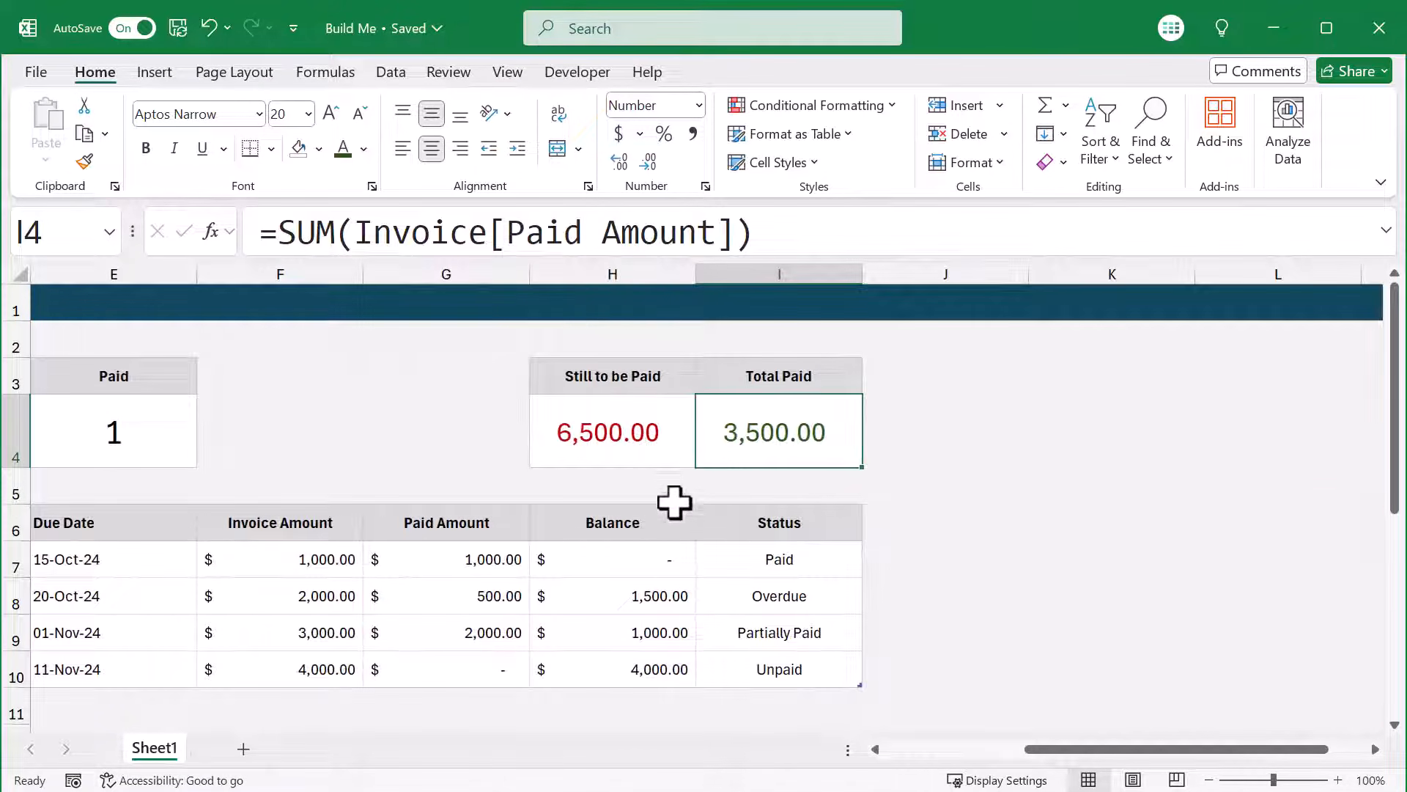
{"action": "left_click_drag", "start_coordinate": [672, 554], "coordinate": [651, 666]}
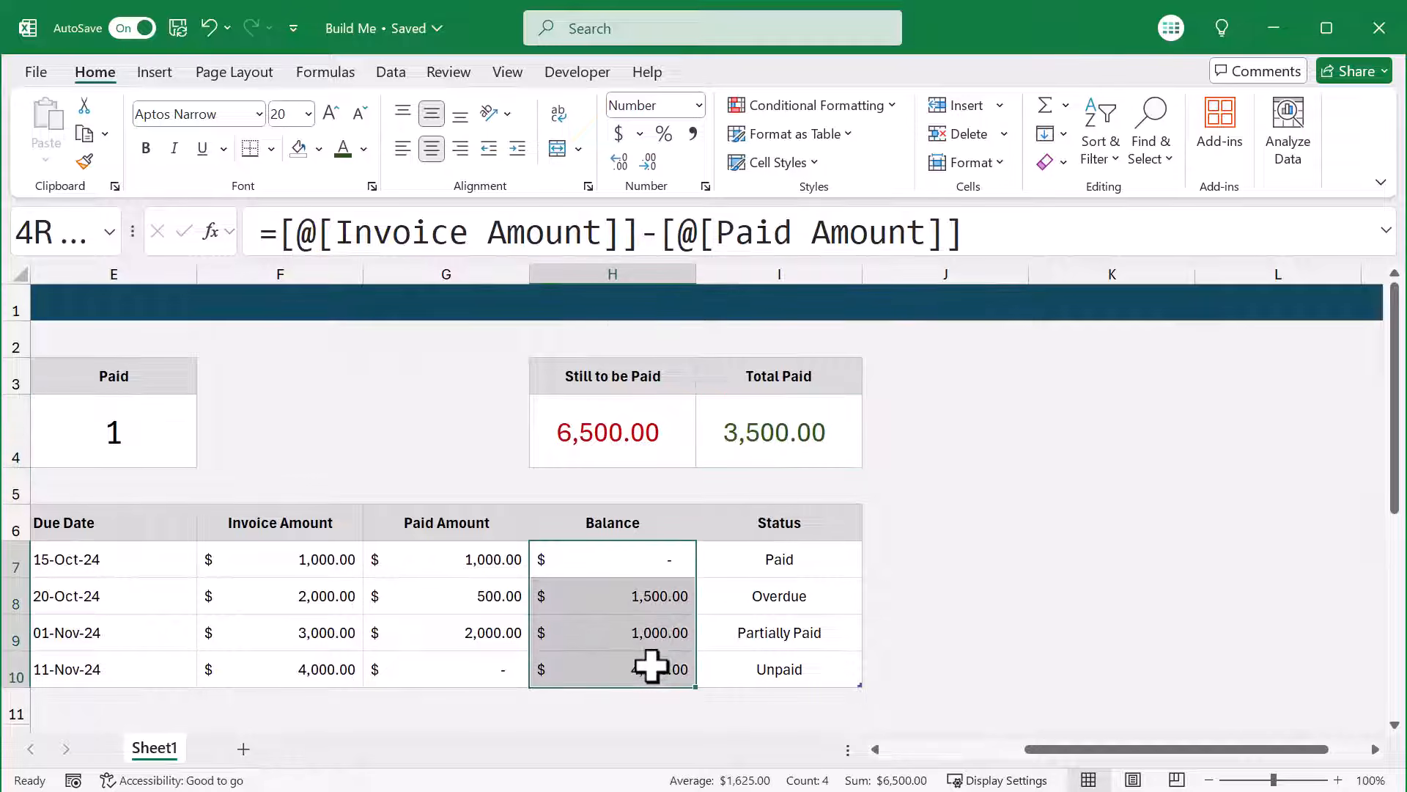
{"action": "left_click", "coordinate": [363, 150]}
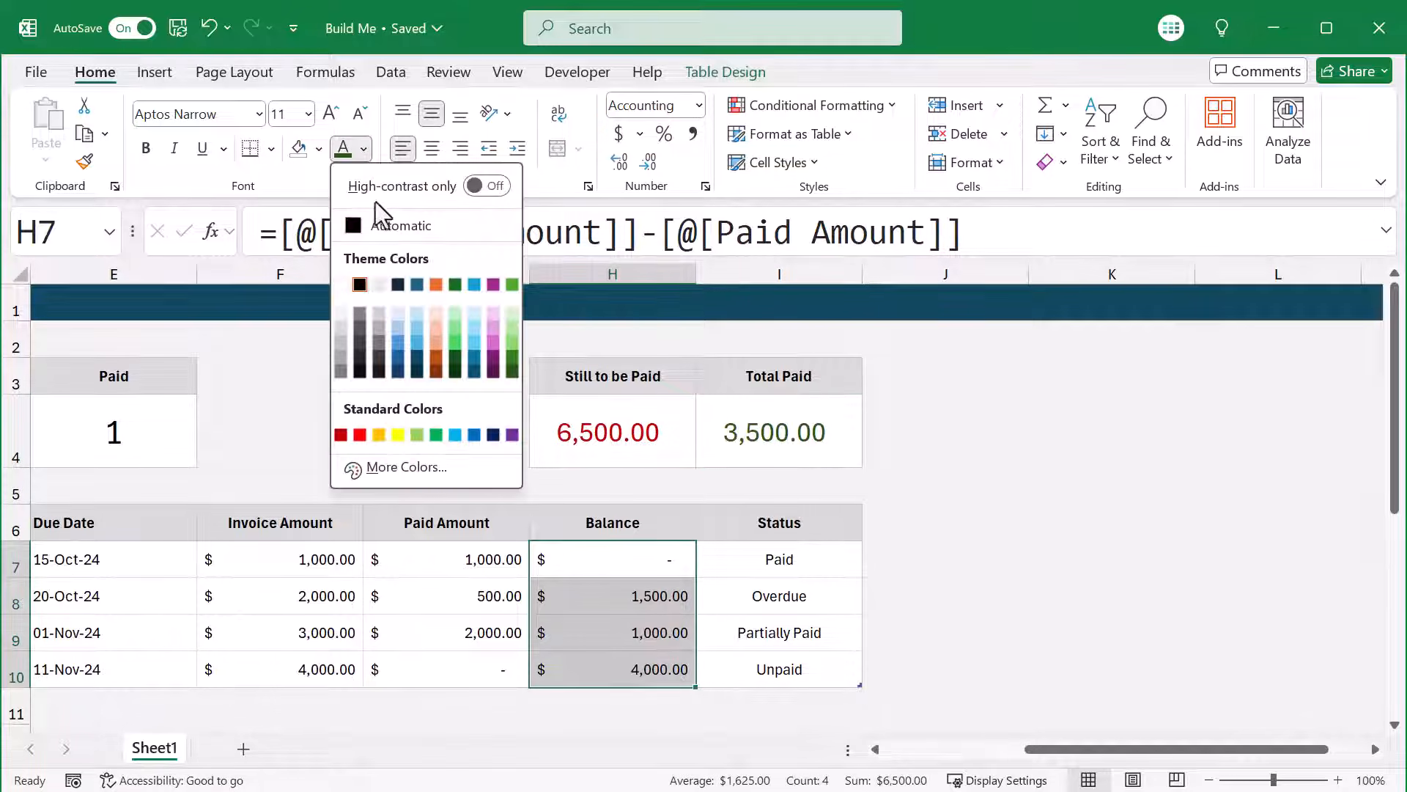
{"action": "left_click", "coordinate": [474, 435]}
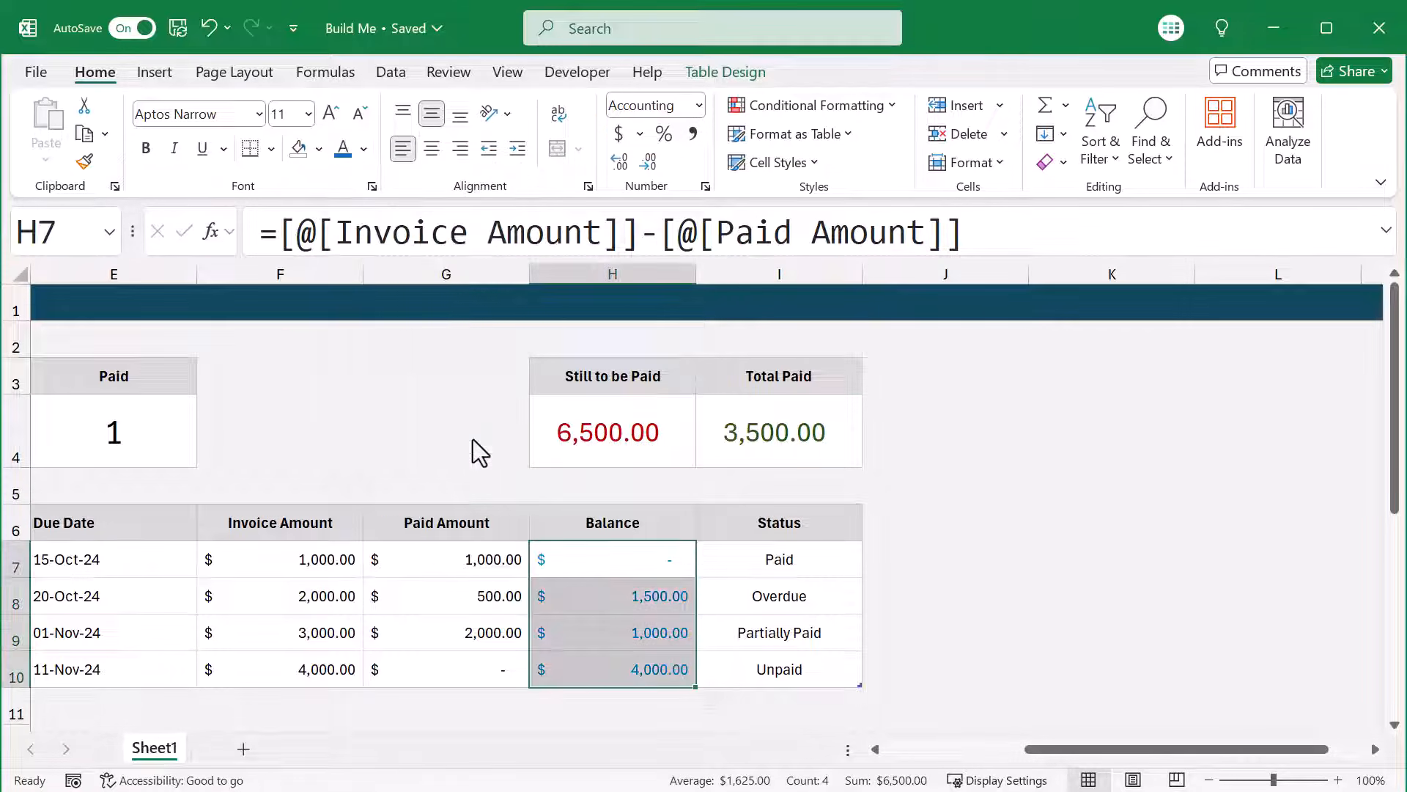
{"action": "left_click", "coordinate": [621, 561]}
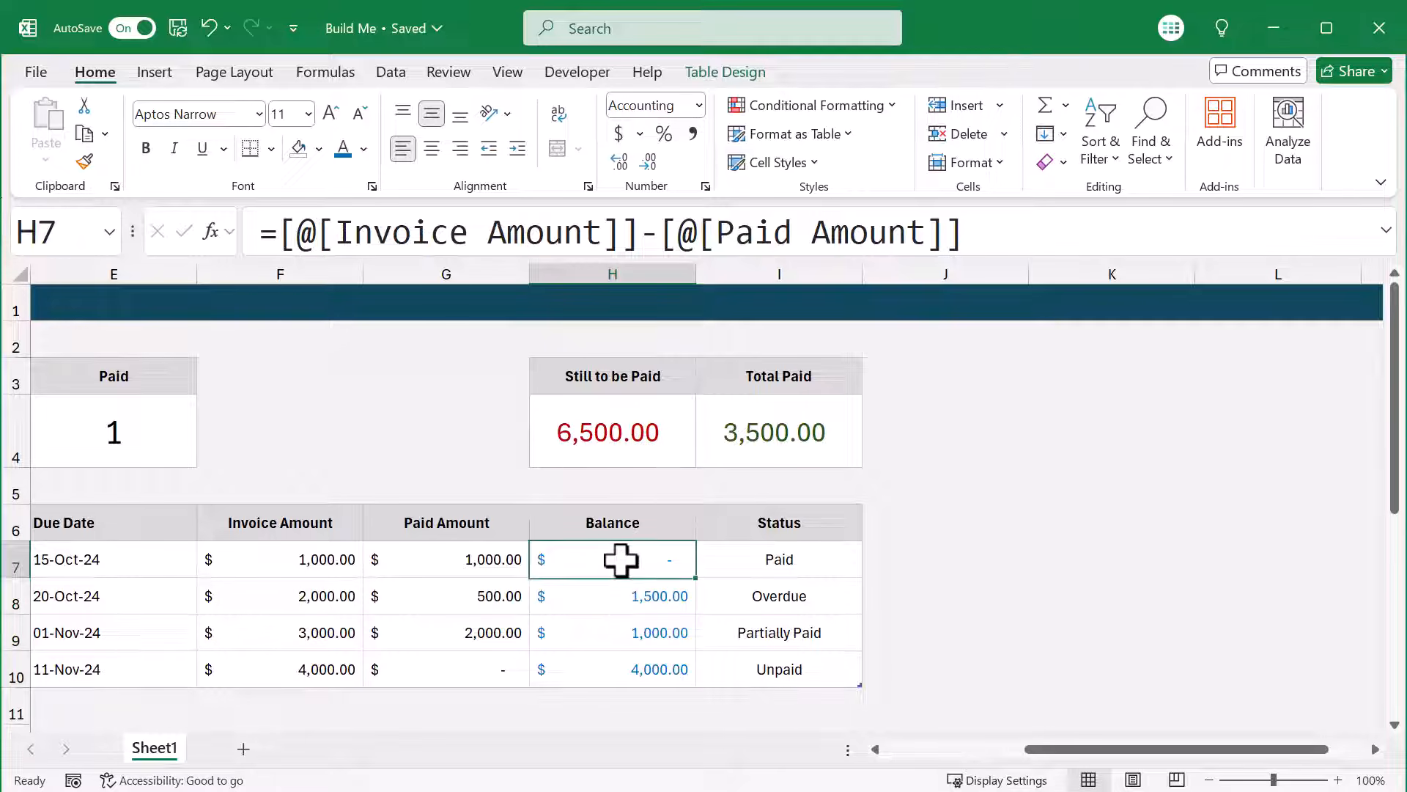
{"action": "left_click", "coordinate": [625, 598]}
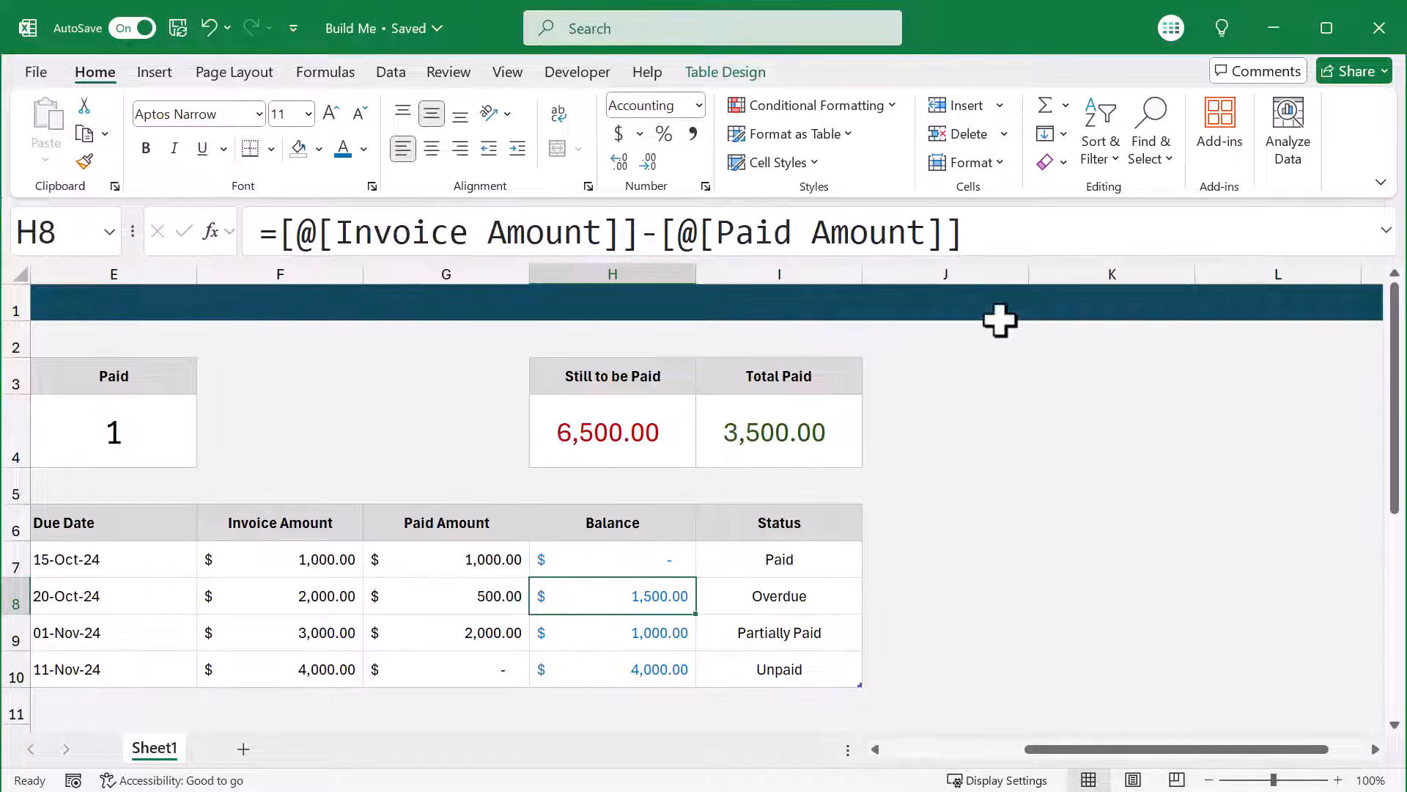
{"action": "left_click", "coordinate": [1038, 236]}
{"action": "key", "text": "Return"}
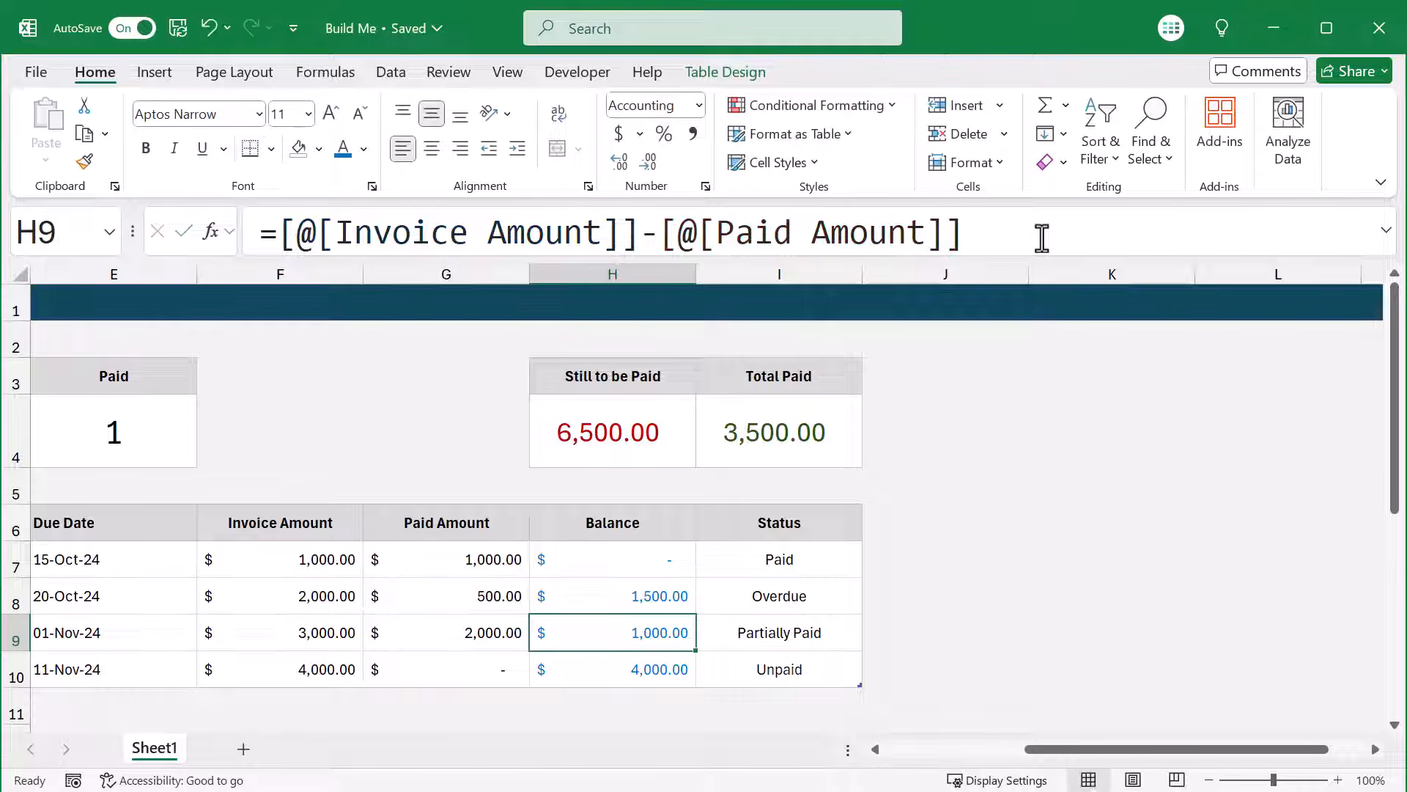
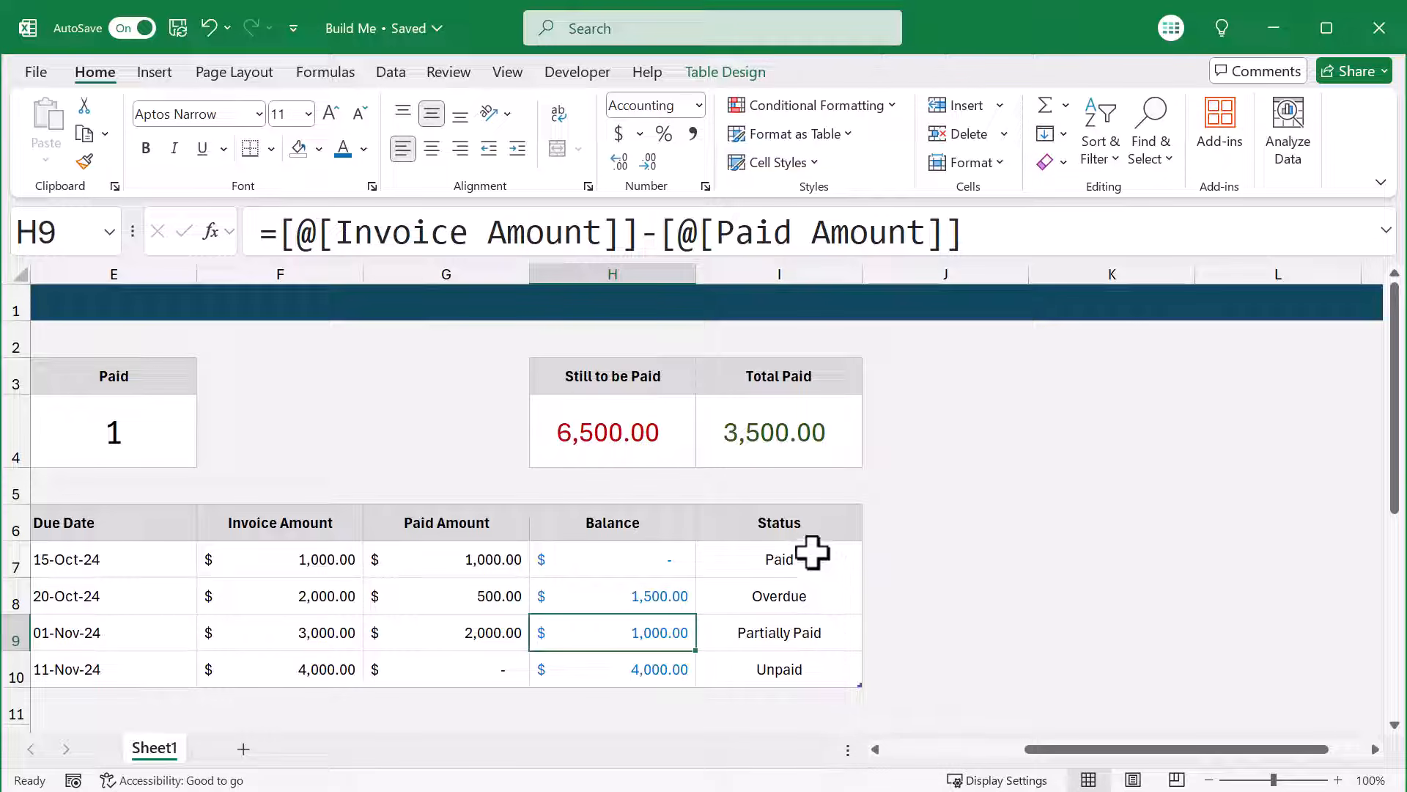
Set up an Equal To conditional formatting rule for "Paid" on the Status column I7:I10, using a custom format.
{"action": "left_click", "coordinate": [803, 506]}
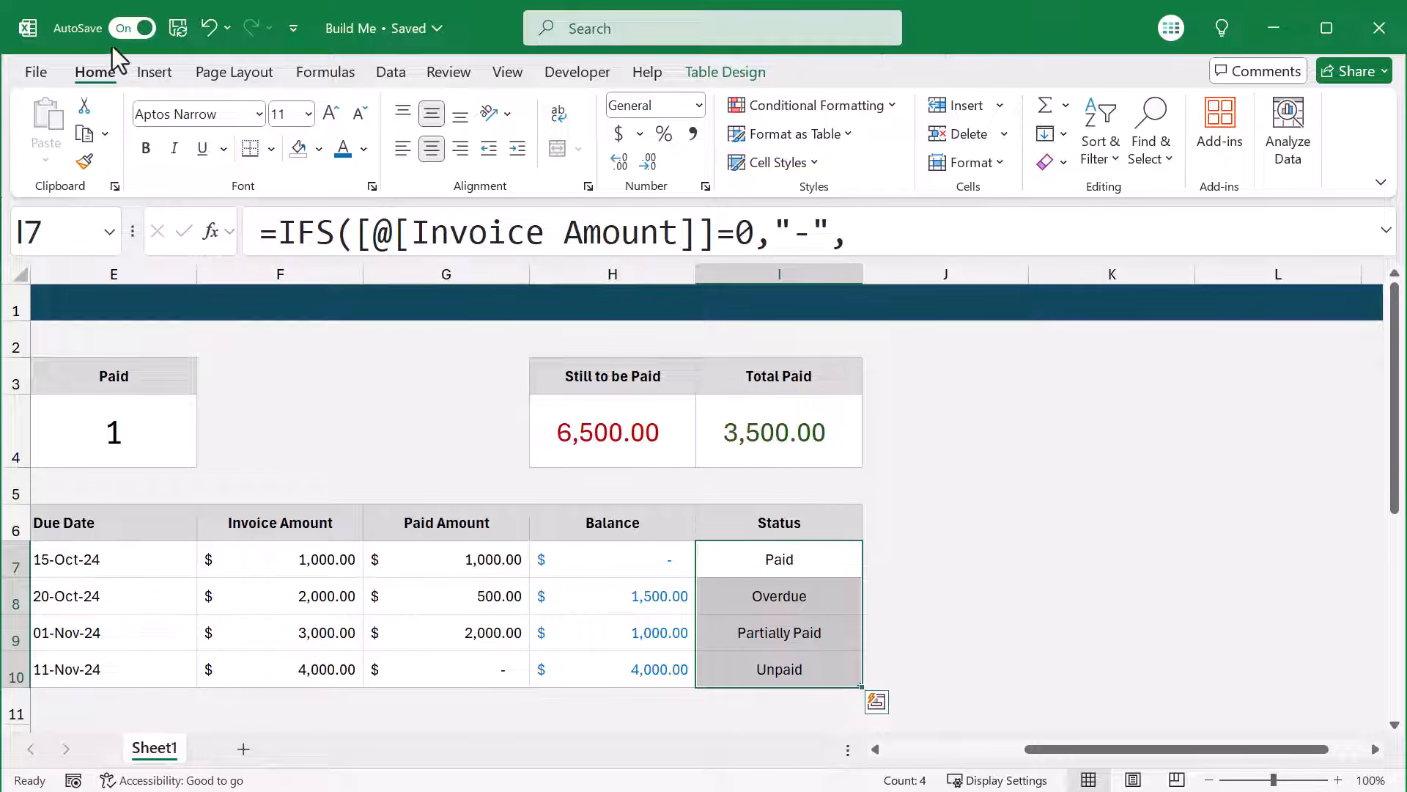
{"action": "left_click", "coordinate": [783, 104]}
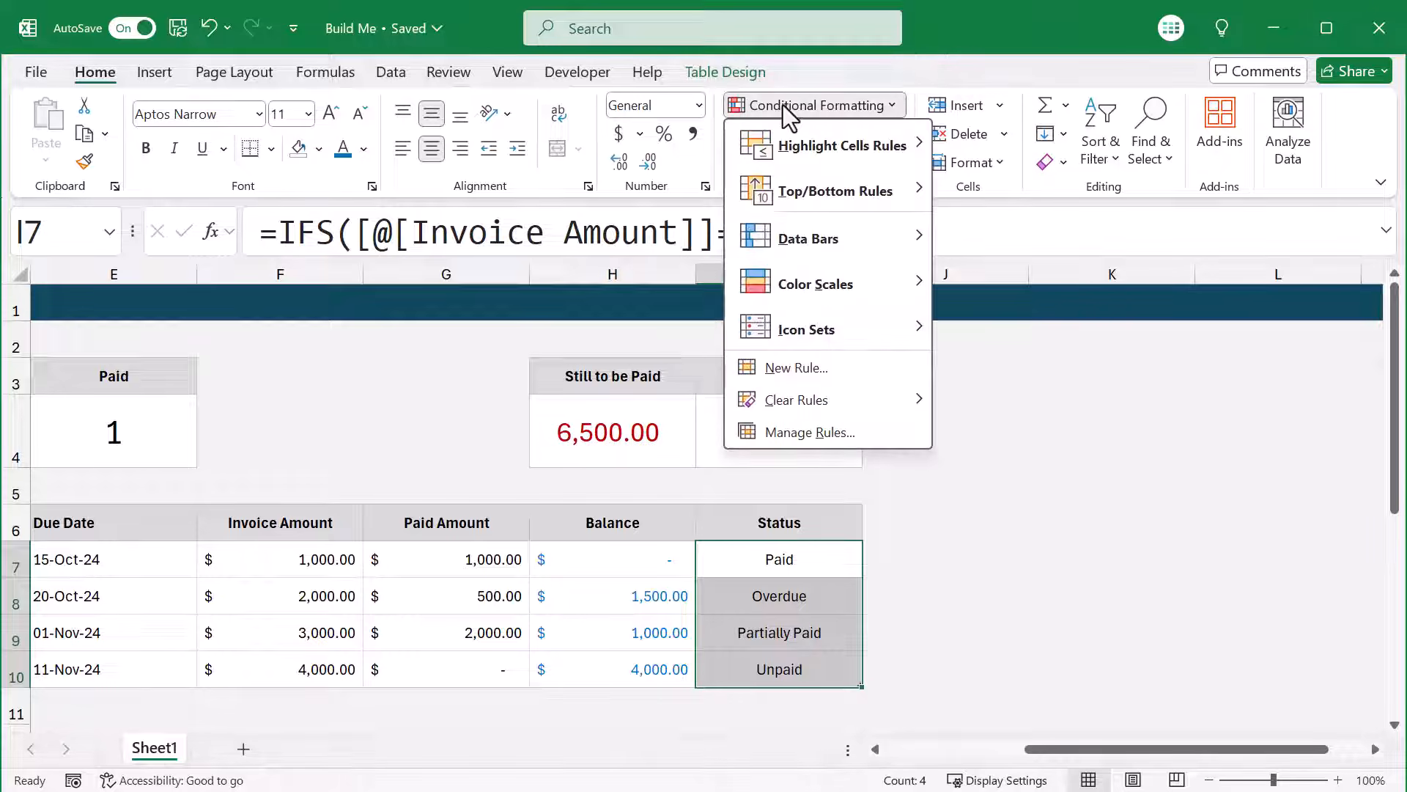
{"action": "mouse_move", "coordinate": [821, 144]}
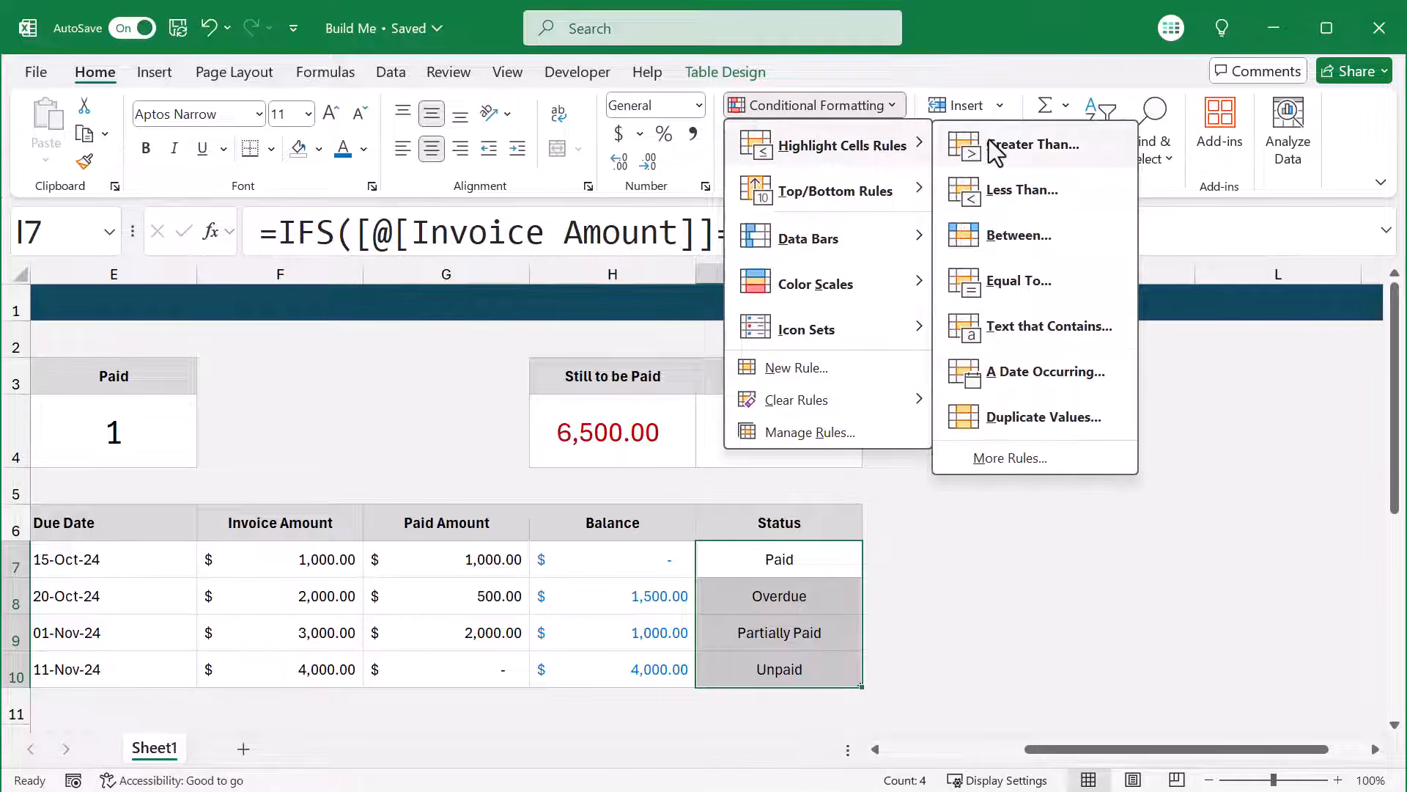
{"action": "left_click", "coordinate": [1018, 286]}
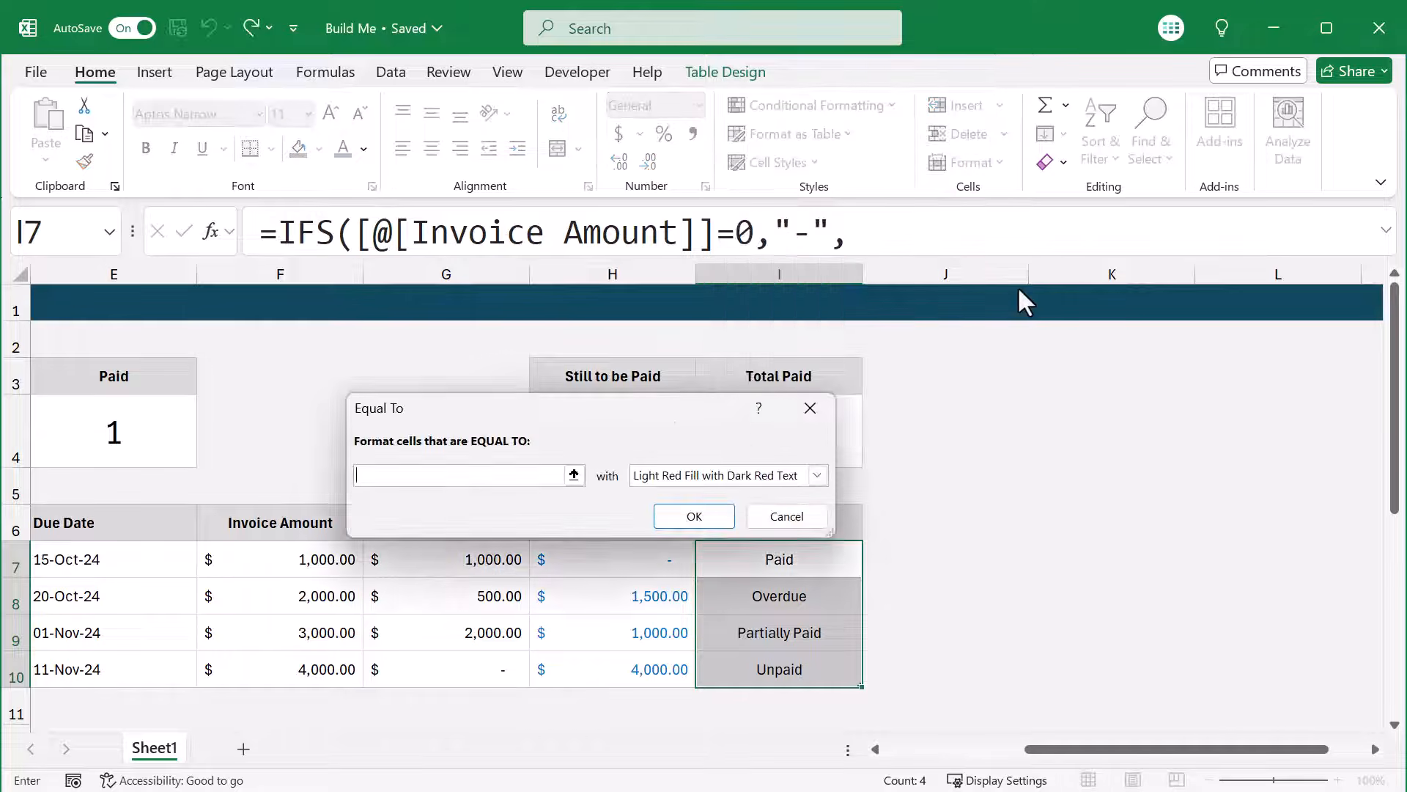
{"action": "type", "text": "Paid"}
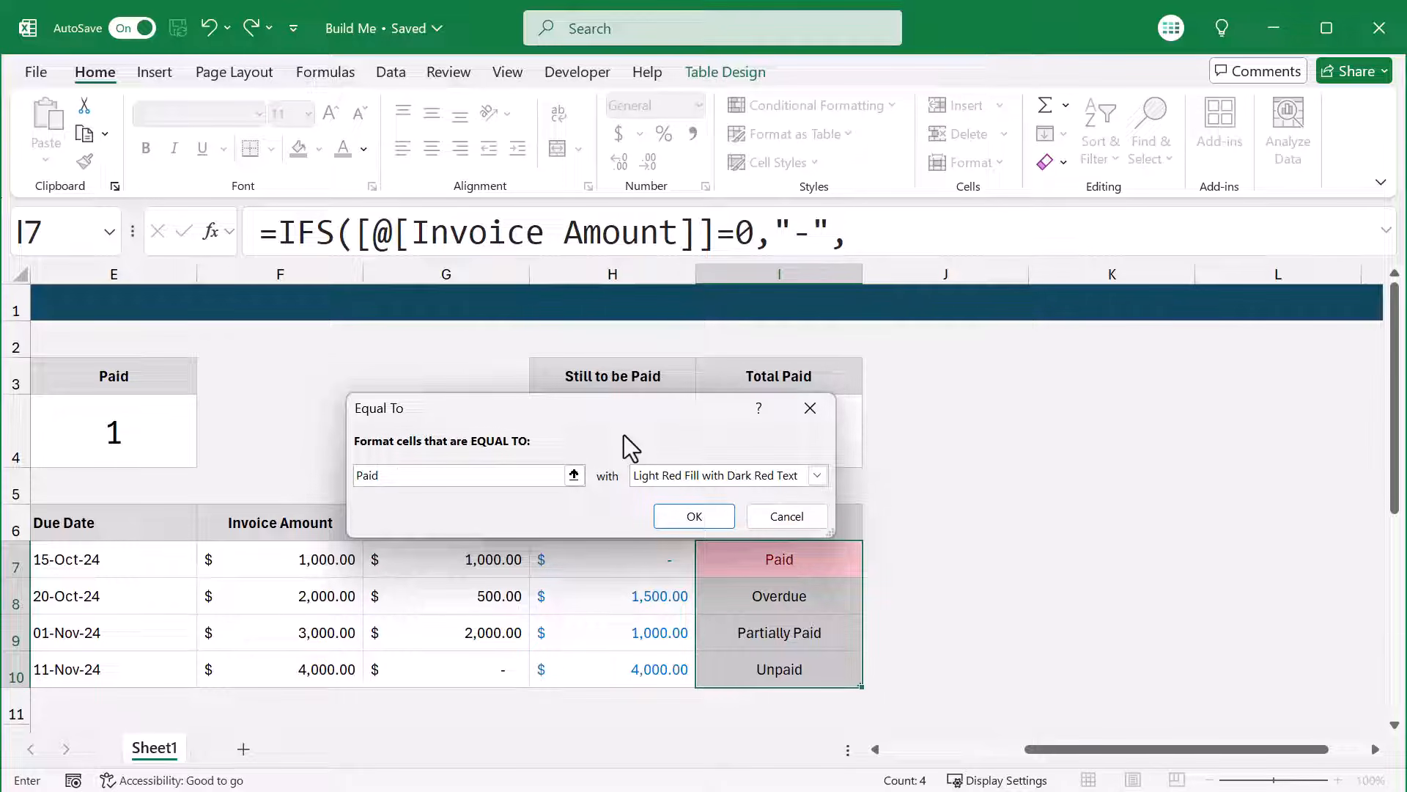
{"action": "left_click", "coordinate": [679, 475]}
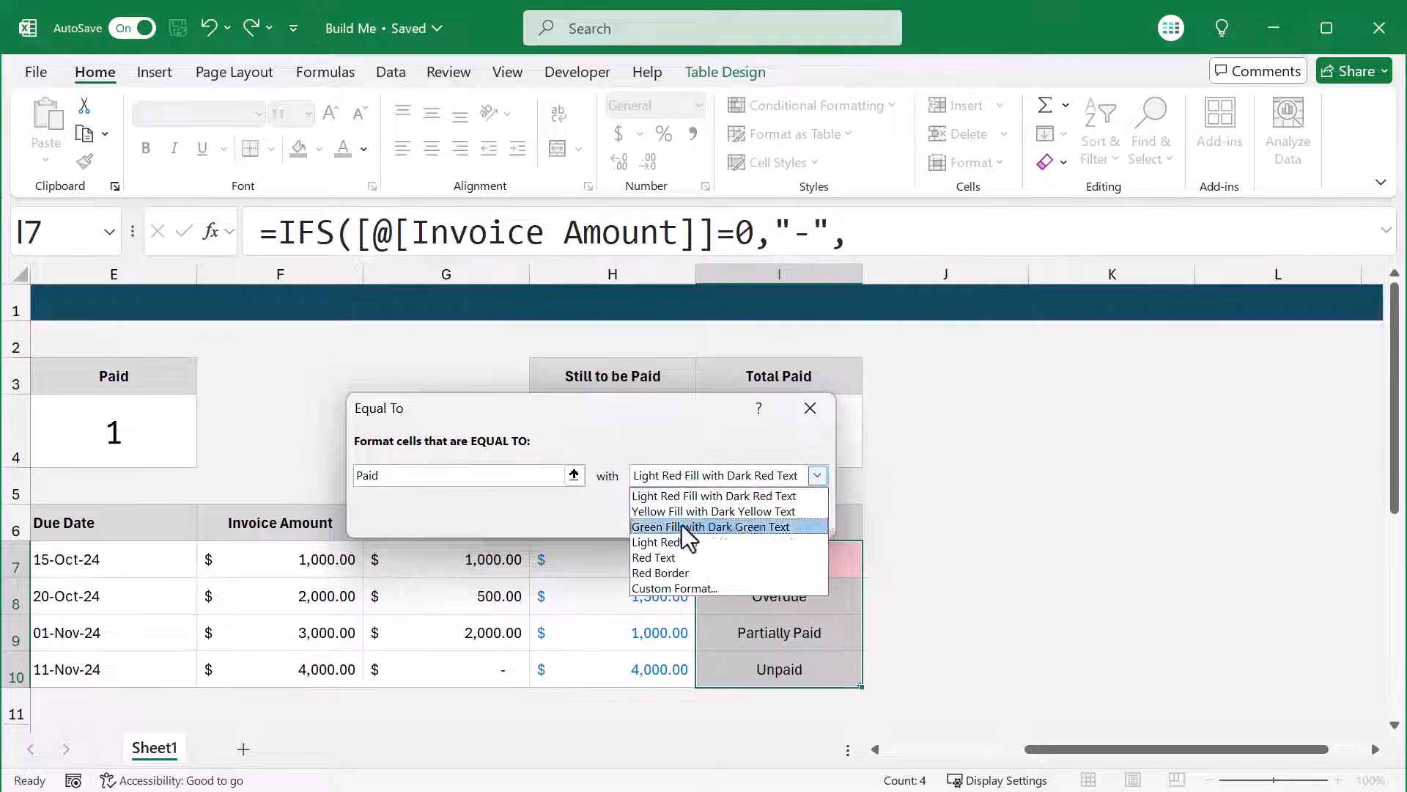
{"action": "left_click", "coordinate": [689, 586]}
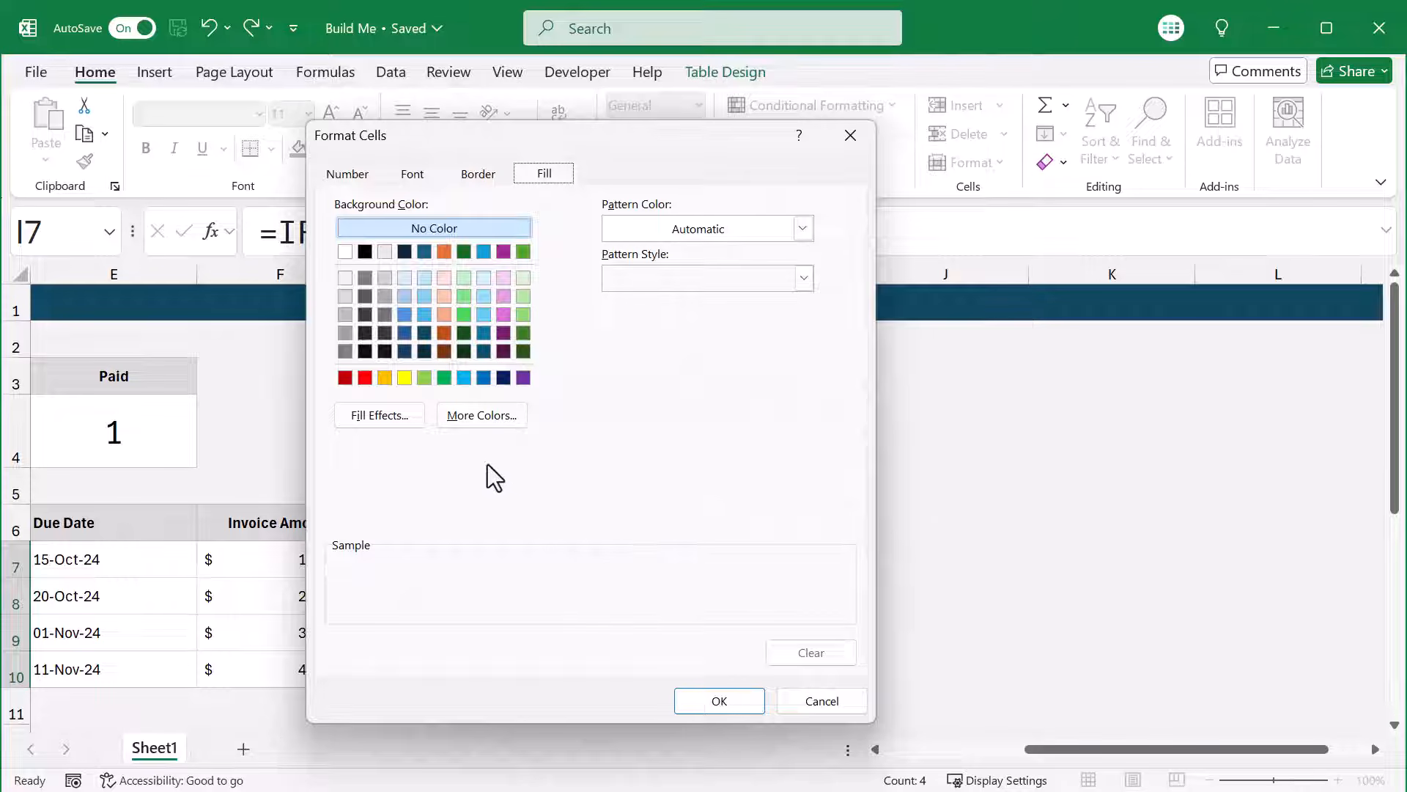
Give the Paid rule's custom format a fill colour of hex E6FFEE.
{"action": "left_click", "coordinate": [486, 419]}
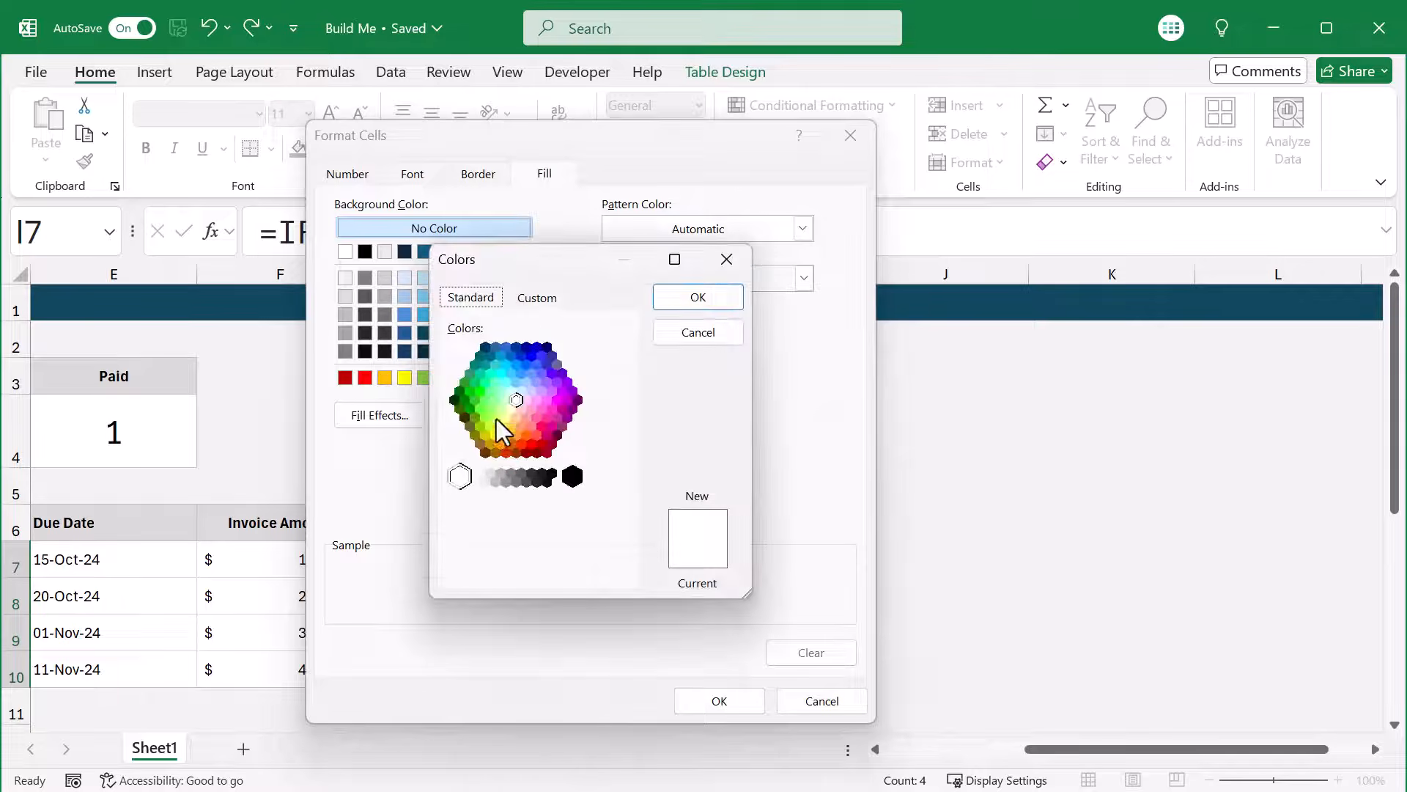
{"action": "left_click", "coordinate": [539, 299]}
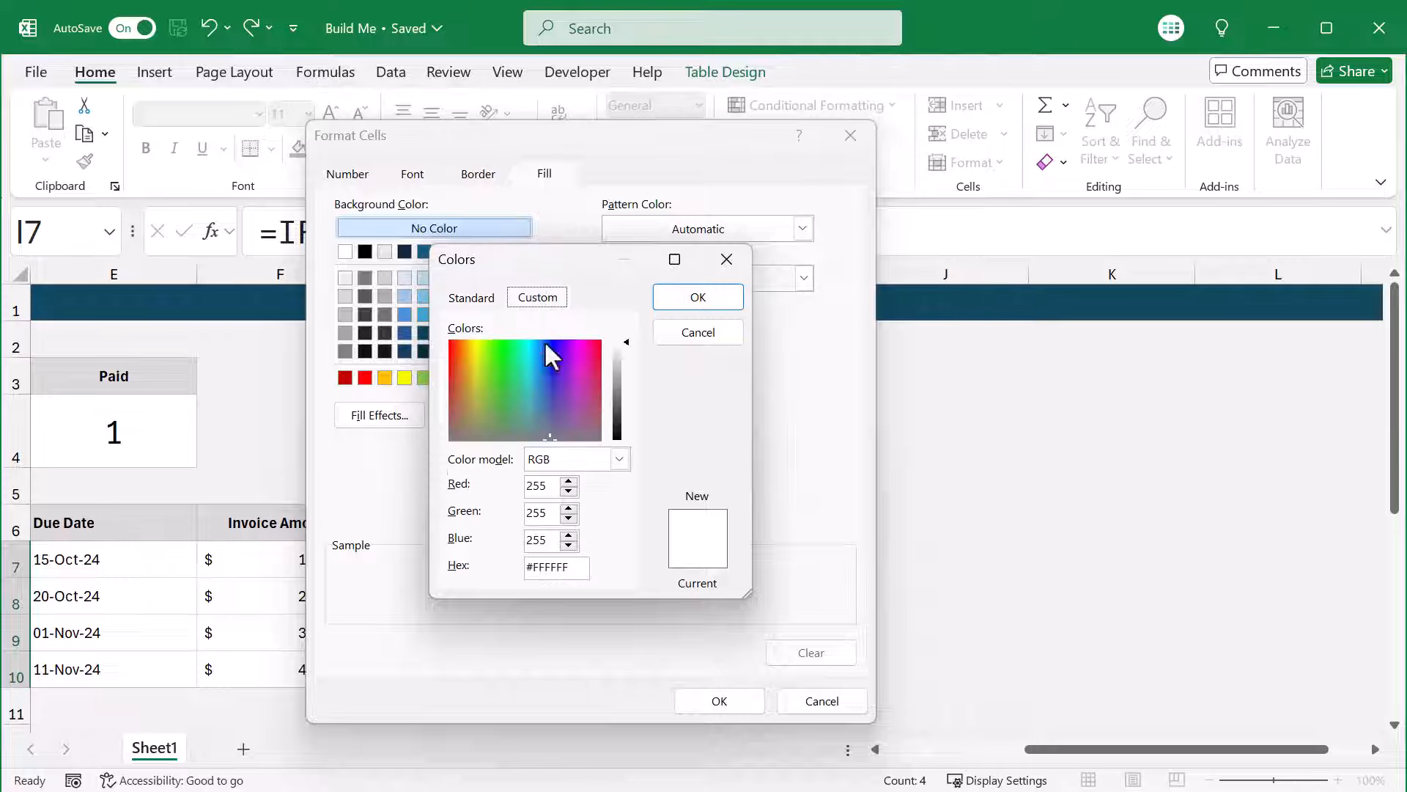
{"action": "double_click", "coordinate": [549, 569]}
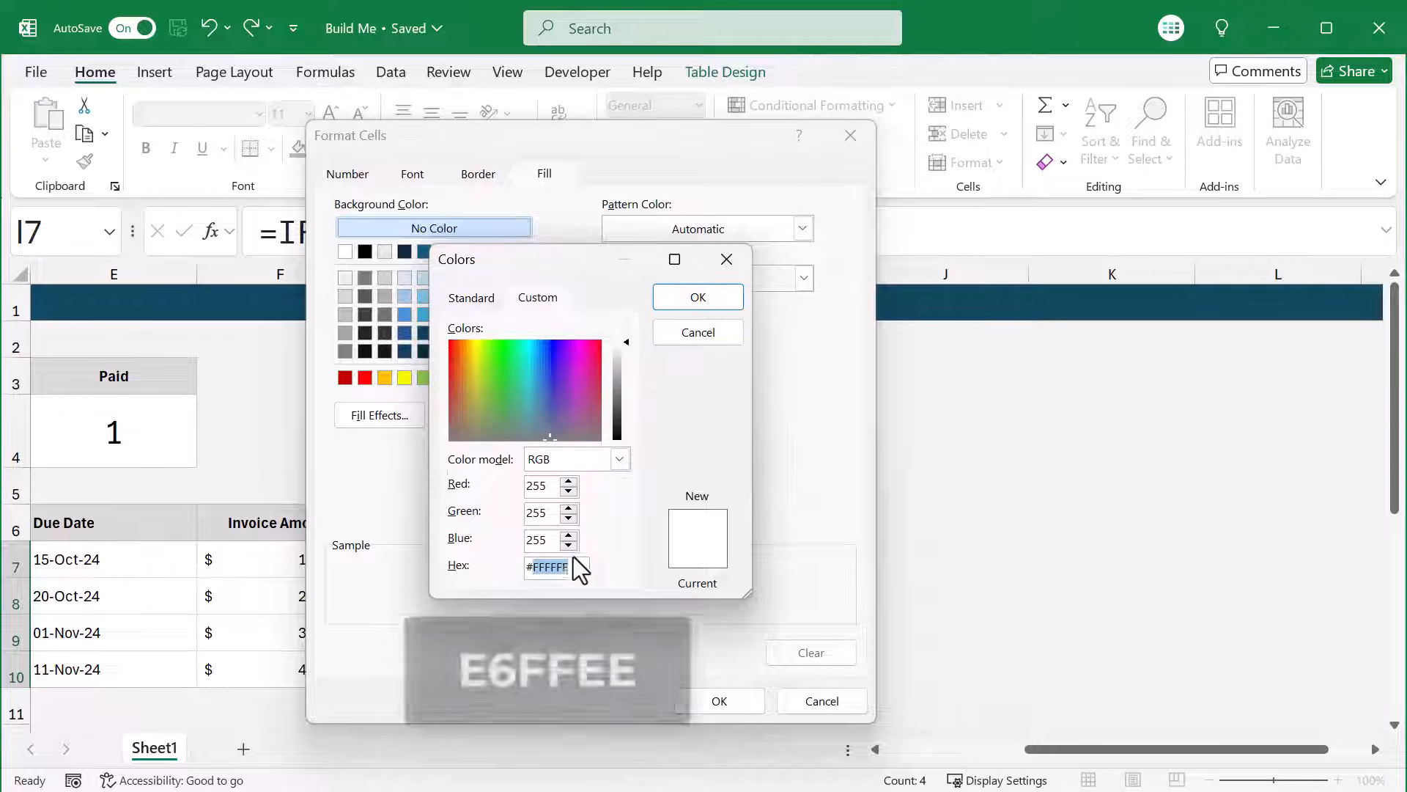
{"action": "type", "text": "E"}
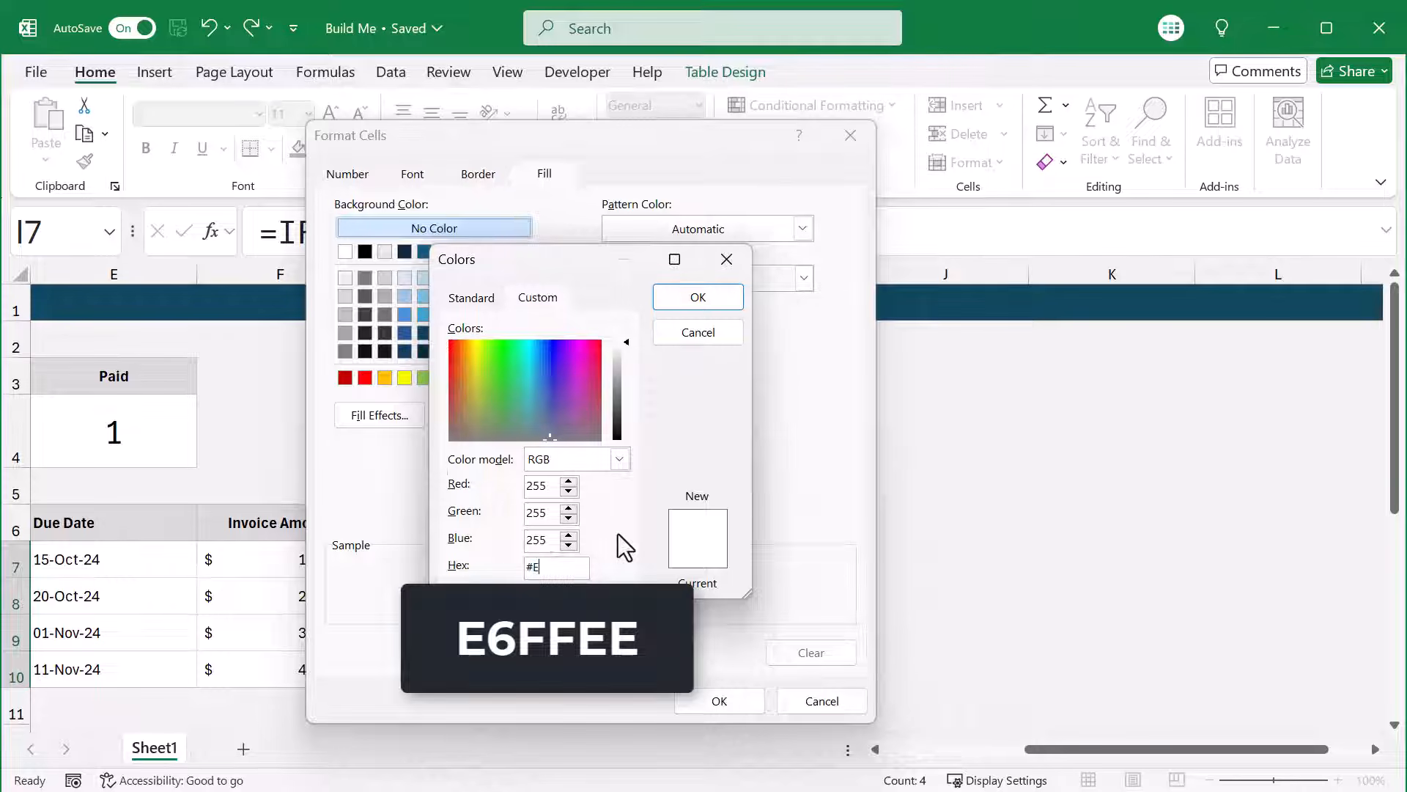
{"action": "type", "text": "6FFEE"}
{"action": "left_click", "coordinate": [685, 301]}
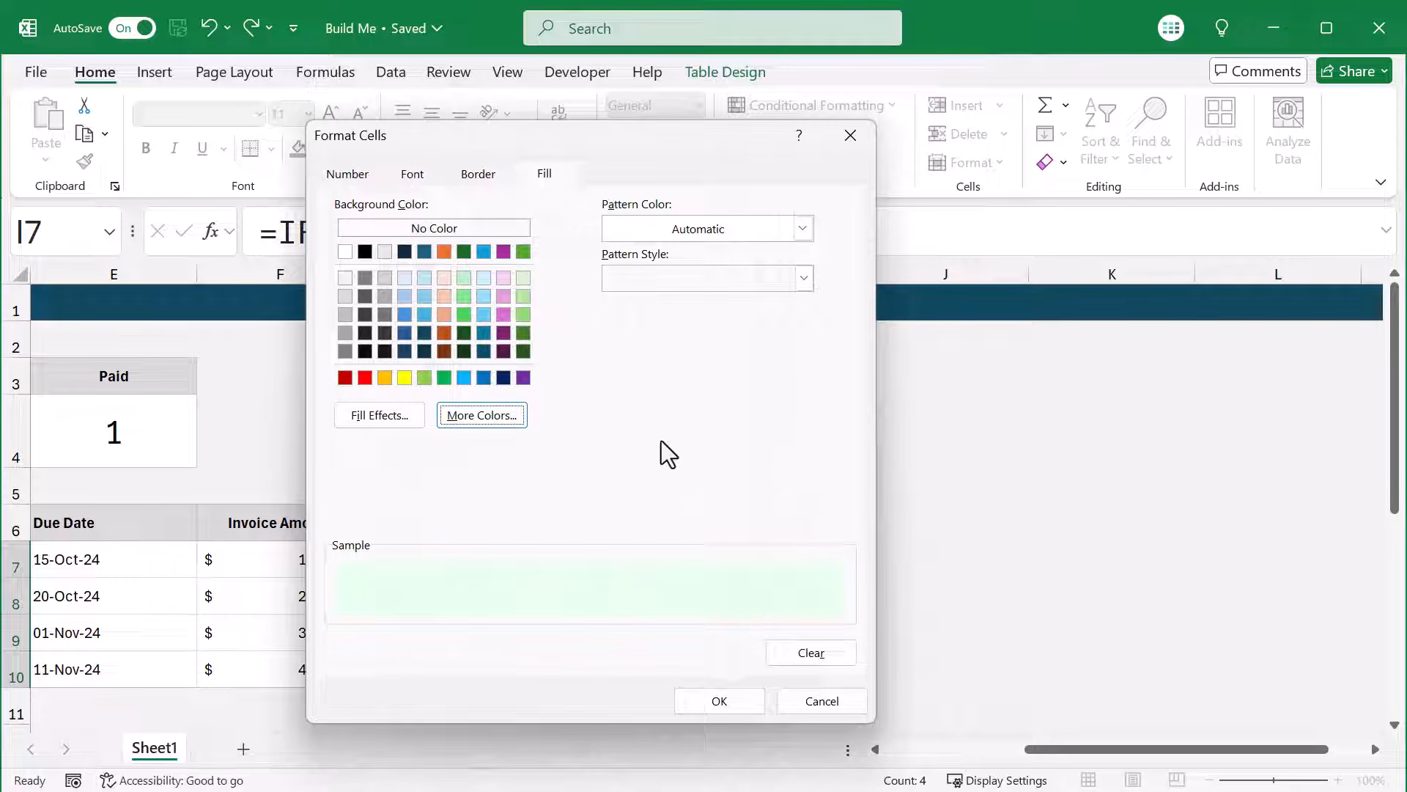
Make the Paid rule's font bold and dark green, and apply the rule to the Status column.
{"action": "left_click", "coordinate": [413, 173]}
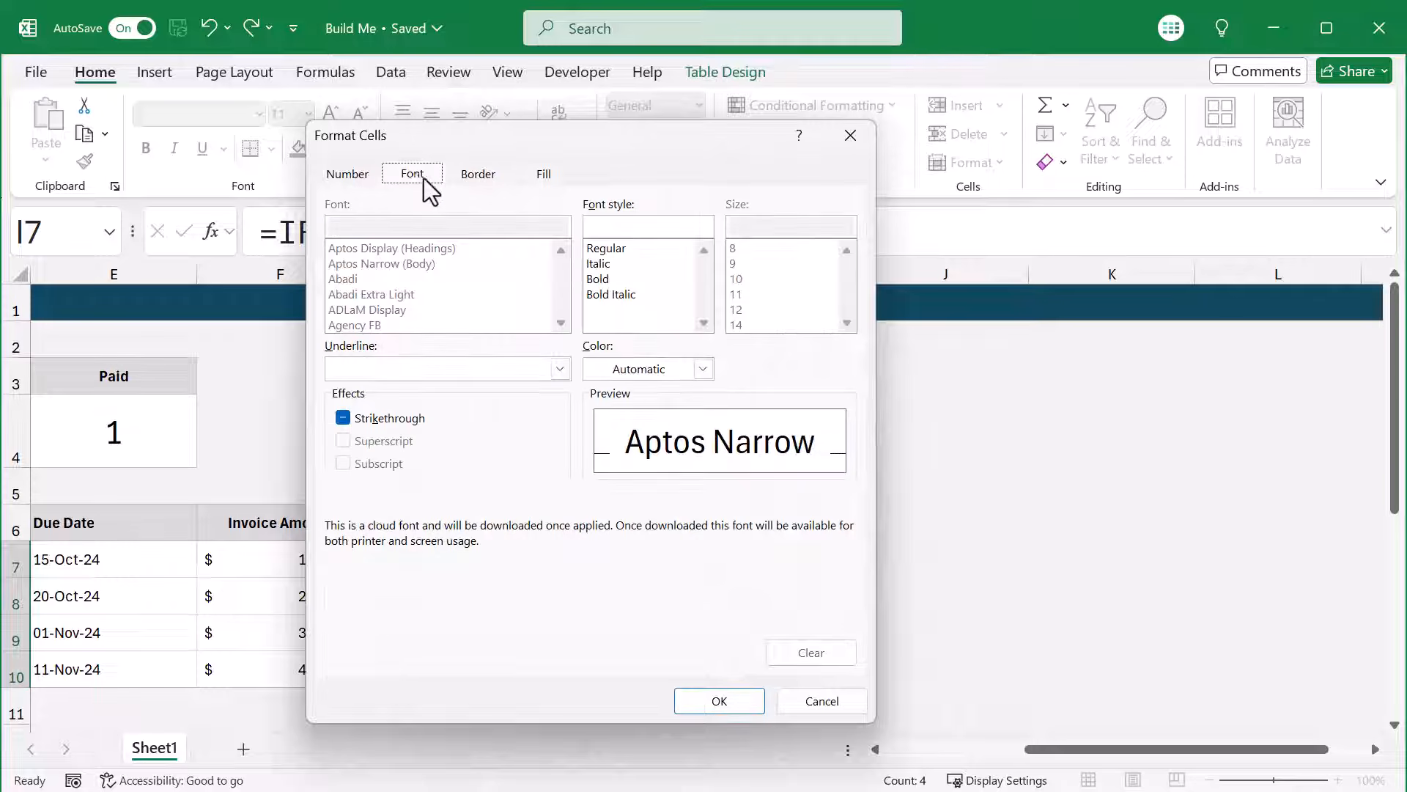
{"action": "left_click", "coordinate": [596, 278]}
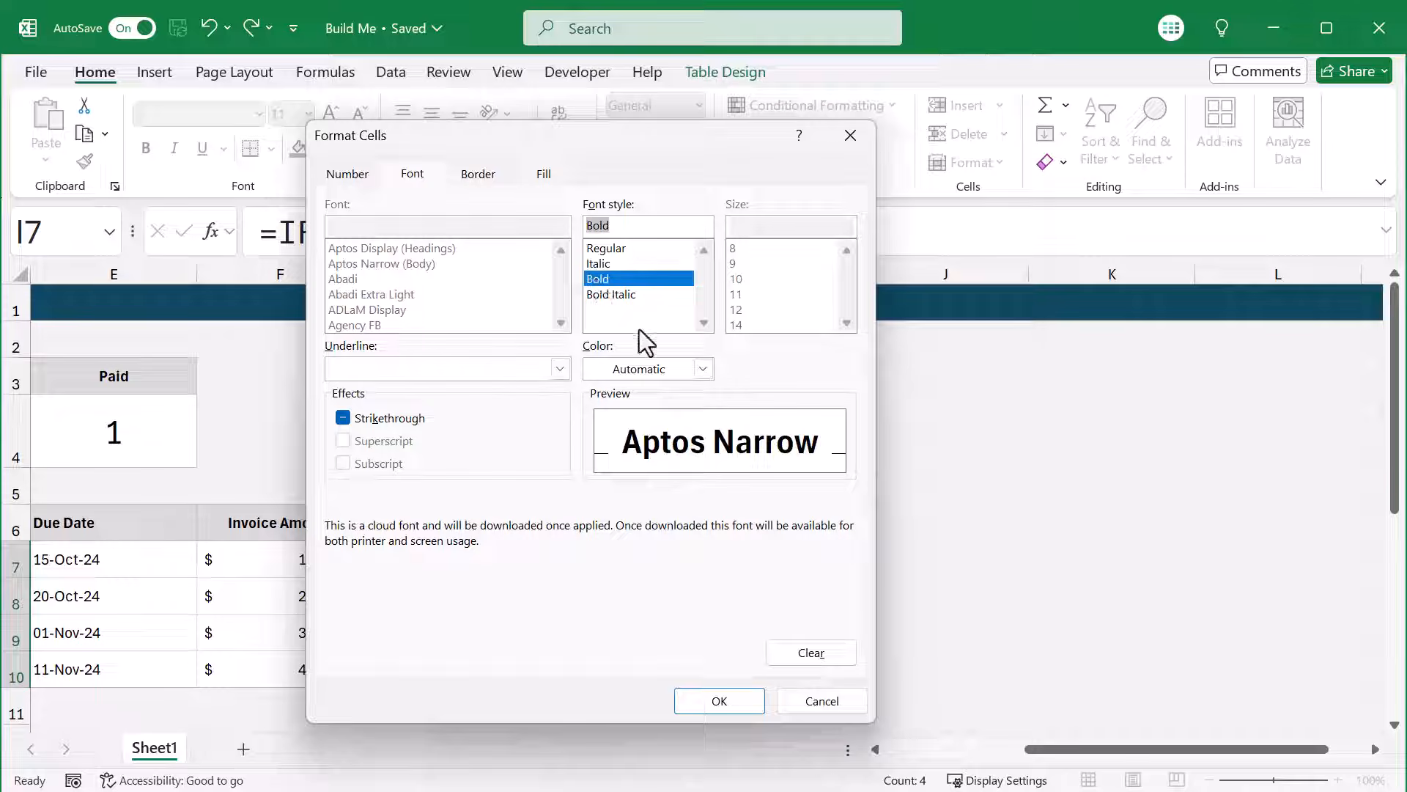
{"action": "left_click", "coordinate": [671, 369]}
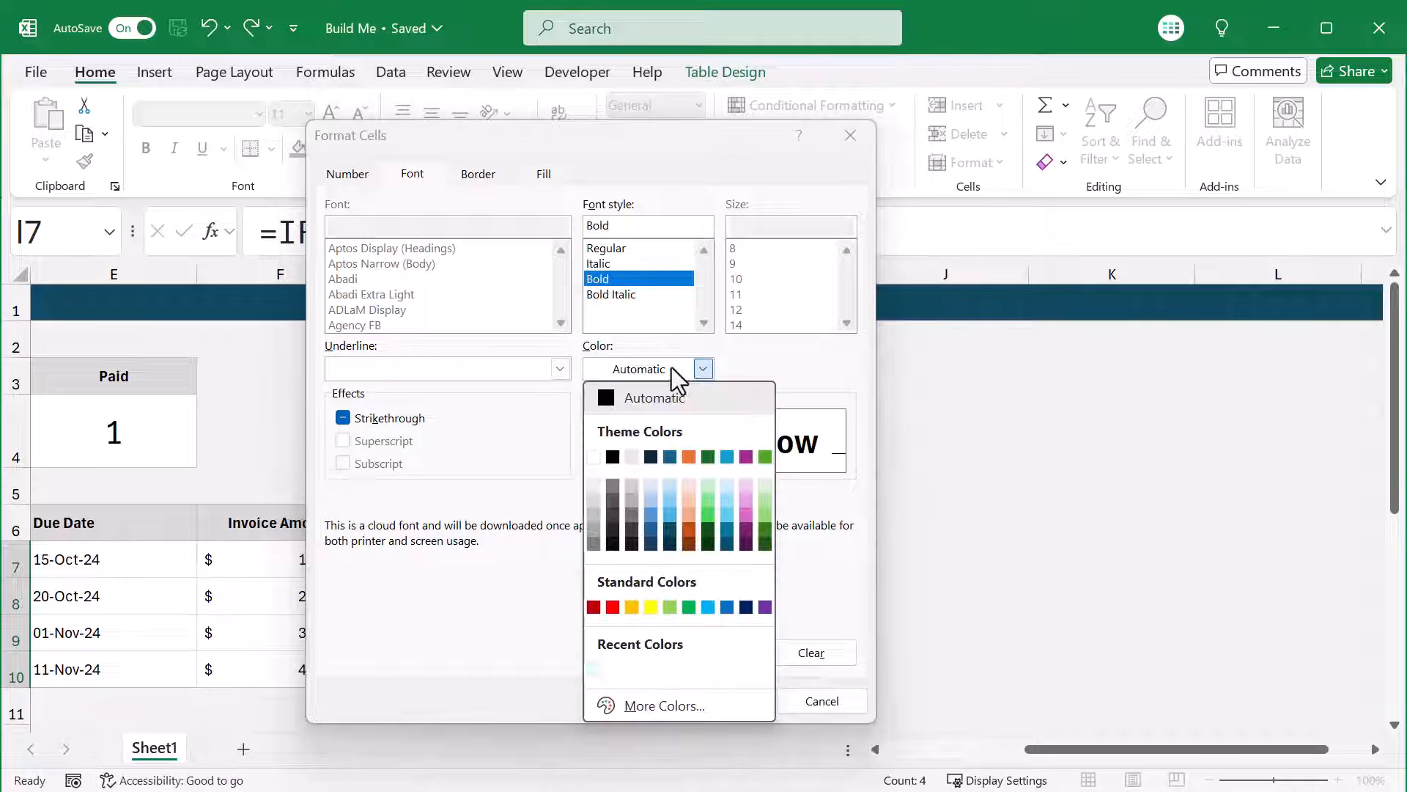
{"action": "left_click", "coordinate": [765, 544]}
{"action": "left_click", "coordinate": [705, 699]}
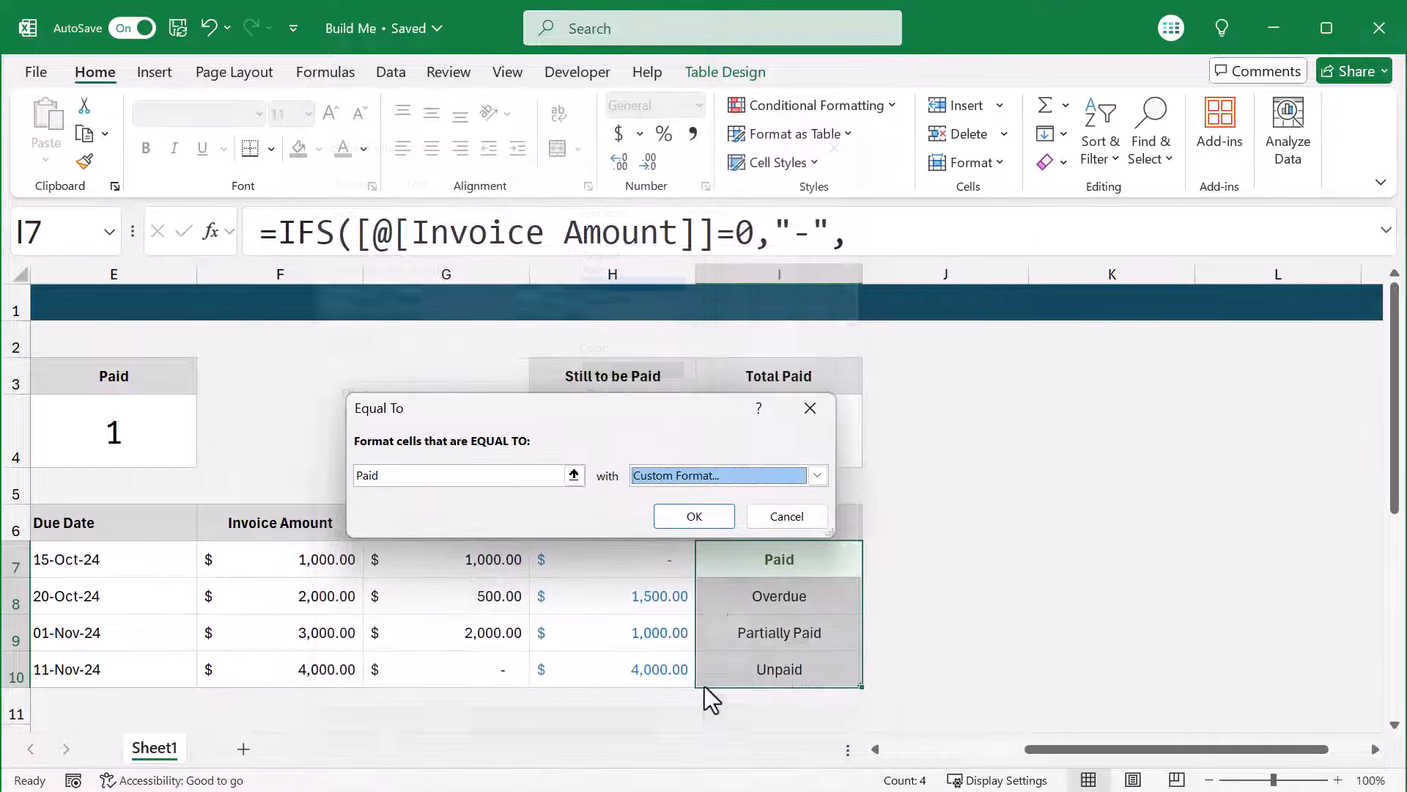
{"action": "left_click", "coordinate": [694, 516]}
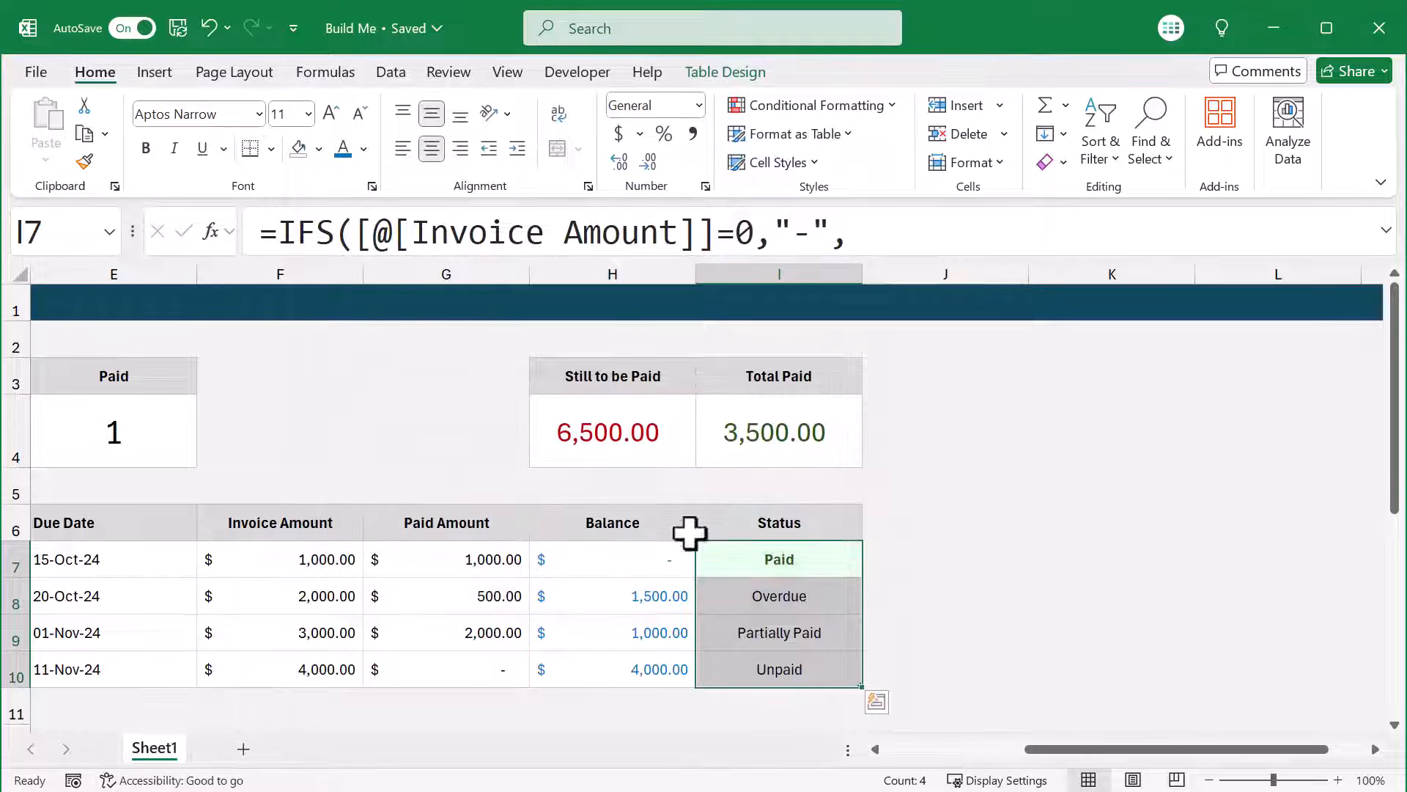
{"action": "left_click", "coordinate": [845, 594]}
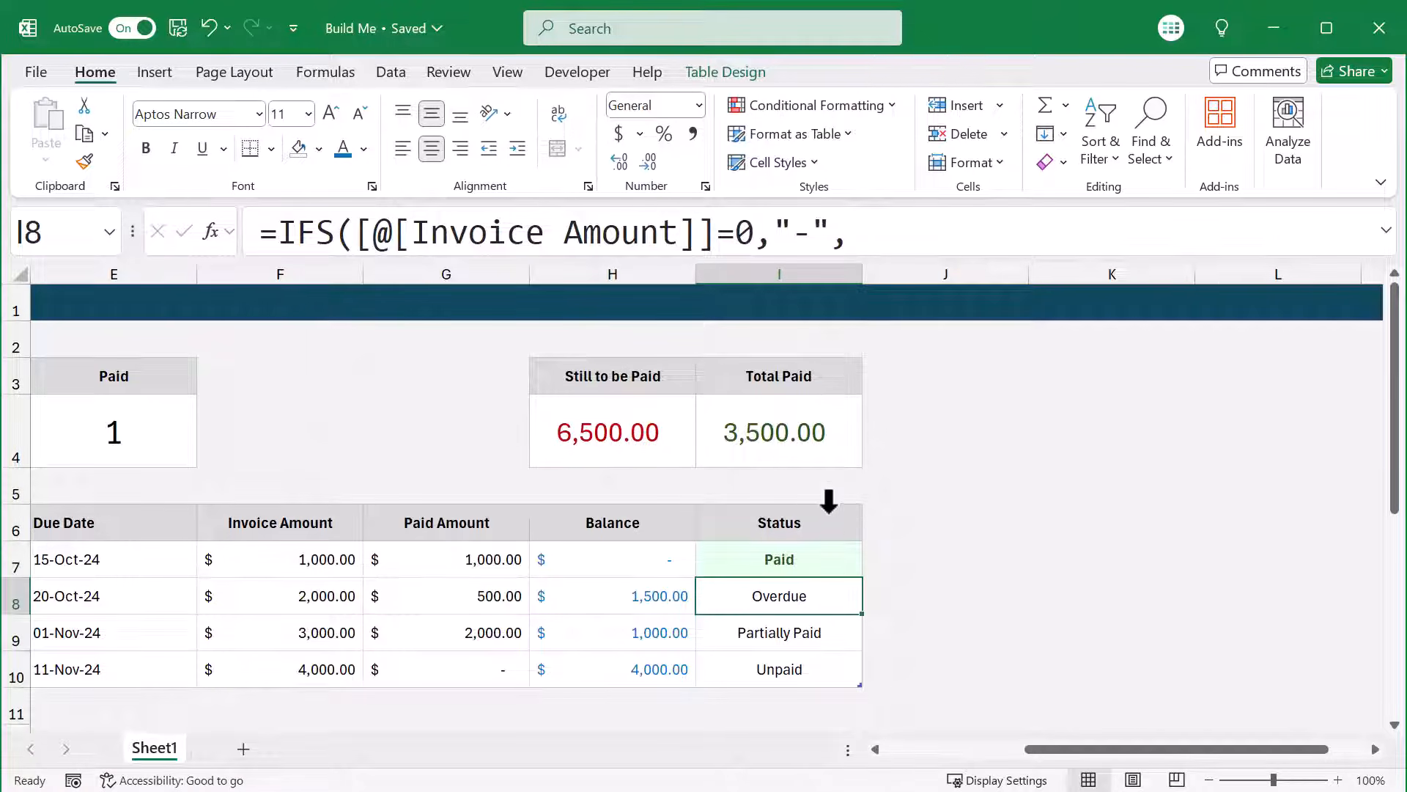
Set up a second Equal To conditional formatting rule on the Status column for "Overdue", using a custom format.
{"action": "left_click", "coordinate": [829, 499]}
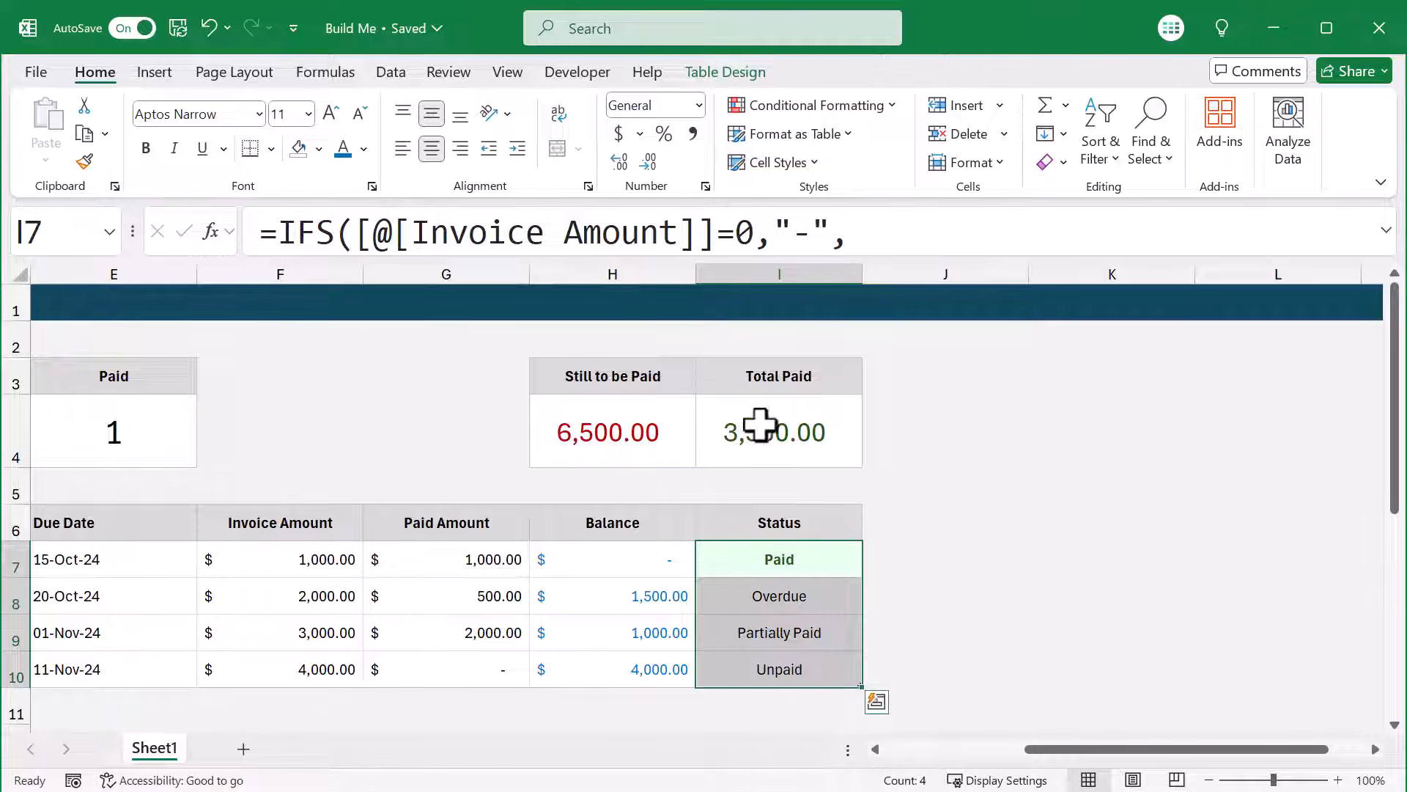
{"action": "left_click", "coordinate": [833, 113]}
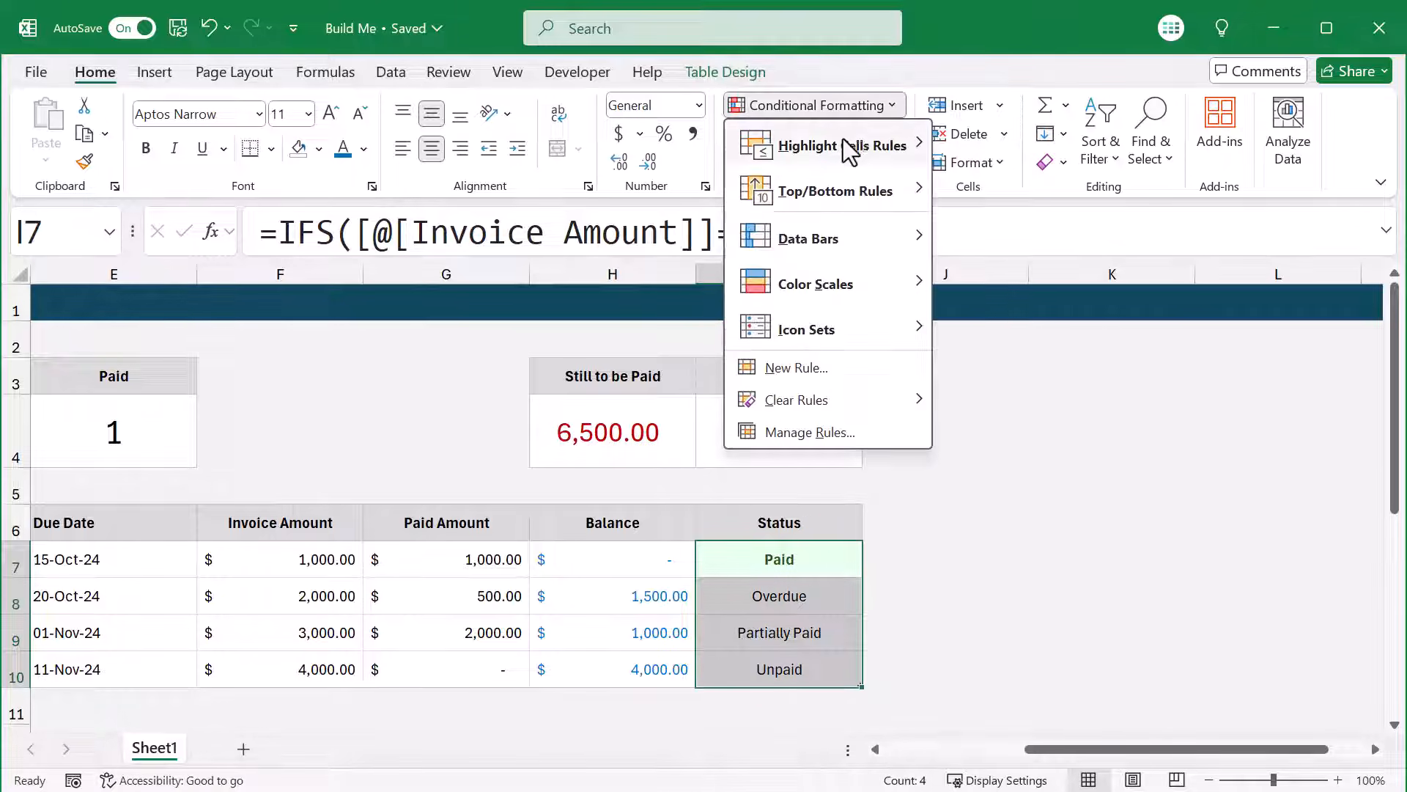
{"action": "mouse_move", "coordinate": [847, 147]}
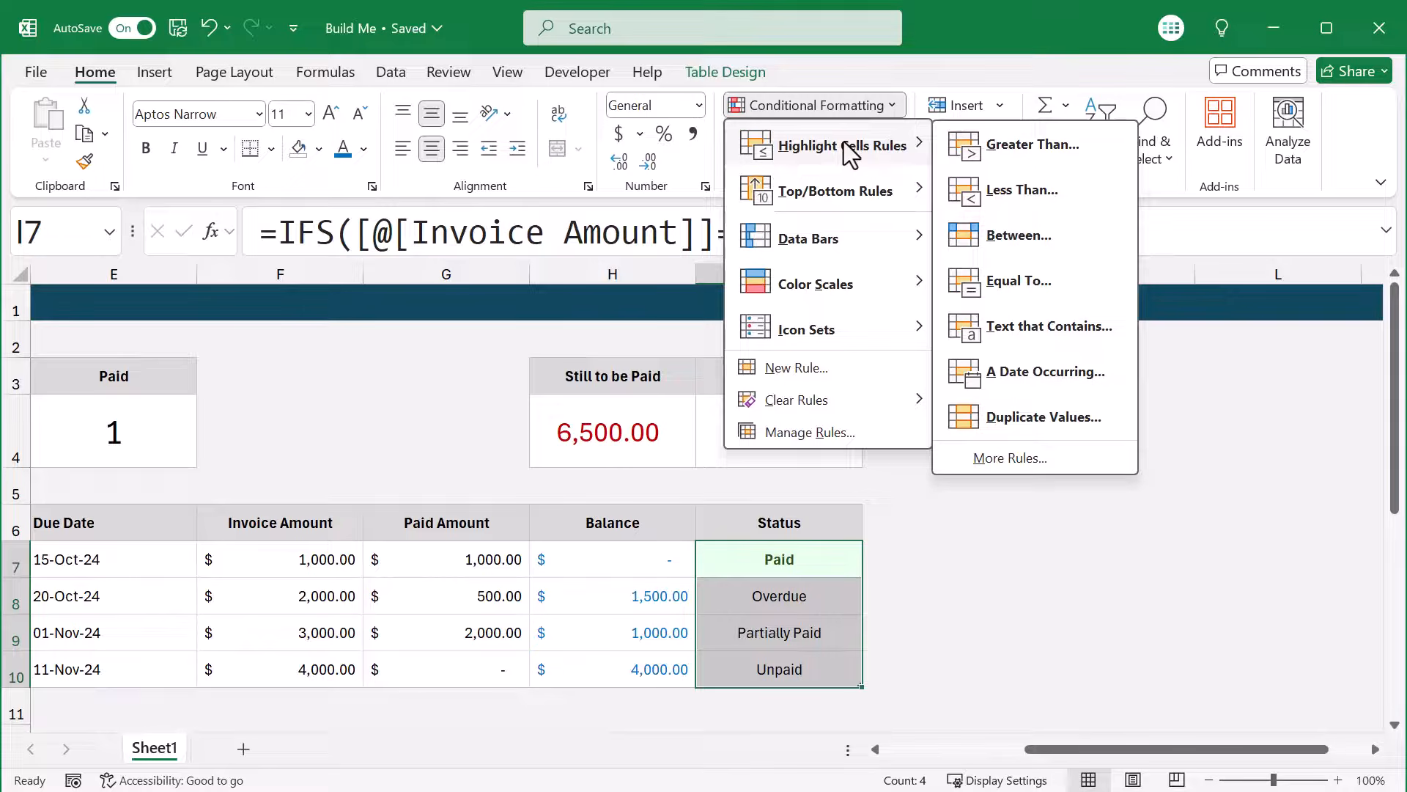
{"action": "left_click", "coordinate": [1001, 288]}
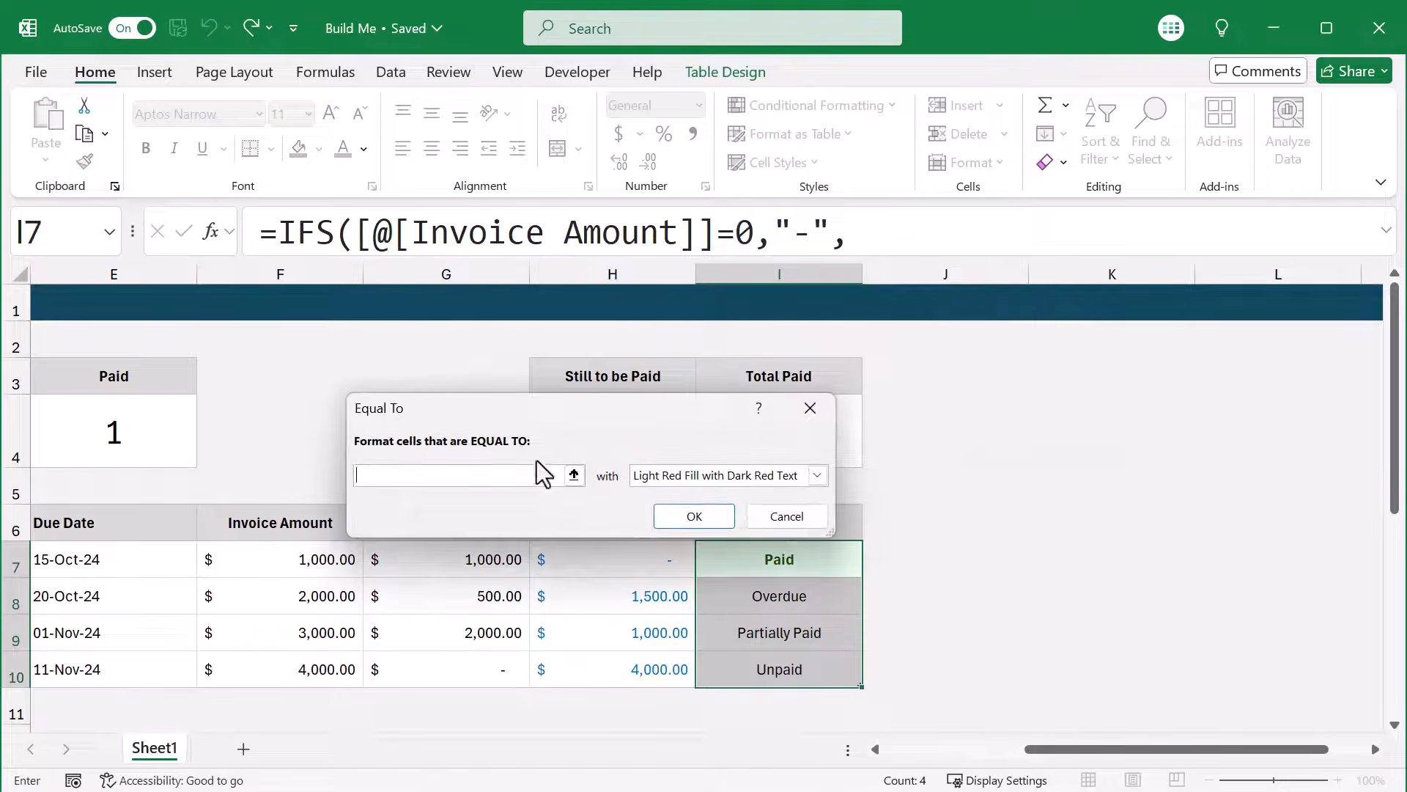
{"action": "type", "text": "Overdue"}
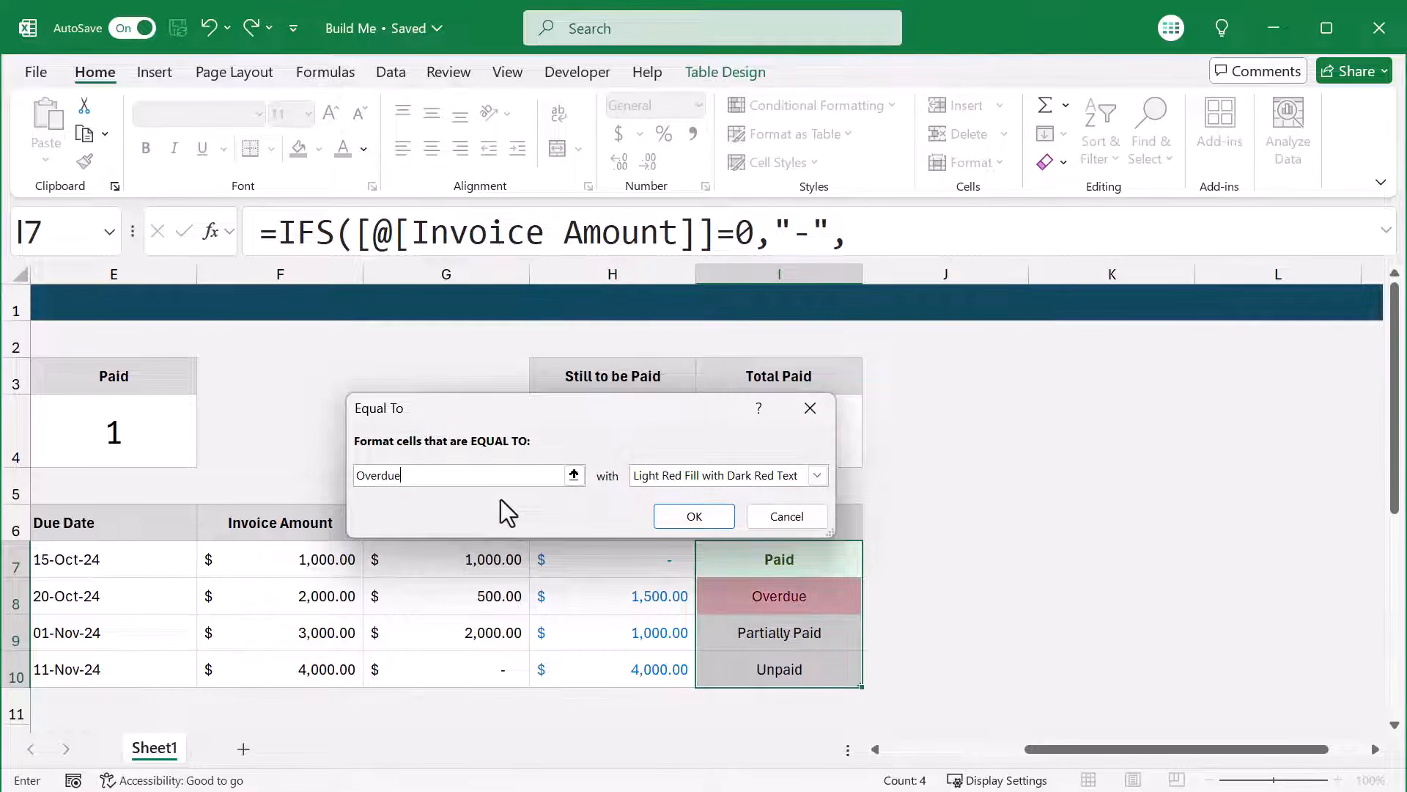
{"action": "left_click", "coordinate": [709, 475]}
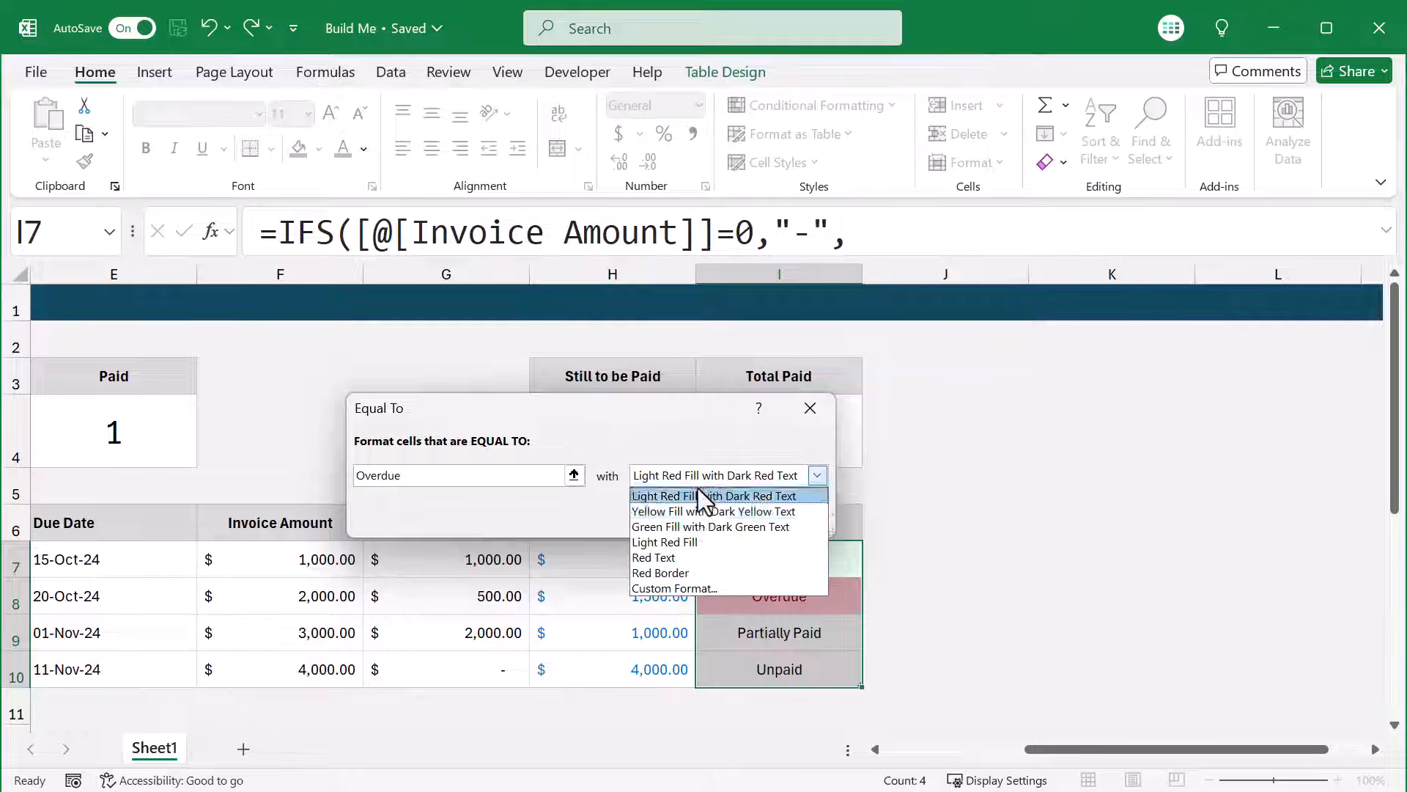
{"action": "left_click", "coordinate": [692, 589]}
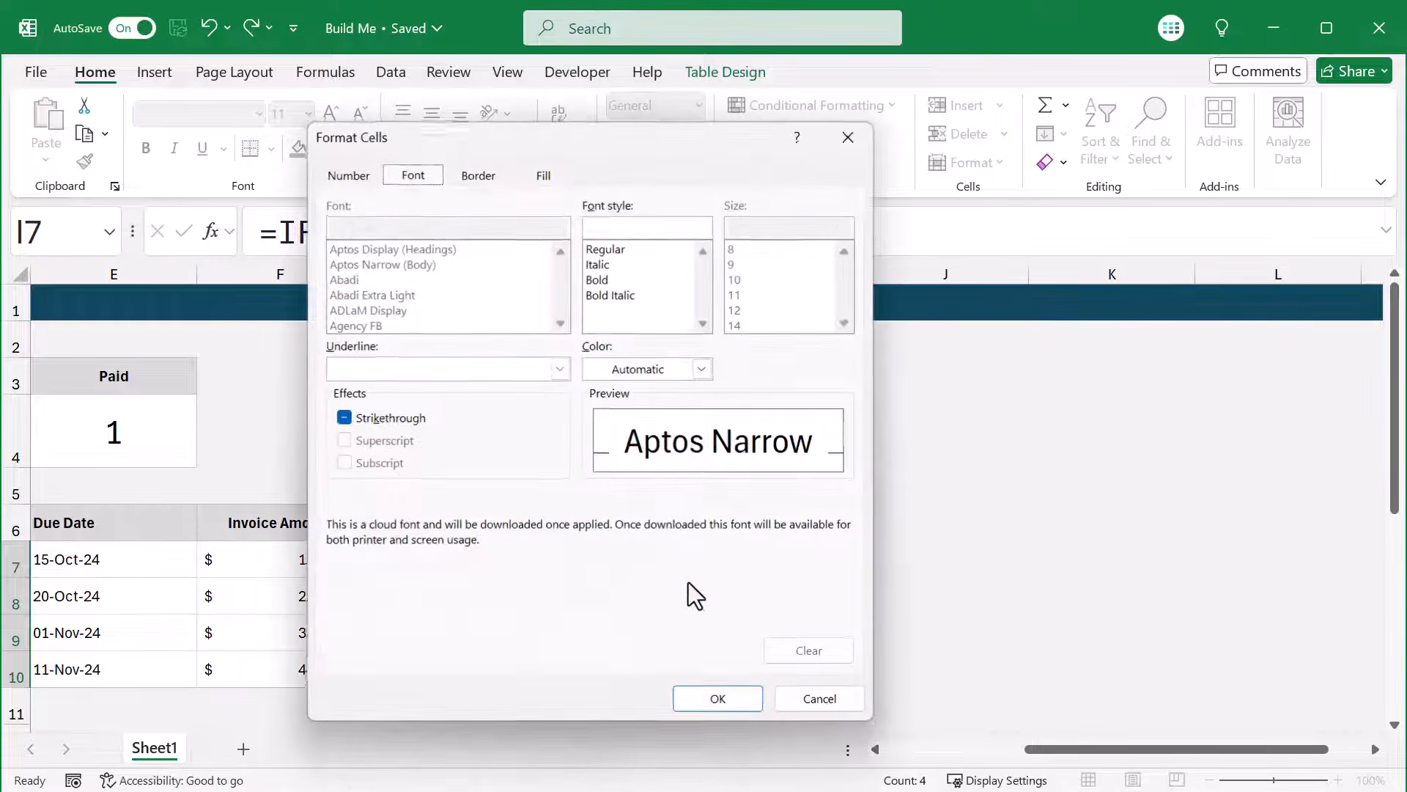
Give the Overdue rule's custom format a fill colour of hex FFE6E6.
{"action": "left_click", "coordinate": [544, 174]}
{"action": "left_click", "coordinate": [500, 414]}
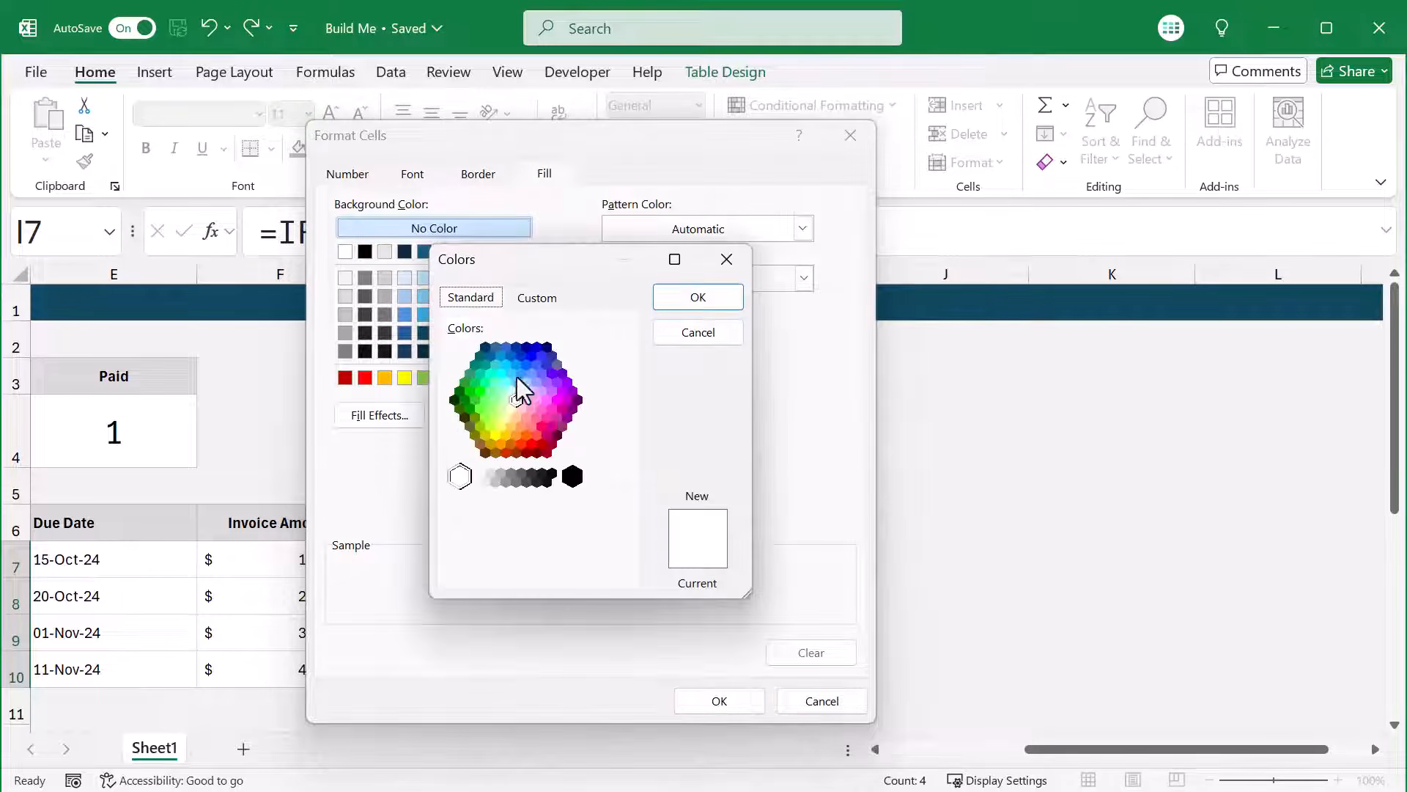
{"action": "left_click", "coordinate": [542, 300]}
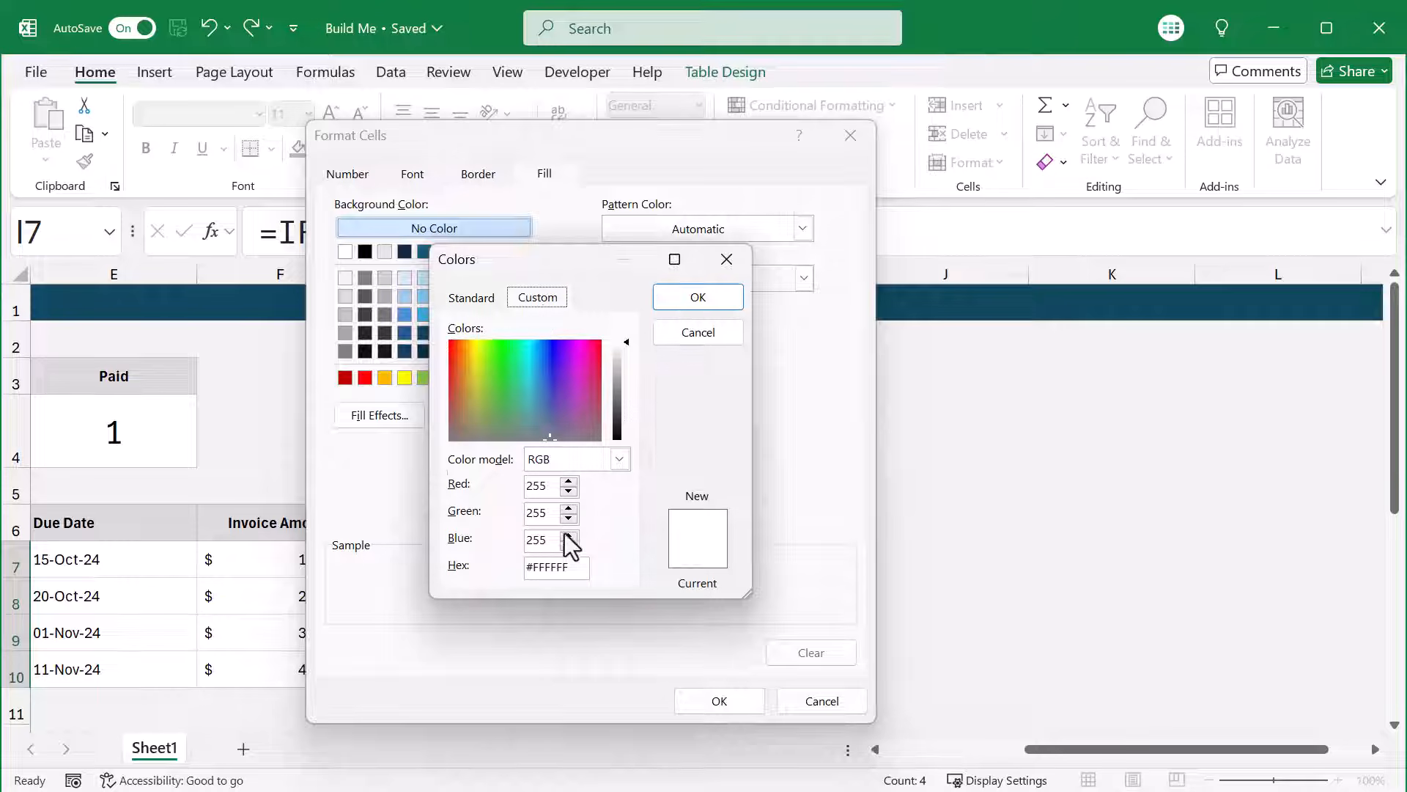
{"action": "double_click", "coordinate": [550, 567]}
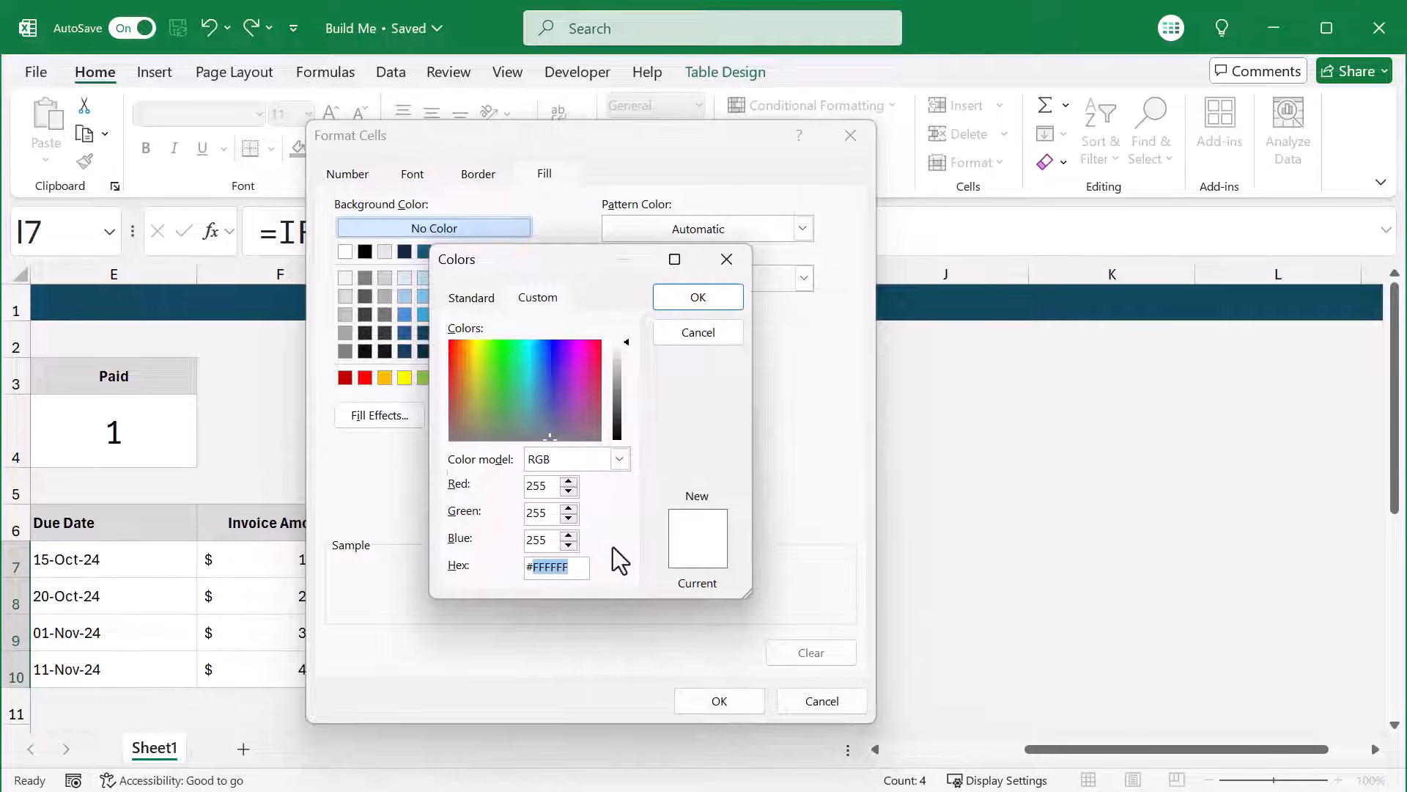
{"action": "type", "text": "FFE"}
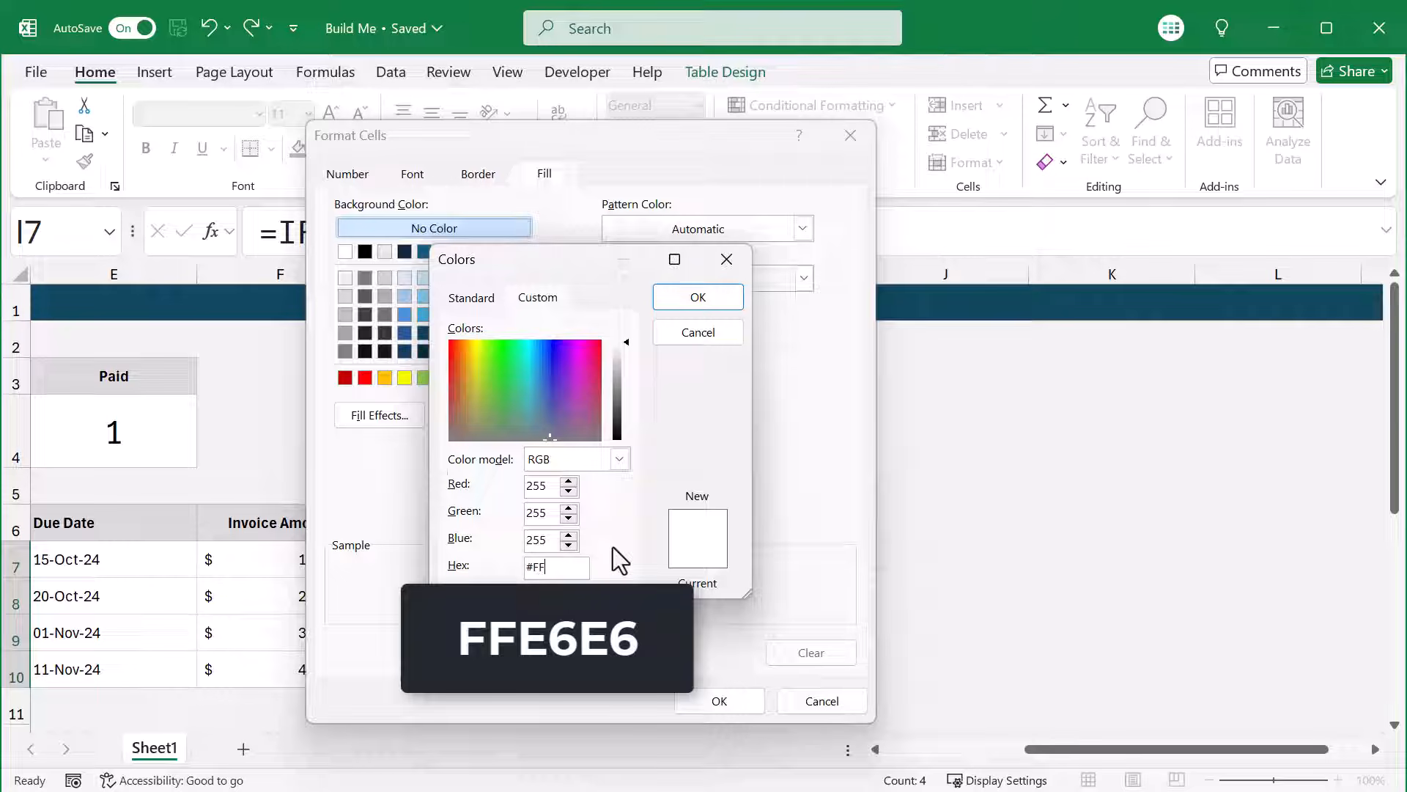
{"action": "type", "text": "6E6"}
{"action": "left_click", "coordinate": [718, 301]}
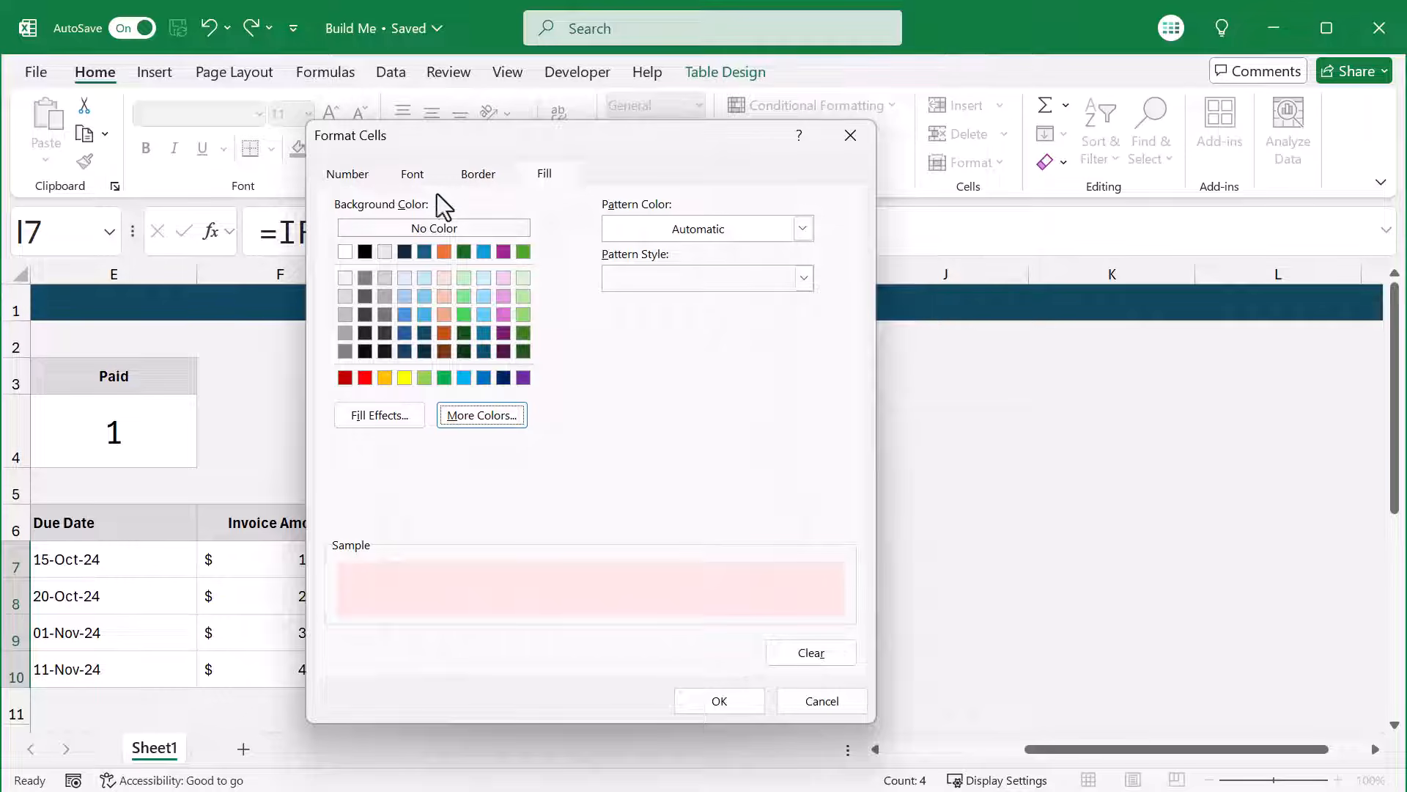
Make the Overdue rule's font bold and dark red, and apply the rule to the Status column.
{"action": "left_click", "coordinate": [421, 179]}
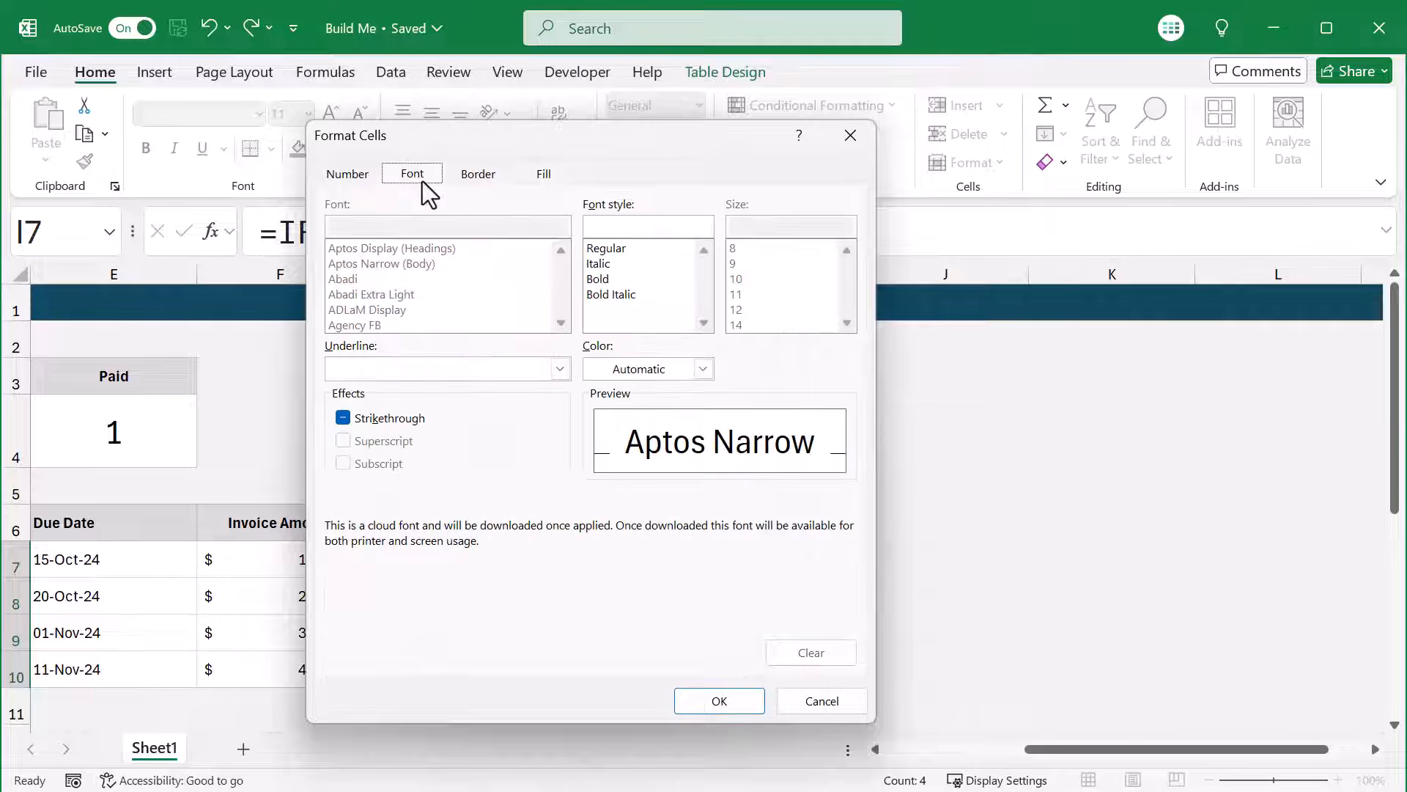
{"action": "left_click", "coordinate": [599, 279]}
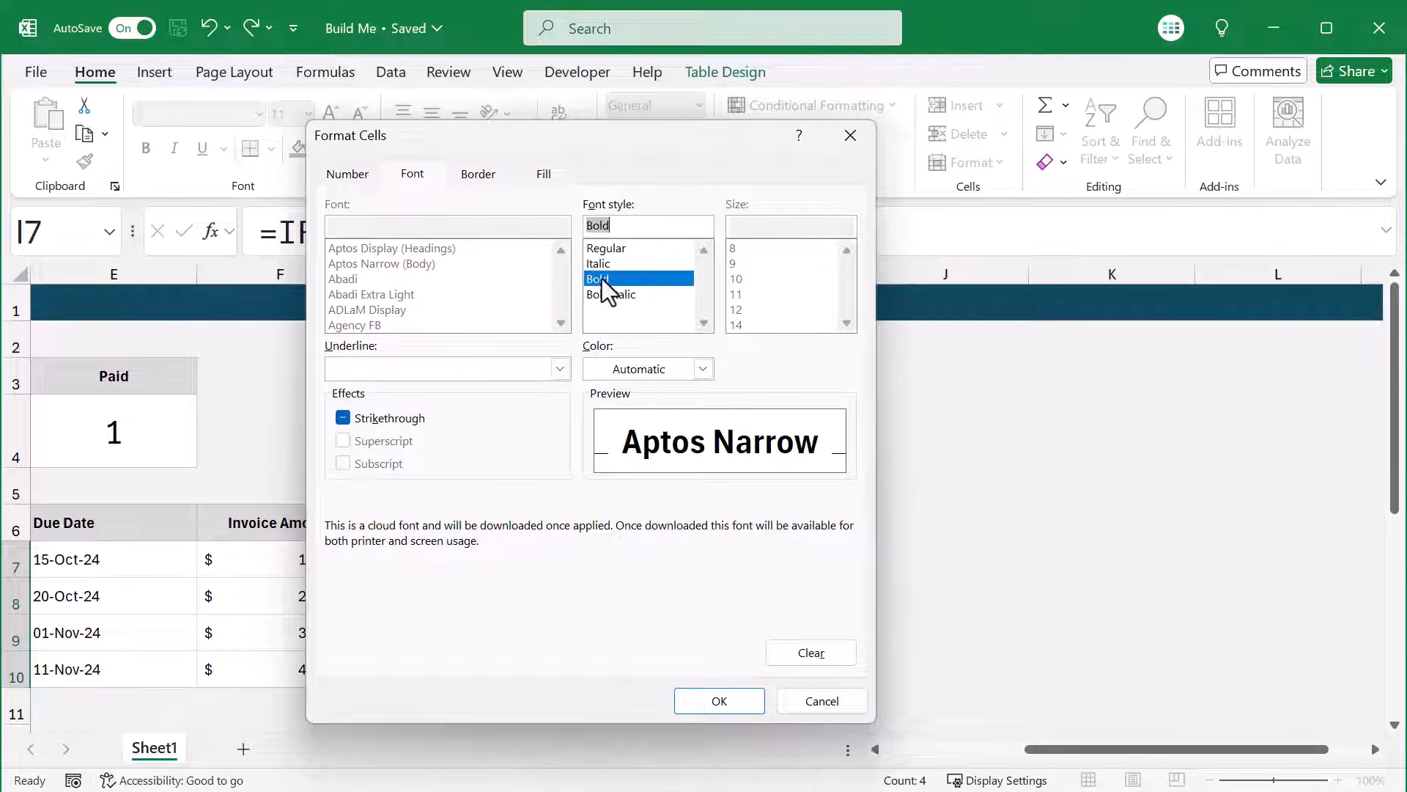
{"action": "left_click", "coordinate": [633, 369]}
{"action": "left_click", "coordinate": [593, 607]}
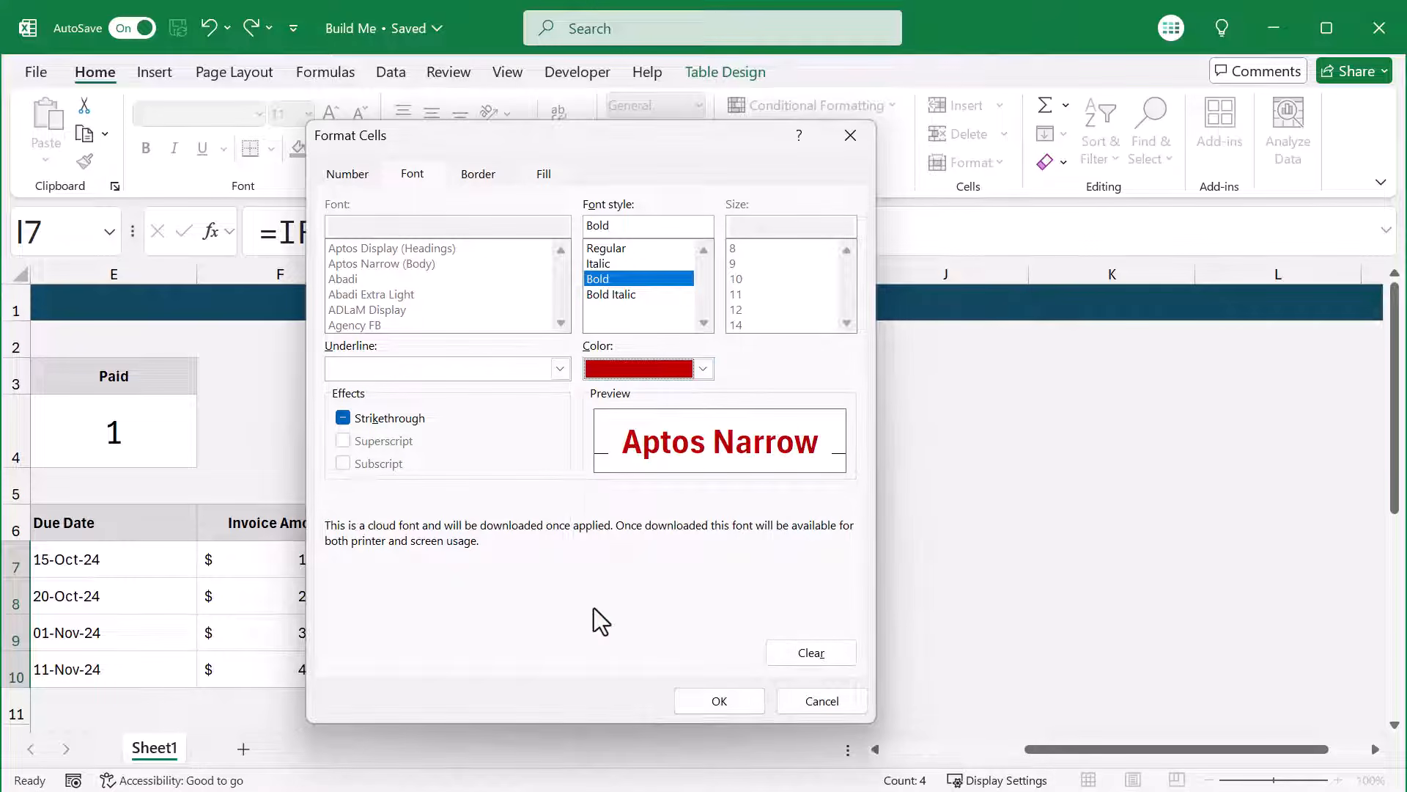
{"action": "left_click", "coordinate": [703, 701]}
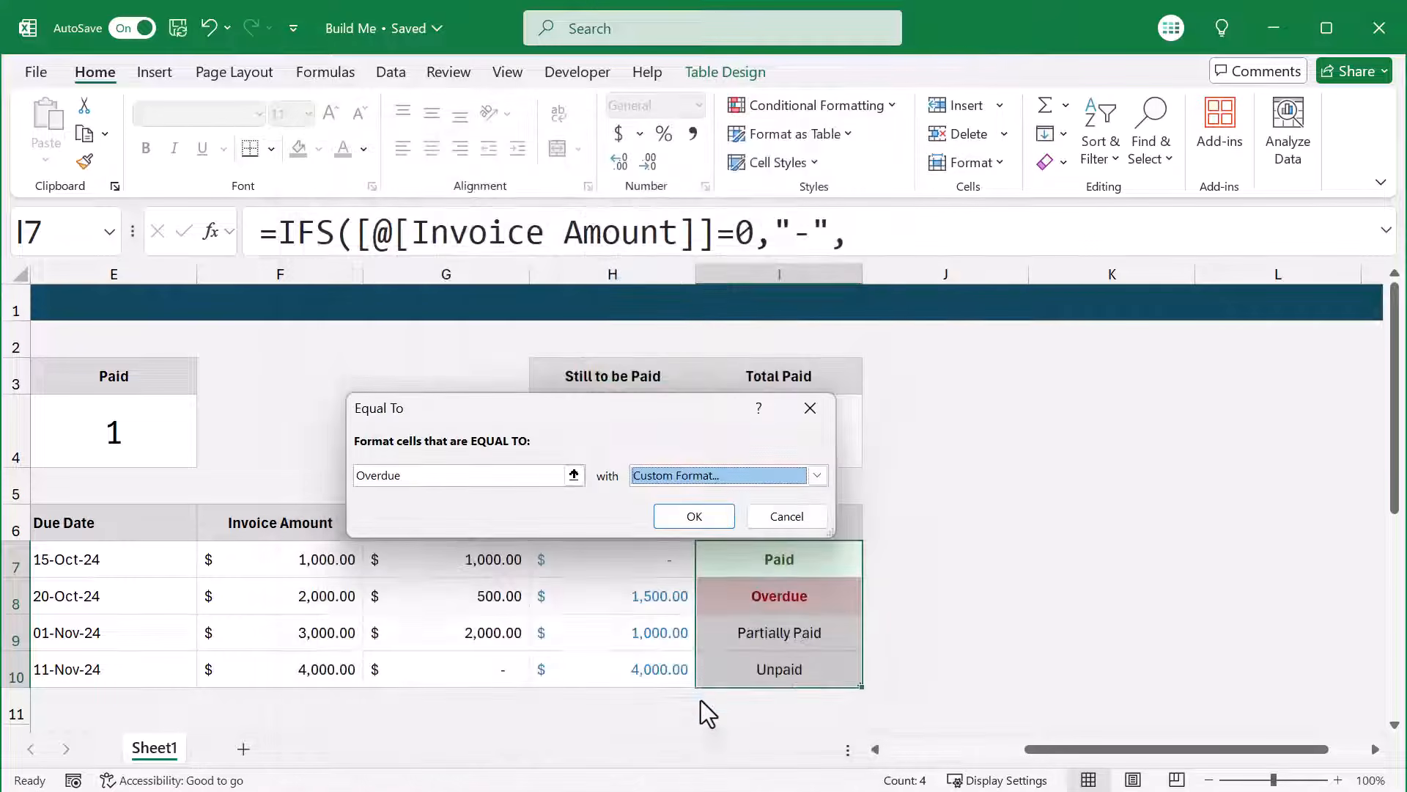
{"action": "left_click", "coordinate": [694, 516]}
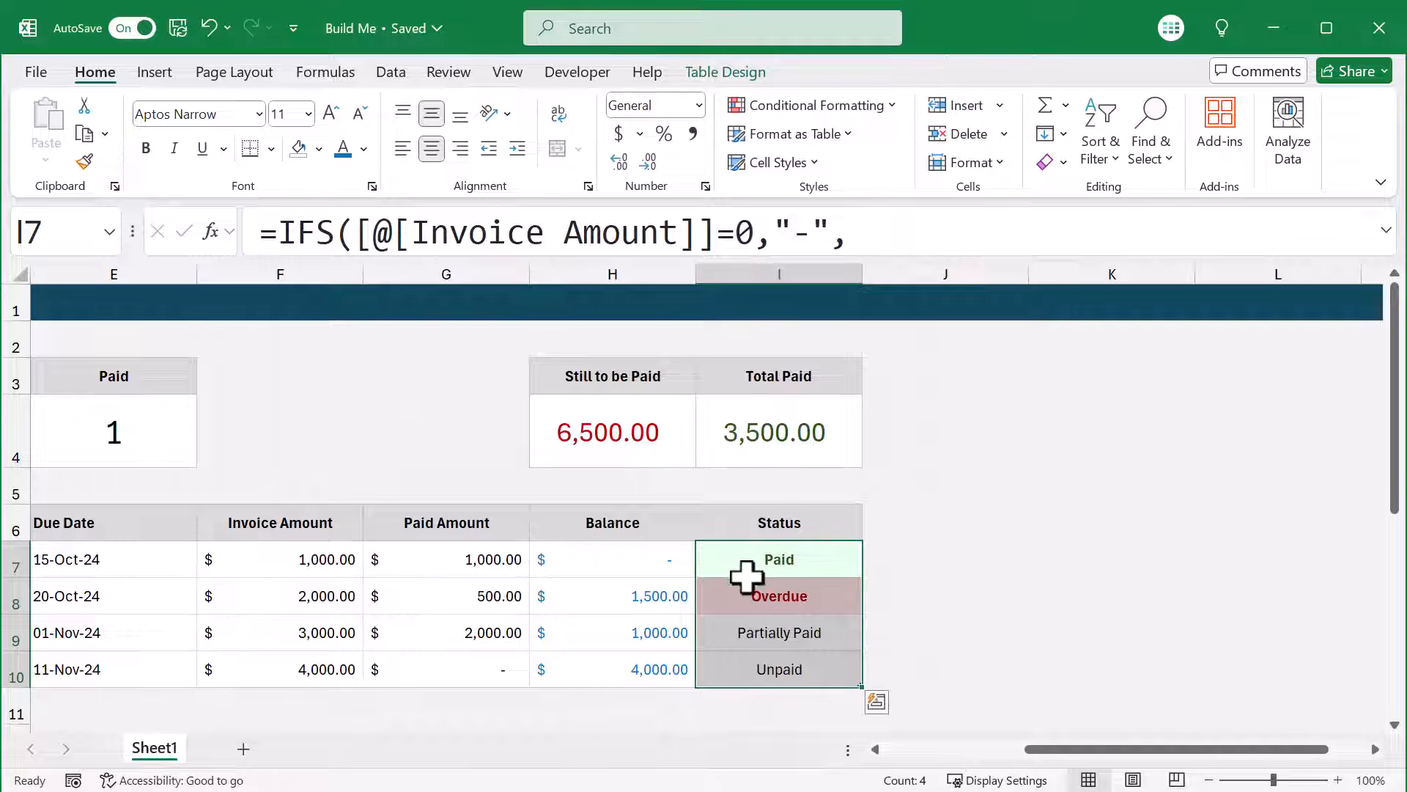
Set up a third Equal To conditional formatting rule on I7:I10 for "Partially Paid", using a custom format.
{"action": "left_click", "coordinate": [726, 634]}
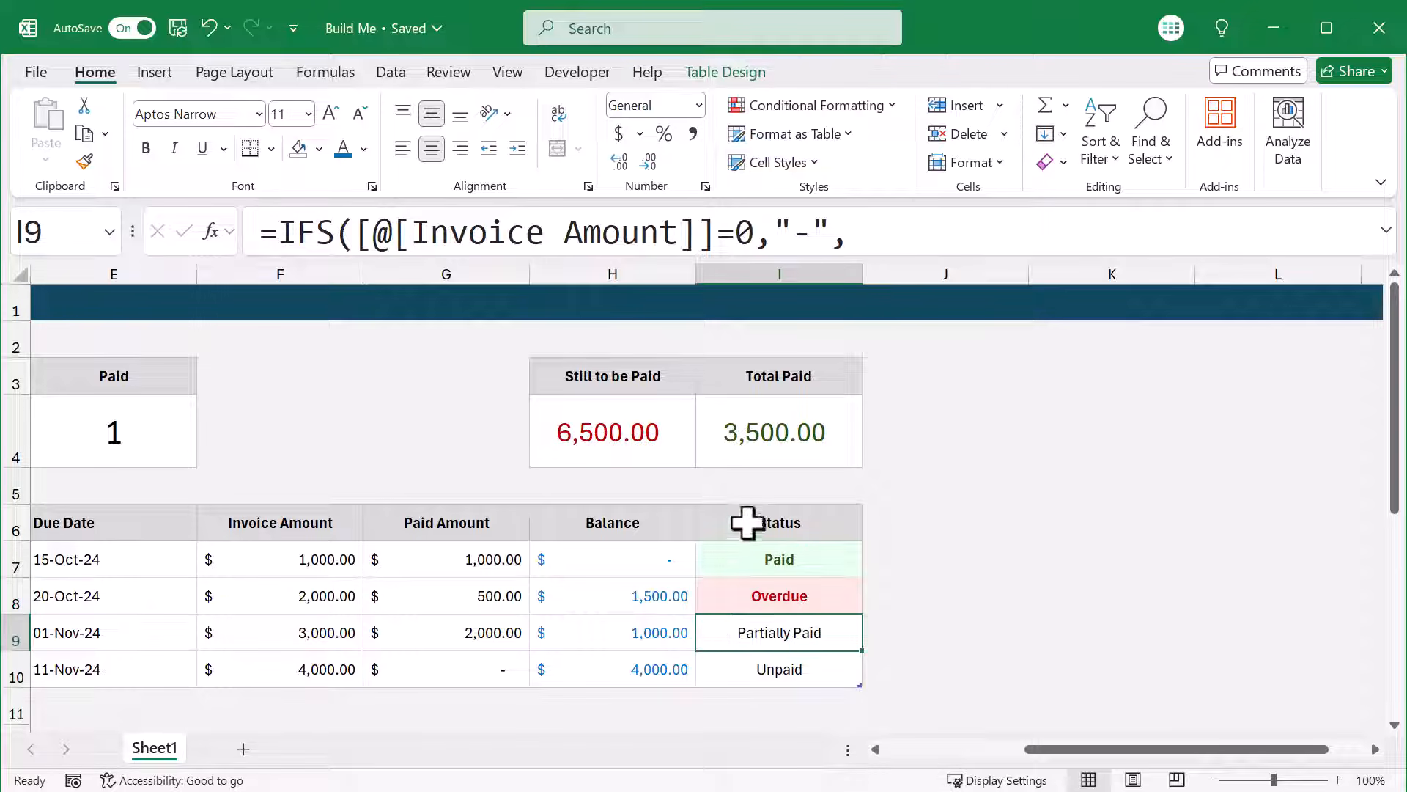
{"action": "left_click", "coordinate": [747, 501]}
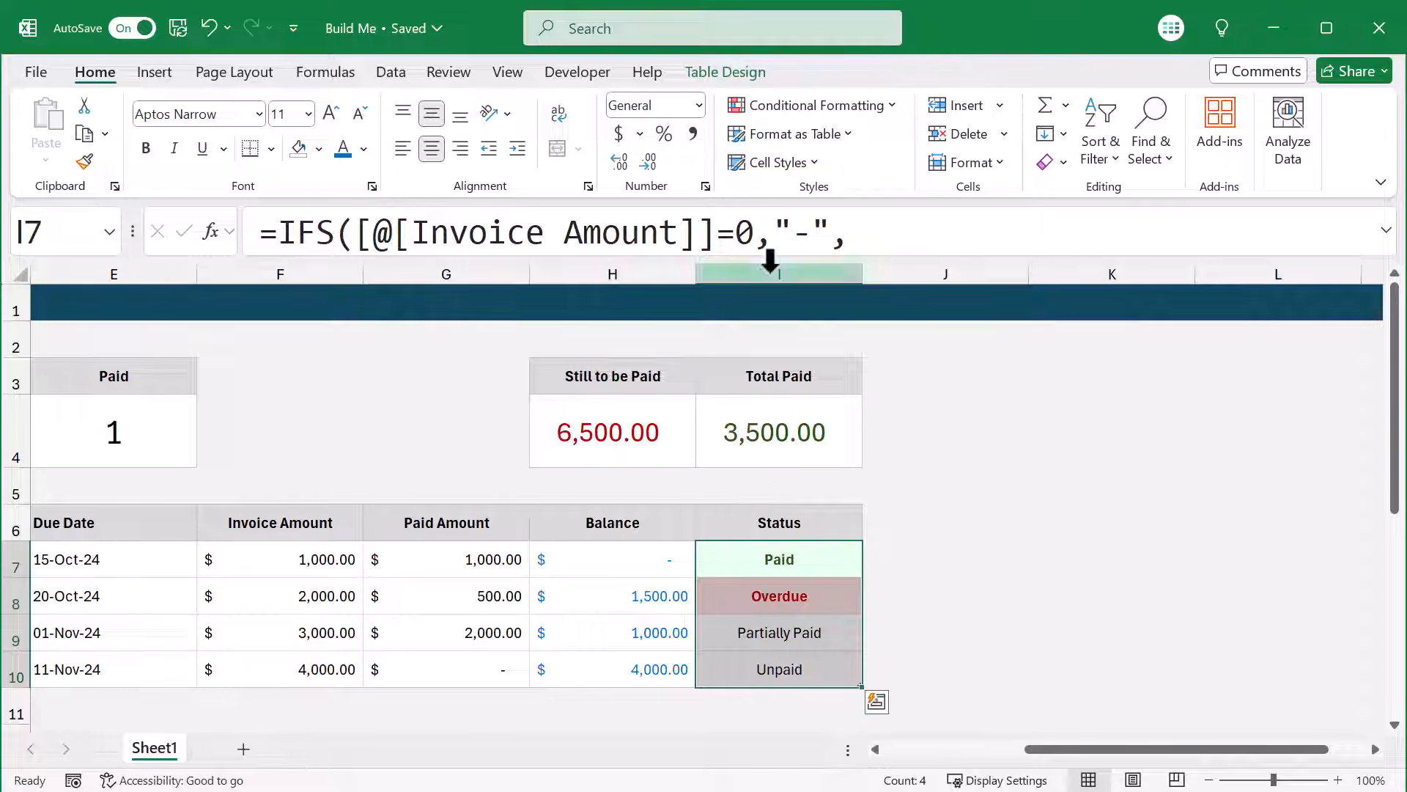
{"action": "left_click", "coordinate": [806, 106]}
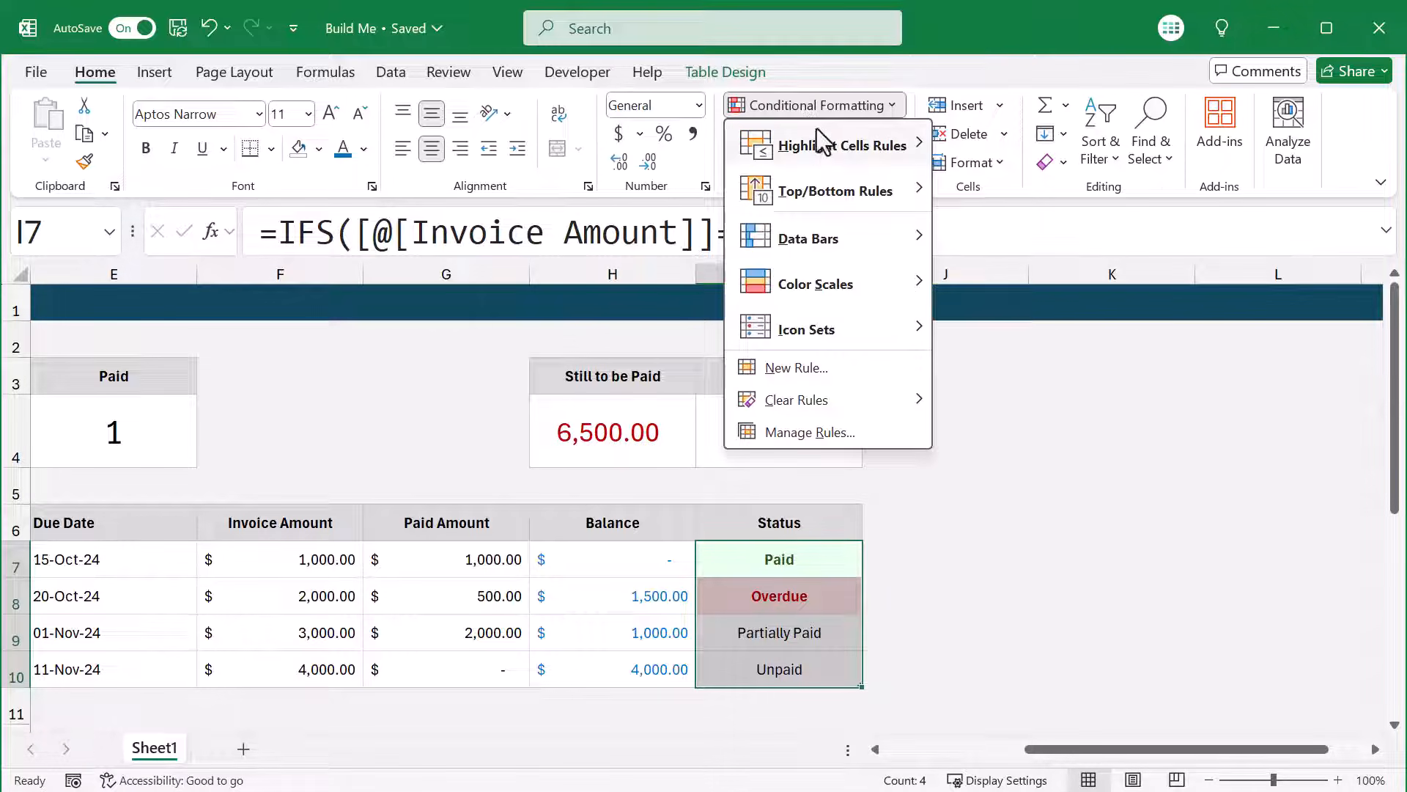
{"action": "mouse_move", "coordinate": [826, 144]}
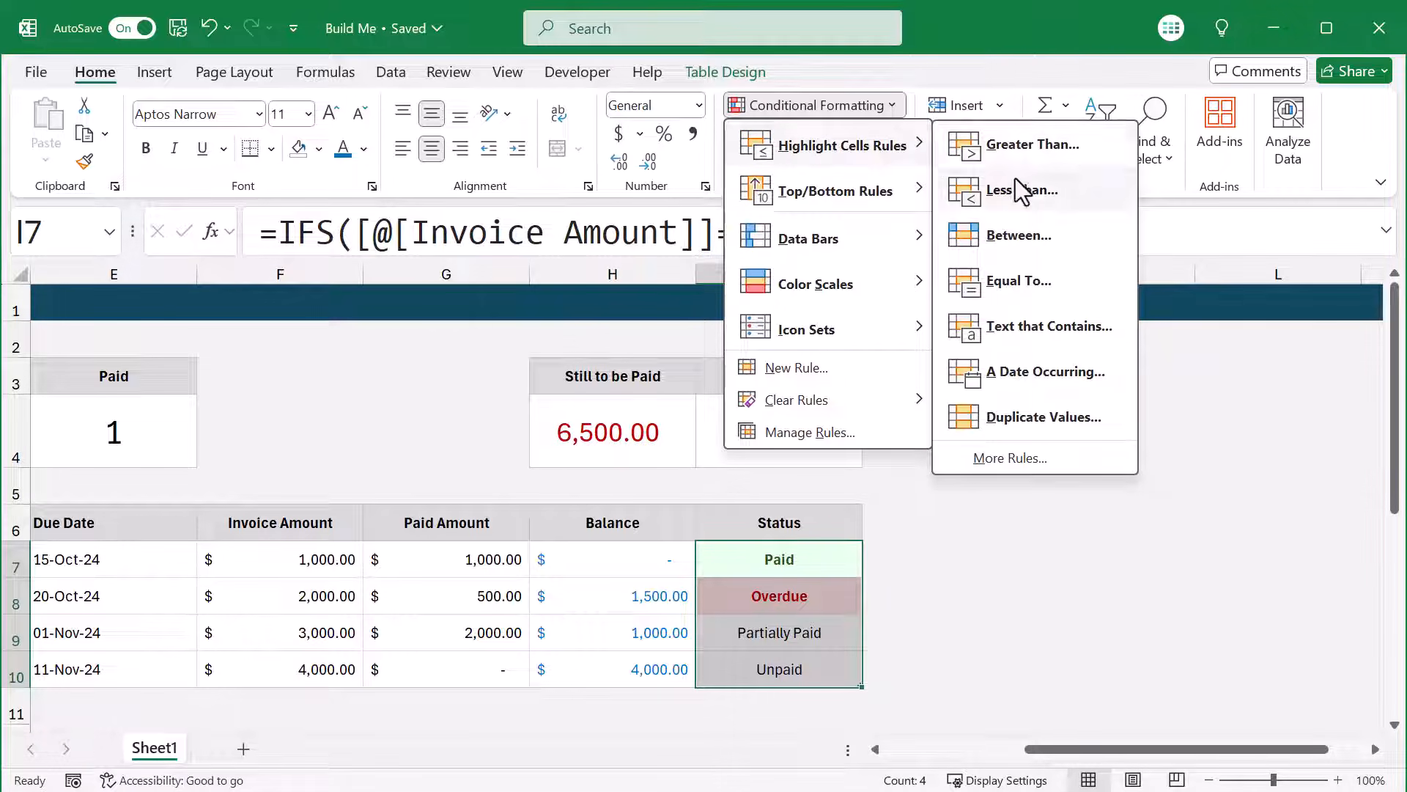
{"action": "left_click", "coordinate": [1026, 286]}
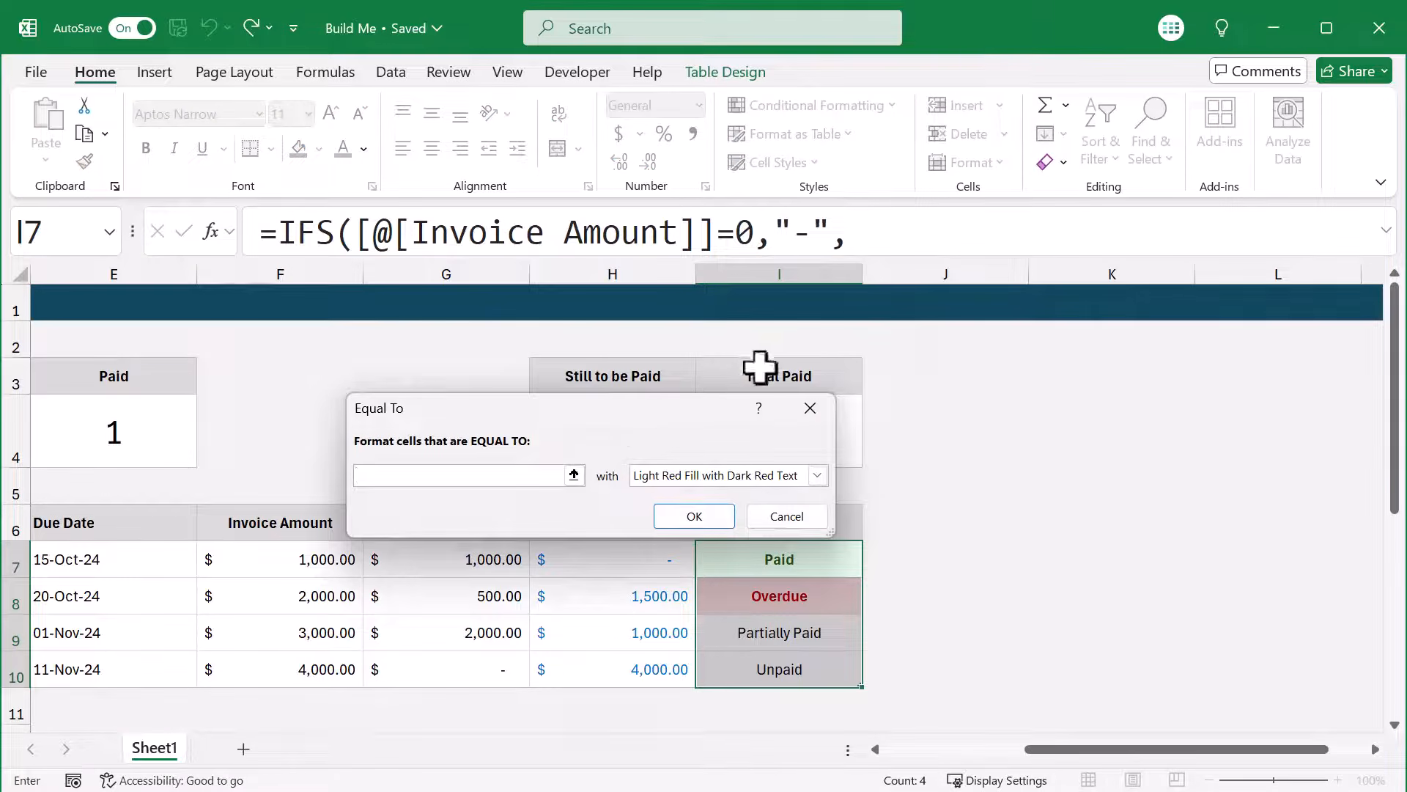
{"action": "type", "text": "Partially"}
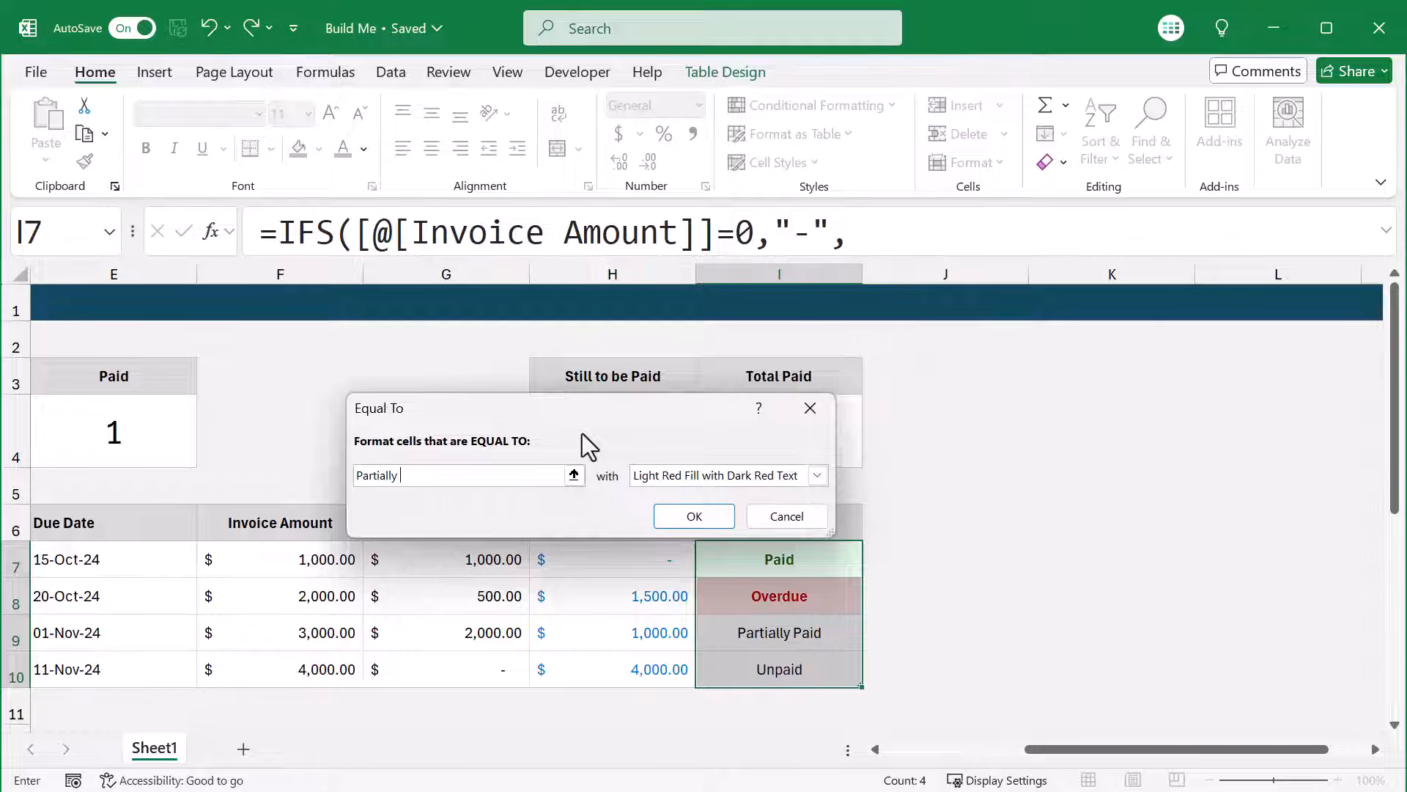
{"action": "type", "text": " Paid"}
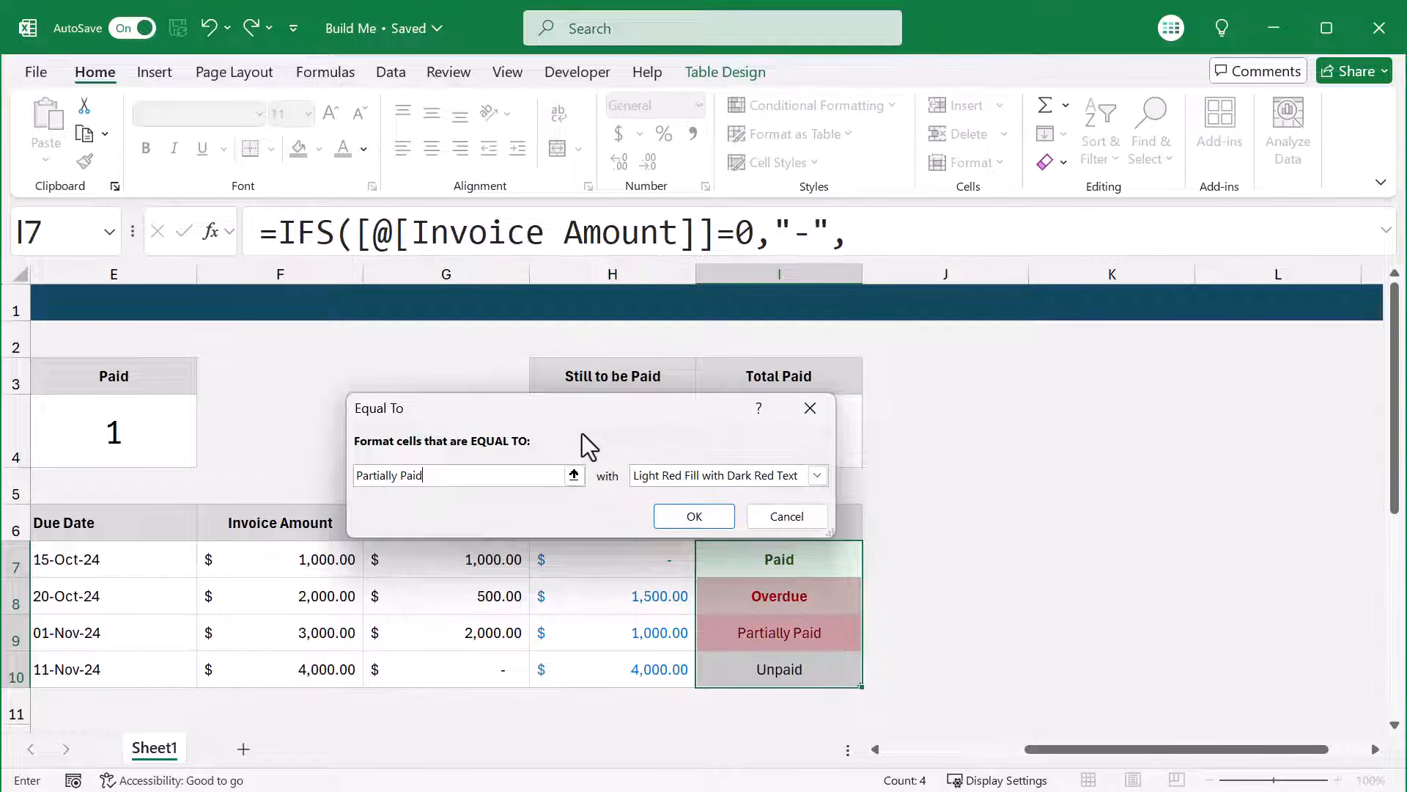
{"action": "left_click", "coordinate": [644, 475]}
{"action": "left_click", "coordinate": [649, 591]}
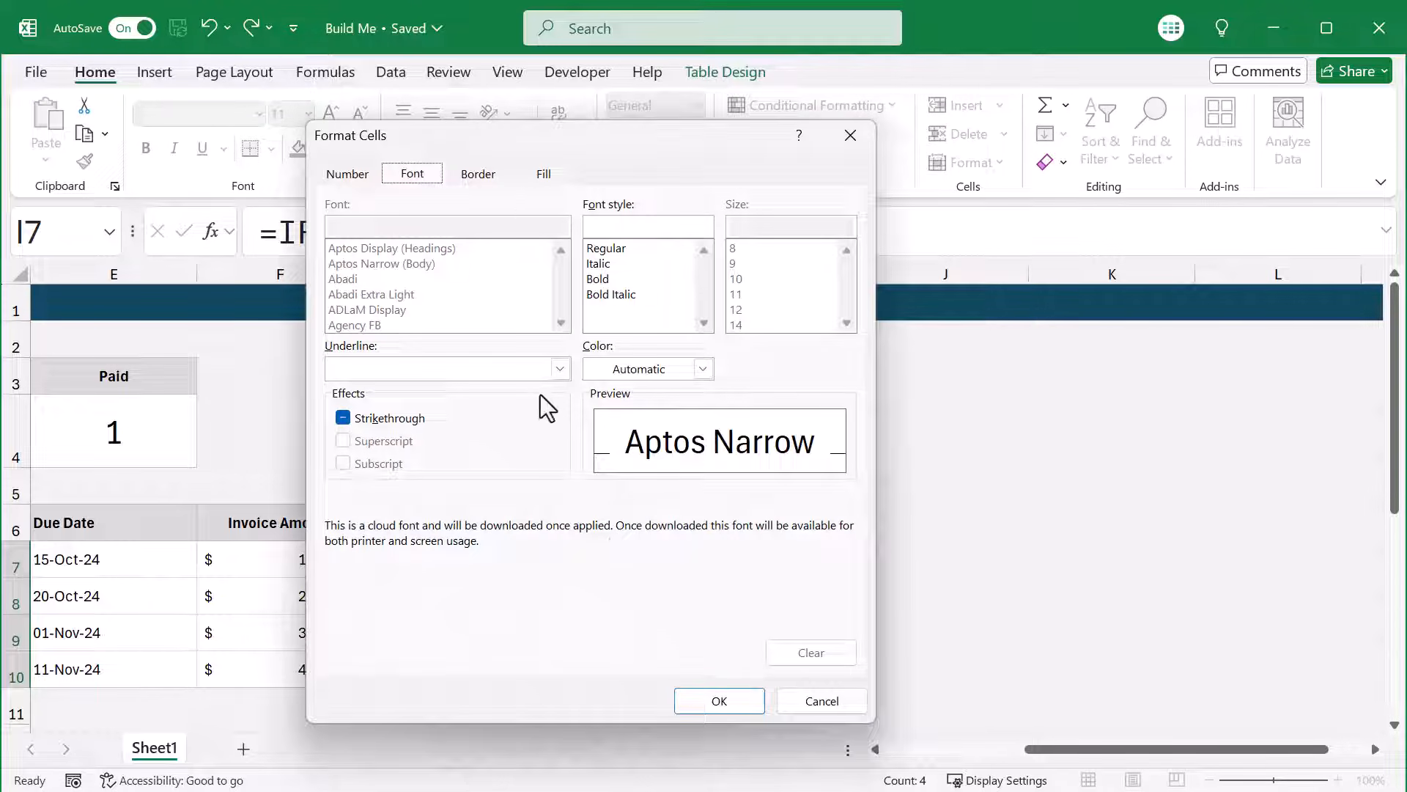
Give the Partially Paid rule's format a fill colour of hex FFFFE6 and apply the rule to the Status column.
{"action": "left_click", "coordinate": [542, 175]}
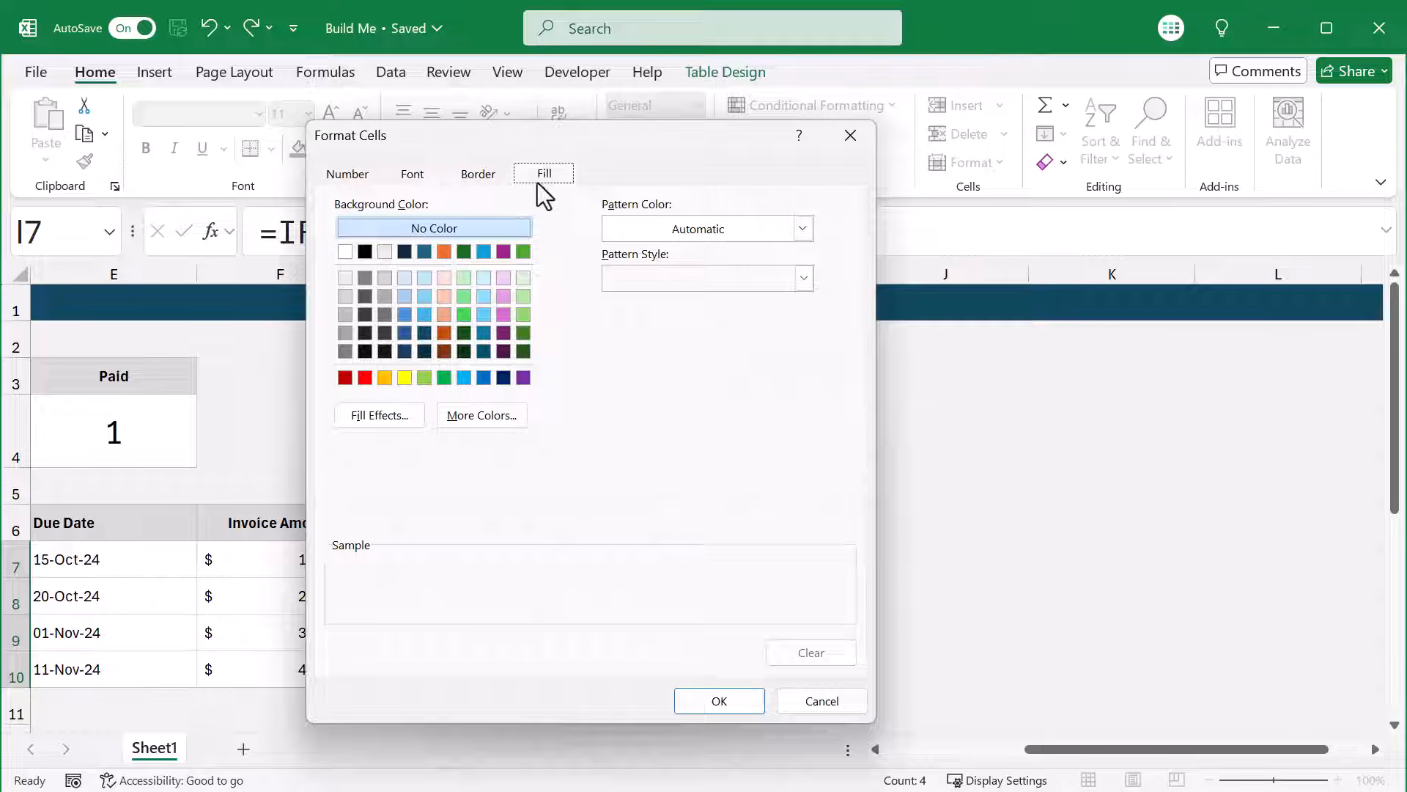
{"action": "left_click", "coordinate": [497, 420]}
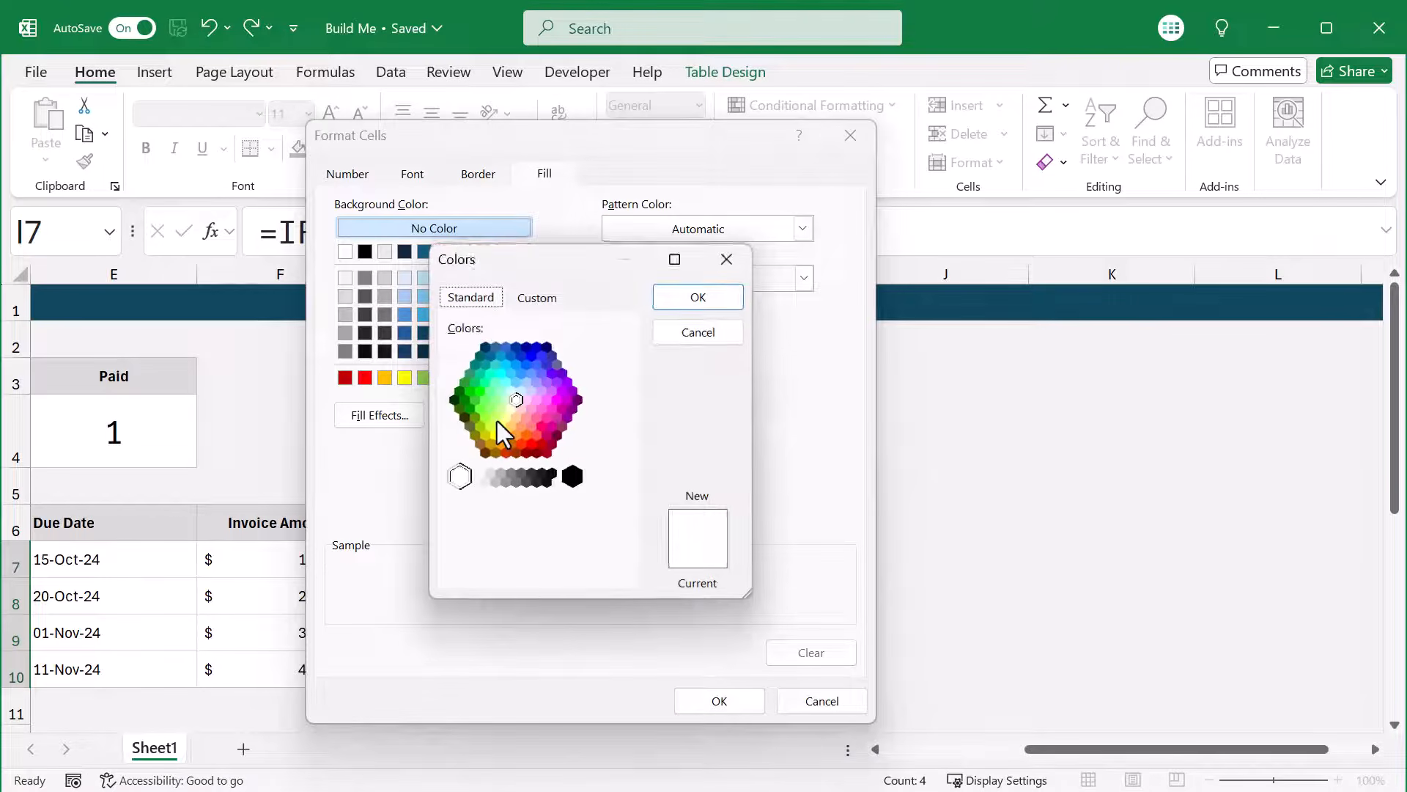
{"action": "left_click", "coordinate": [542, 300]}
{"action": "double_click", "coordinate": [550, 566]}
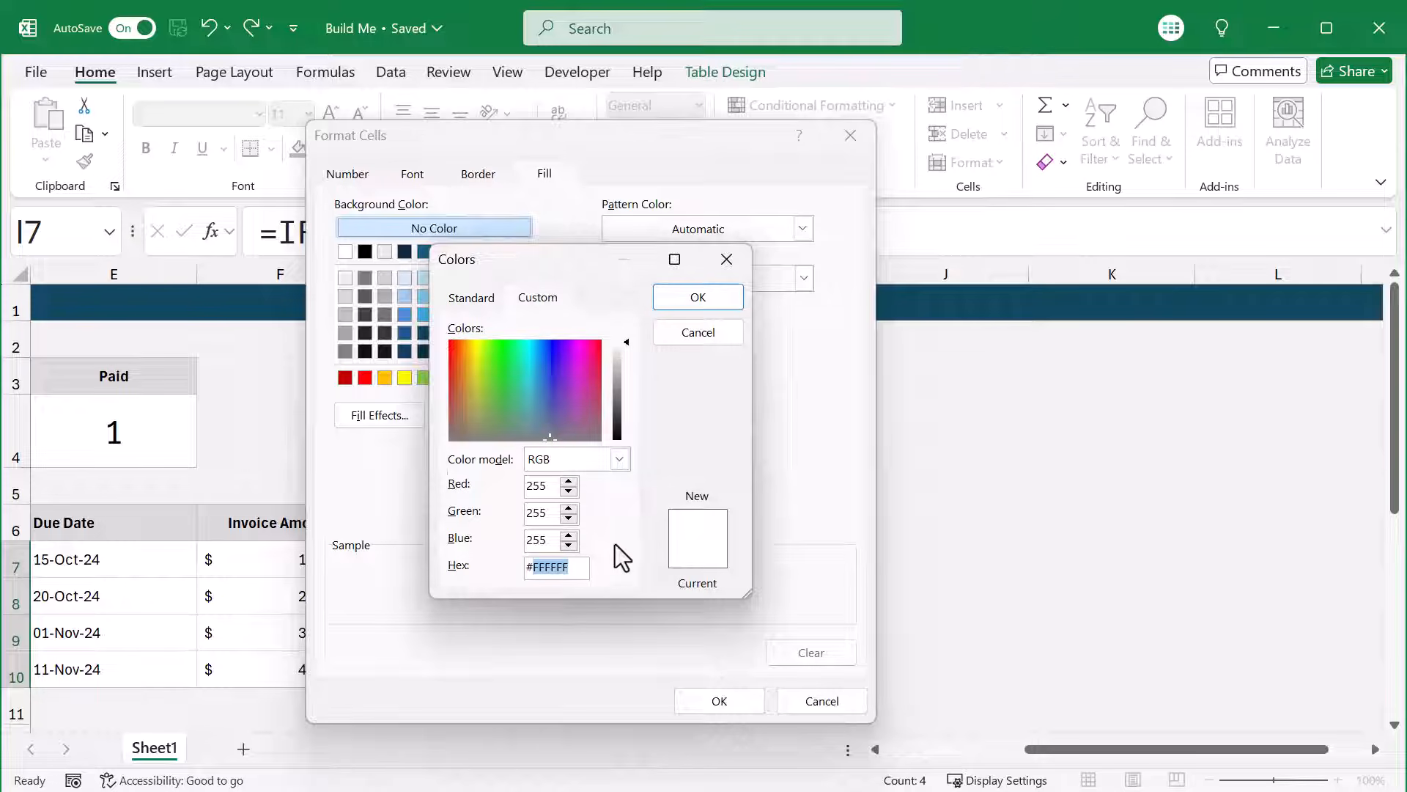
{"action": "type", "text": "FFFF"}
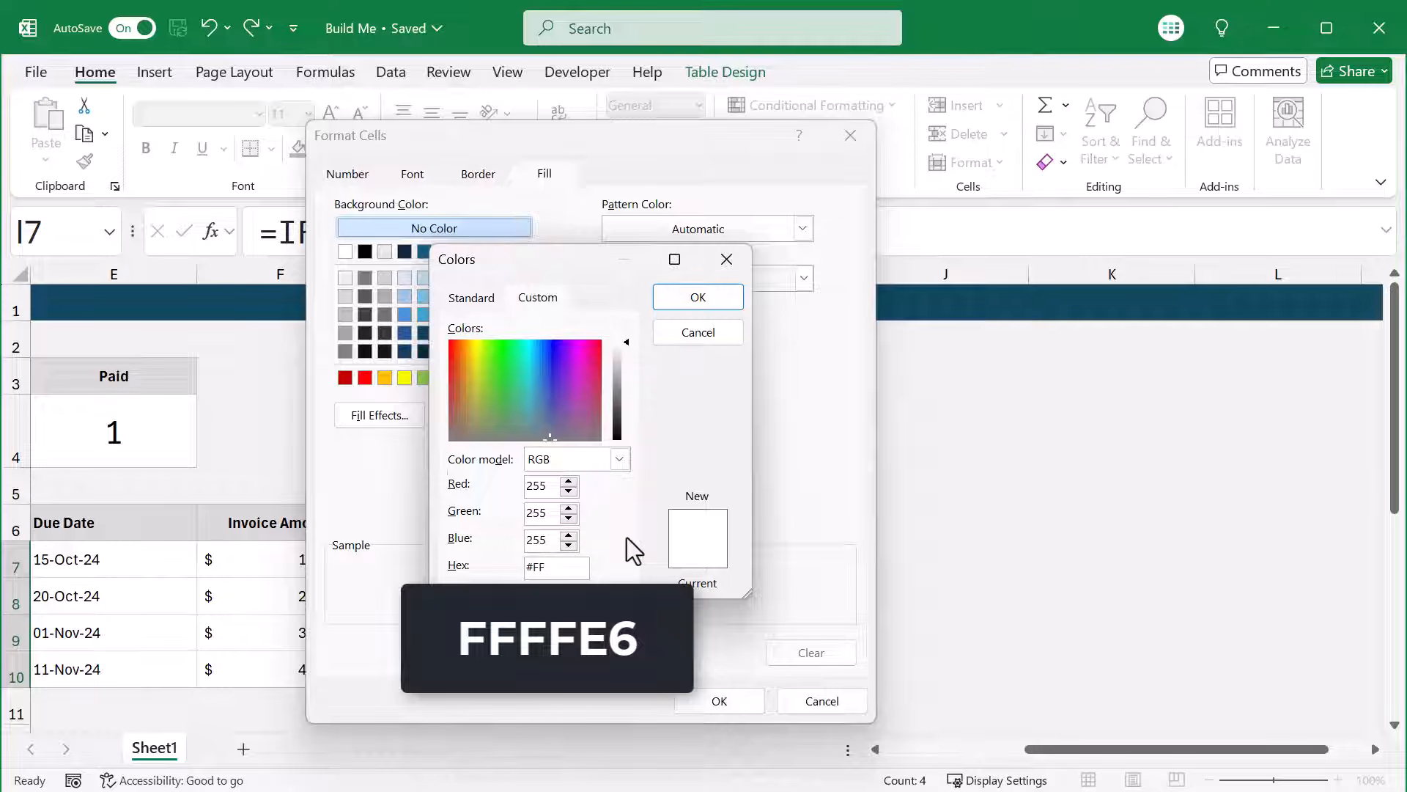
{"action": "type", "text": "E6"}
{"action": "left_click", "coordinate": [676, 300]}
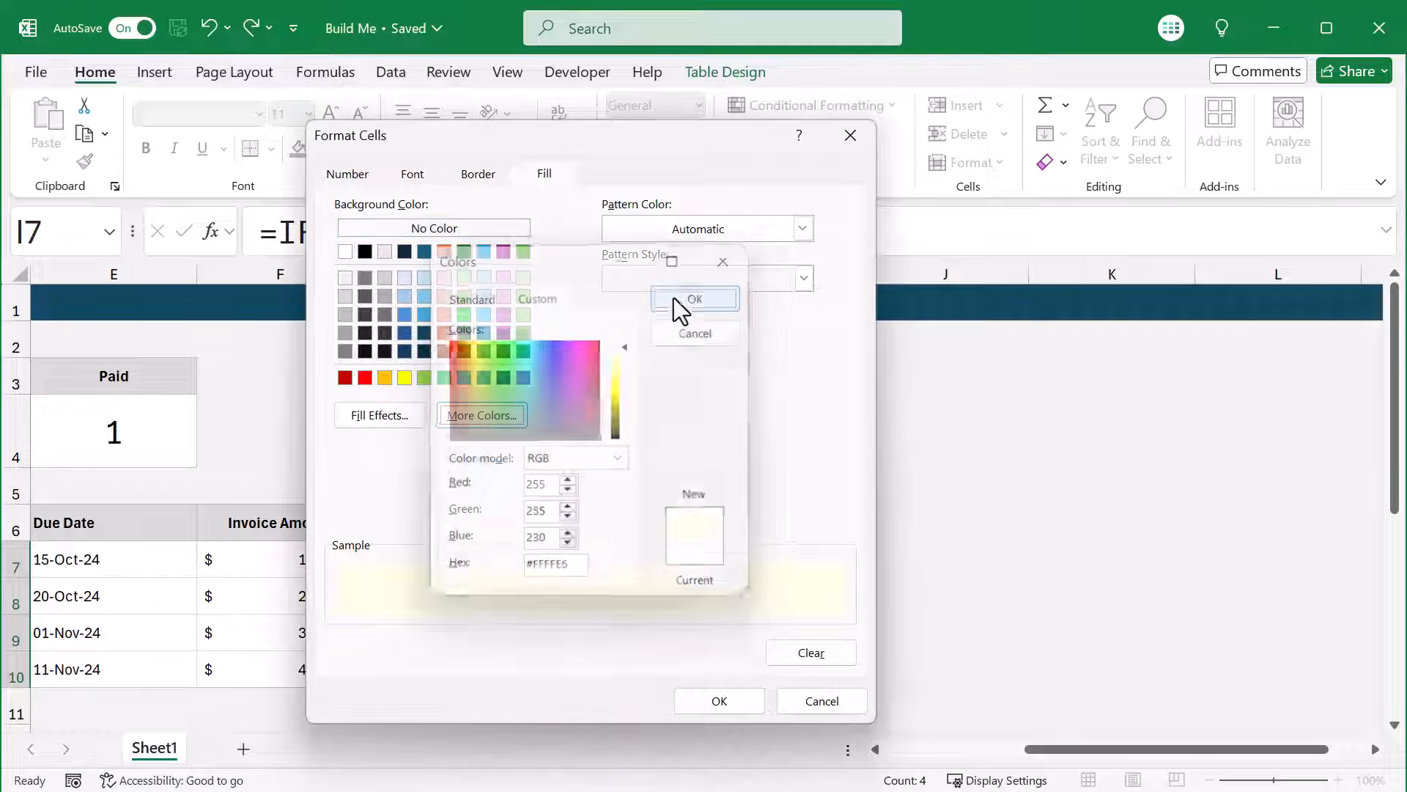
{"action": "left_click", "coordinate": [733, 697]}
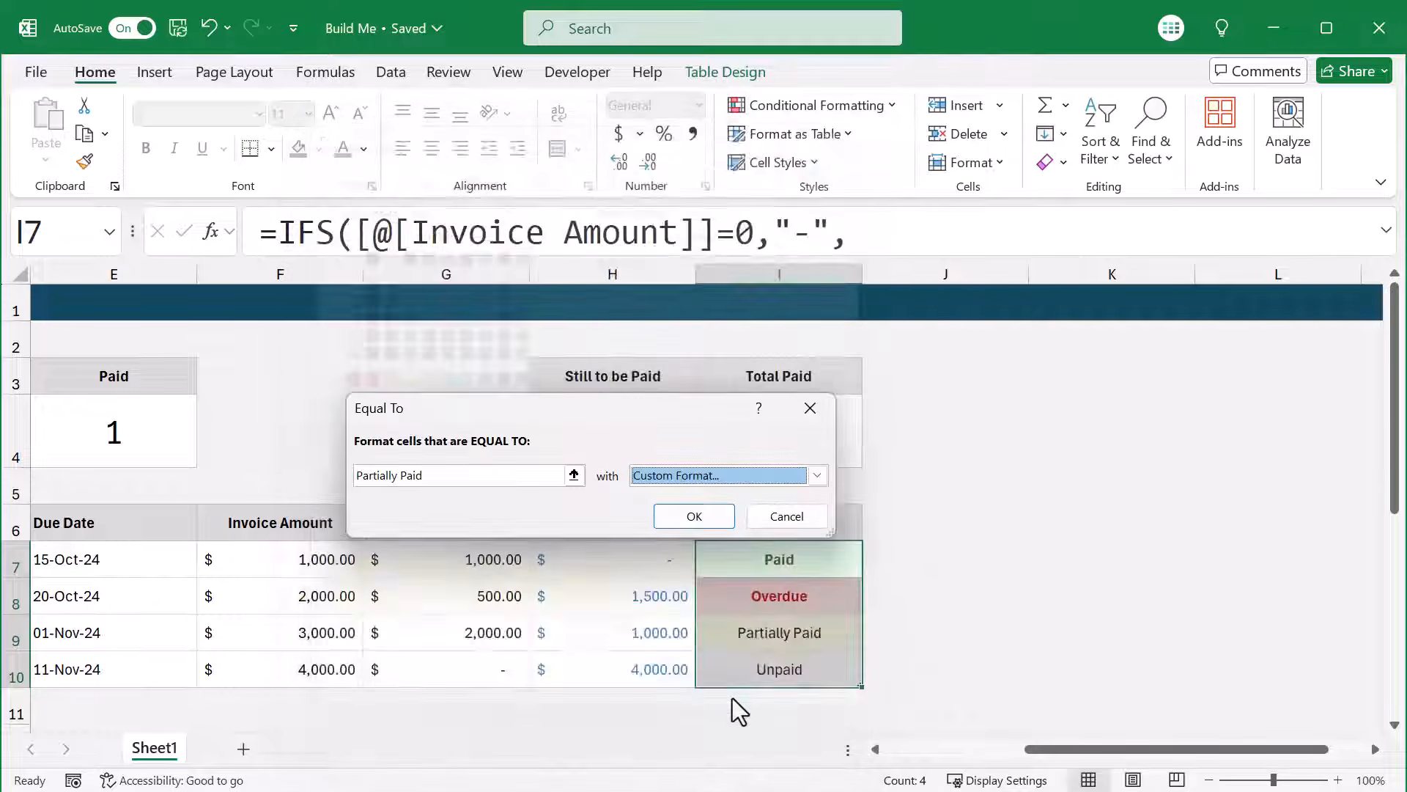
{"action": "left_click", "coordinate": [701, 519]}
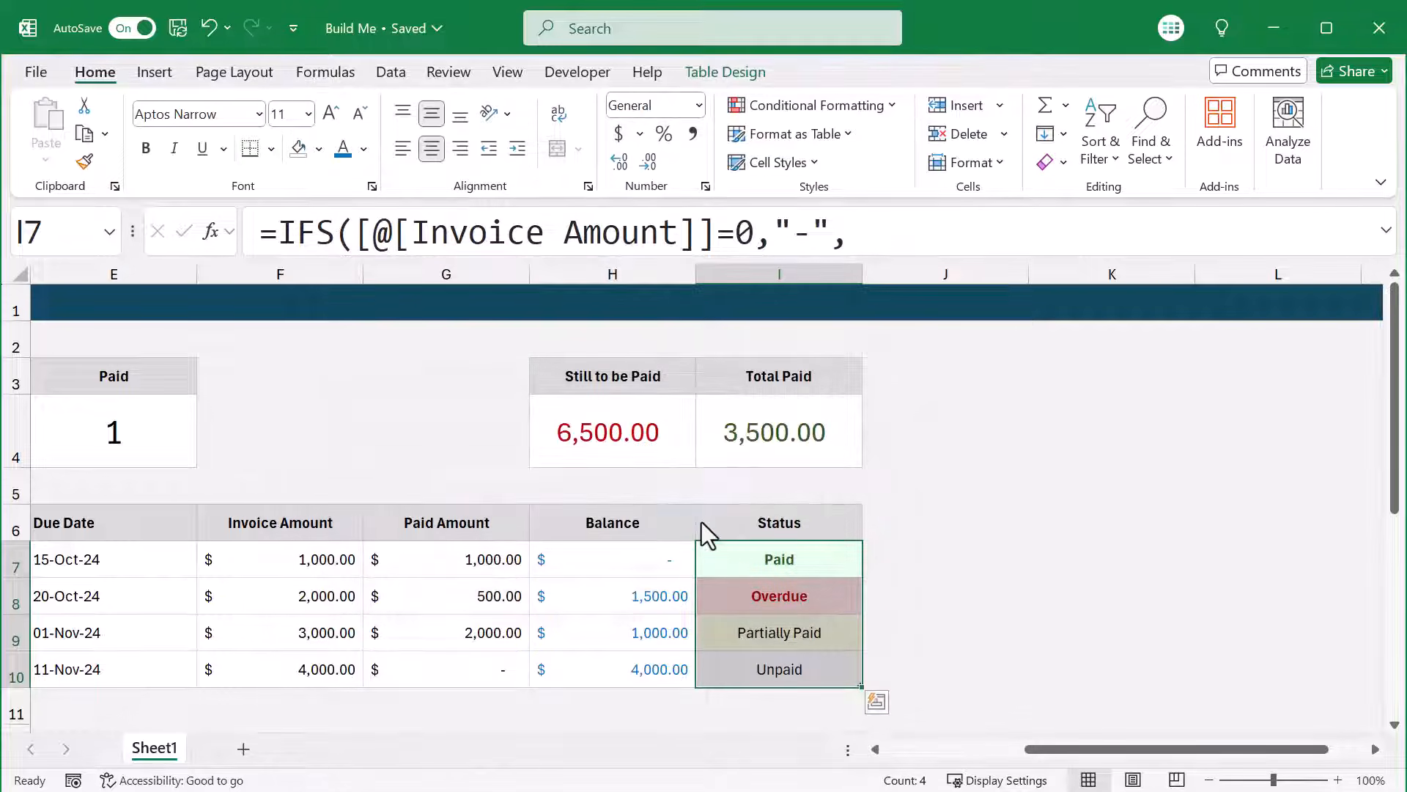
{"action": "left_click", "coordinate": [1067, 606]}
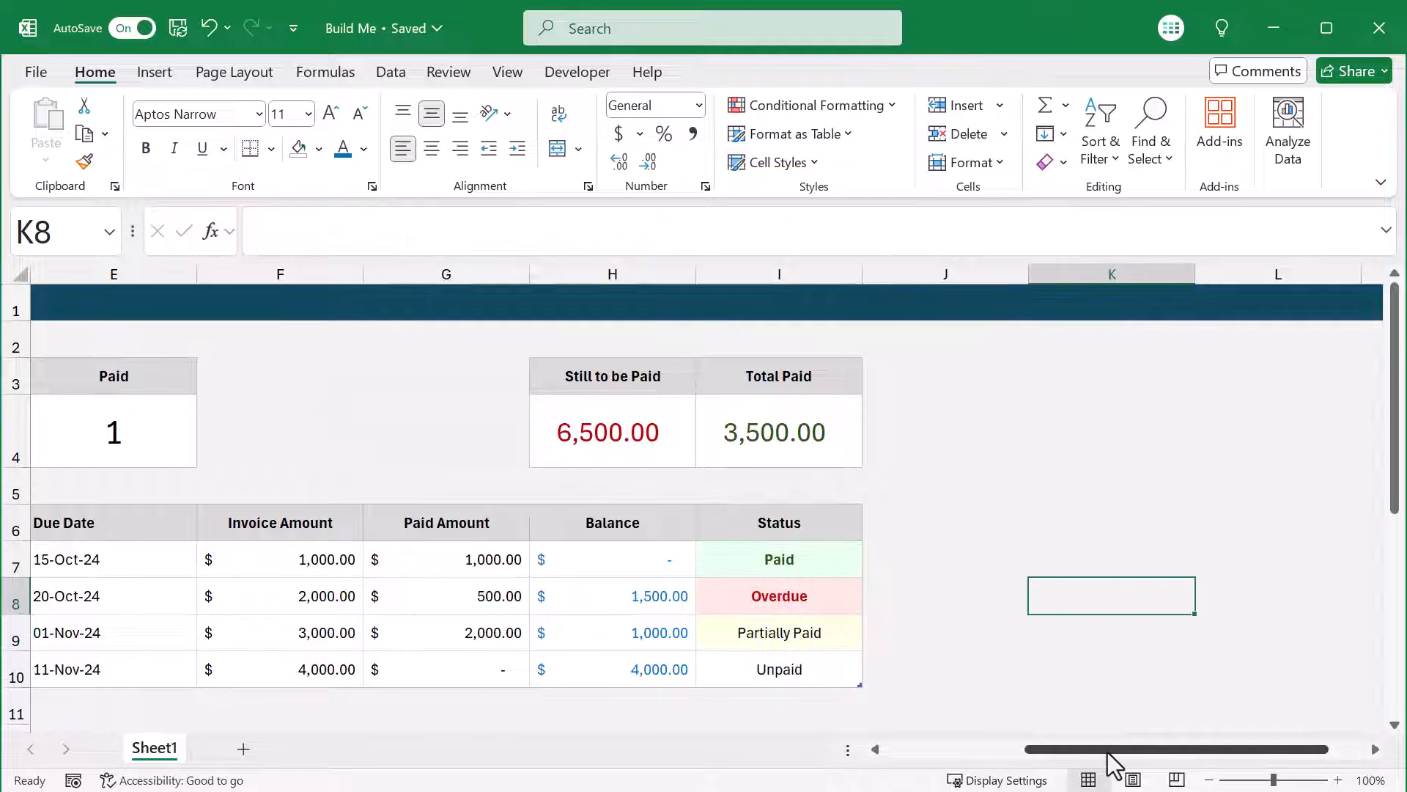
Extend the invoice table down to row 14 to add empty rows for further invoices.
{"action": "left_click_drag", "start_coordinate": [1106, 750], "coordinate": [1014, 722]}
{"action": "left_click", "coordinate": [1288, 587]}
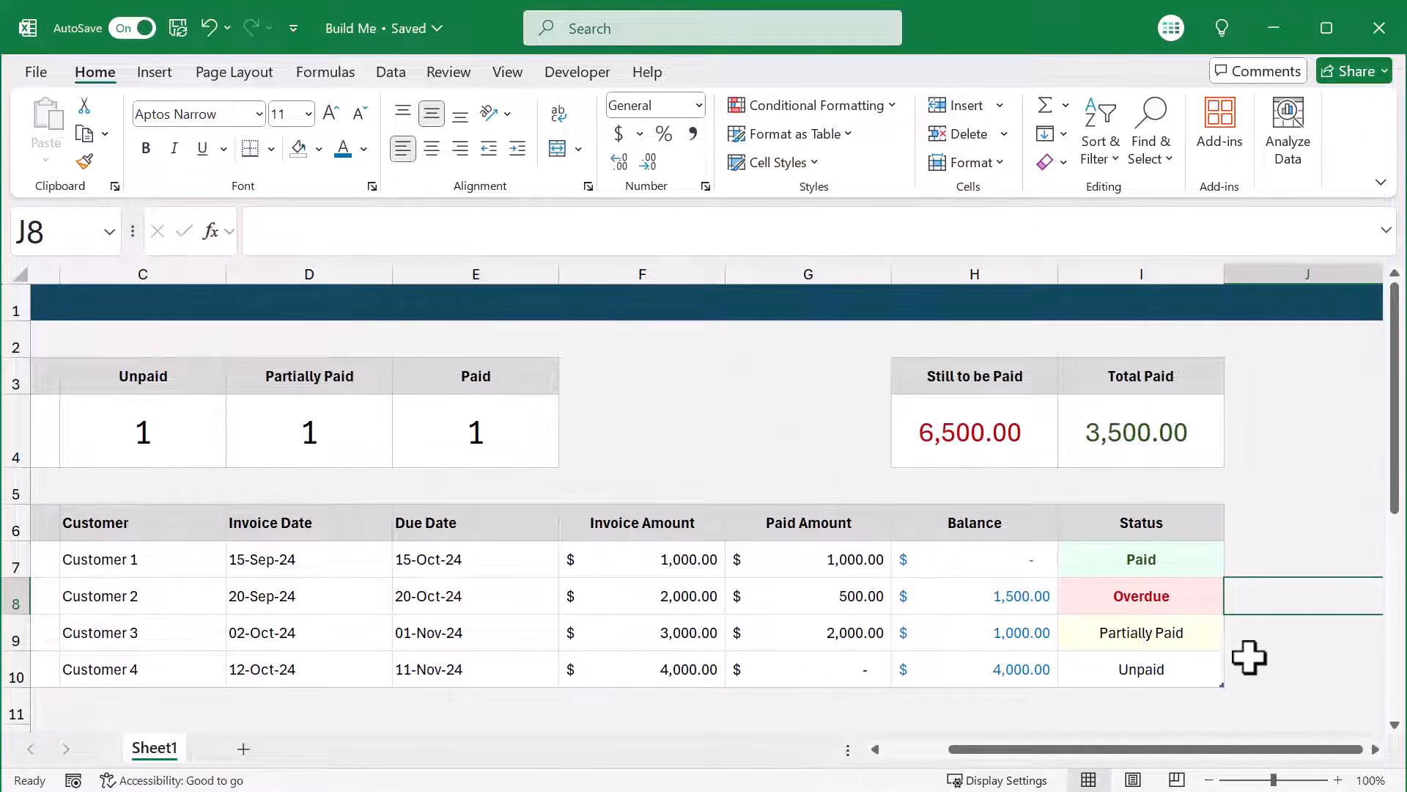
{"action": "mouse_move", "coordinate": [1223, 685]}
{"action": "left_mouse_down"}
{"action": "mouse_move", "coordinate": [1222, 754]}
{"action": "mouse_move", "coordinate": [1223, 707]}
{"action": "left_mouse_up"}
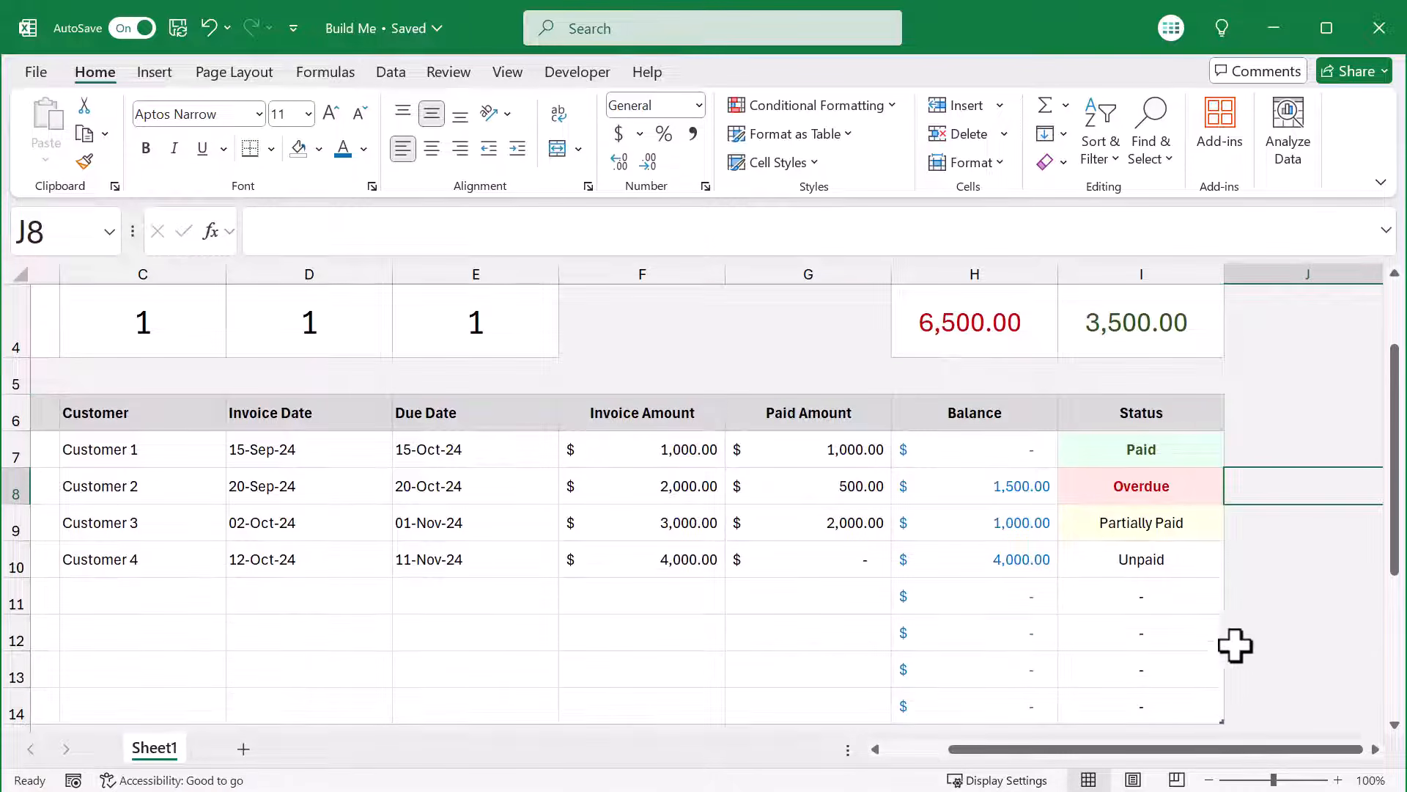
{"action": "left_click_drag", "start_coordinate": [1273, 746], "coordinate": [1165, 743]}
{"action": "scroll", "coordinate": [653, 603], "scroll_direction": "up", "scroll_amount": 1}
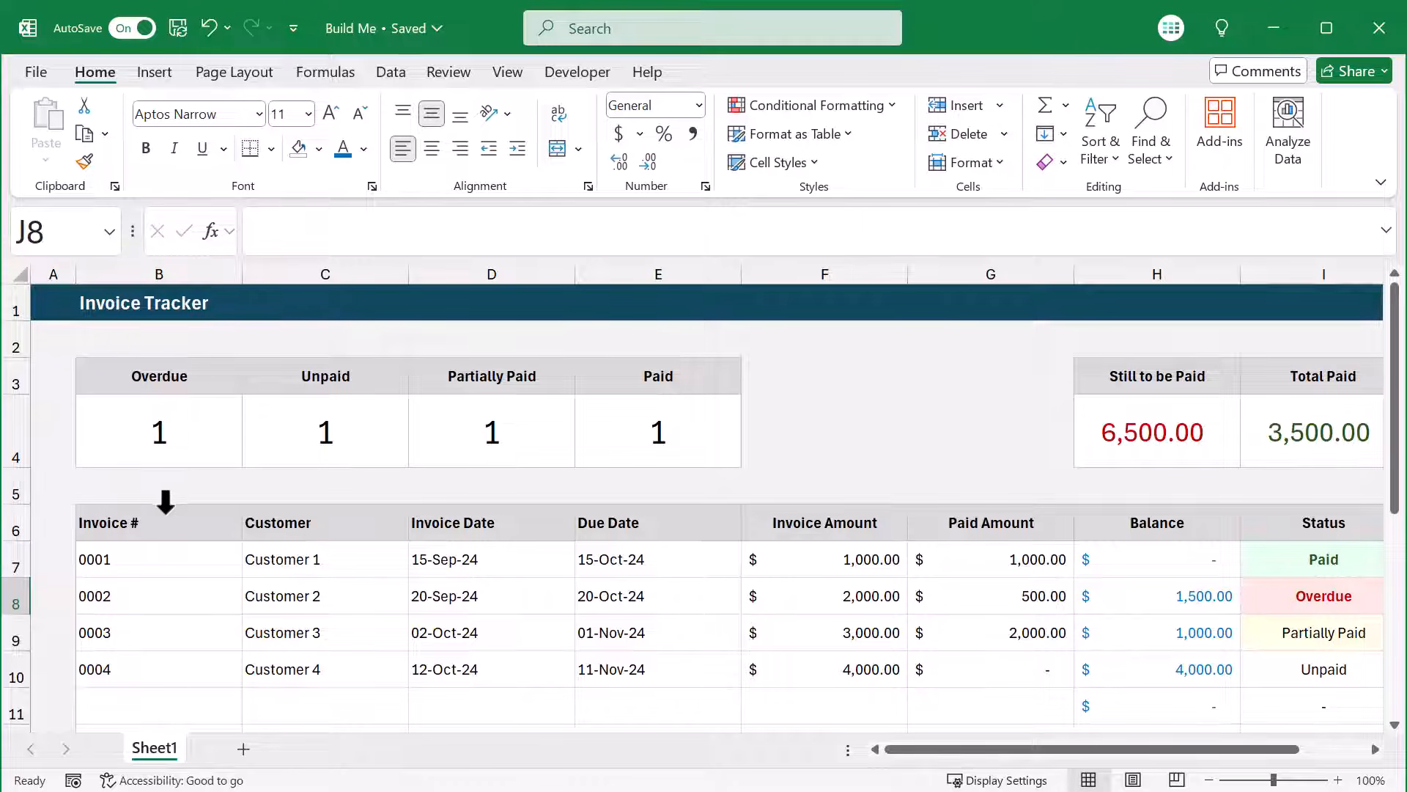
Freeze the panes at cell A7 so rows 1 to 6 stay fixed above the invoice entries.
{"action": "left_click", "coordinate": [61, 559]}
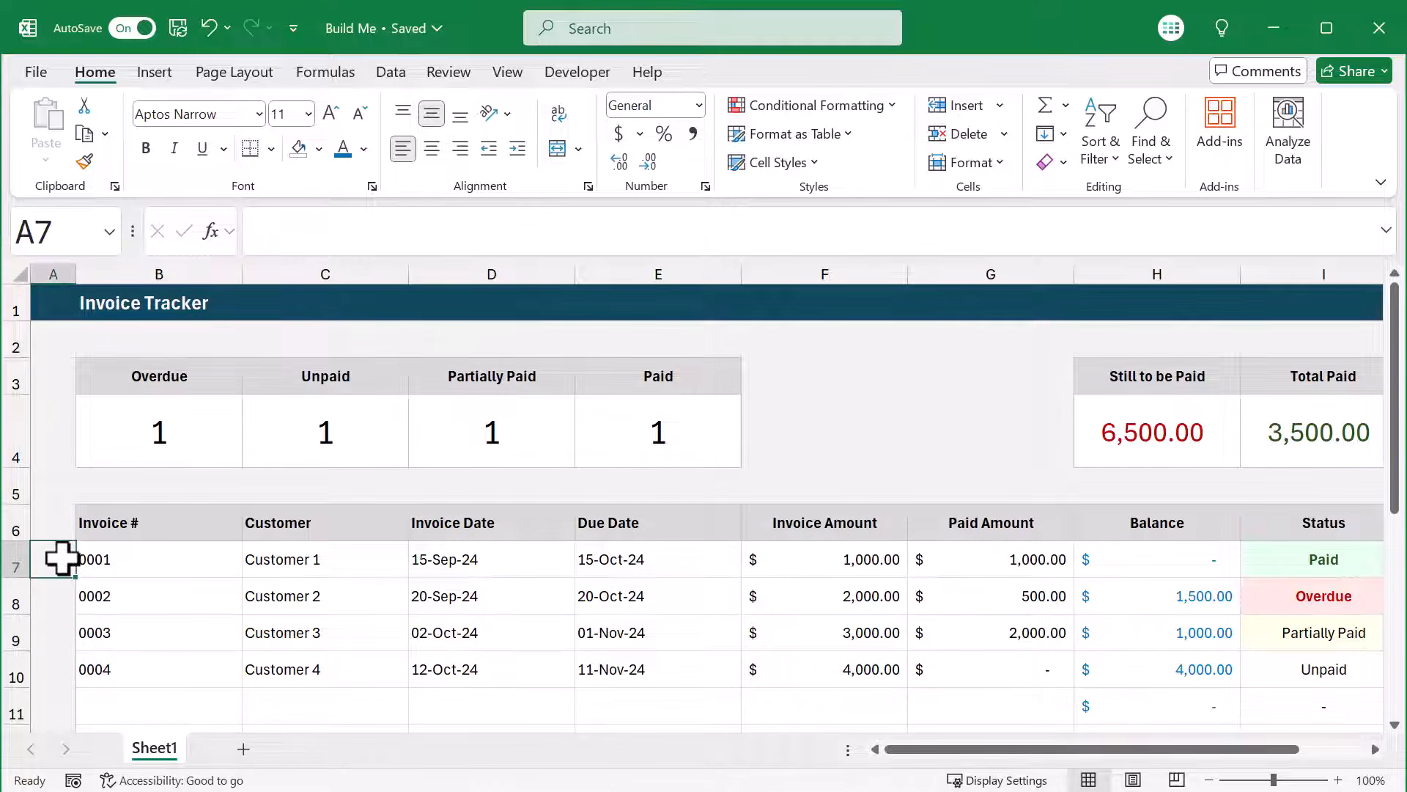
{"action": "left_click", "coordinate": [509, 74]}
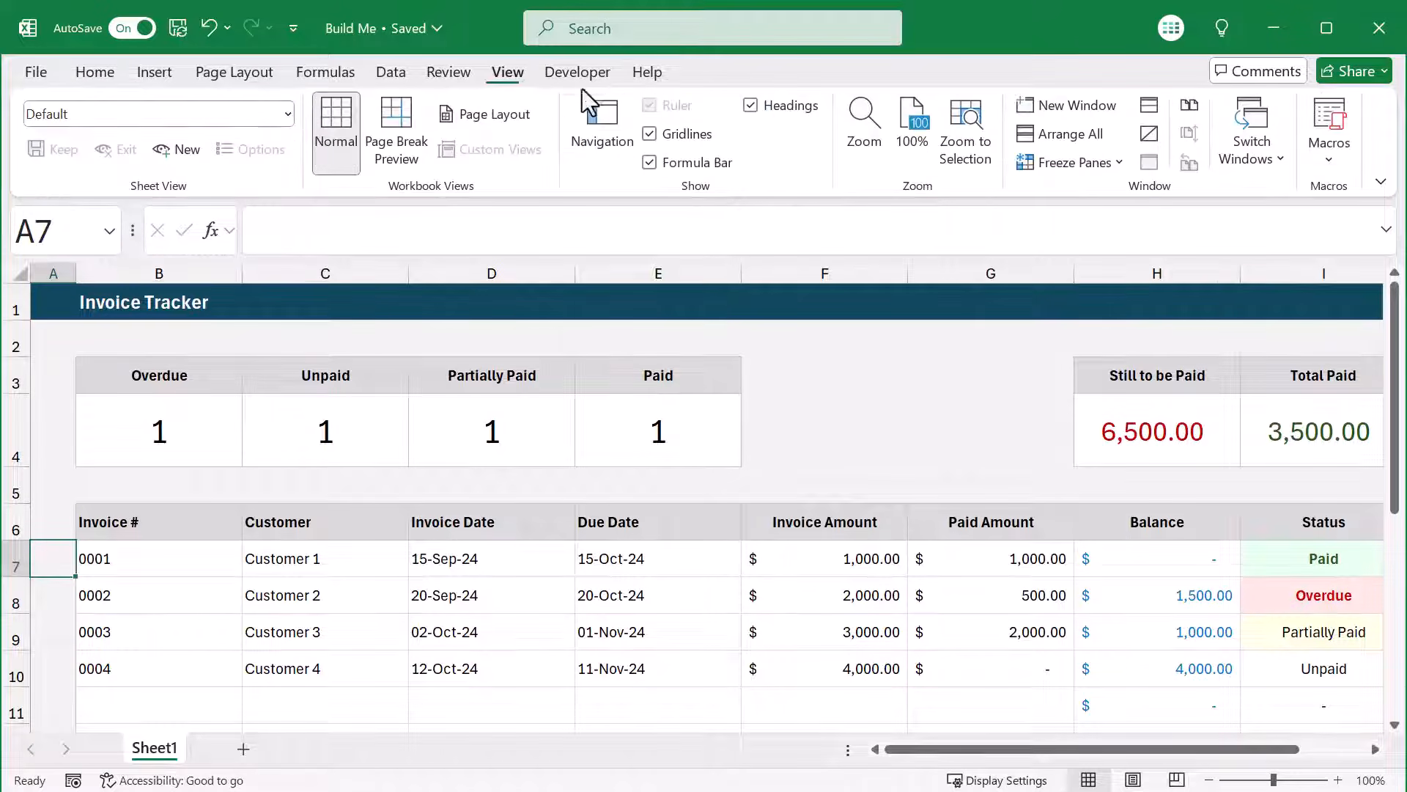
{"action": "left_click", "coordinate": [1070, 163]}
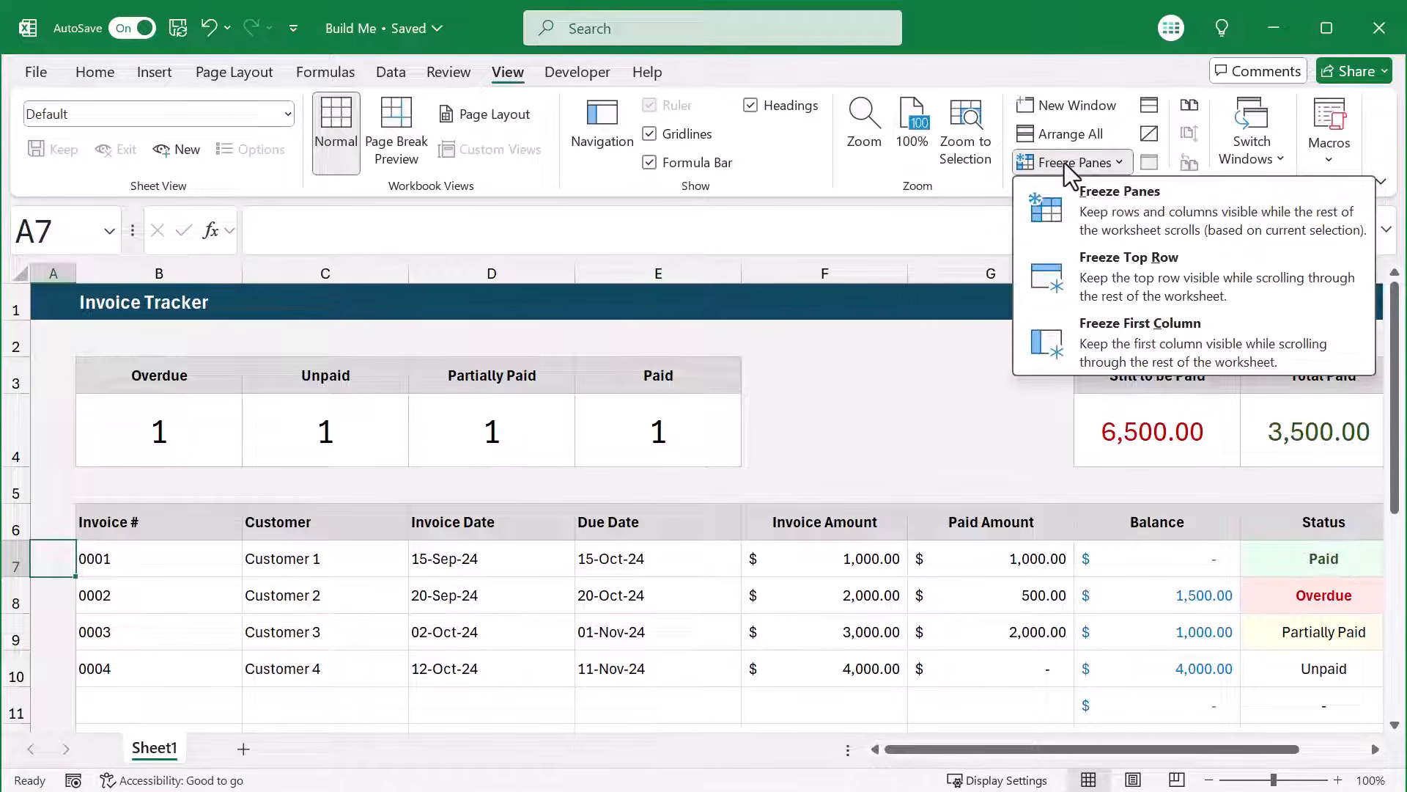
{"action": "left_click", "coordinate": [1090, 210]}
{"action": "left_click", "coordinate": [804, 473]}
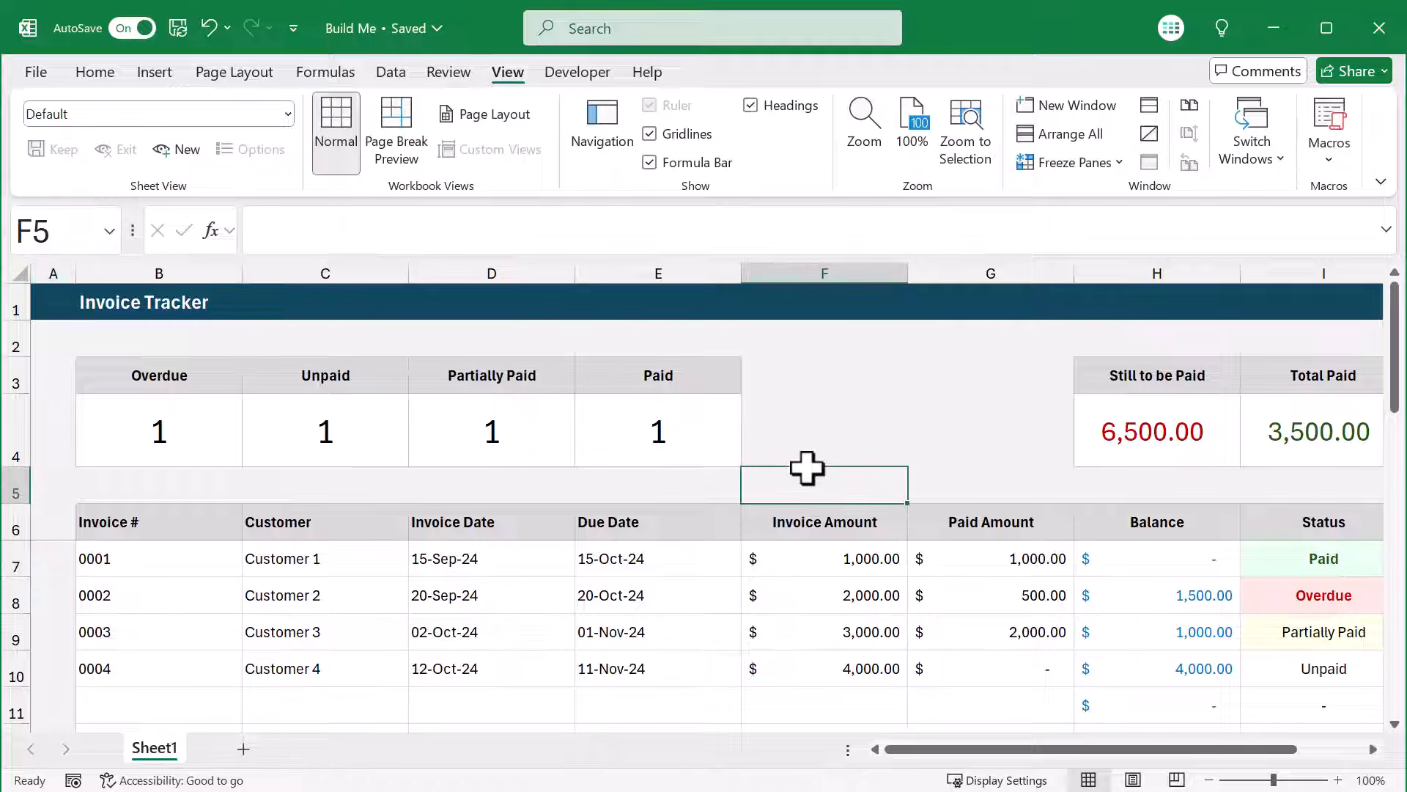
Check how the frozen title, summary and header rows behave against the scrolling rows, and view the whole tracker at 70% zoom.
{"action": "scroll", "coordinate": [917, 415], "scroll_direction": "down", "scroll_amount": 1}
{"action": "scroll", "coordinate": [917, 415], "scroll_direction": "down", "scroll_amount": 3}
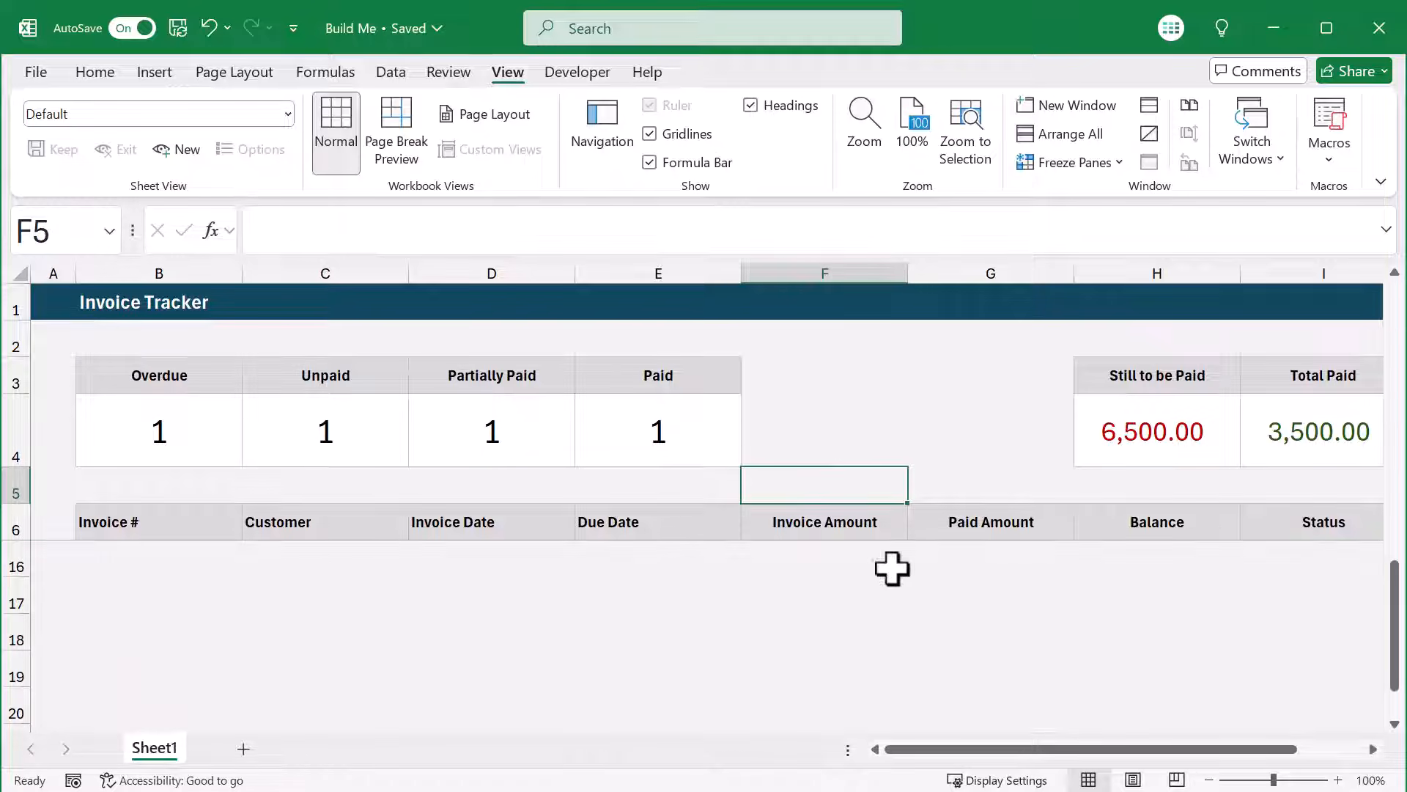
{"action": "scroll", "coordinate": [874, 639], "scroll_direction": "up", "scroll_amount": 2}
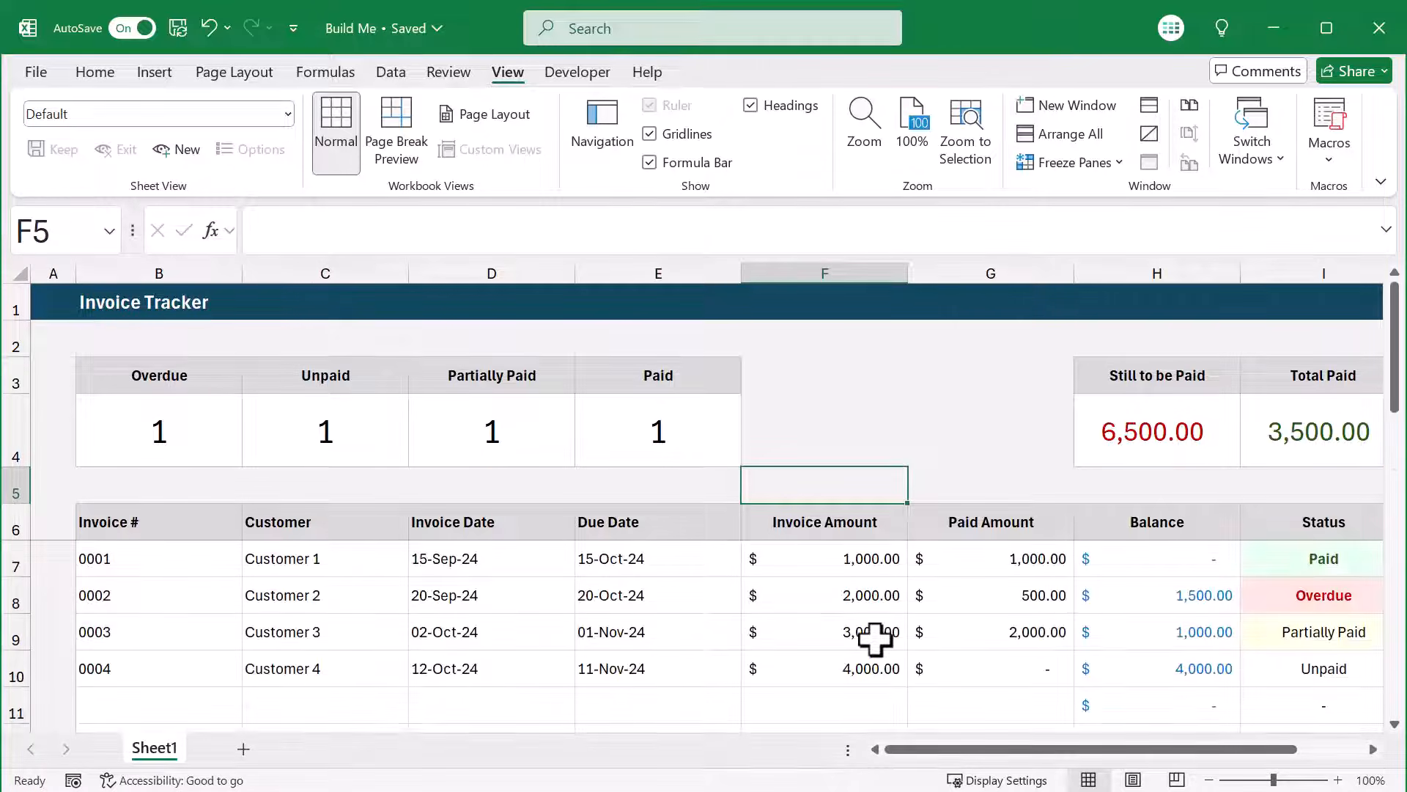
{"action": "scroll", "coordinate": [876, 615], "scroll_direction": "down", "scroll_amount": 2}
{"action": "scroll", "coordinate": [876, 615], "scroll_direction": "down", "scroll_amount": 1}
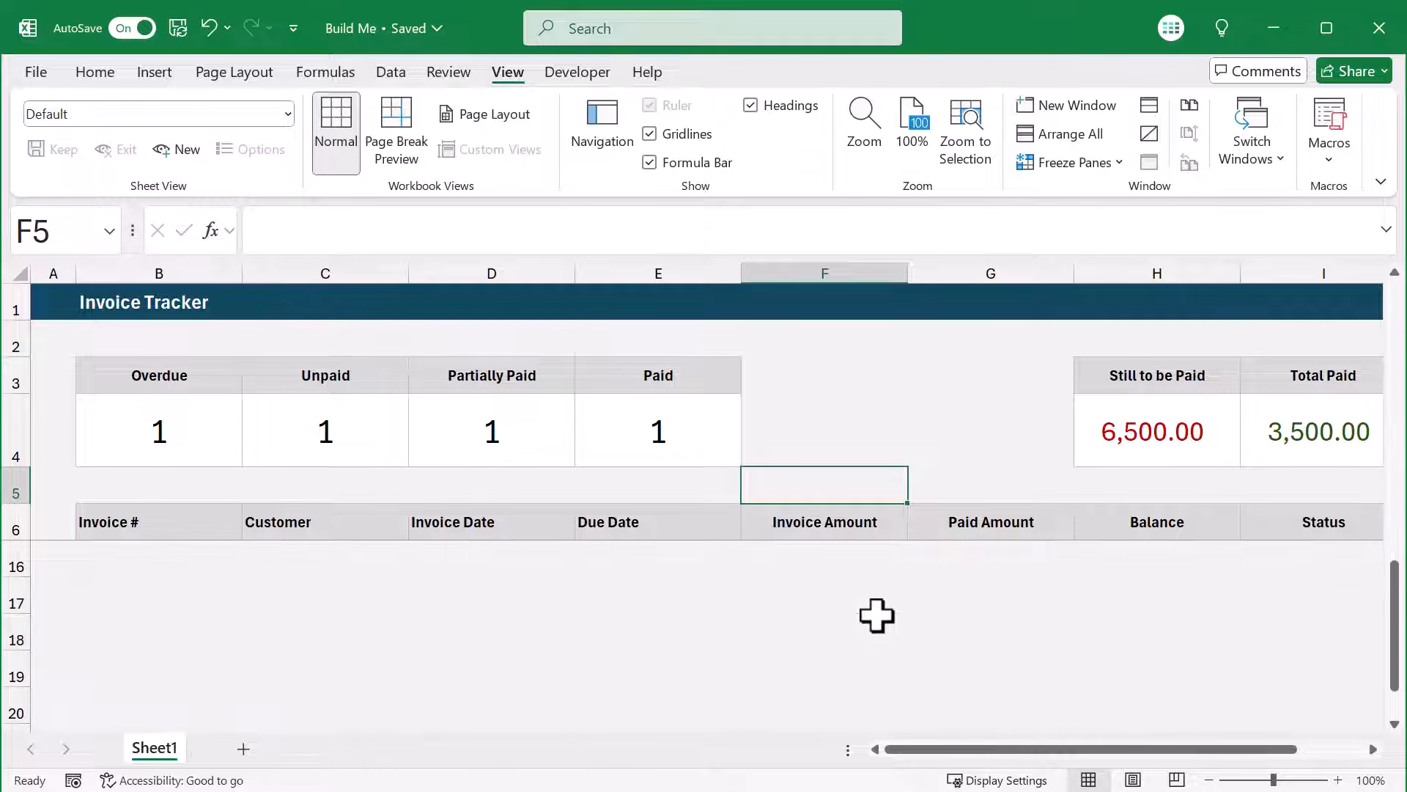
{"action": "scroll", "coordinate": [876, 615], "scroll_direction": "up", "scroll_amount": 3}
{"action": "left_click", "coordinate": [886, 396]}
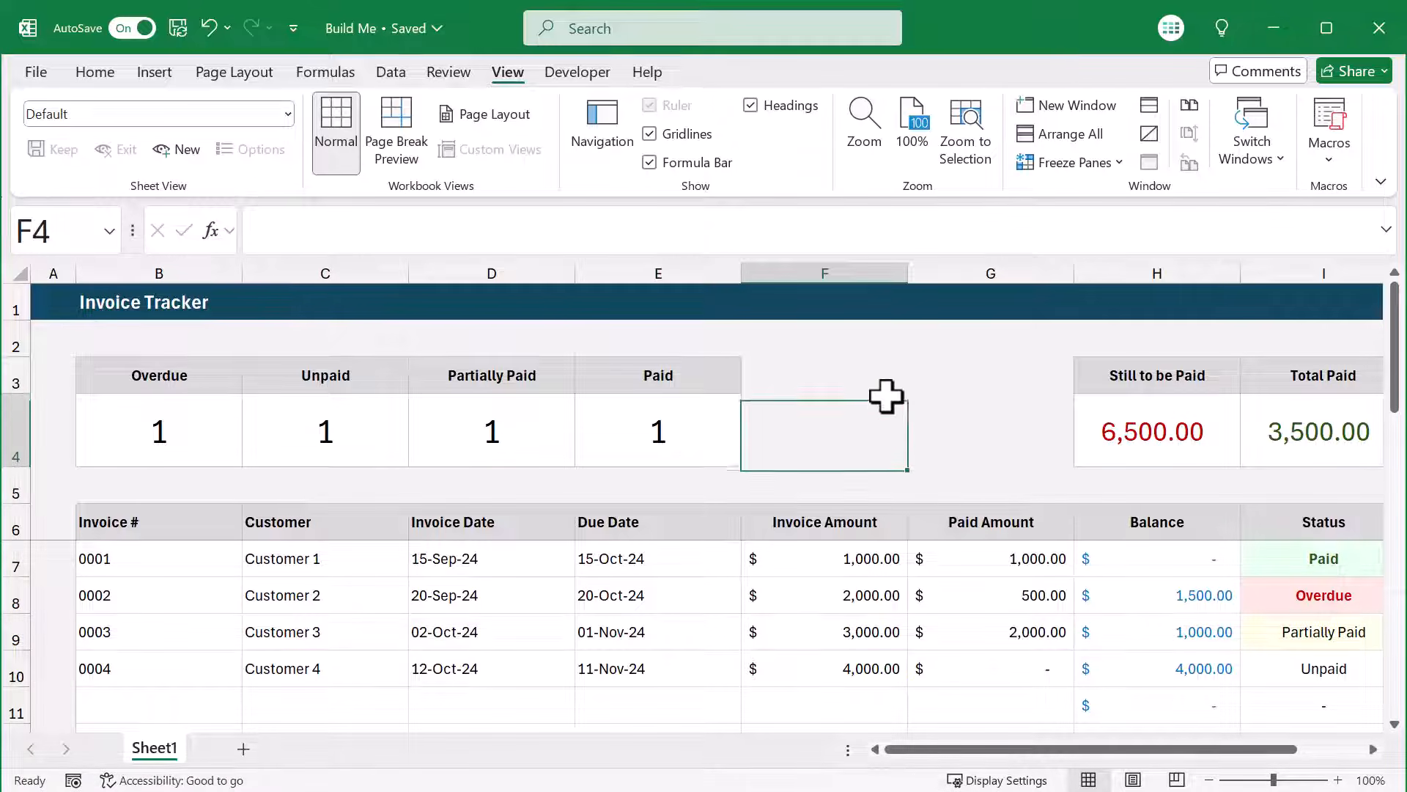
{"action": "scroll", "coordinate": [868, 418], "scroll_direction": "down", "scroll_amount": 2, "text": "ctrl"}
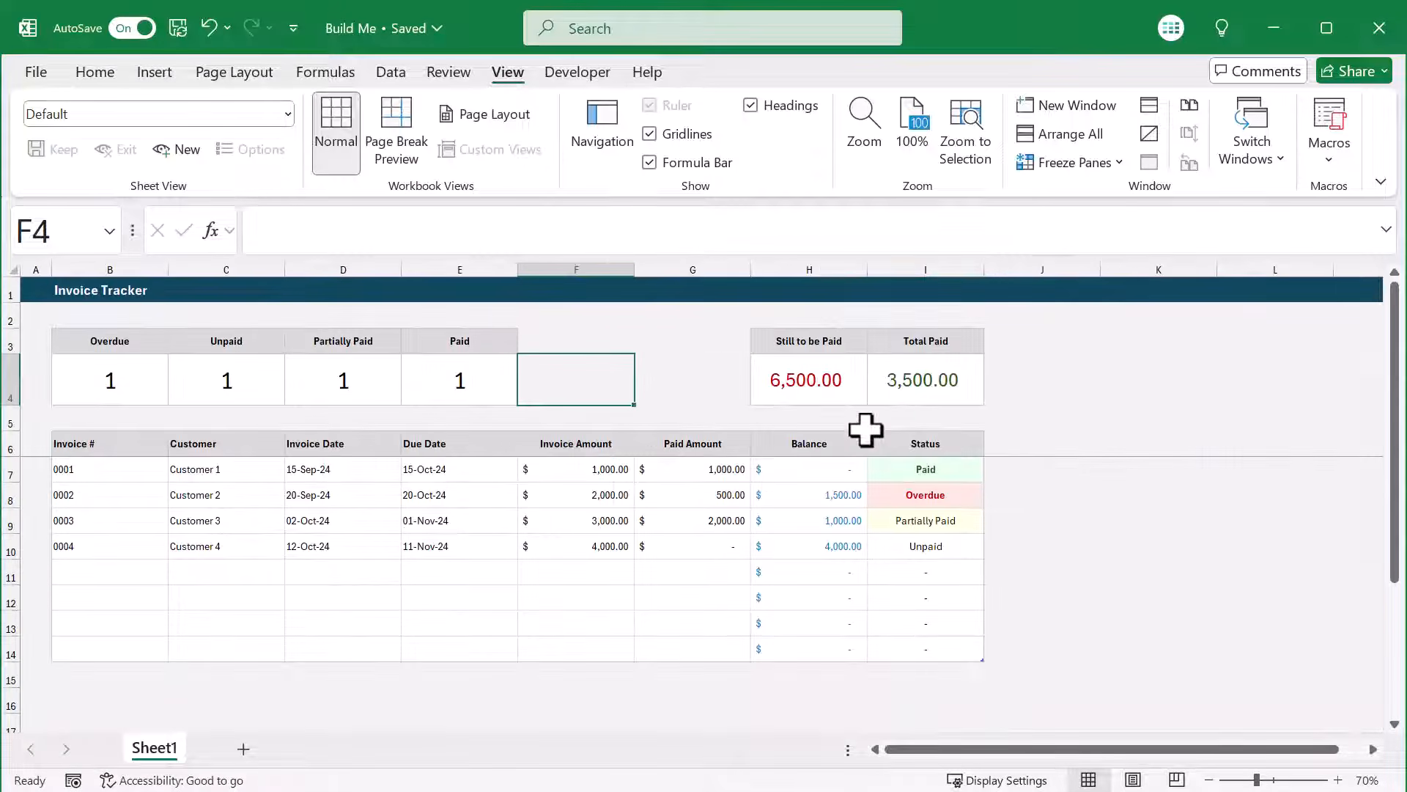
{"action": "left_click", "coordinate": [1090, 497]}
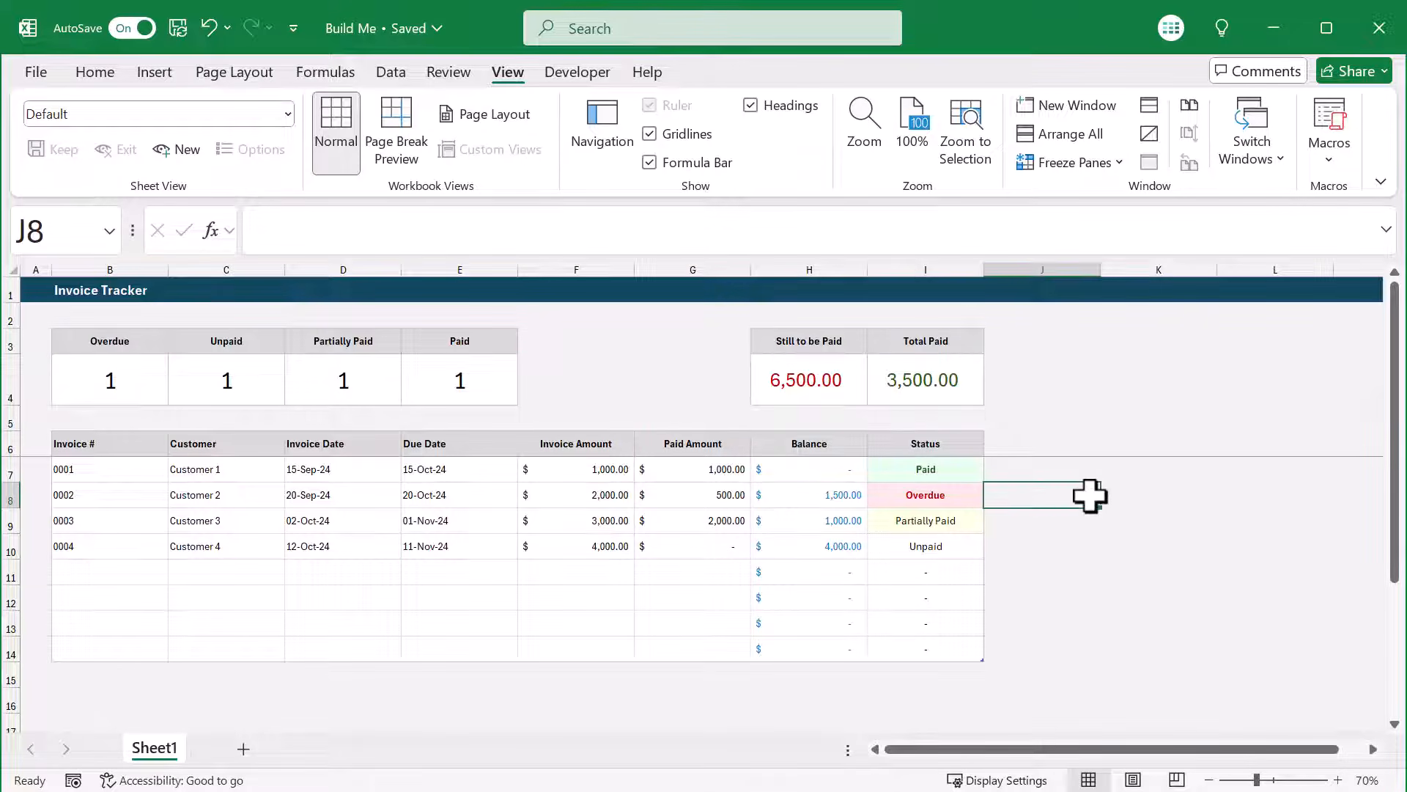
{"action": "left_click", "coordinate": [1129, 500]}
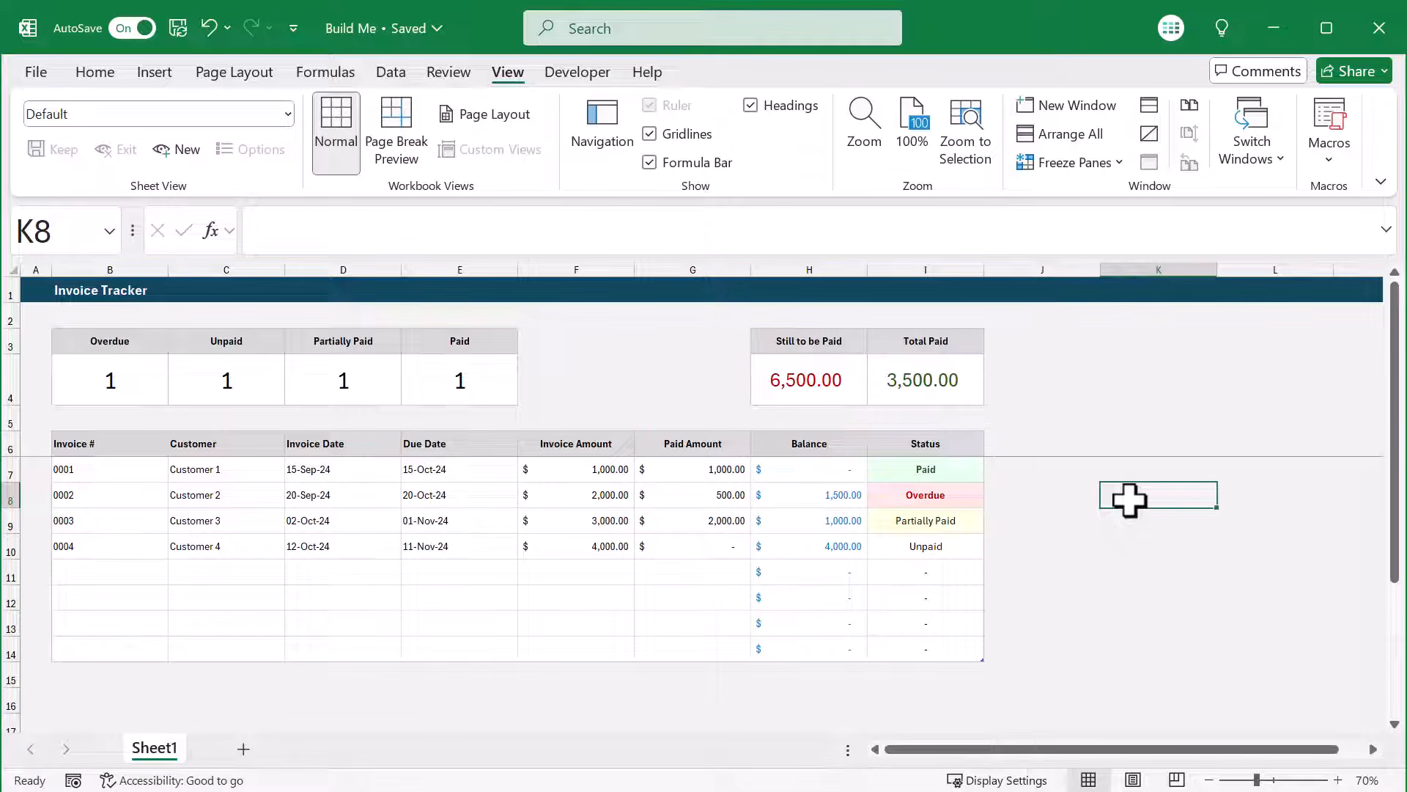